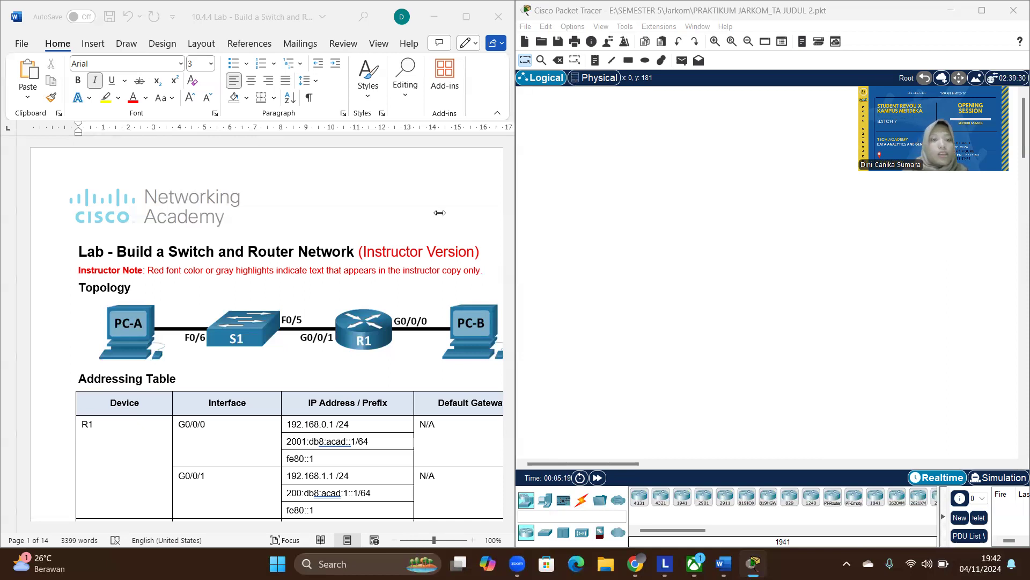
- Examine the lab document's topology diagram, addressing table, required resources and the Part 1 cabling instructions
left_click(270, 302)
scroll(270, 301, "down", 4)
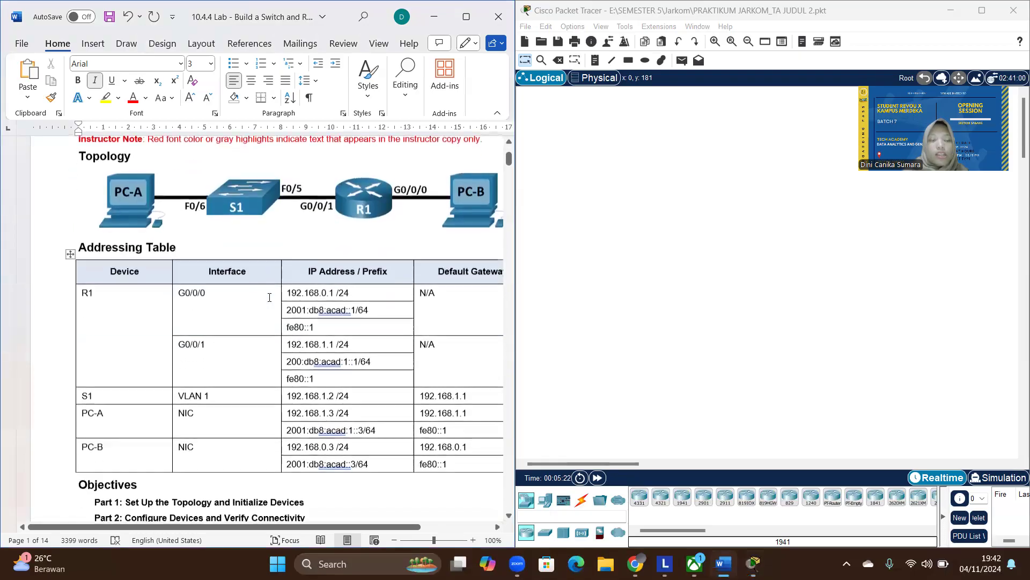
scroll(269, 298, "right", 2)
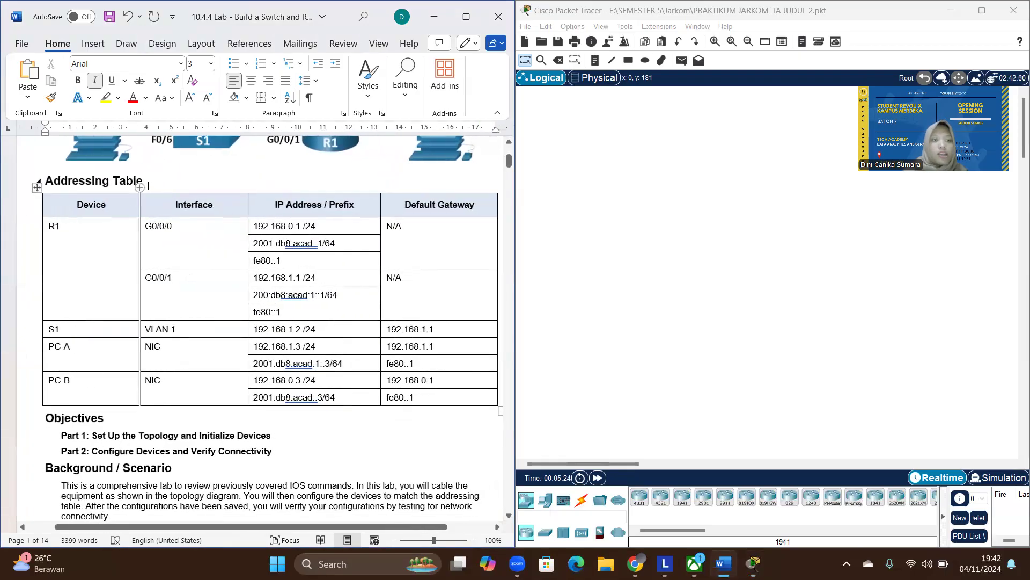
scroll(128, 340, "down", 2)
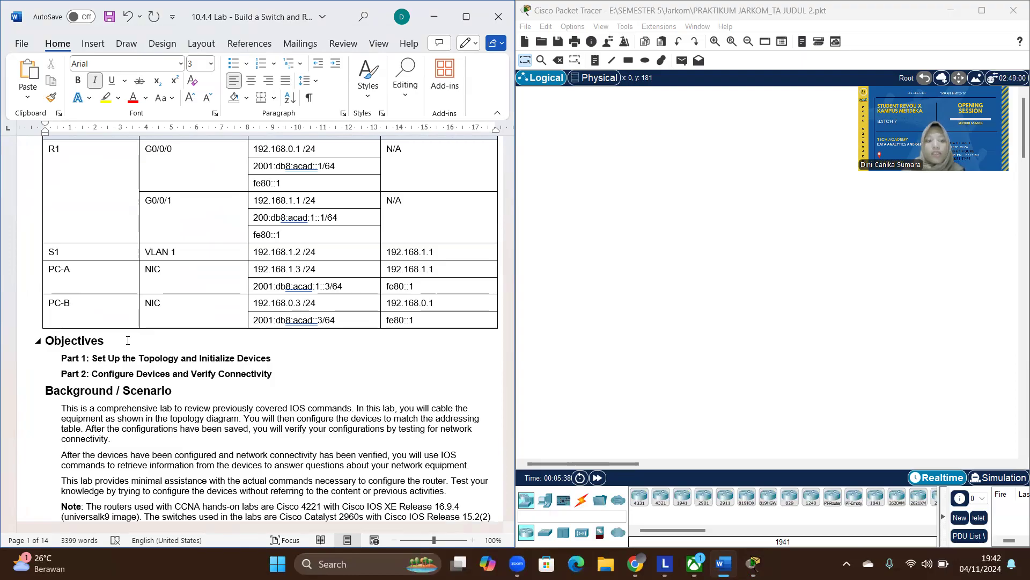
scroll(128, 340, "down", 1)
scroll(128, 340, "down", 8)
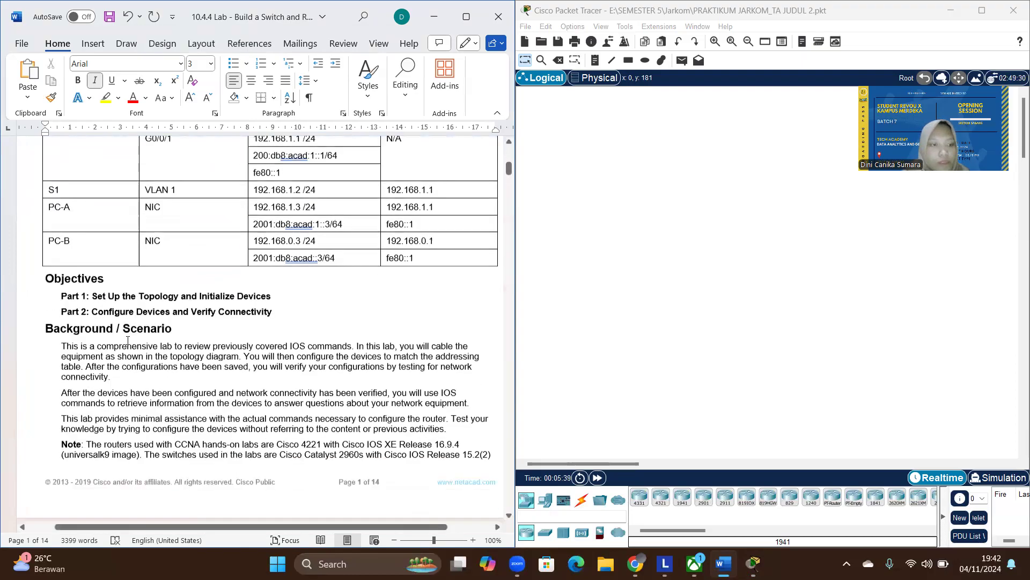
scroll(128, 340, "up", 6)
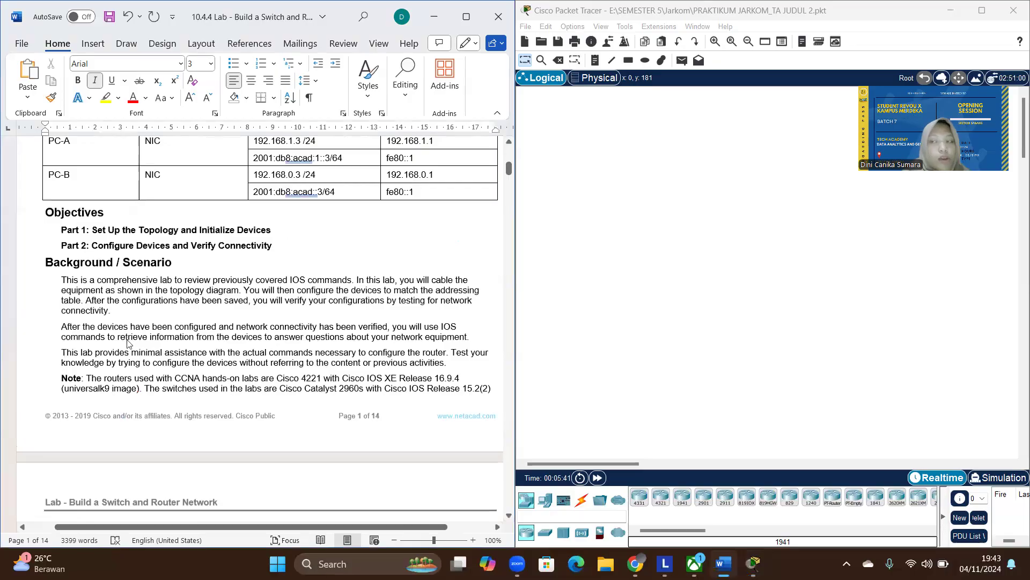
scroll(128, 340, "down", 6)
scroll(128, 340, "down", 4)
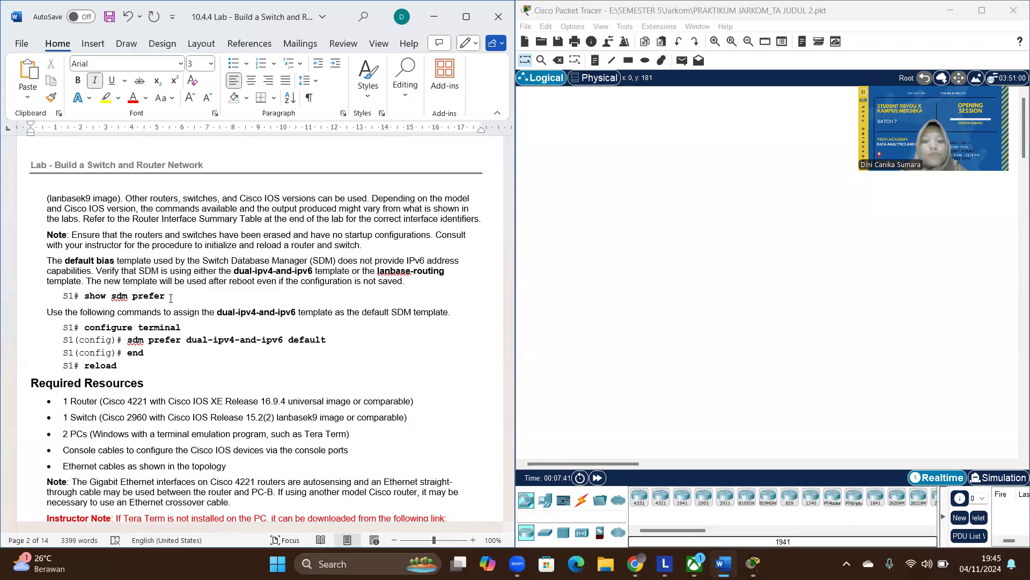
scroll(150, 390, "down", 10)
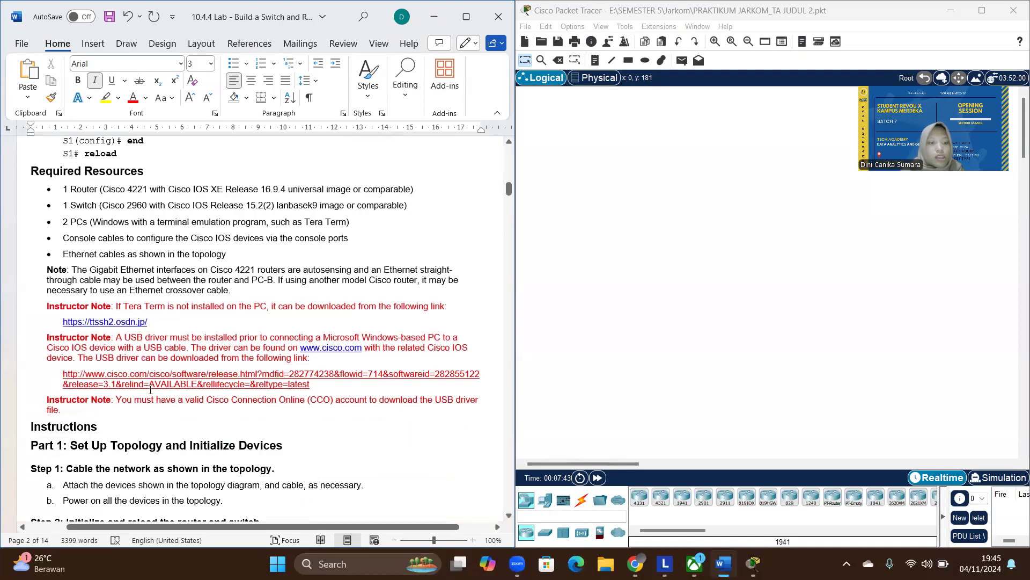
scroll(150, 390, "down", 3)
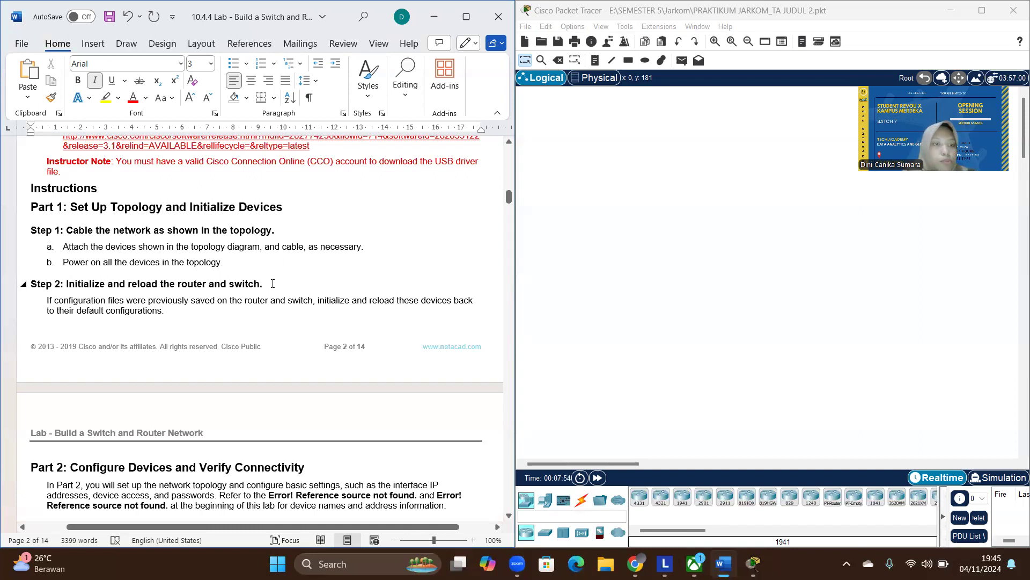
scroll(272, 283, "up", 7)
scroll(273, 282, "up", 1)
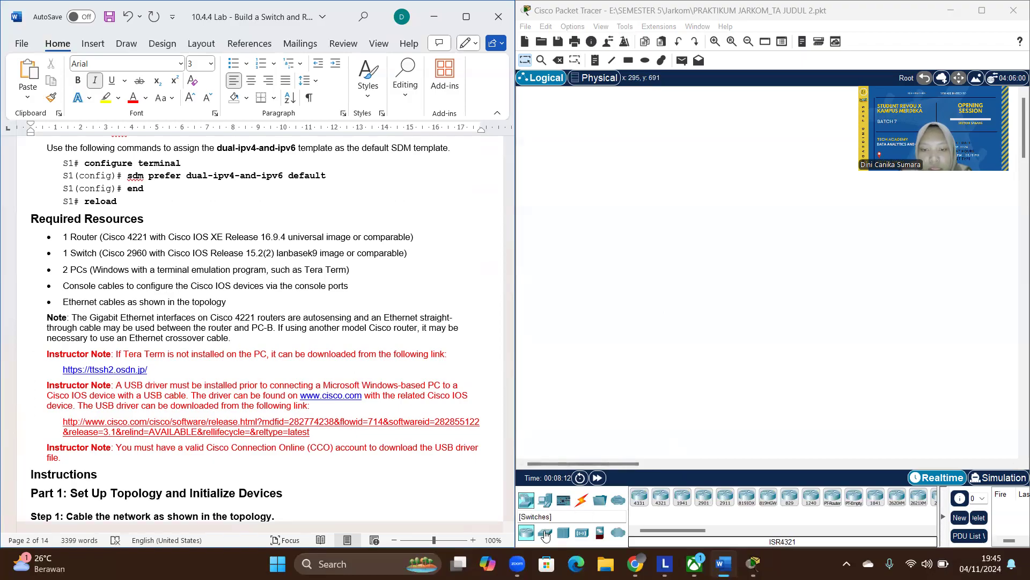
scroll(214, 380, "up", 10)
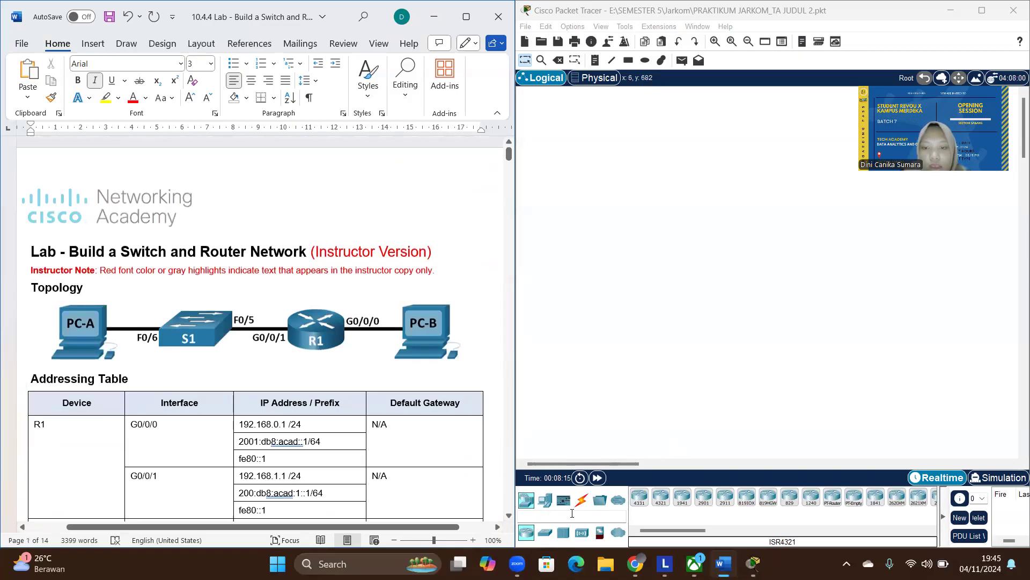
- Switch to Packet Tracer and place a PC in the empty workspace with a 2960 switch to its right
left_click(546, 499)
left_click(639, 497)
left_click(605, 262)
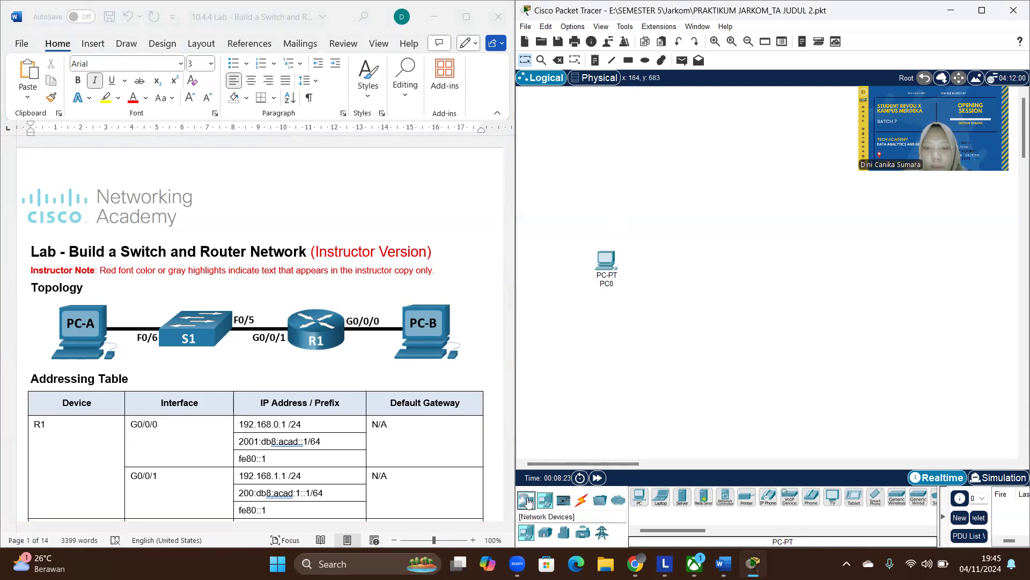
left_click(528, 502)
left_click(546, 532)
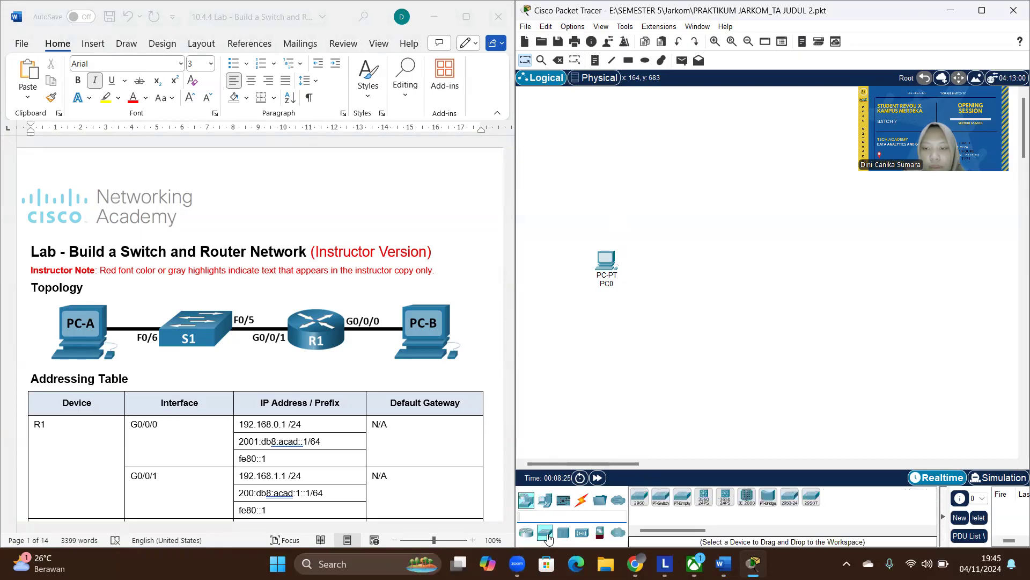
left_click(639, 497)
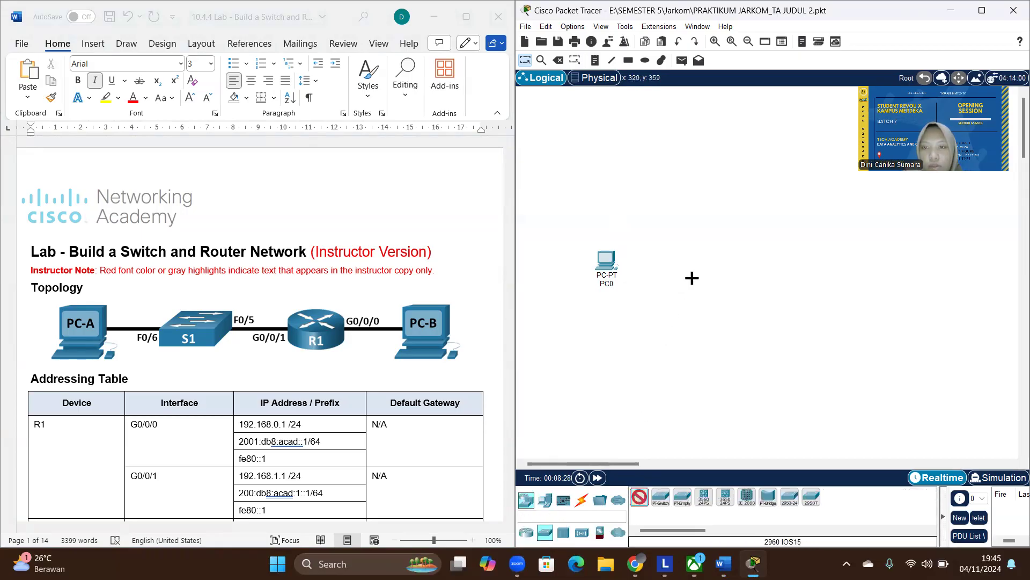
left_click(691, 270)
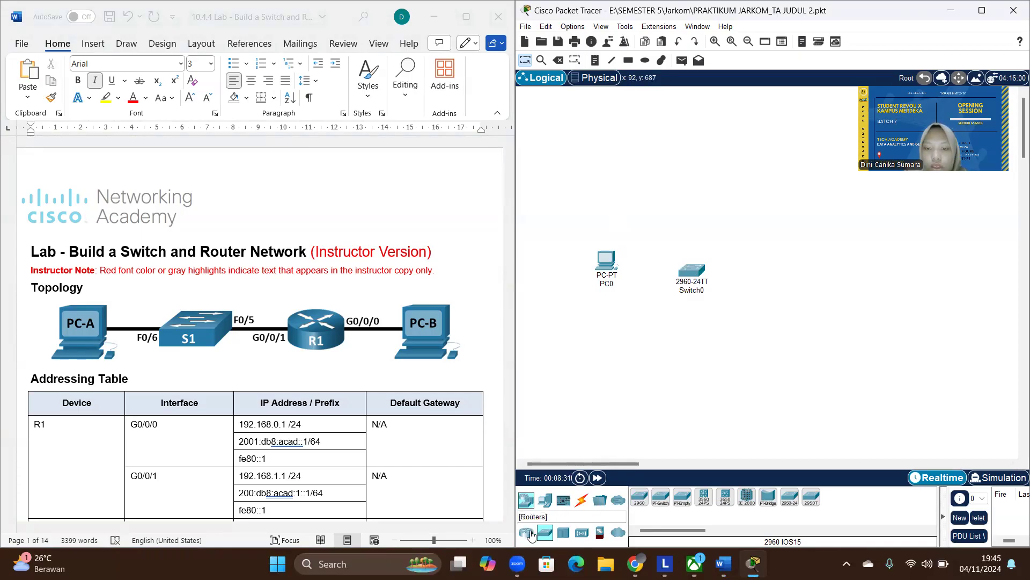
- Add a 4321 router to the right of the switch and a second PC to the right of the router
left_click(530, 535)
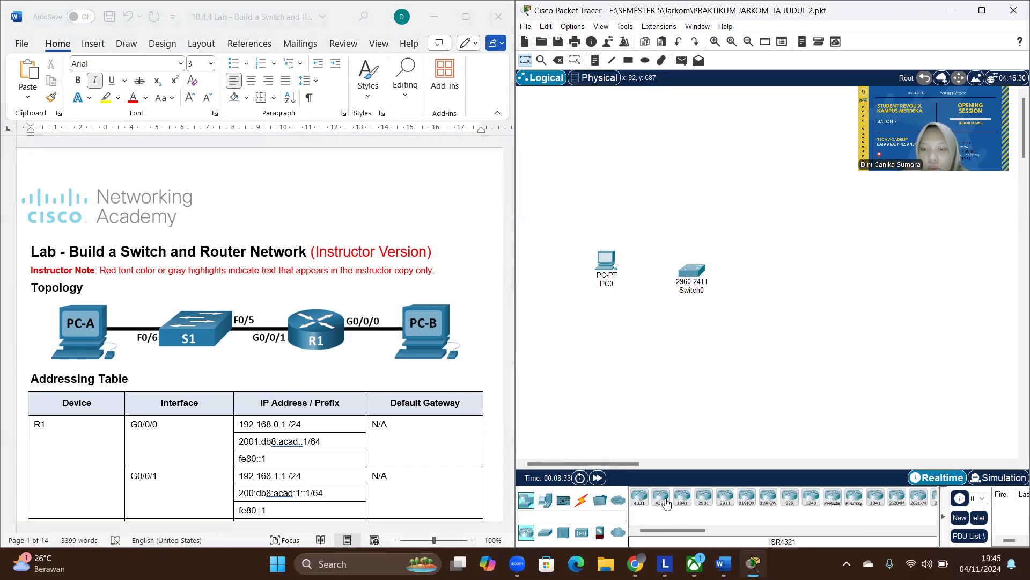
left_click(665, 503)
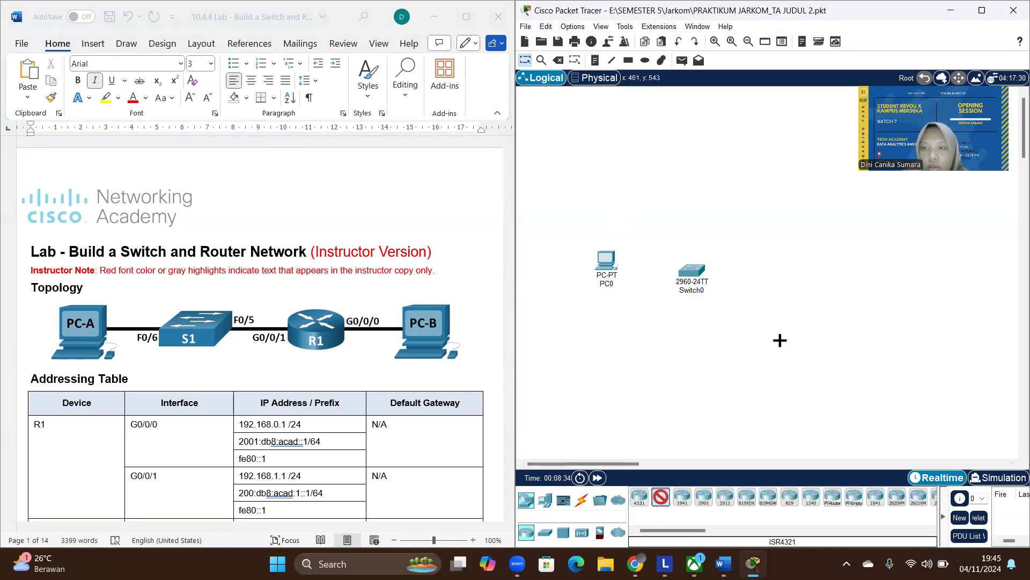
left_click(781, 276)
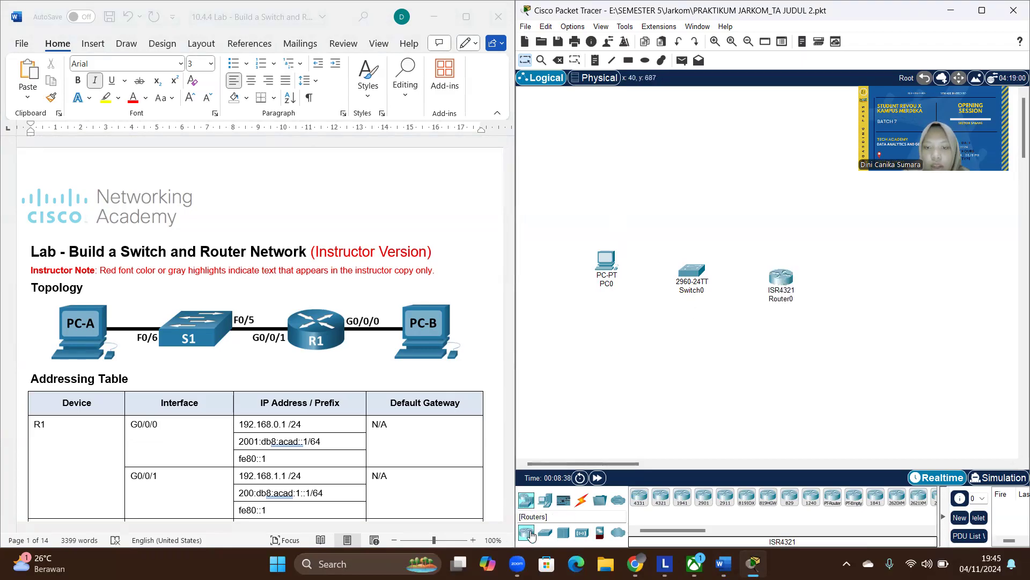
left_click(545, 499)
left_click(639, 496)
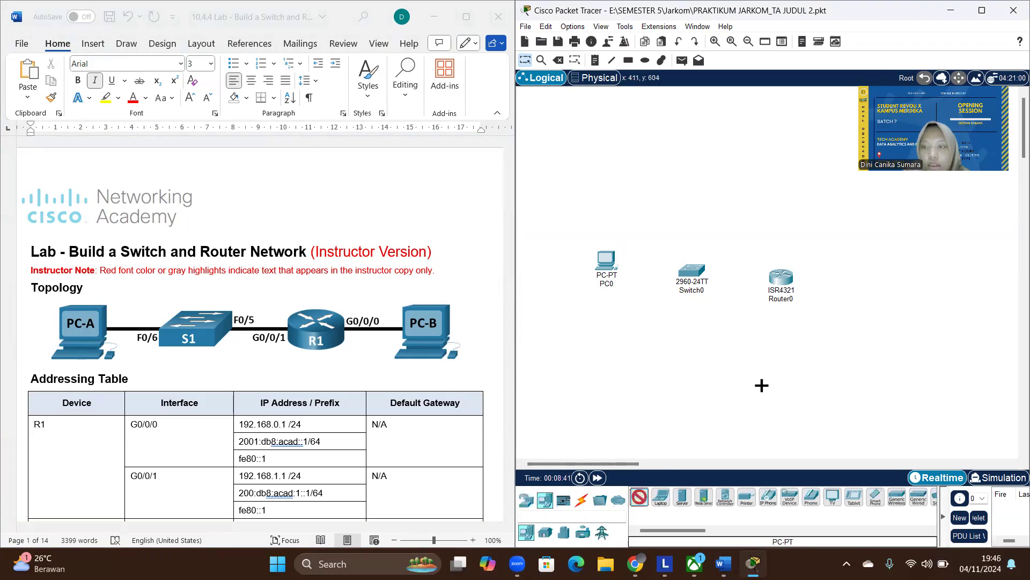
left_click(888, 268)
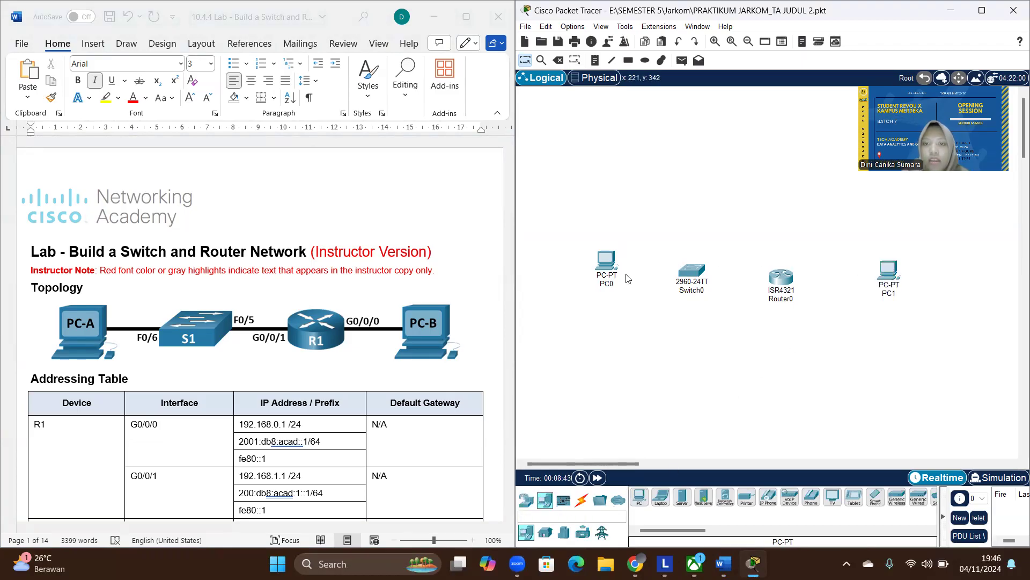
- Rename the four devices in order from the first PC as PC-A, S1, R1 and PC-B
left_click(612, 284)
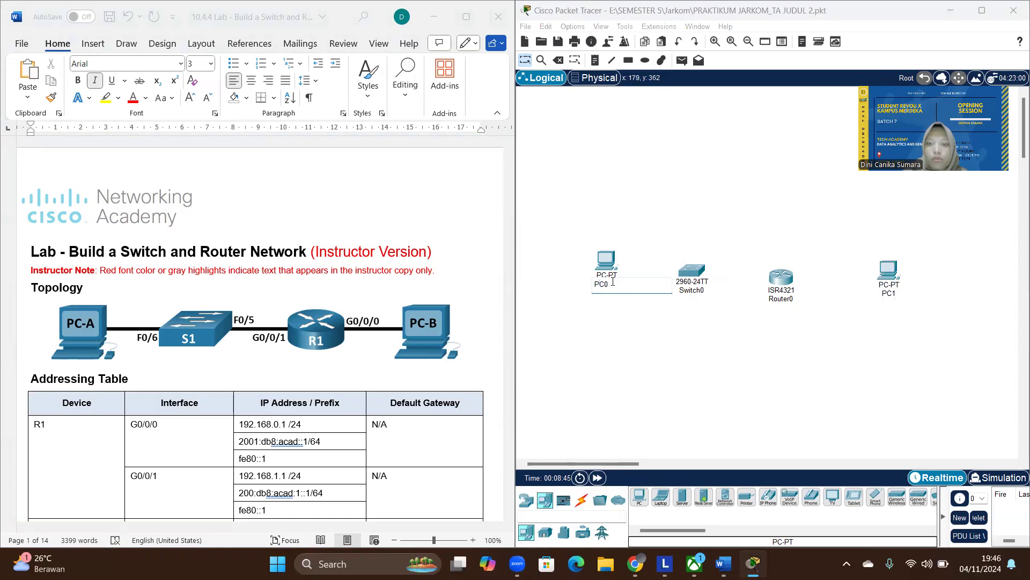
type("-A")
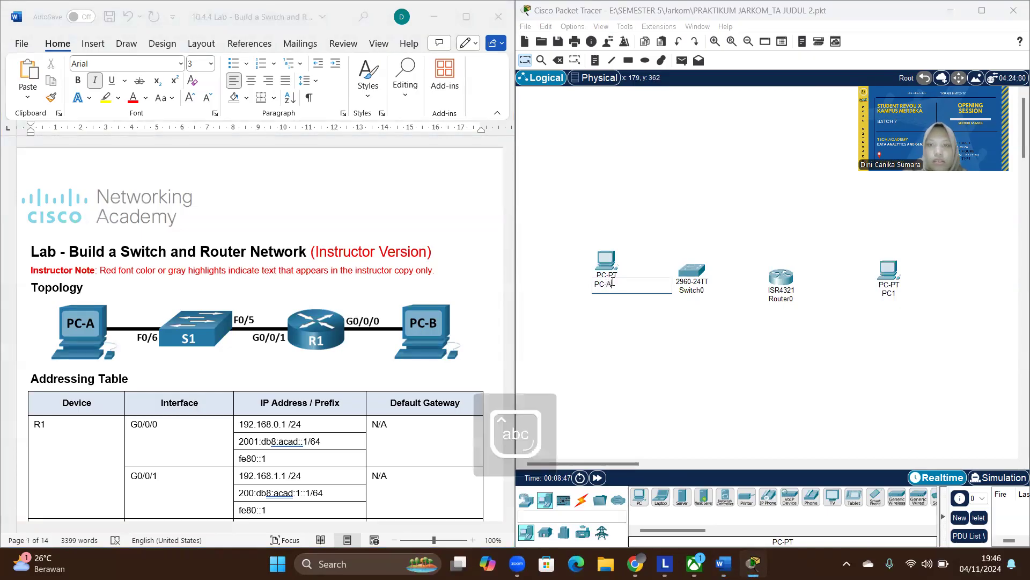
left_click(701, 291)
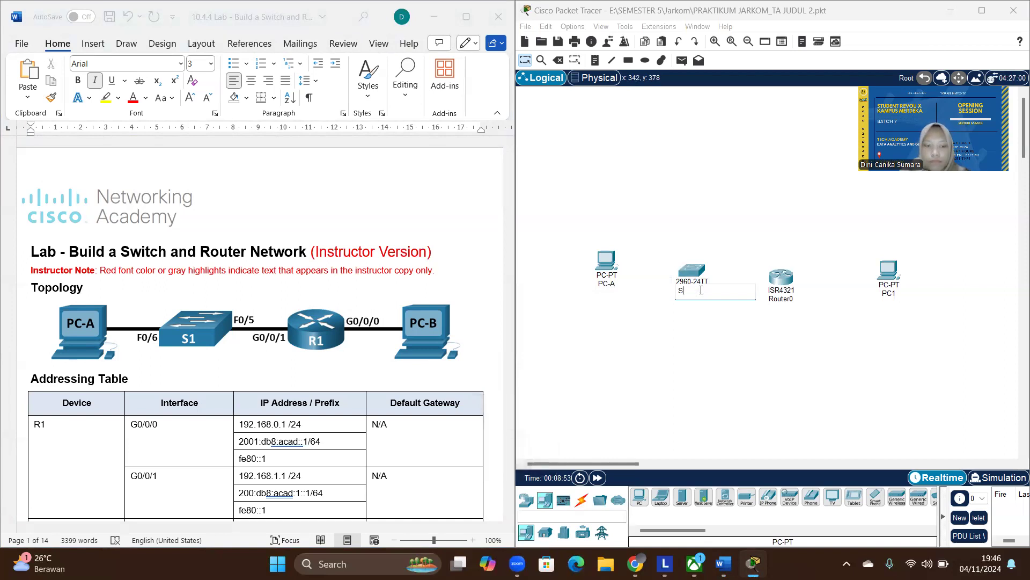
left_click(782, 299)
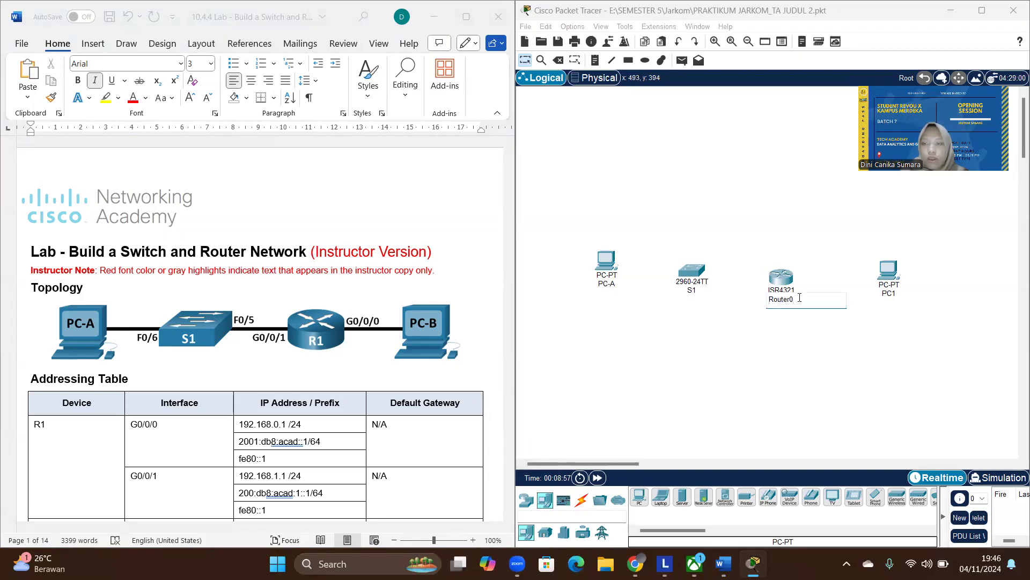
left_click(894, 295)
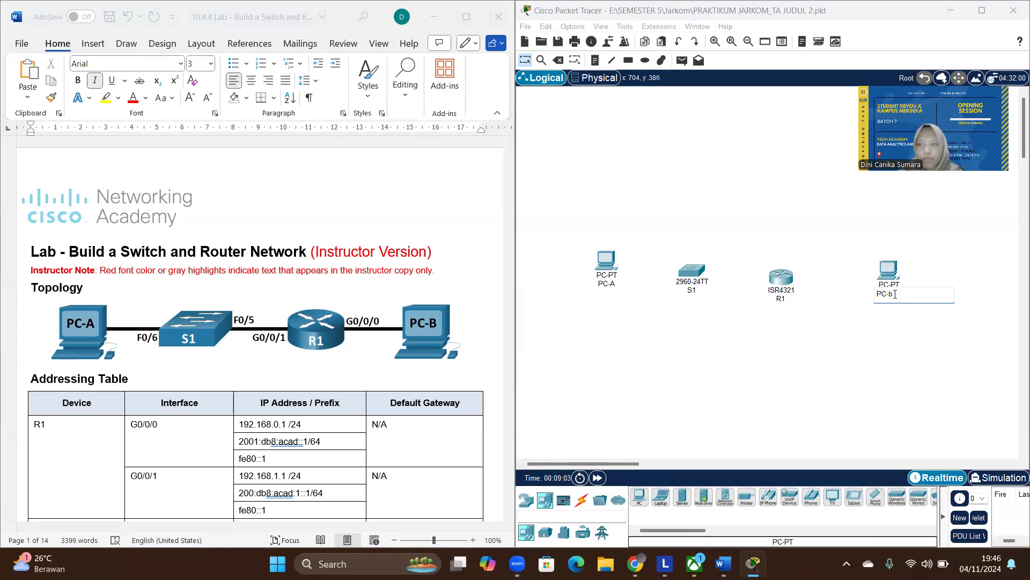
key("BackSpace")
key("Caps_Lock")
type("B")
left_click(767, 412)
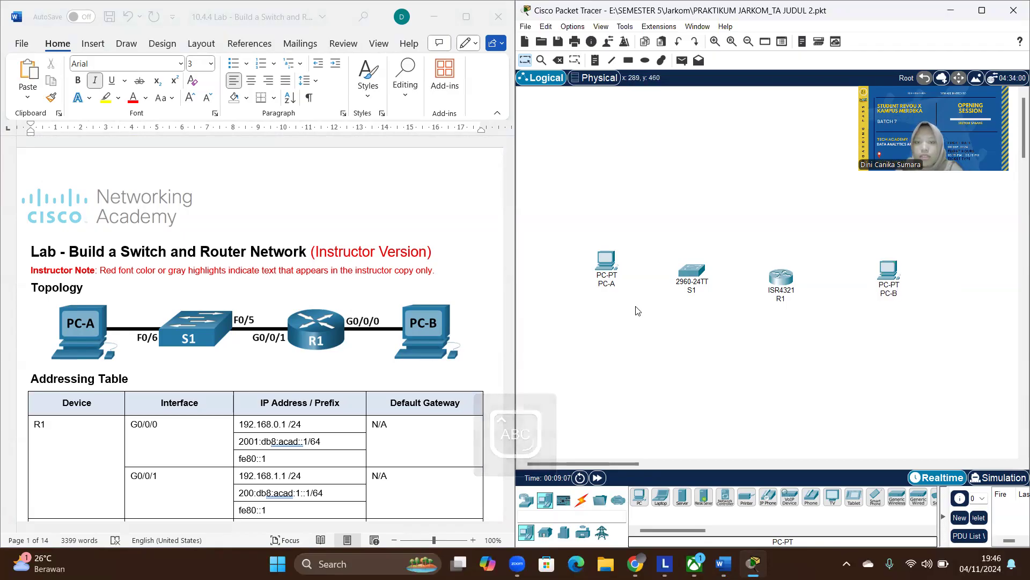
- Connect PC-A's FastEthernet0 port to S1's FastEthernet0/6 port with a Copper Straight-Through cable
left_click(581, 500)
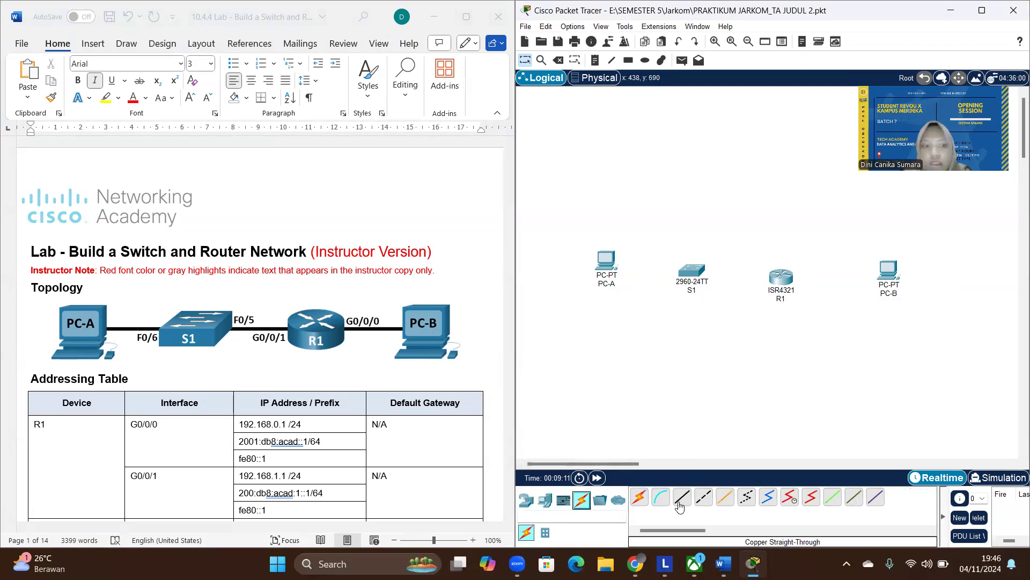
left_click(681, 504)
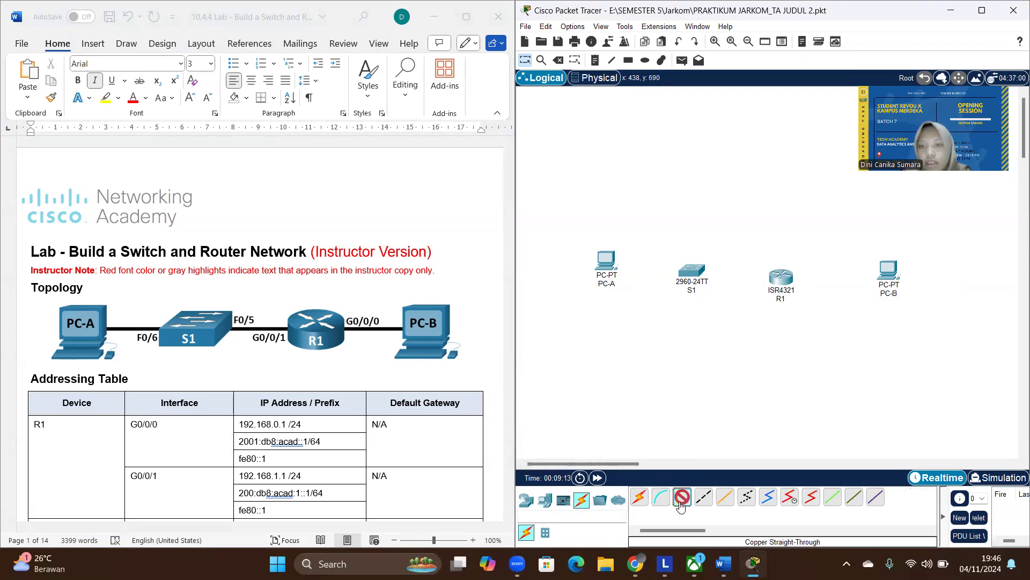
left_click(609, 265)
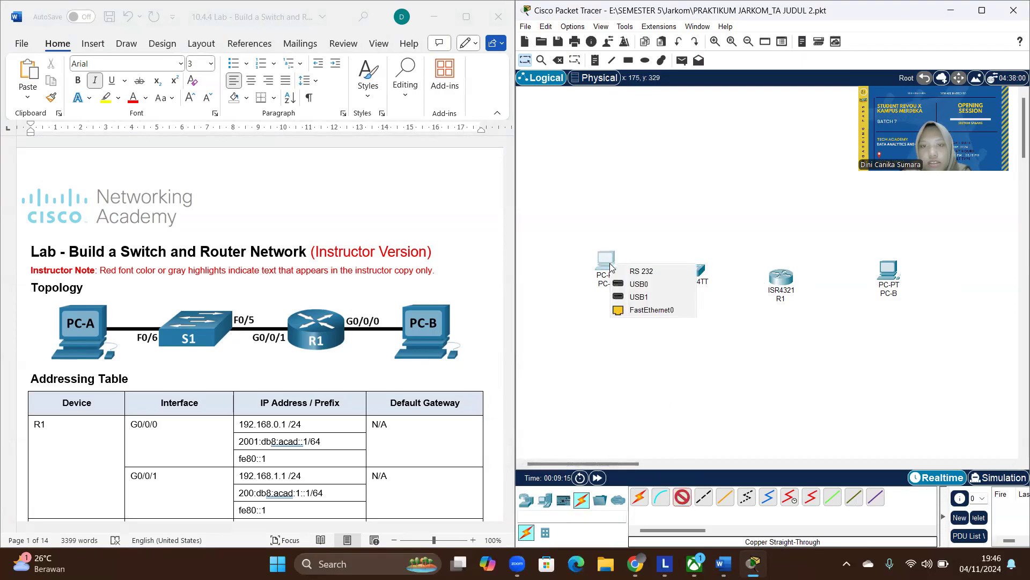
left_click(650, 310)
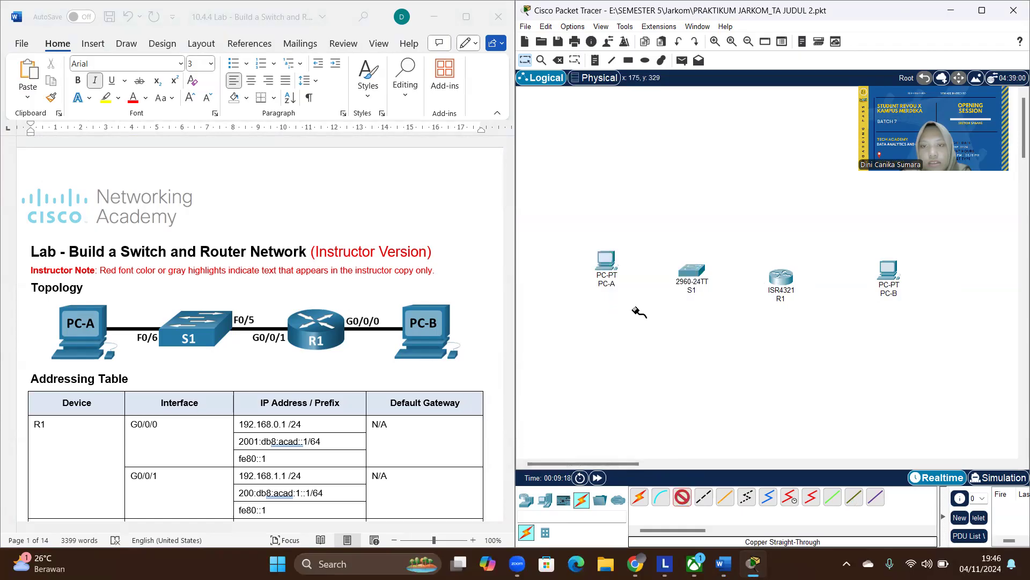
left_click(696, 273)
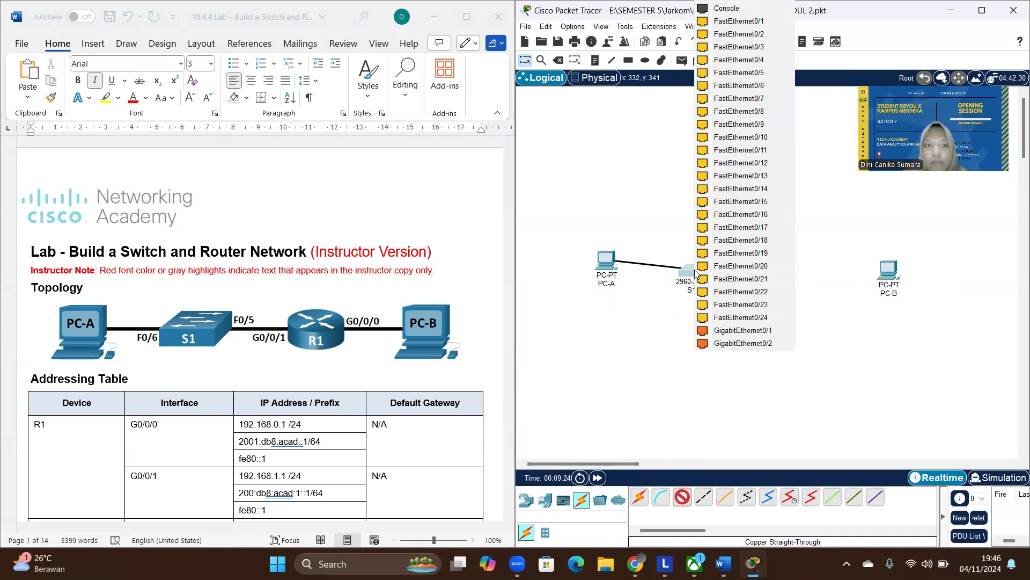
left_click(764, 87)
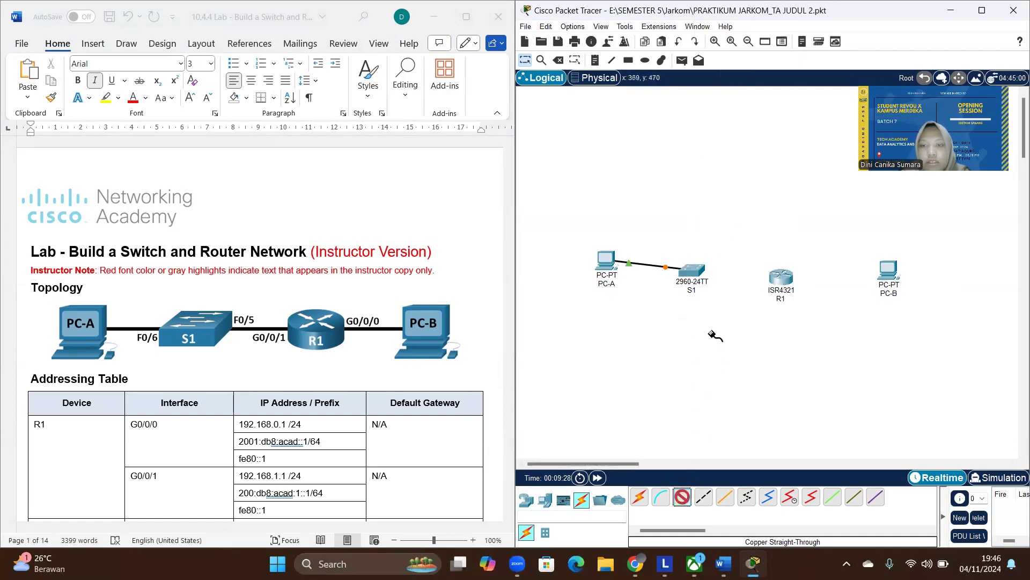
- Connect S1's FastEthernet0/5 port to R1's GigabitEthernet0/0/1 port with a Copper Straight-Through cable
left_click(693, 269)
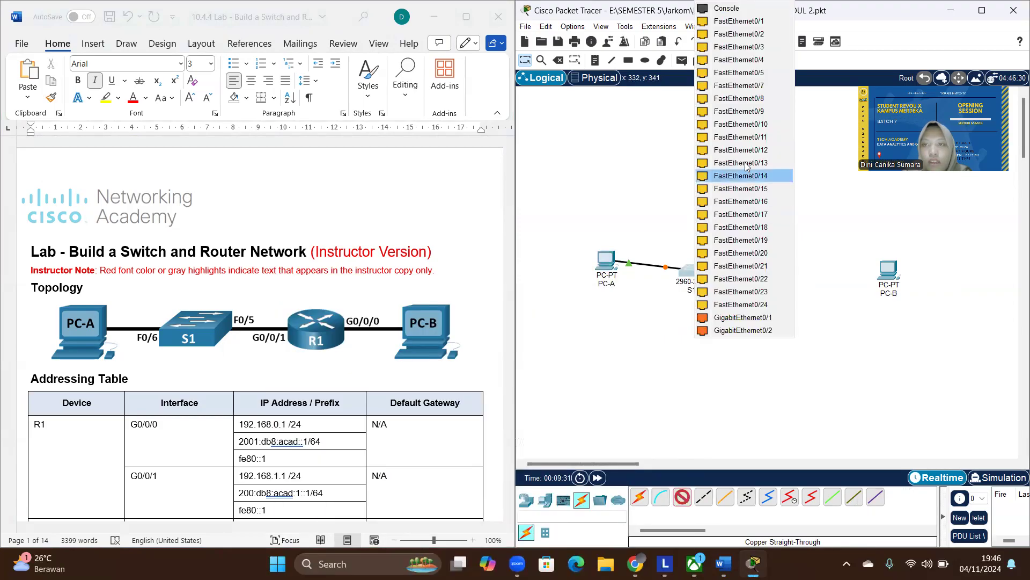
left_click(745, 73)
left_click(785, 280)
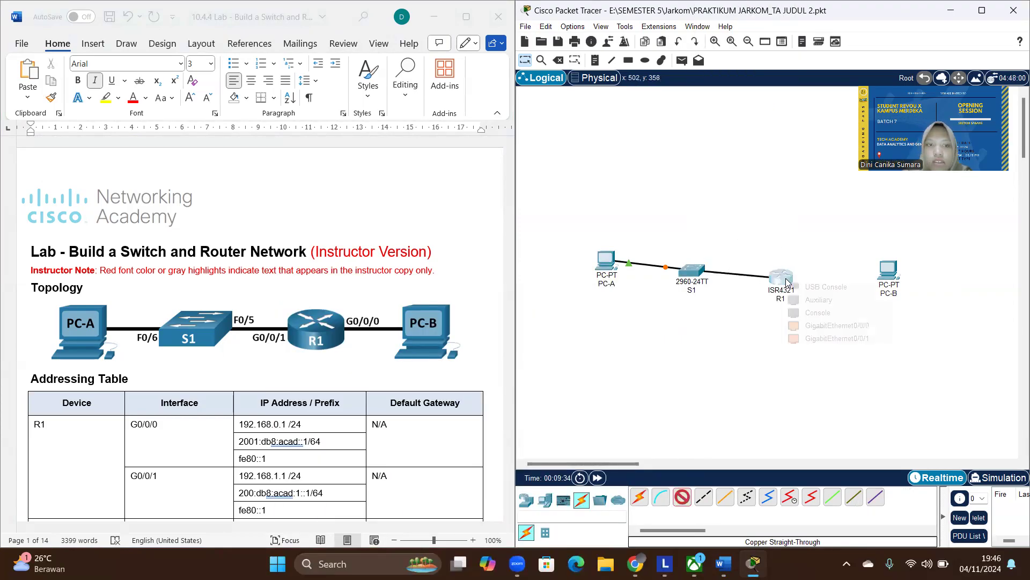
left_click(835, 338)
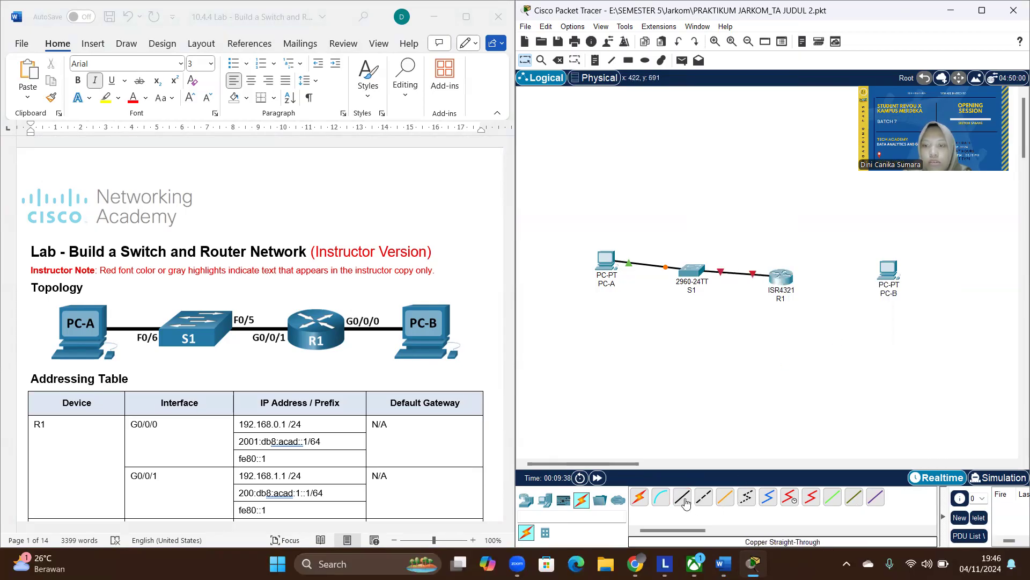
- Connect R1's GigabitEthernet0/0/0 port to PC-B's FastEthernet0 port with a Copper Straight-Through cable
left_click(782, 280)
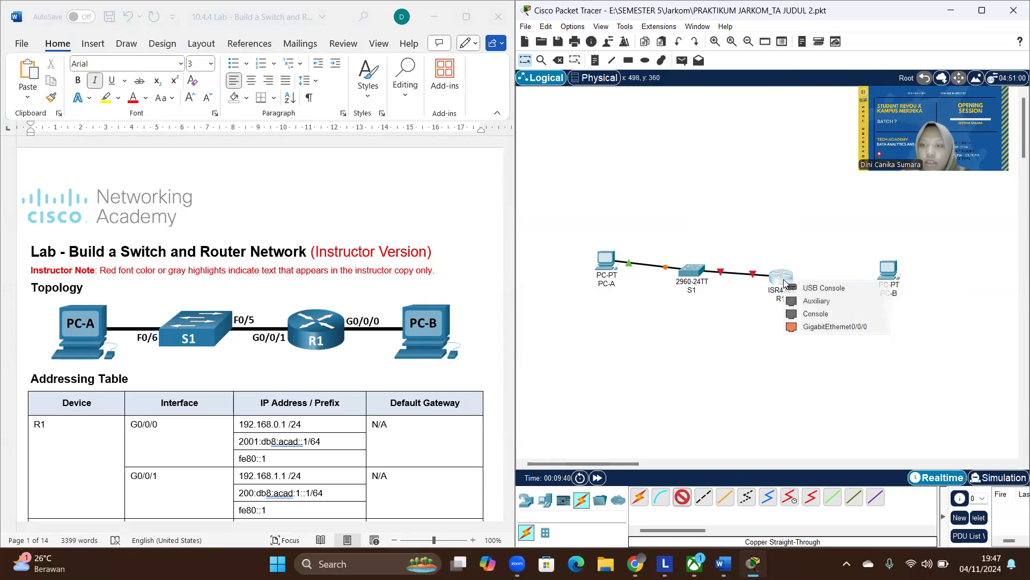
left_click(838, 326)
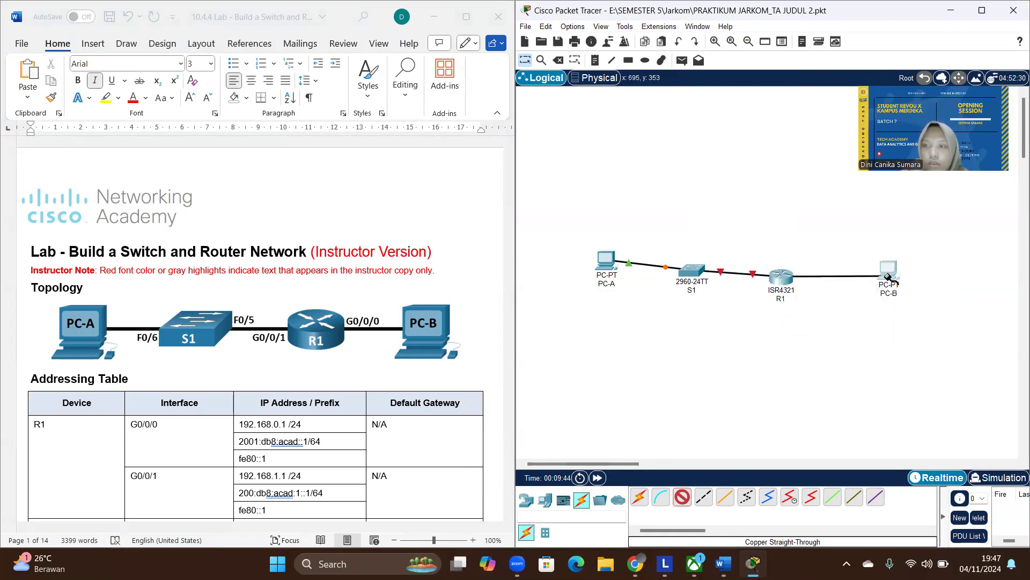
left_click(888, 278)
left_click(924, 323)
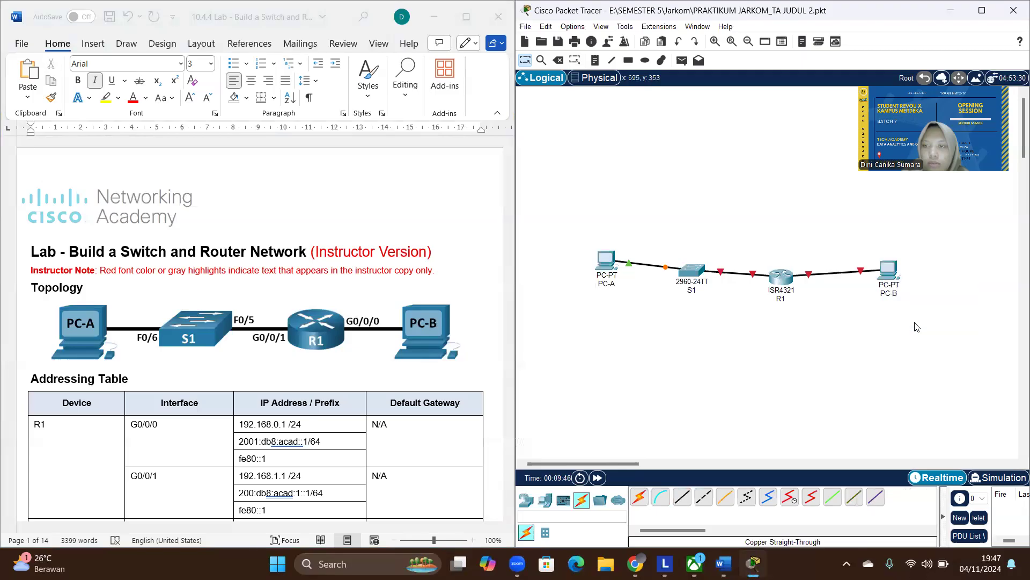
- Move S1, R1 and PC-B into one straight horizontal row with PC-A
left_click_drag(700, 277, 701, 267)
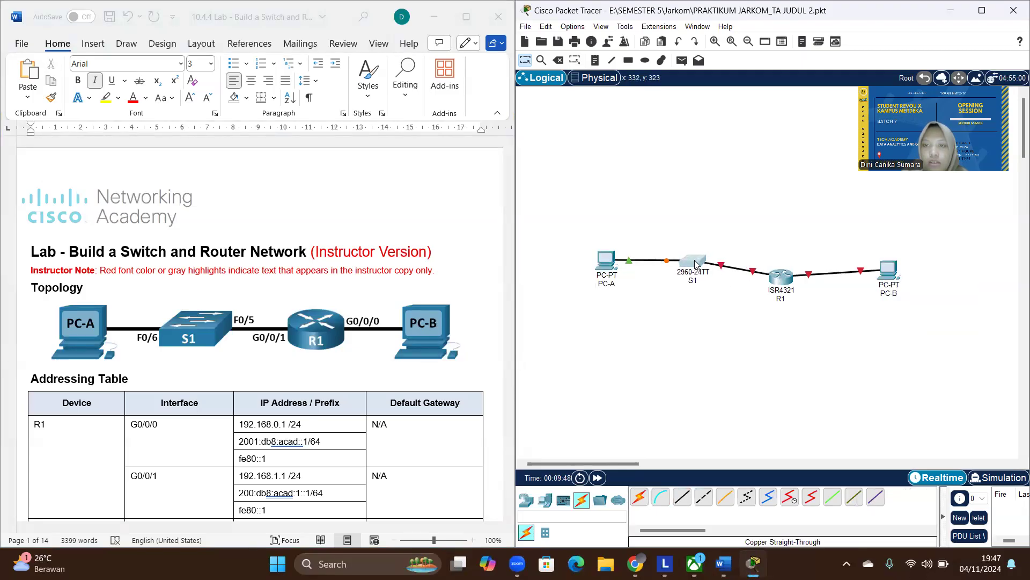
left_click_drag(774, 284, 789, 265)
left_click_drag(886, 272, 888, 265)
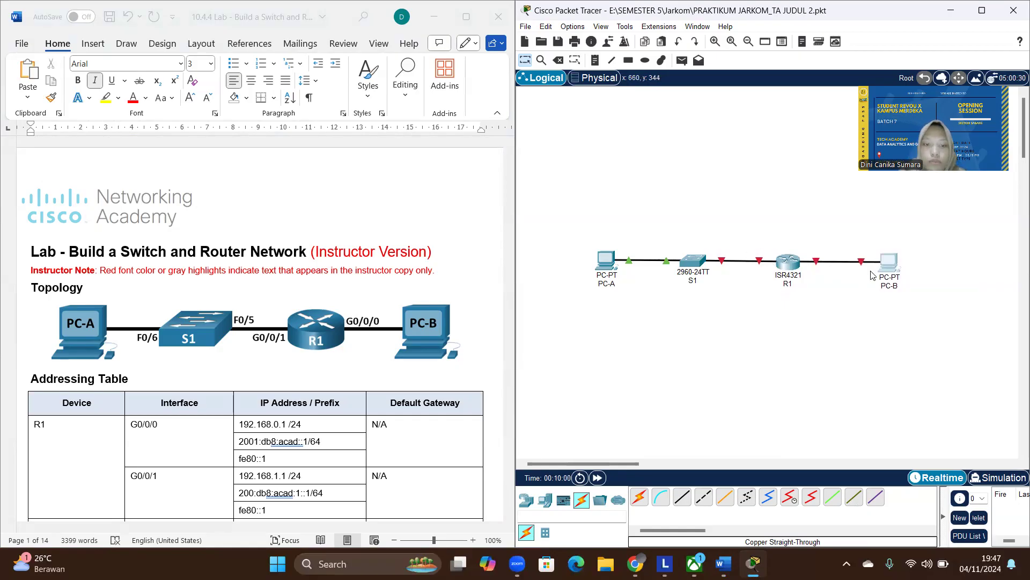
- Set PC-A's FastEthernet0 interface to the static IPv4 address 192.168.1.3 with subnet mask 255.255.255.0, as in the addressing table
mouse_move(611, 263)
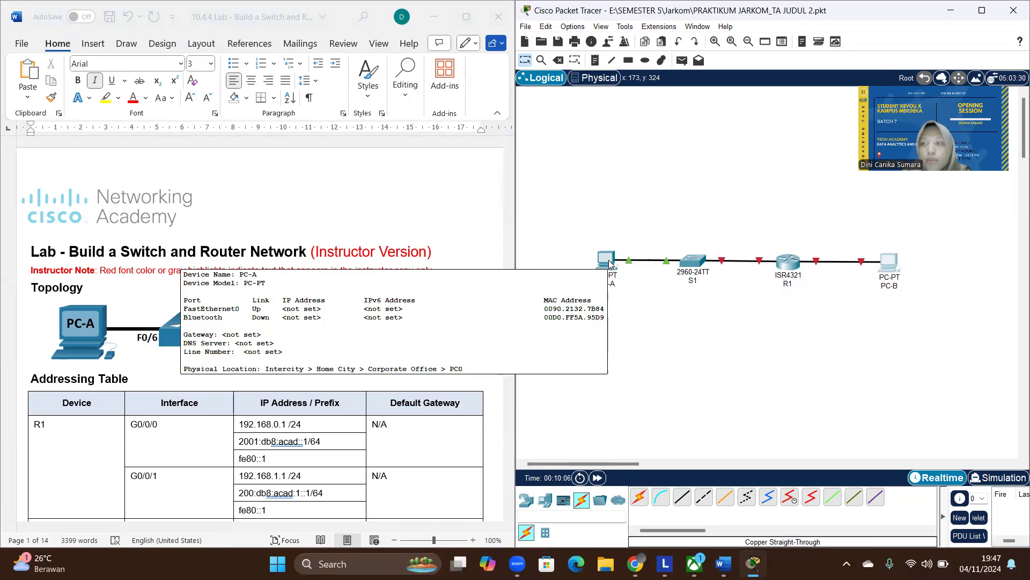
scroll(214, 321, "down", 4)
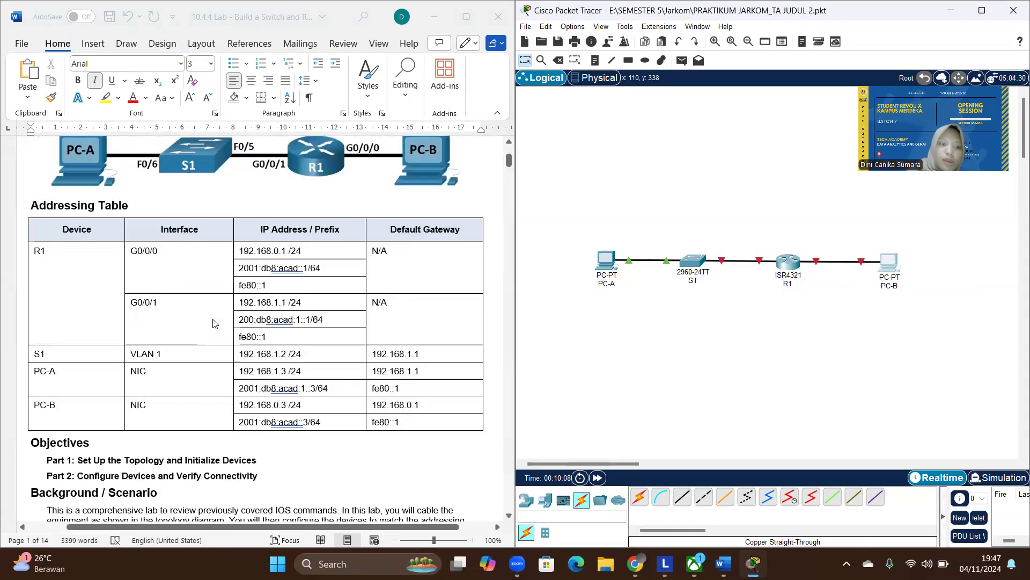
left_click(608, 262)
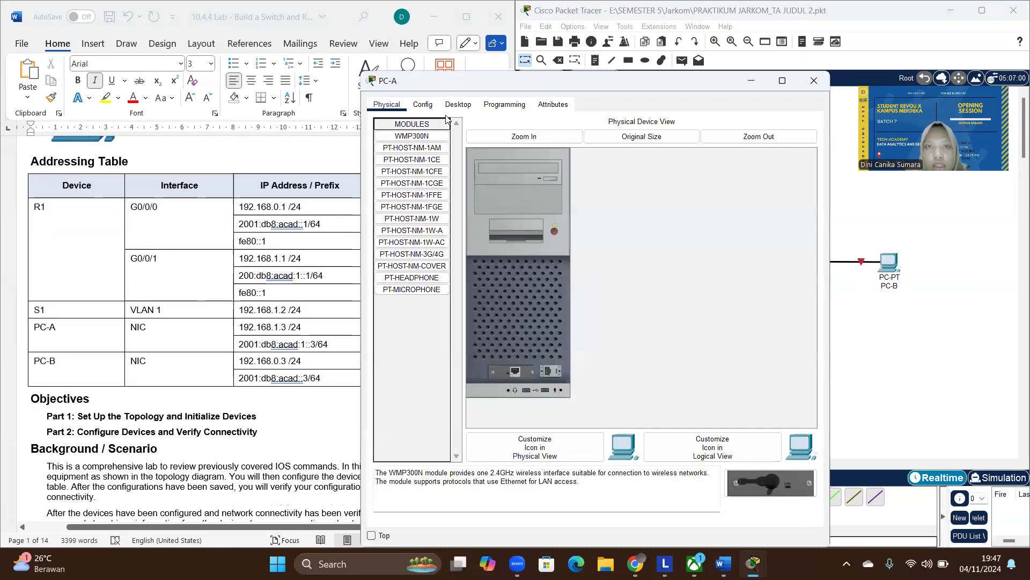
left_click(423, 105)
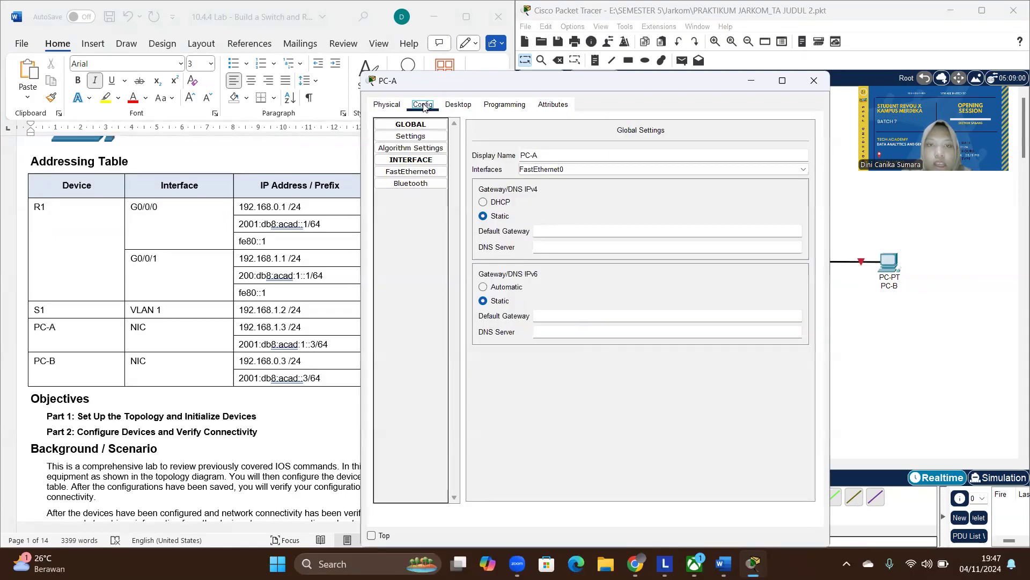
left_click(430, 172)
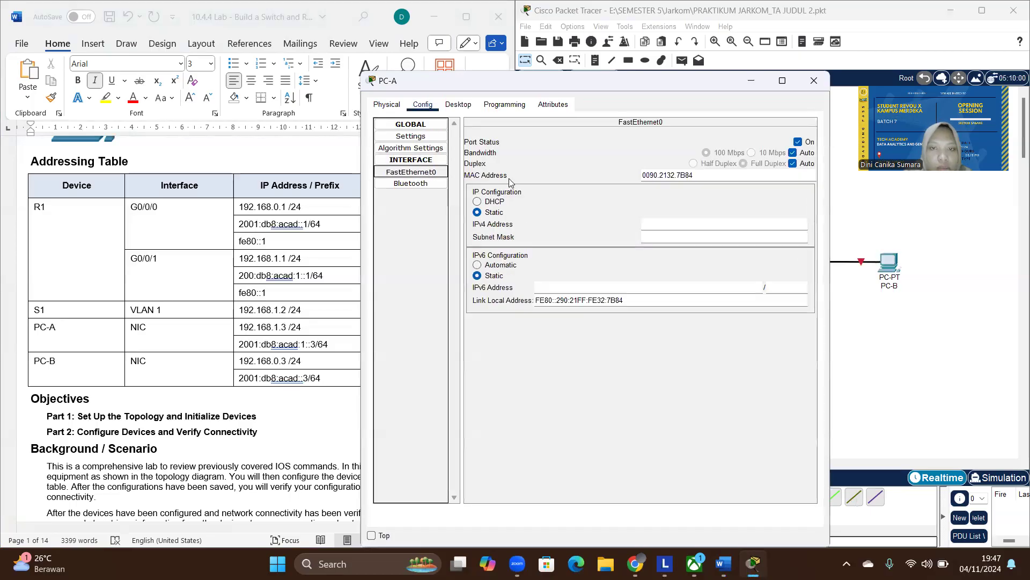
left_click(679, 226)
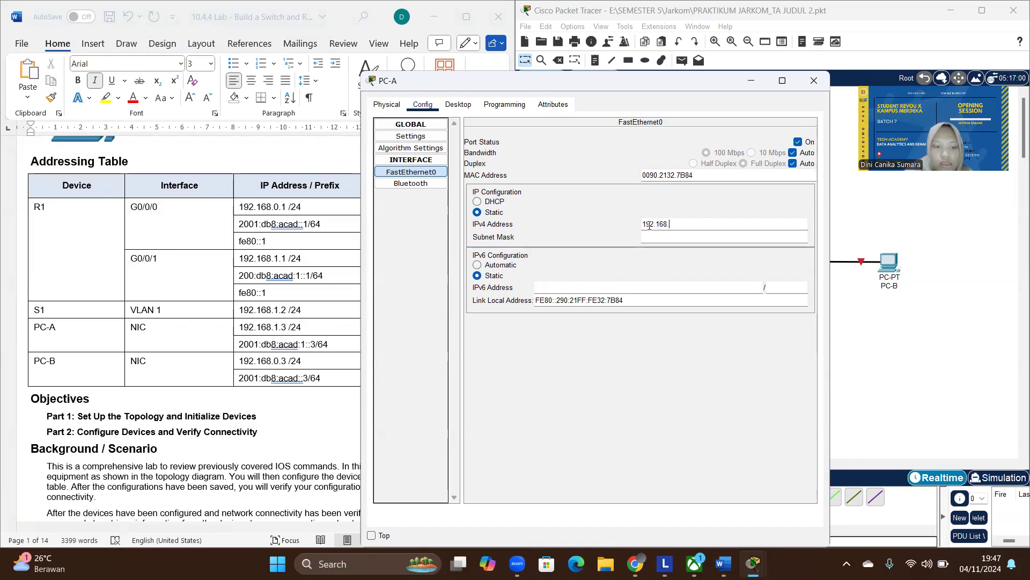
left_click(656, 236)
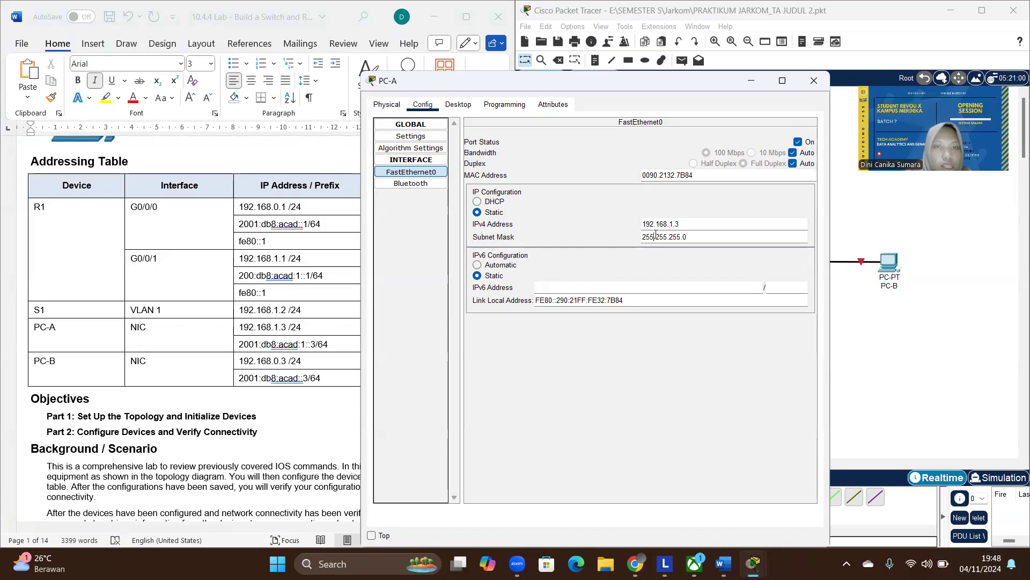
- Copy PC-A's IPv4 default gateway 192.168.1.1 from the addressing table into its global settings and minimize the device window
left_click(434, 139)
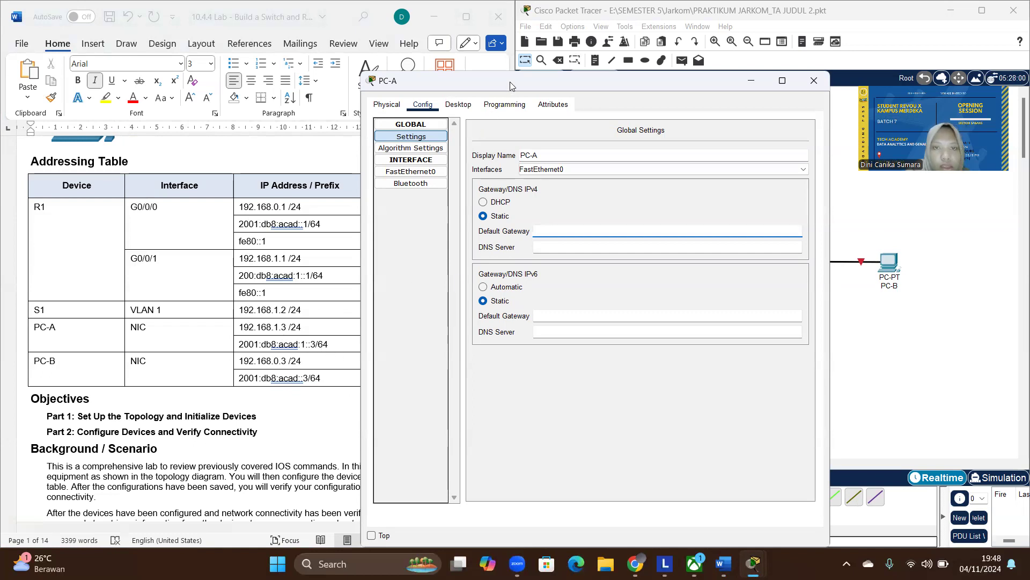
left_click_drag(510, 86, 643, 83)
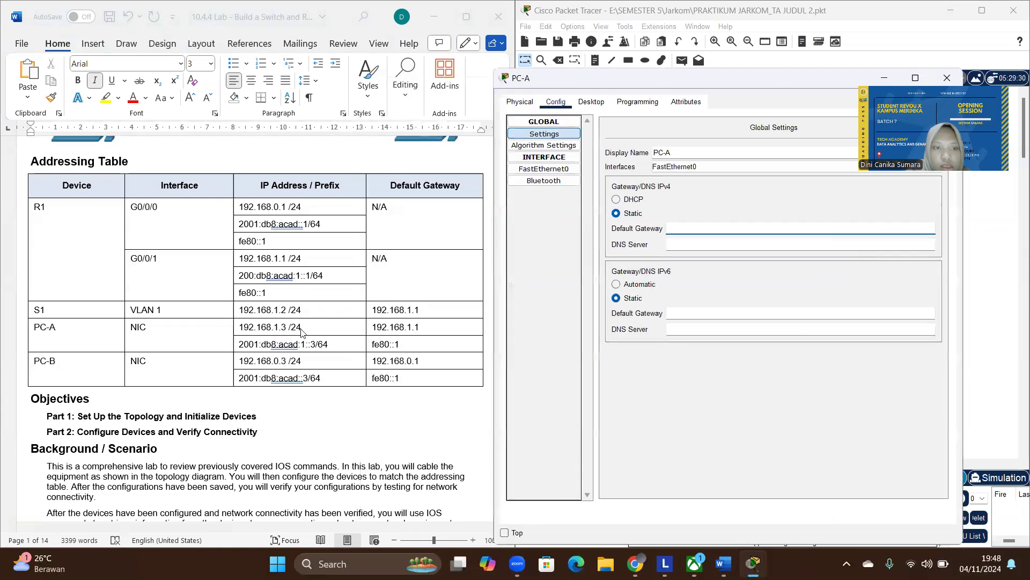
left_click(419, 326)
left_click_drag(418, 326, 375, 328)
key("ctrl+c")
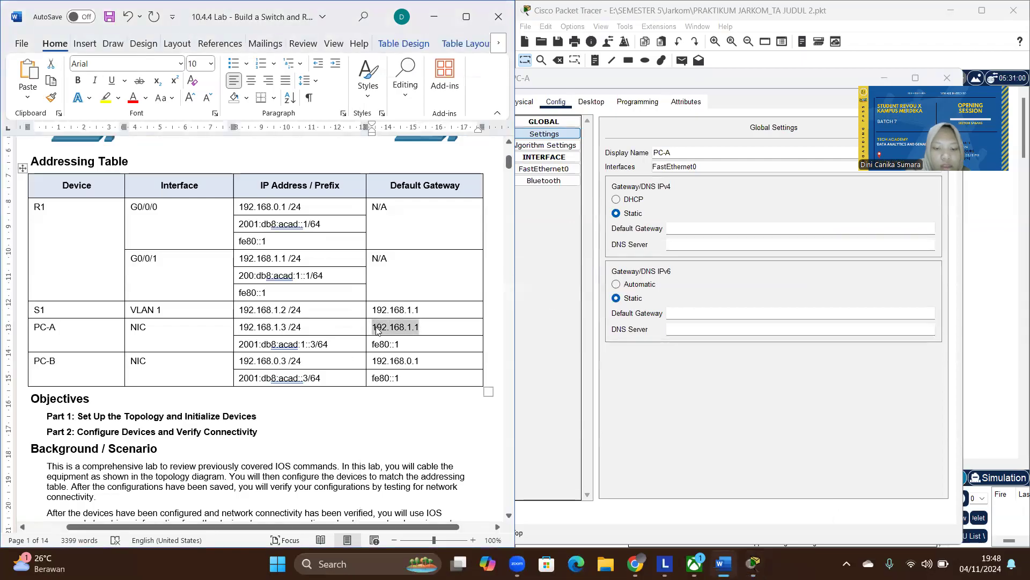
left_click(705, 230)
key("ctrl+v")
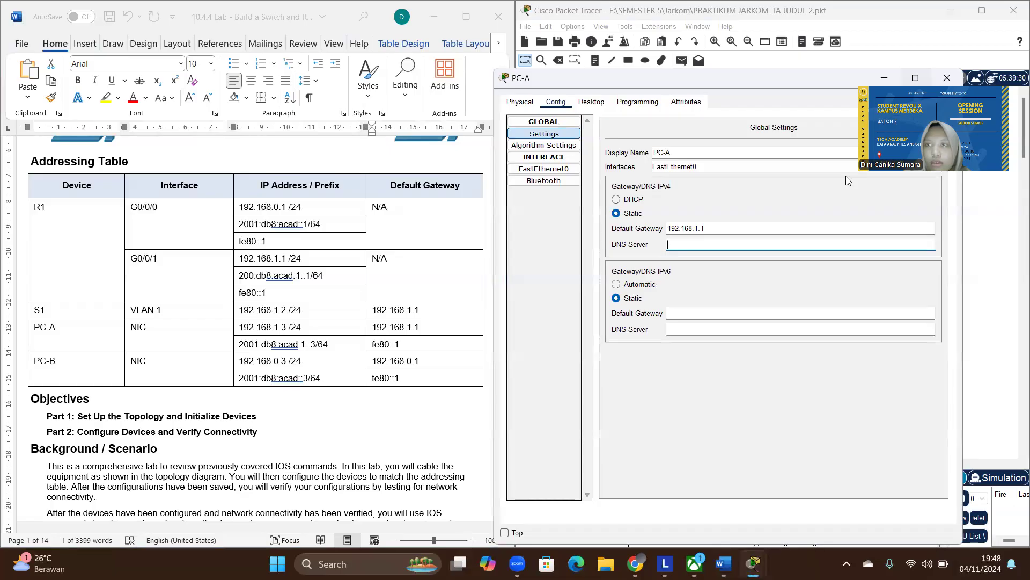
left_click(885, 78)
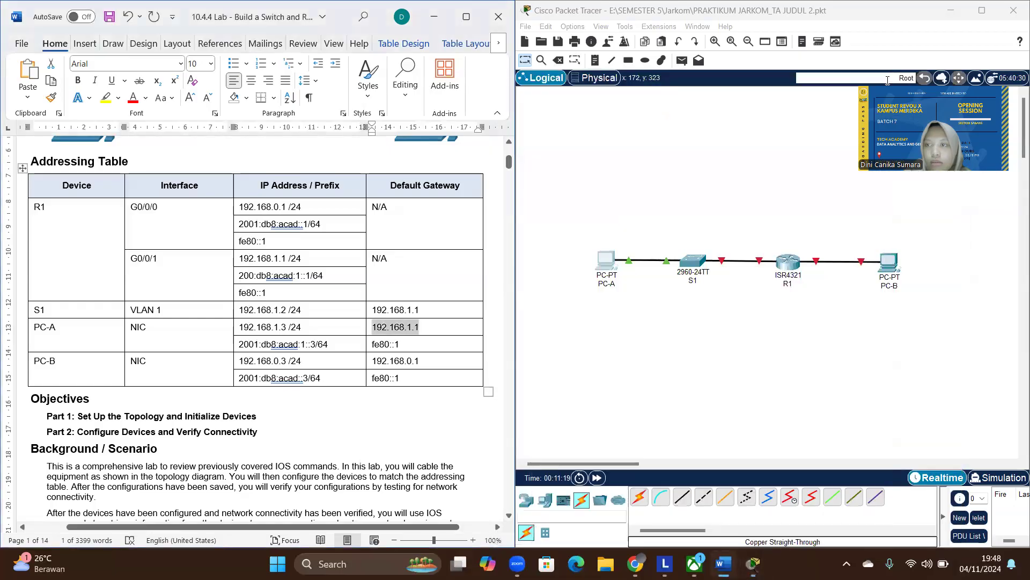
- Set PC-B's FastEthernet0 interface to the static IPv4 address 192.168.0.3
left_click(886, 279)
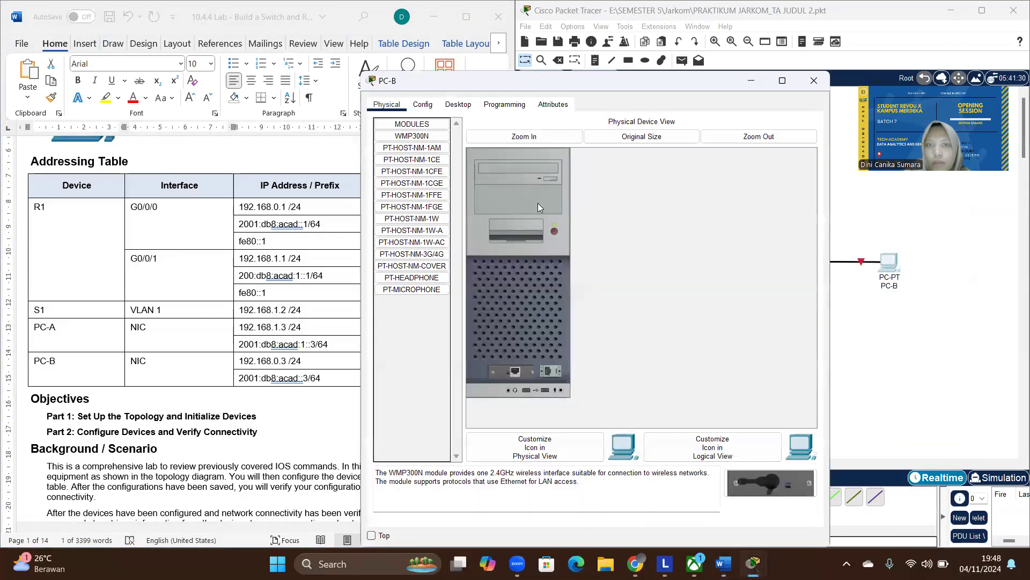
left_click(423, 104)
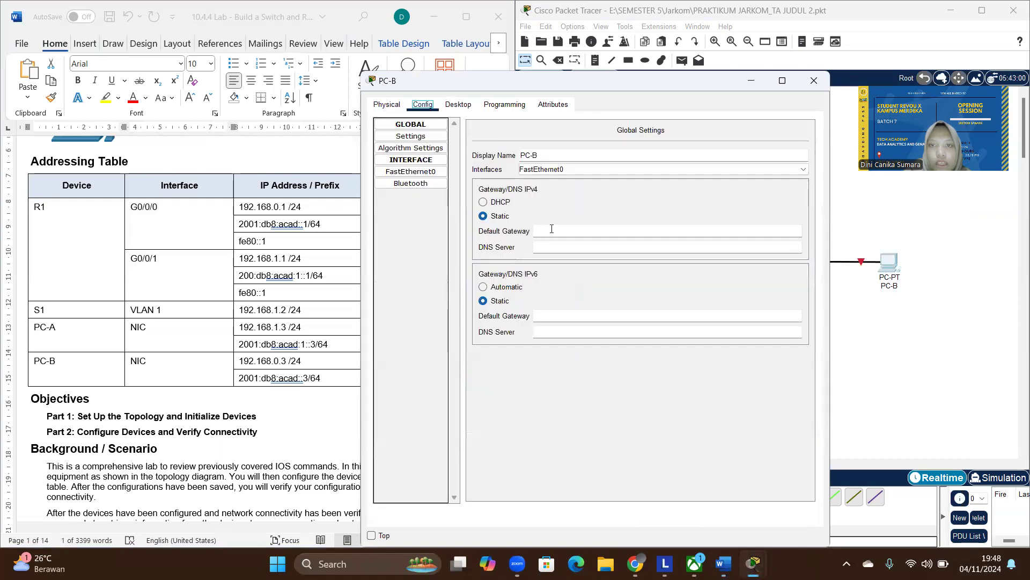
left_click(410, 171)
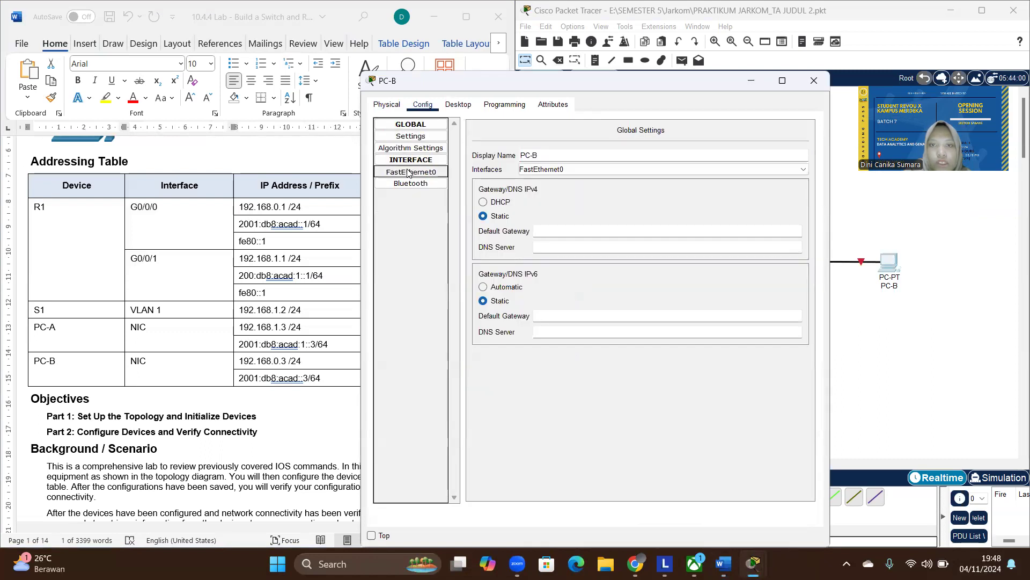
left_click(657, 220)
type("1")
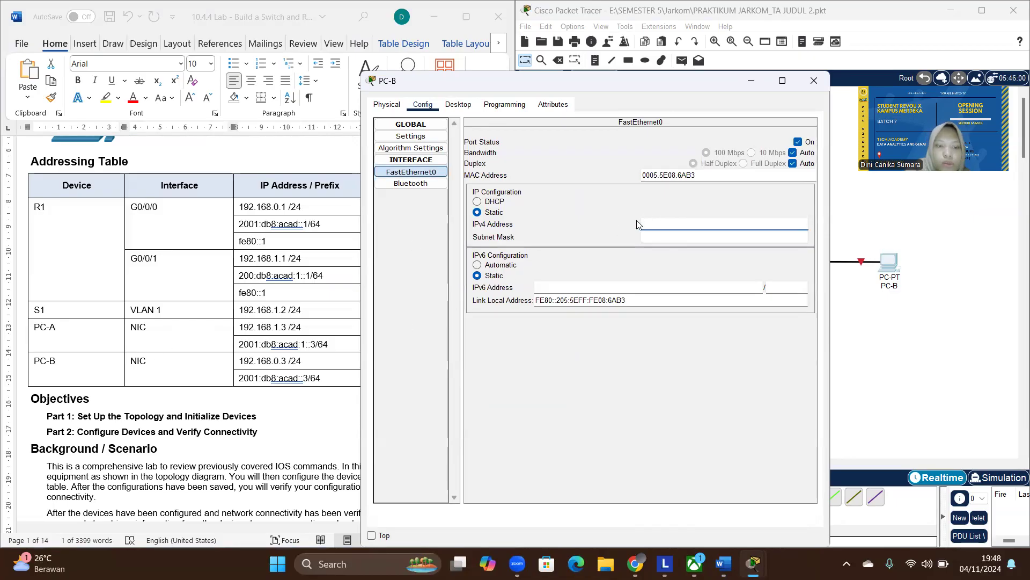
type("92")
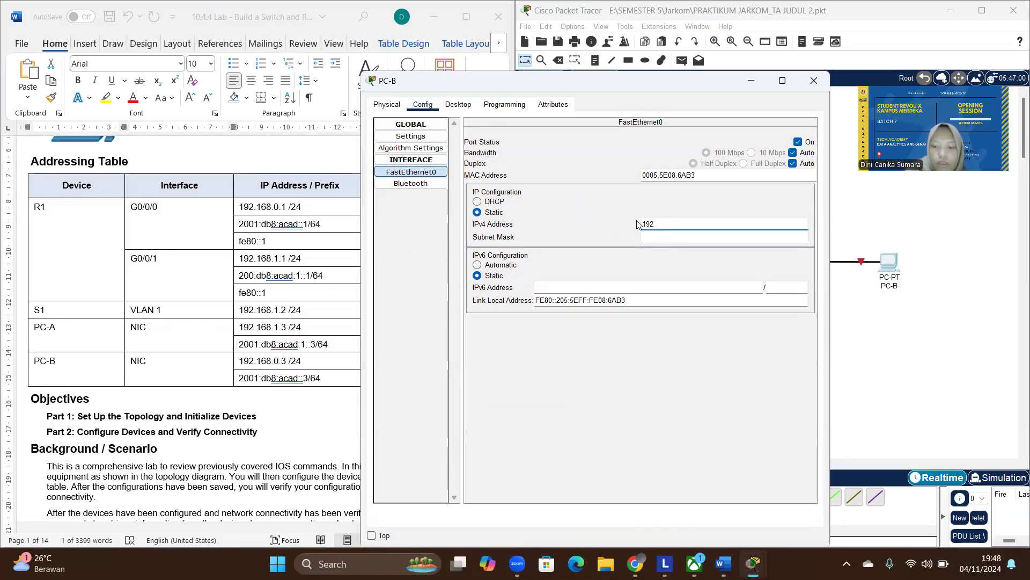
type("1")
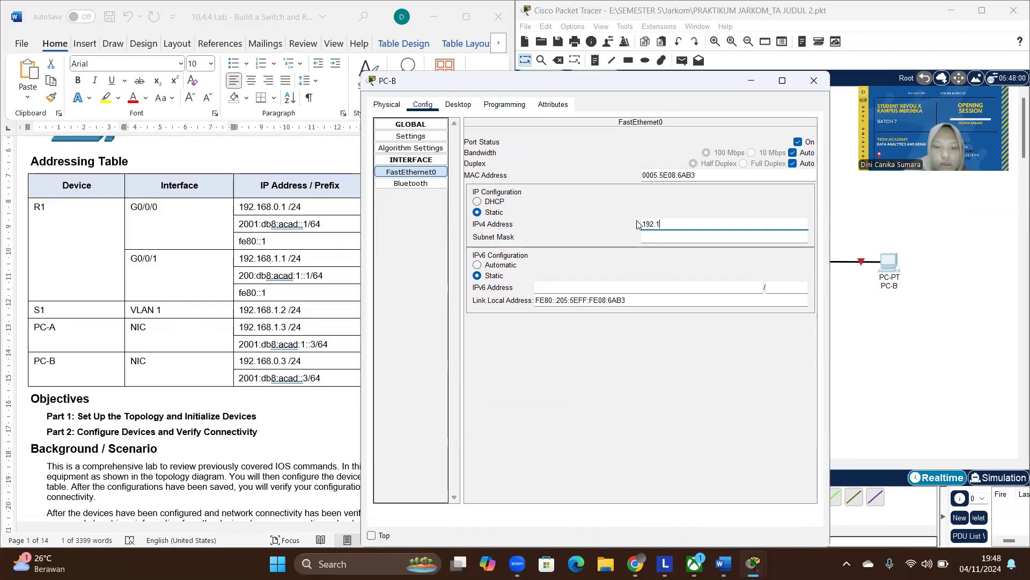
type("68.0.3")
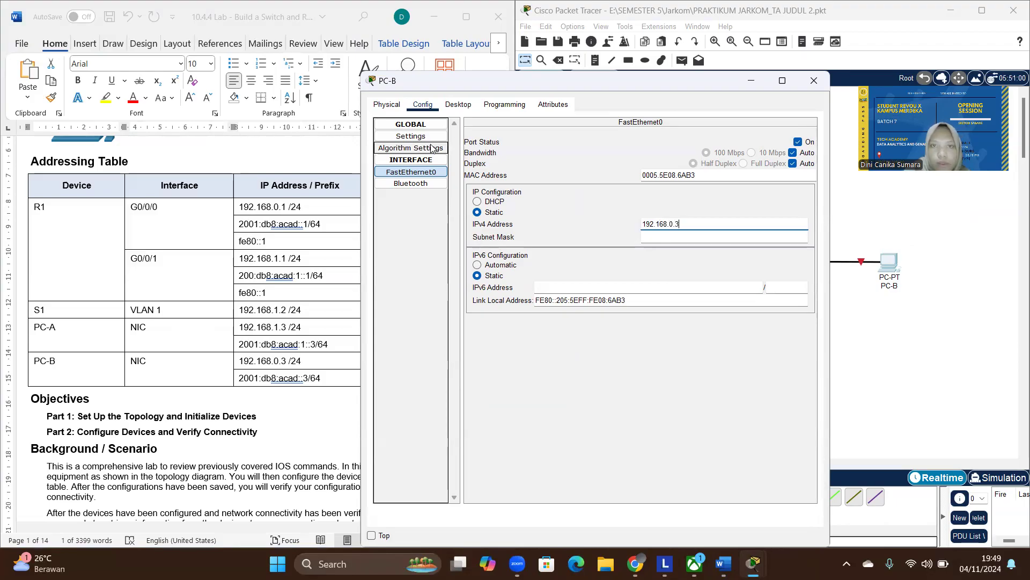
key("Tab")
- Set PC-B's IPv4 default gateway to 192.168.0.1 in its global settings and minimize the device window
left_click(422, 142)
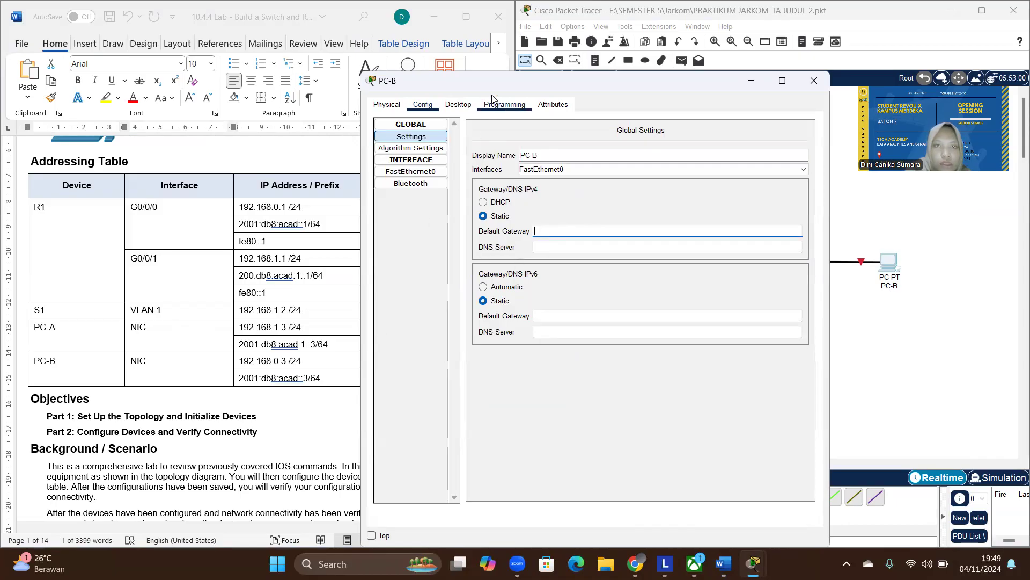
left_click(585, 96)
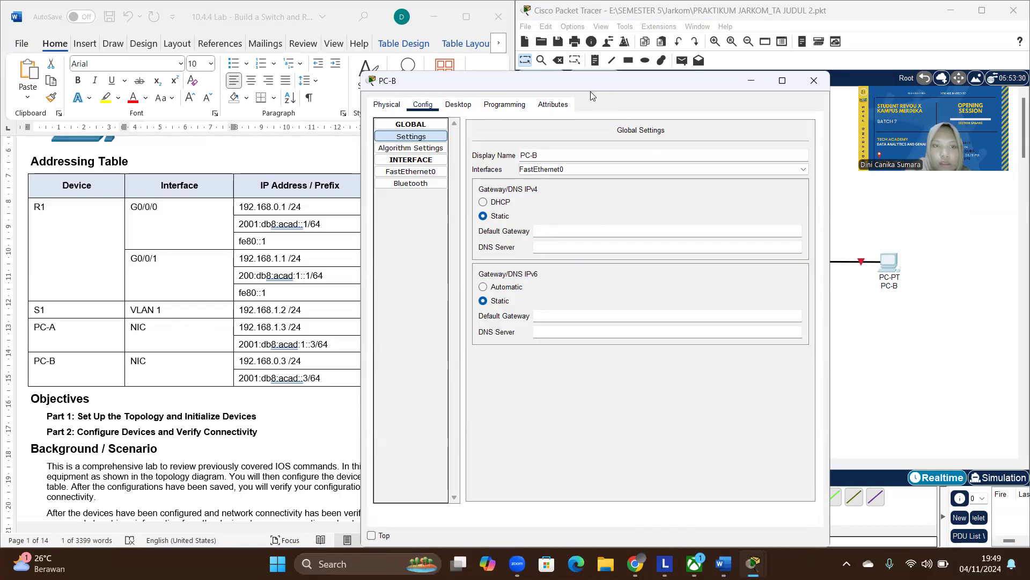
left_click_drag(635, 71, 712, 72)
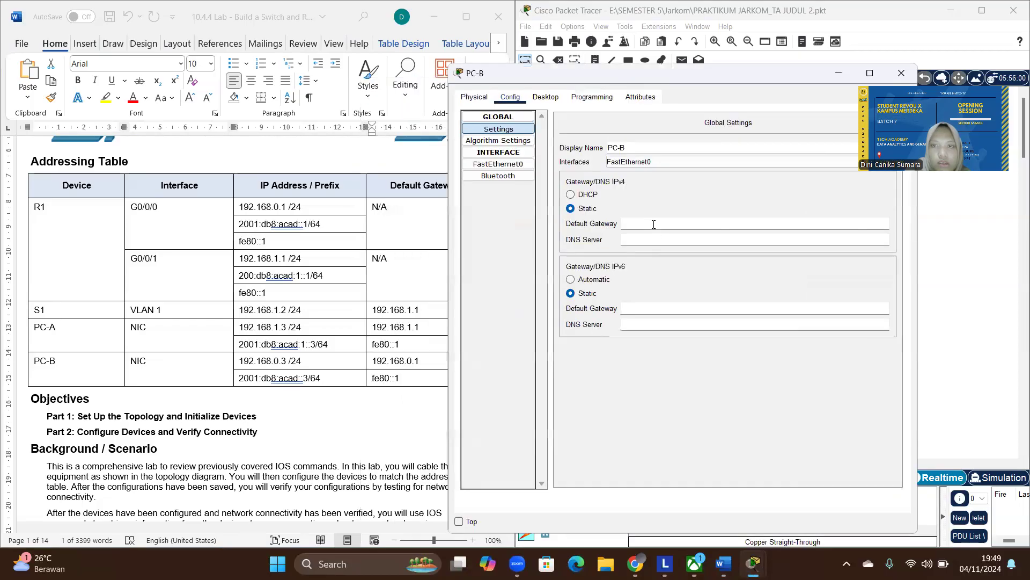
type("192")
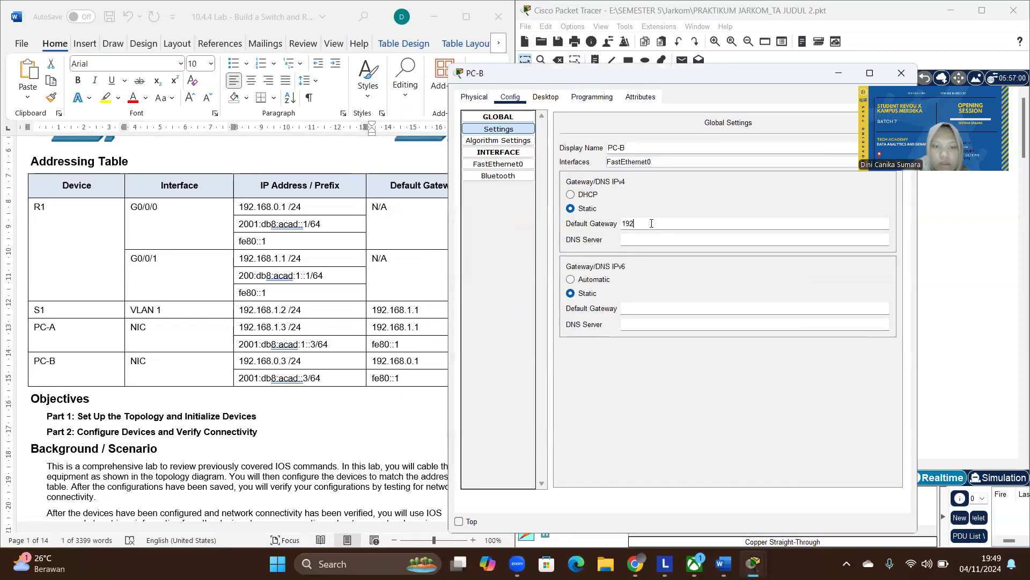
type(".1")
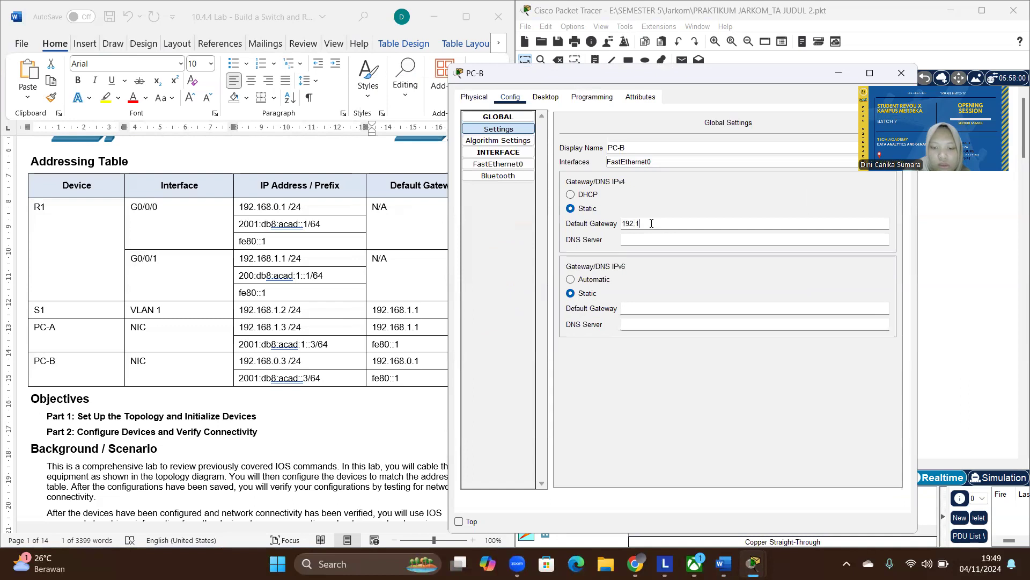
type("68.0")
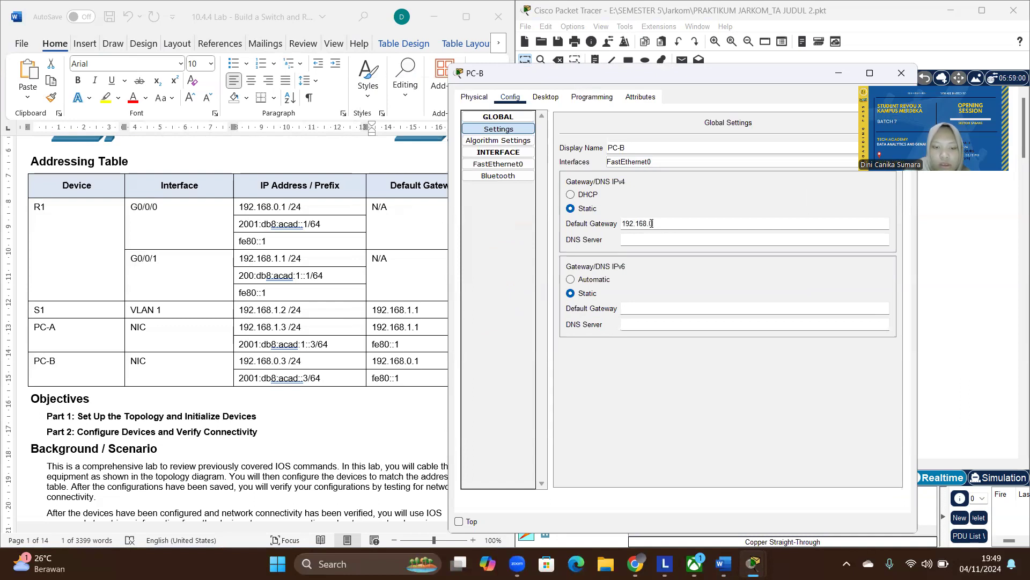
type(".1")
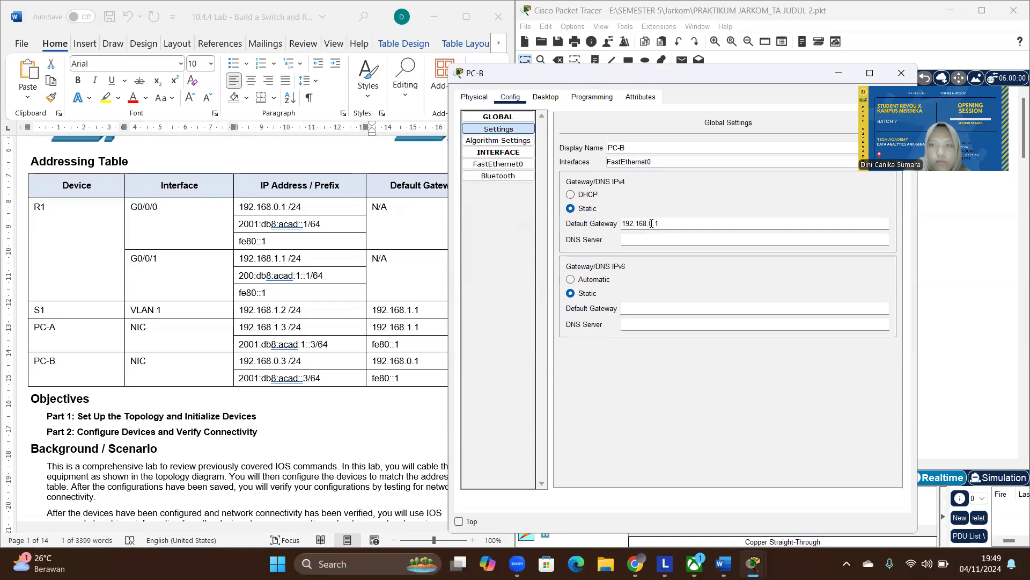
left_click(838, 76)
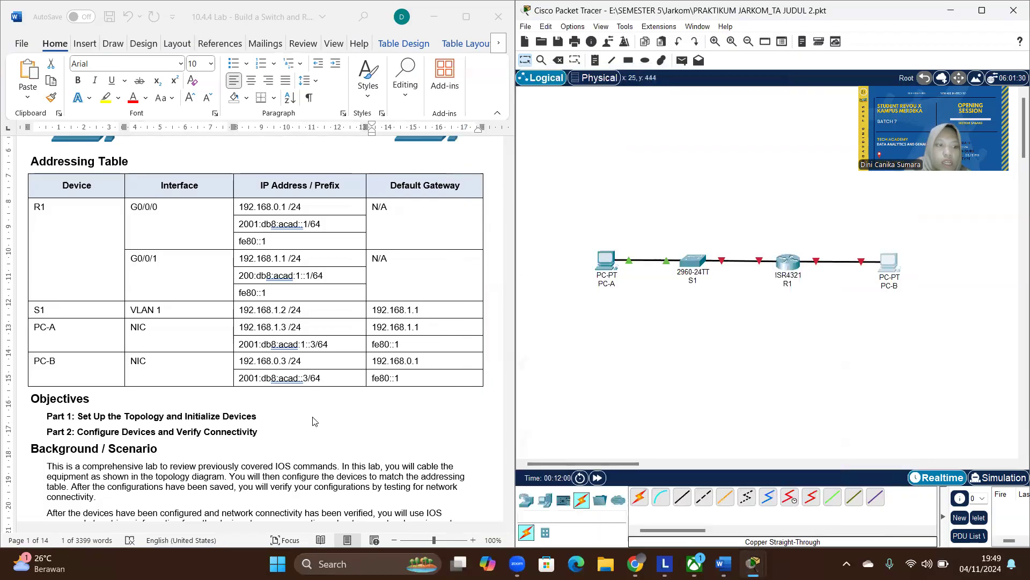
- Read the lab document from the addressing table through to the Part 2 instructions on PC addressing and router configuration
scroll(315, 387, "down", 15)
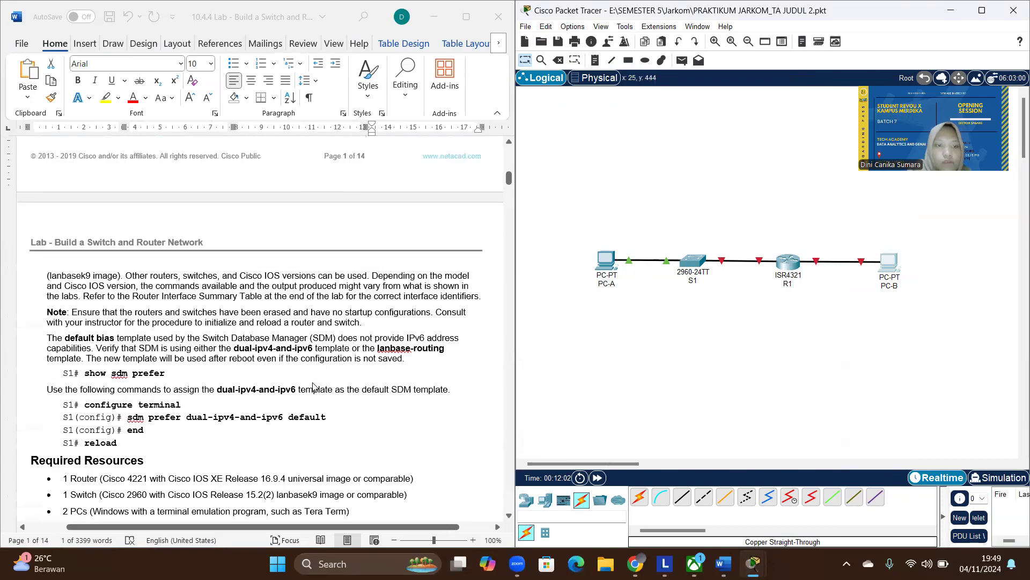
scroll(315, 387, "down", 10)
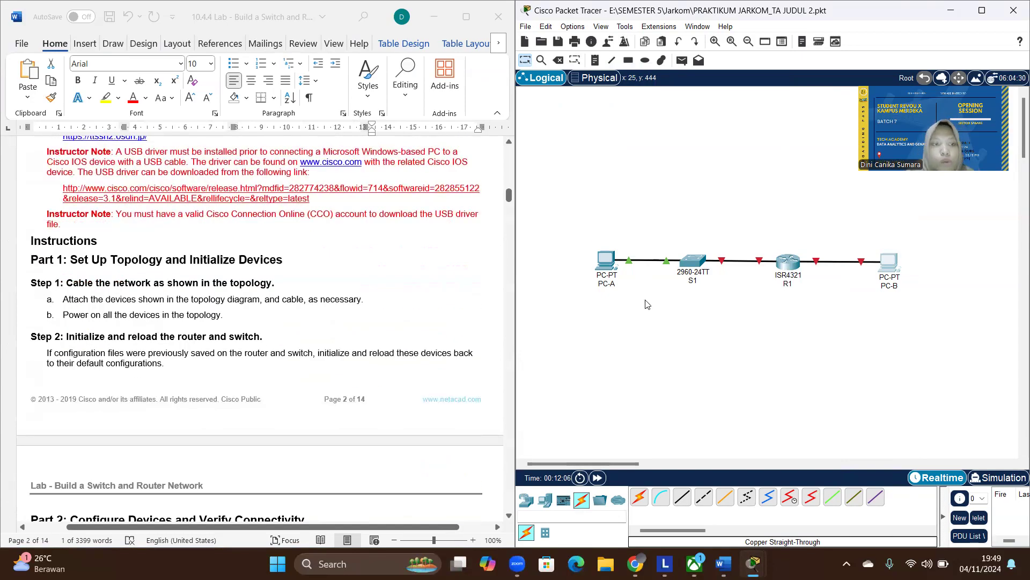
scroll(316, 341, "down", 3)
scroll(315, 342, "down", 5)
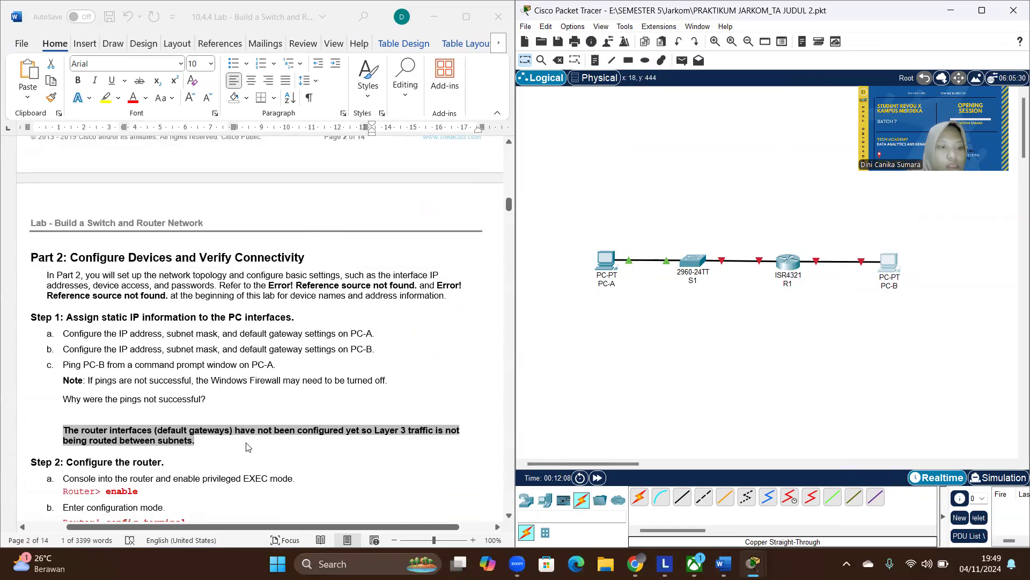
- Find the "Step 2: Configure the router" instructions in the lab document and open router R1's command-line interface
left_click(252, 387)
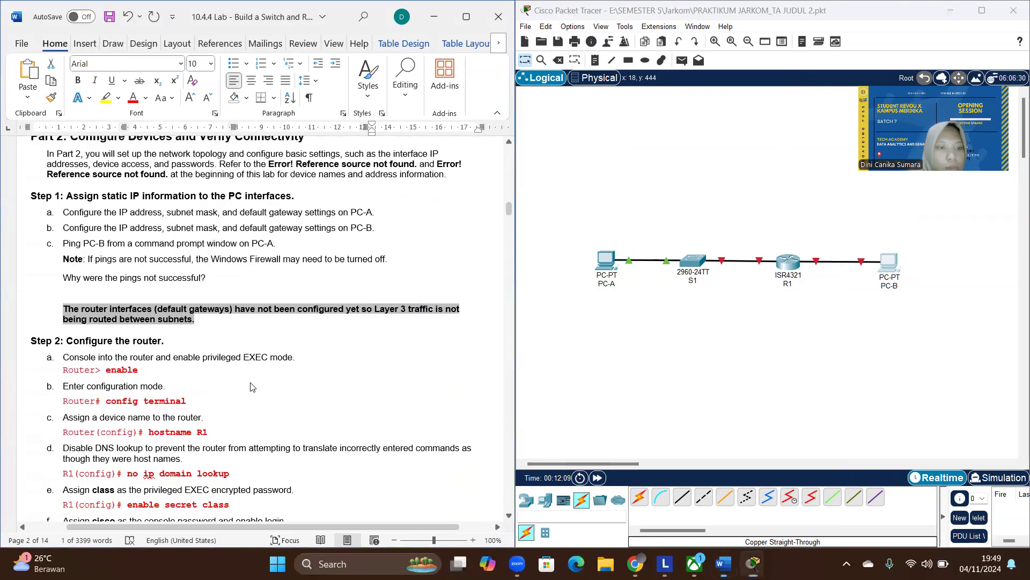
left_click(242, 340)
scroll(241, 342, "up", 2)
scroll(242, 343, "down", 2)
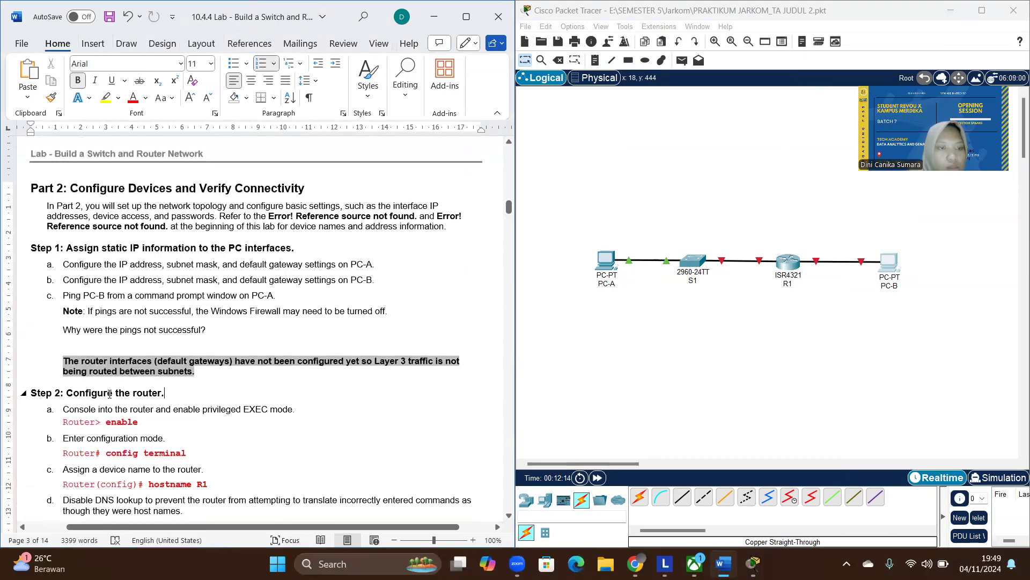
left_click_drag(166, 393, 68, 396)
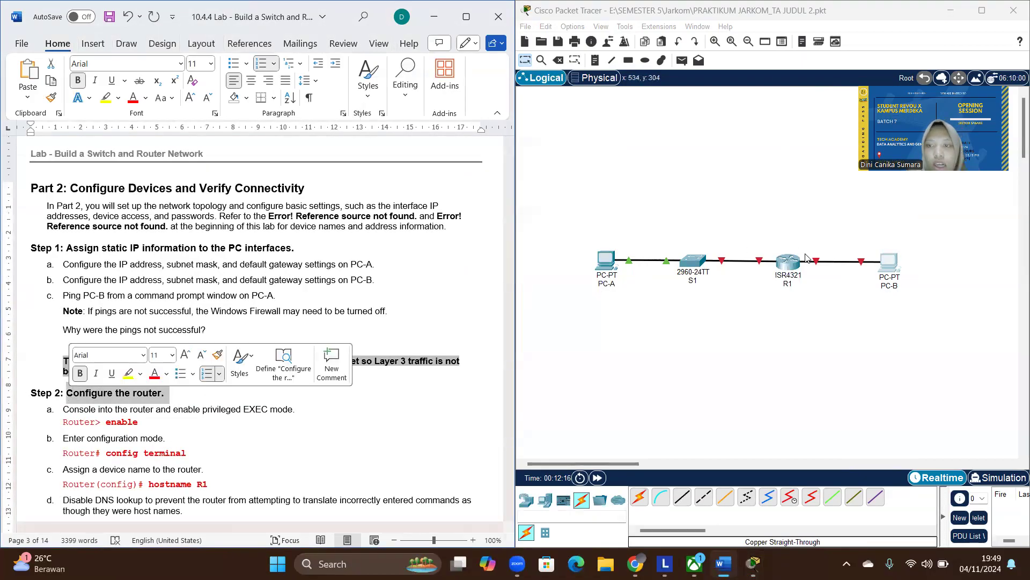
left_click(789, 271)
left_click(788, 271)
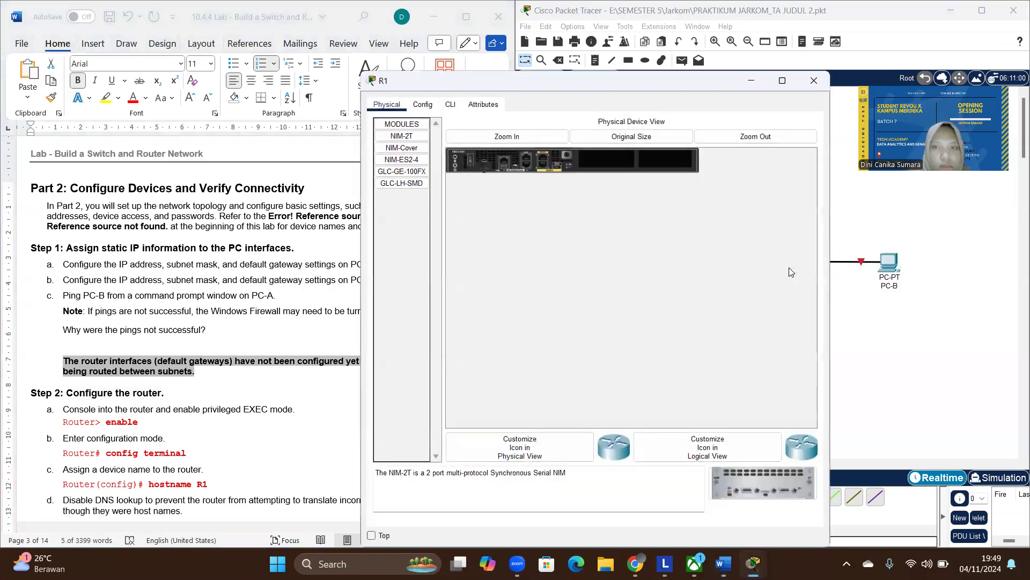
left_click(449, 105)
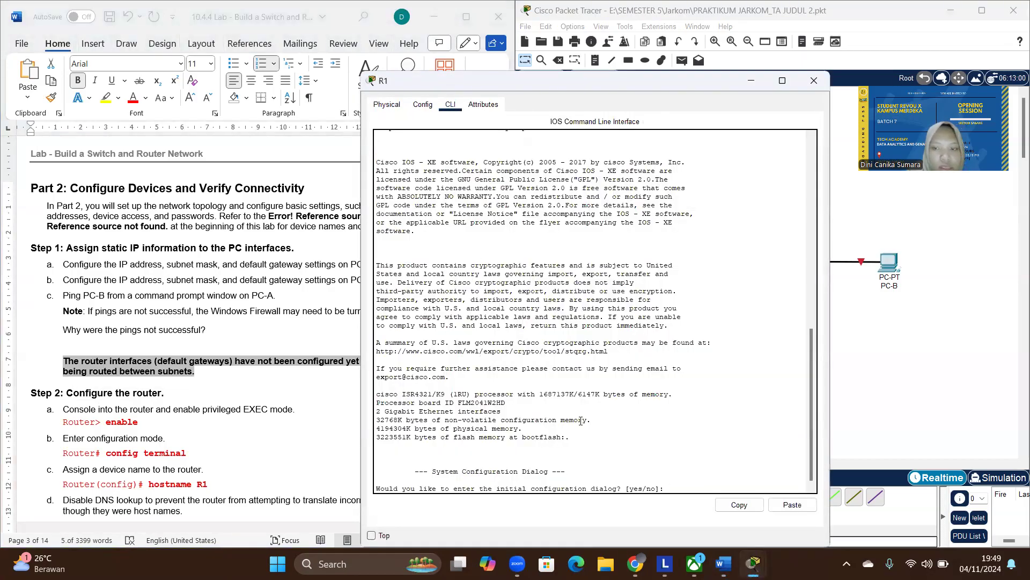
- Answer no to R1's initial configuration dialog and start the router's command prompt
key("Return")
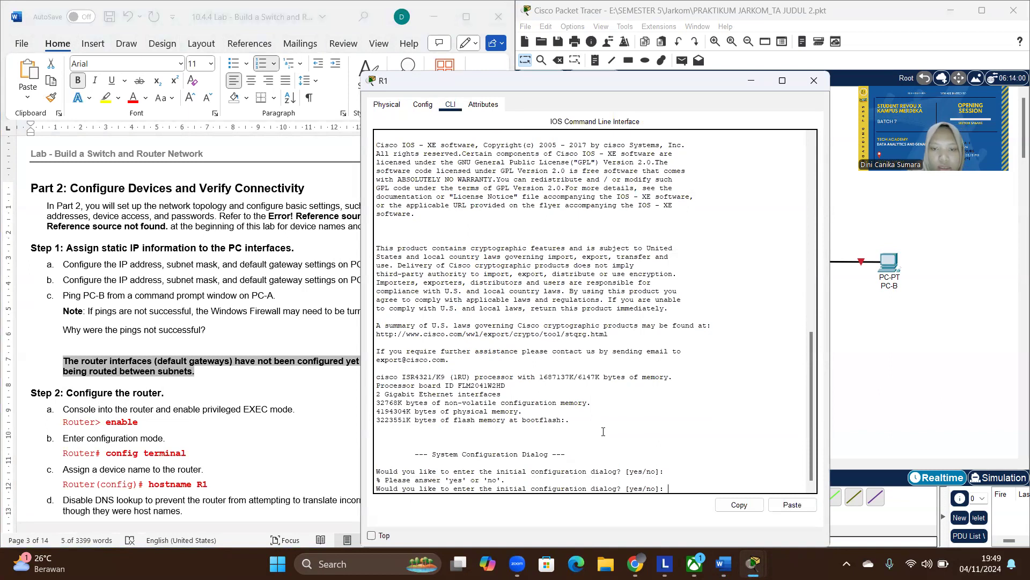
key("Caps_Lock")
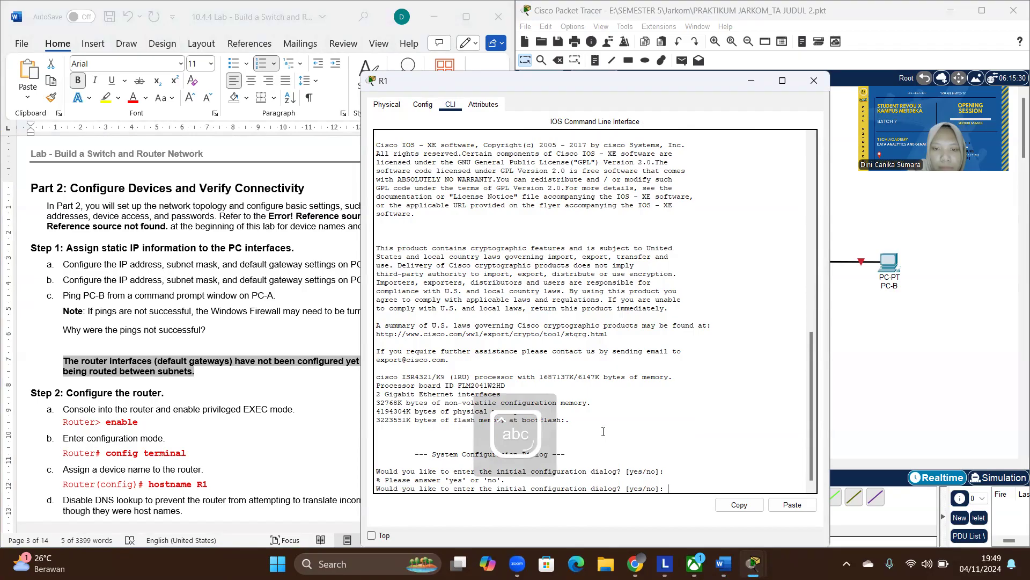
type("no")
key("Return")
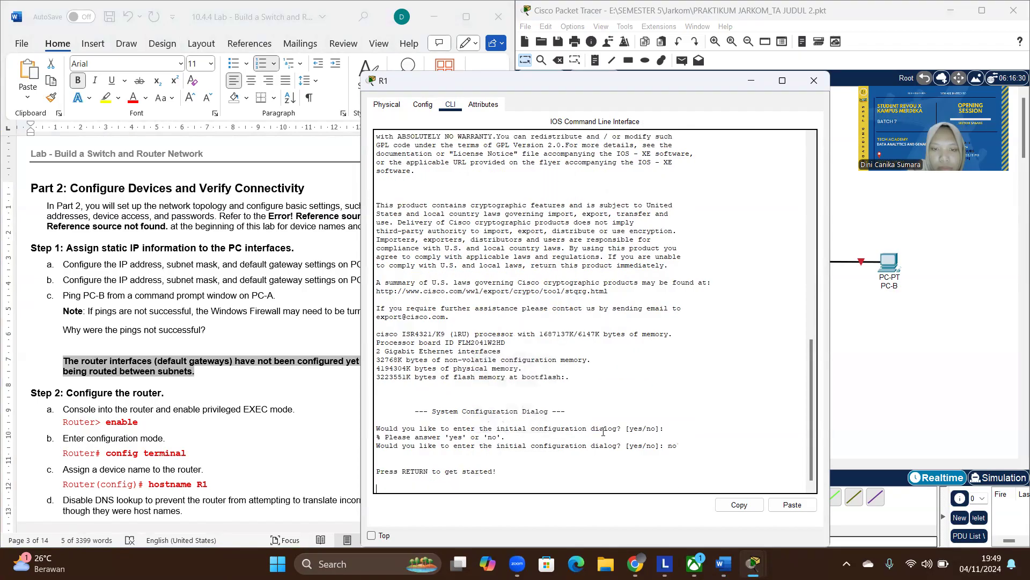
key("Return")
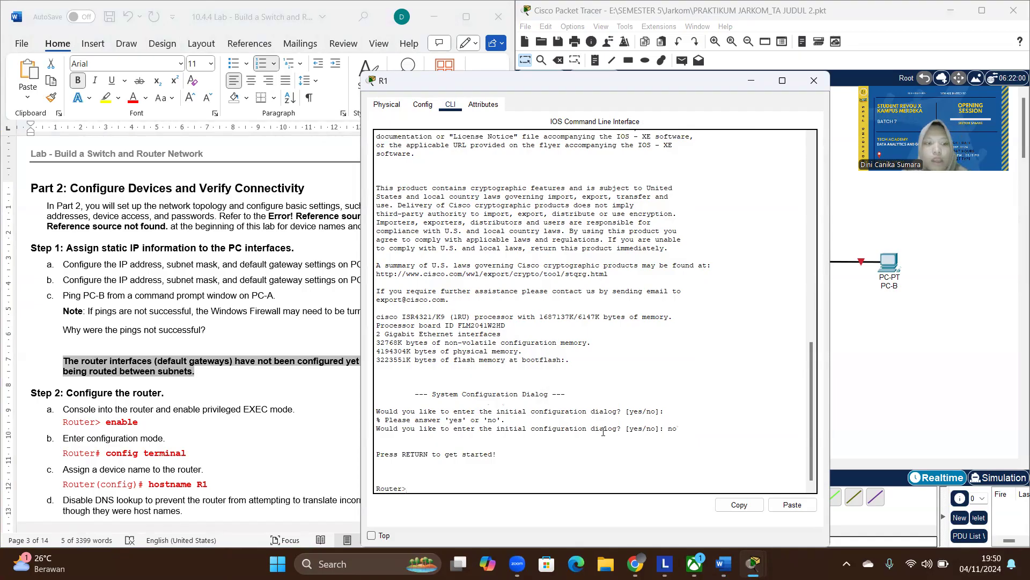
- Enter privileged EXEC mode on the router with enable, and global configuration mode with config terminal
type("nable")
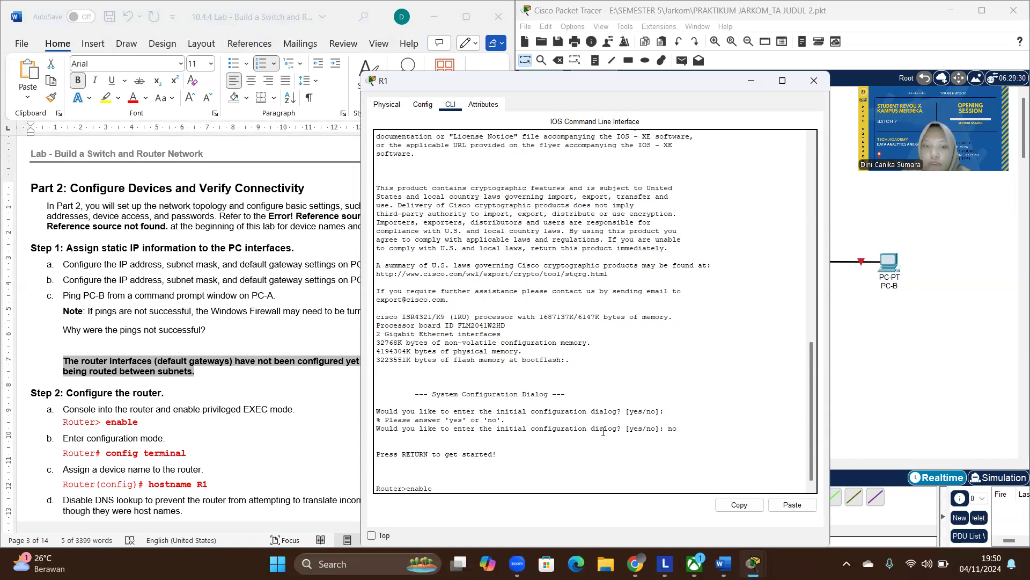
key("Return")
type("config")
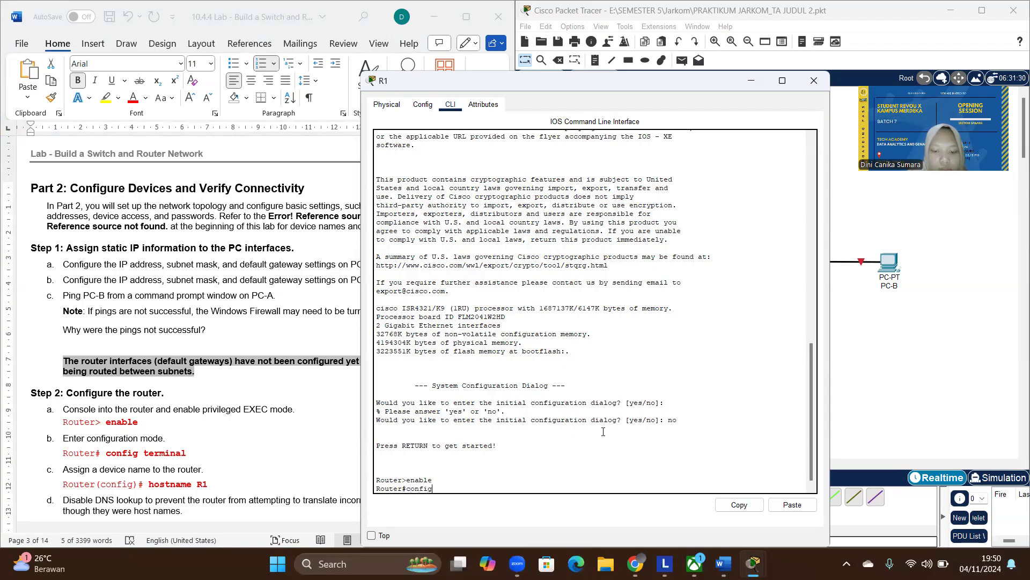
type(" terminal")
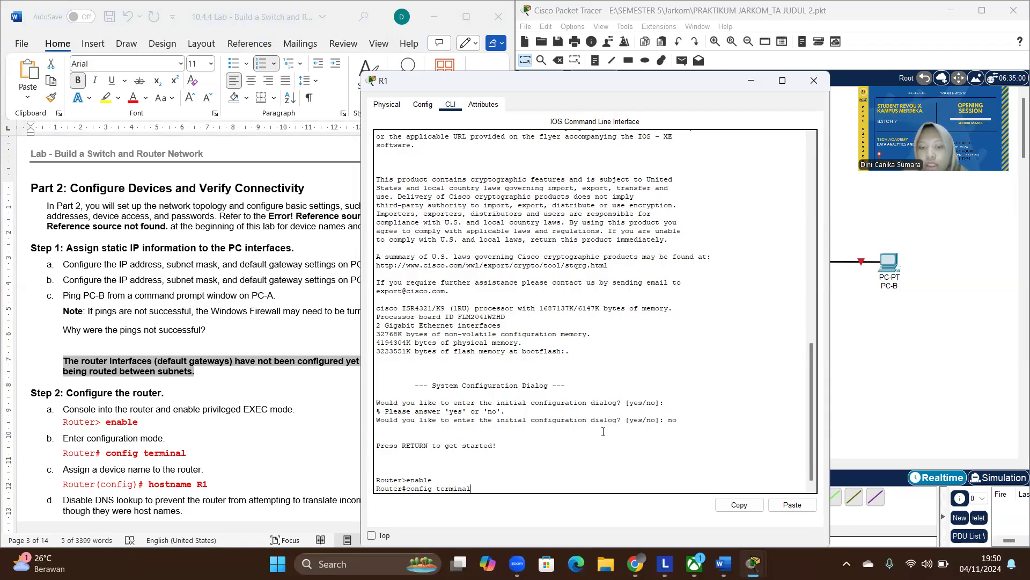
key("Return")
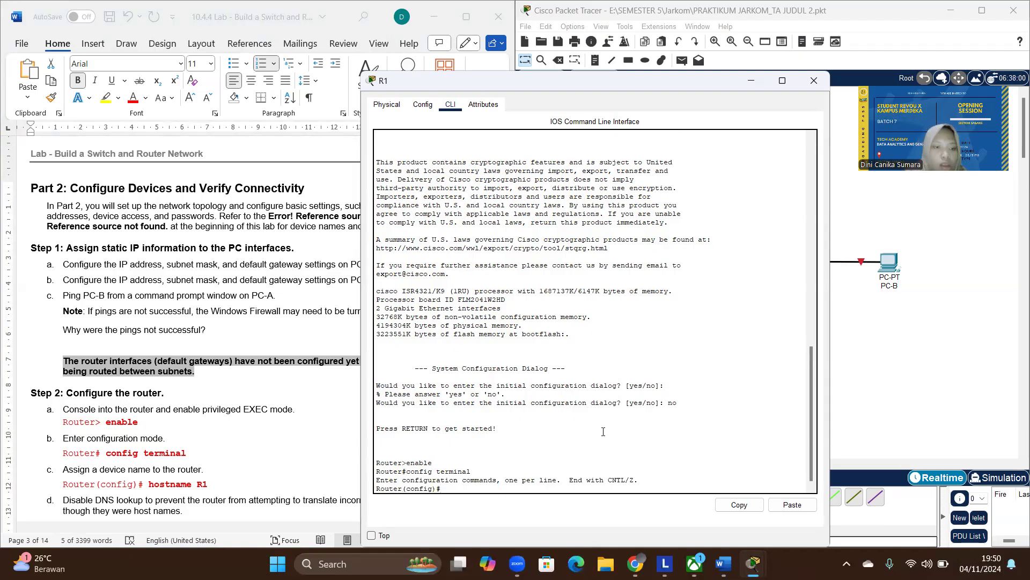
- Set the router's device name with the command hostname R1
type("hostname")
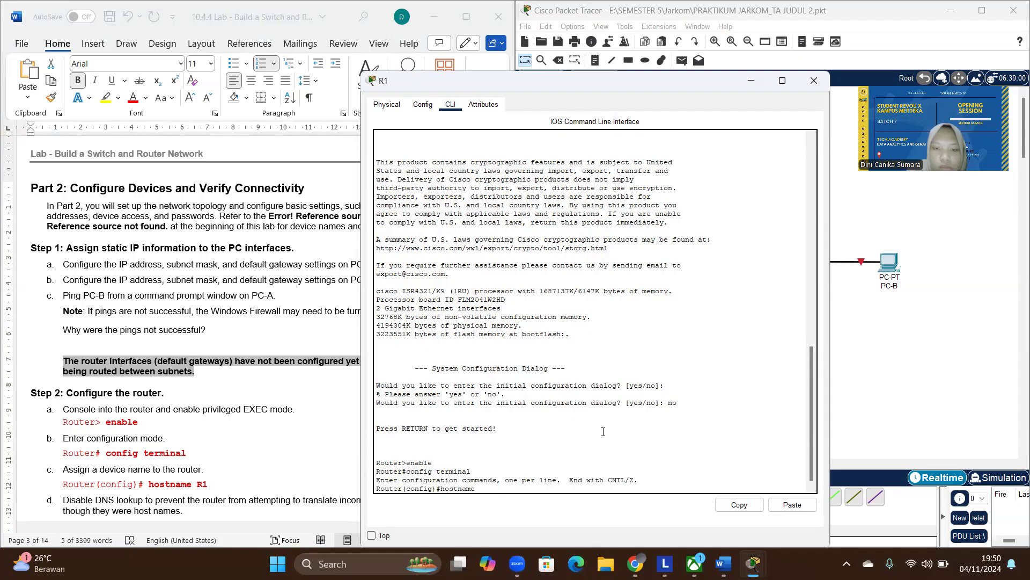
key("Caps_Lock")
type("R1")
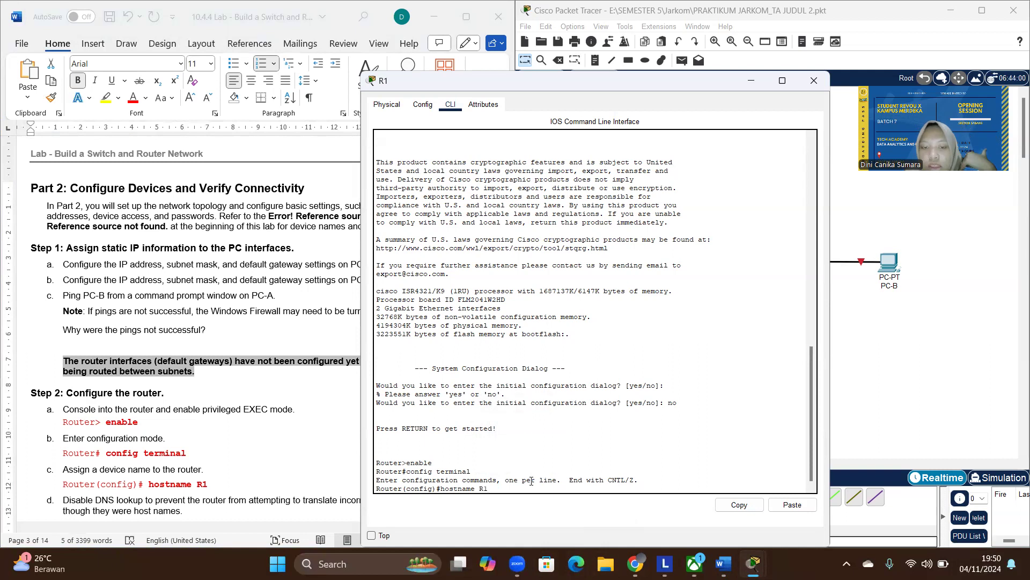
key("Return")
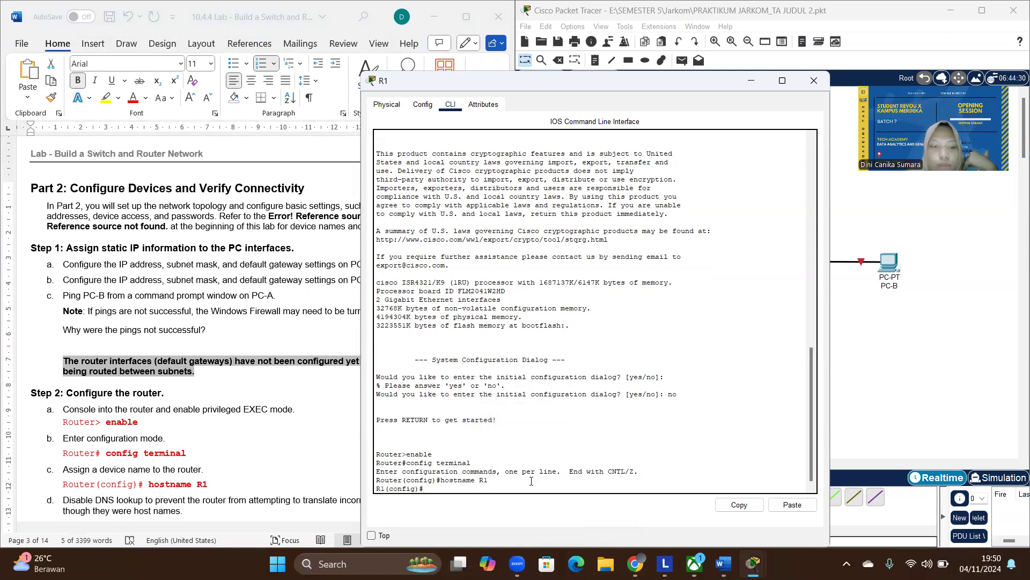
- Disable DNS lookup on R1 with the command no ip domain lookup, following item d of the lab instructions
scroll(144, 451, "down", 3)
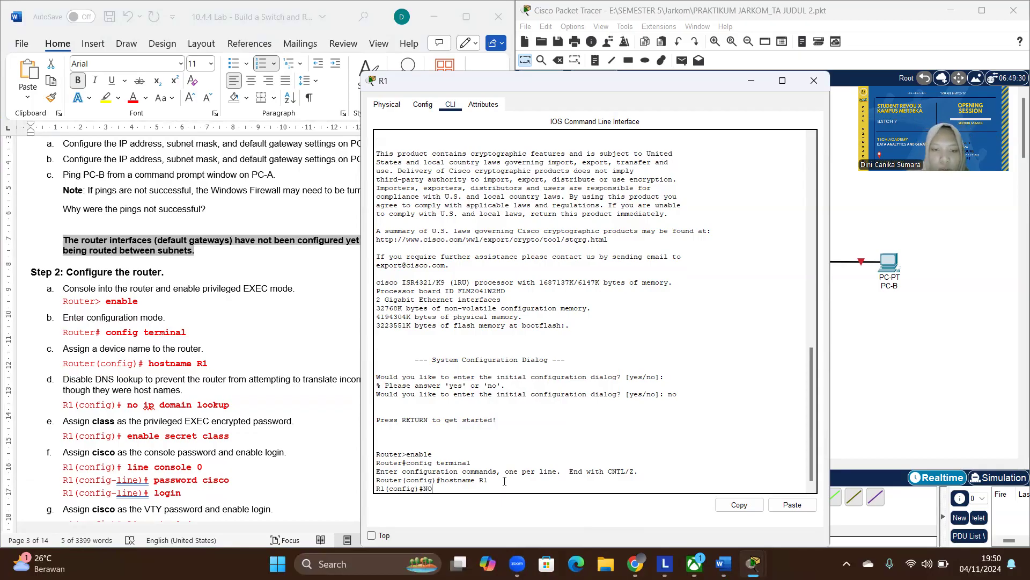
key("BackSpace")
key("Caps_Lock")
type("no ip domain")
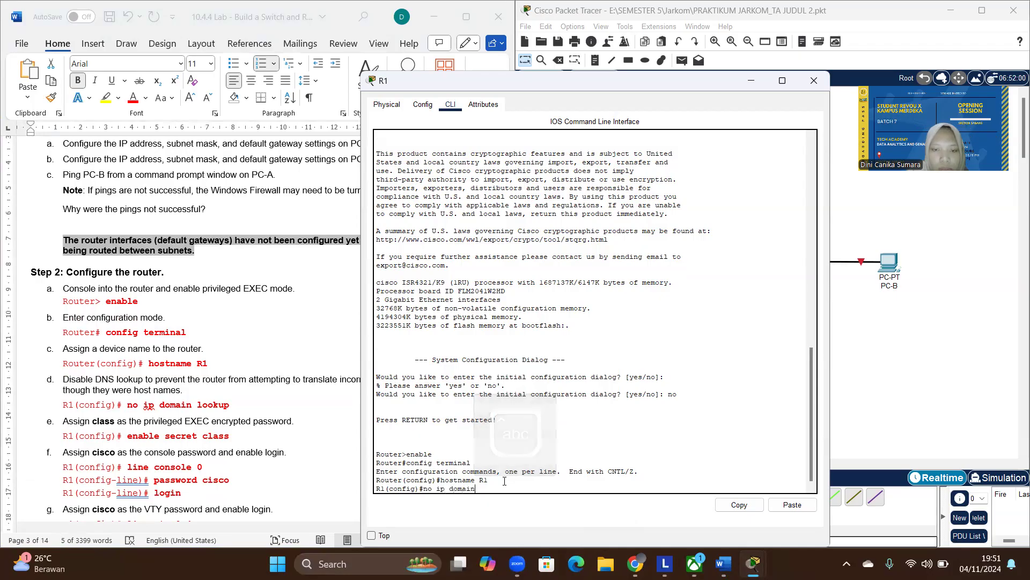
type(" lookup")
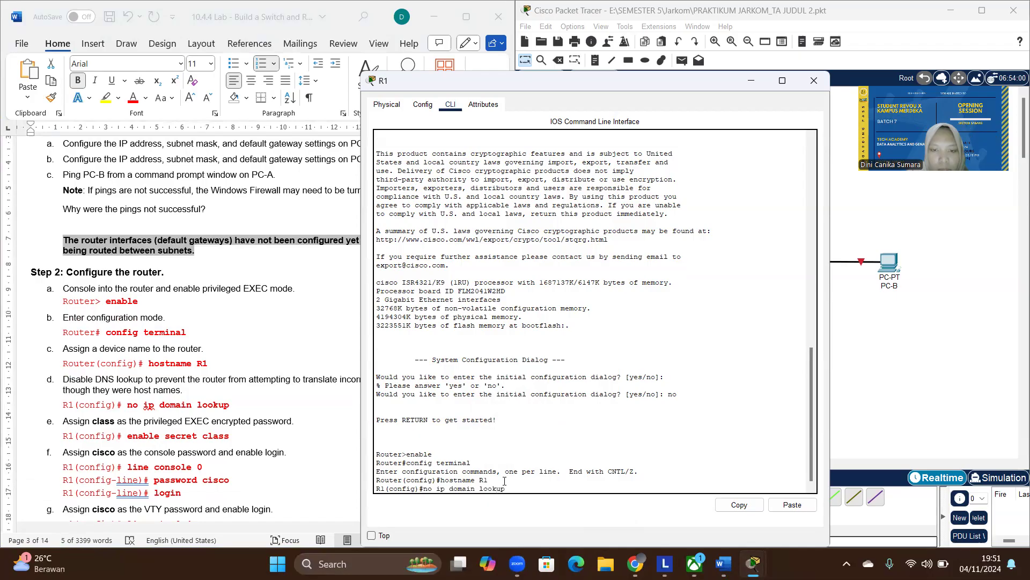
key("Return")
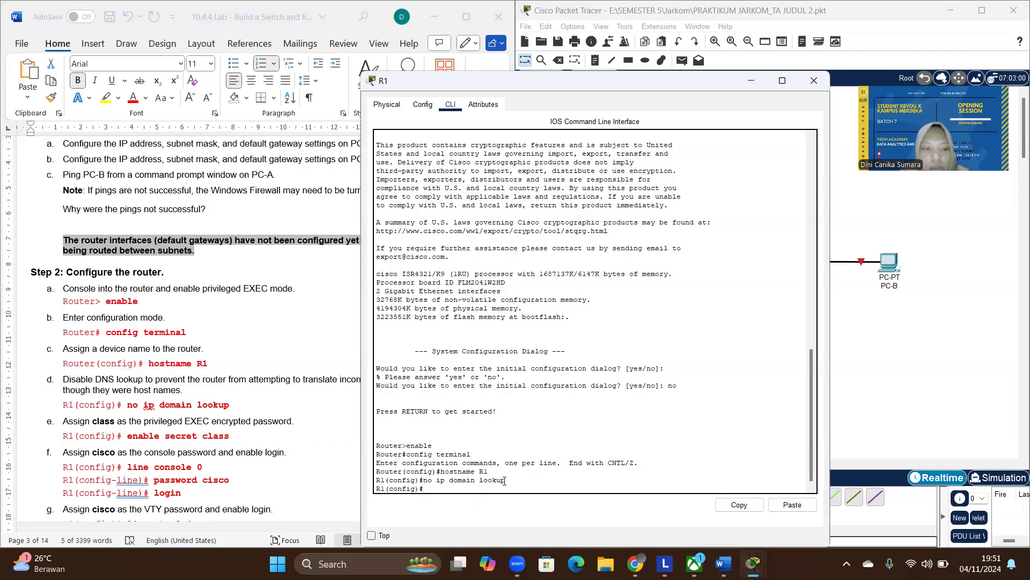
- Assign R1's encrypted privileged EXEC password from the lab document with the enable secret command
type("nab")
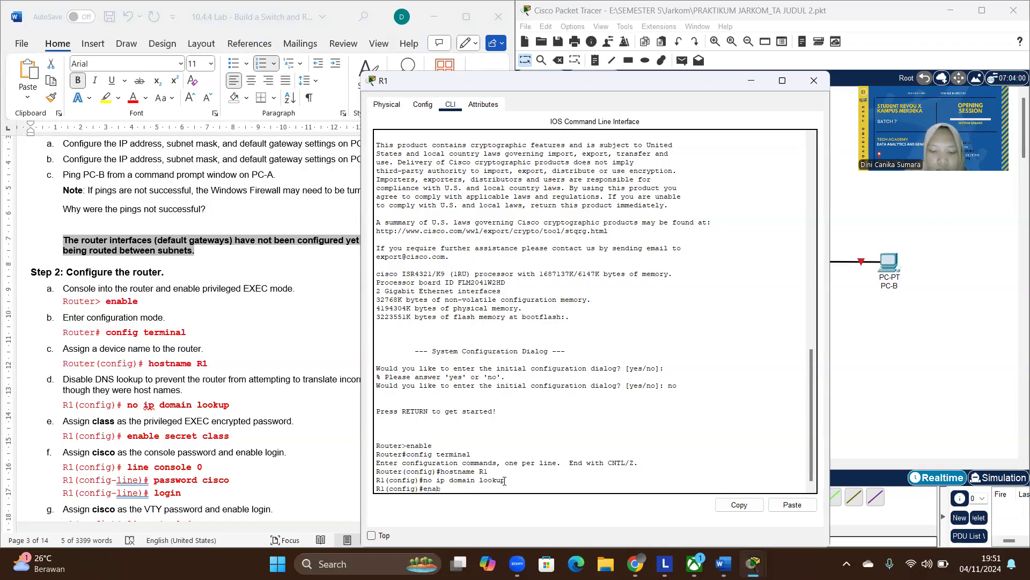
type("le secr")
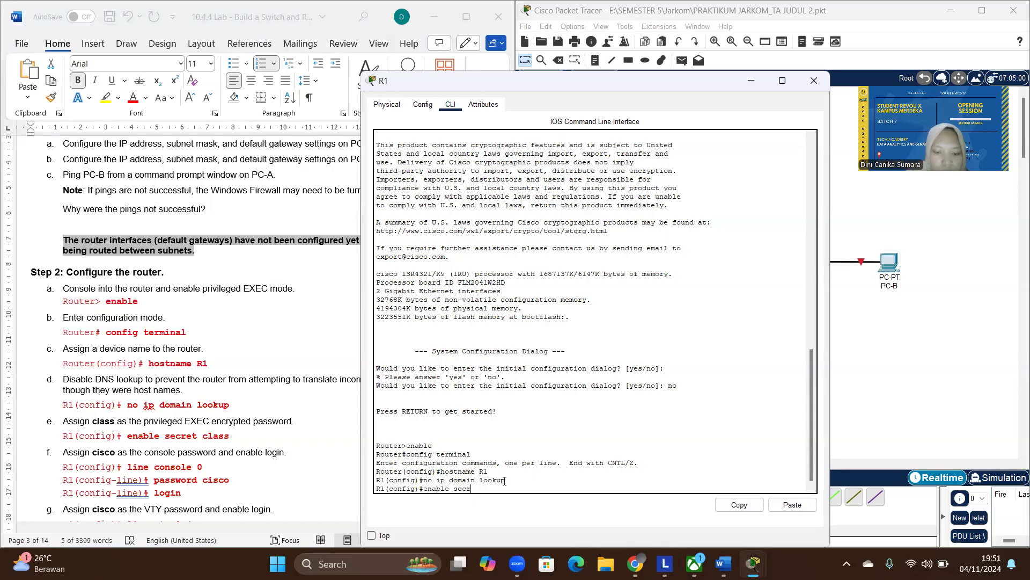
type("et class")
key("Return")
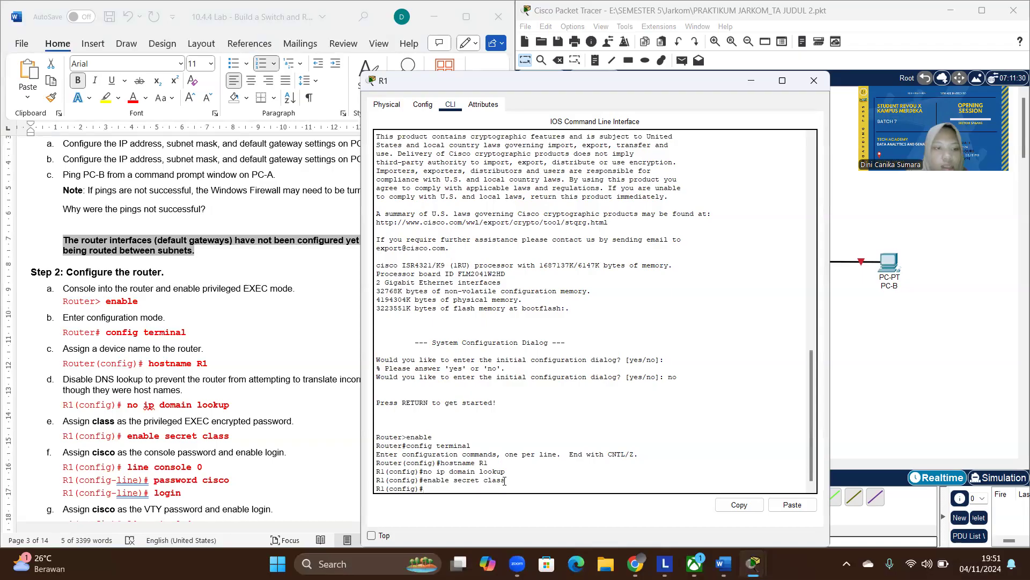
- Configure line console 0 on R1 with the console password from the lab document and enable login
scroll(252, 478, "down", 1)
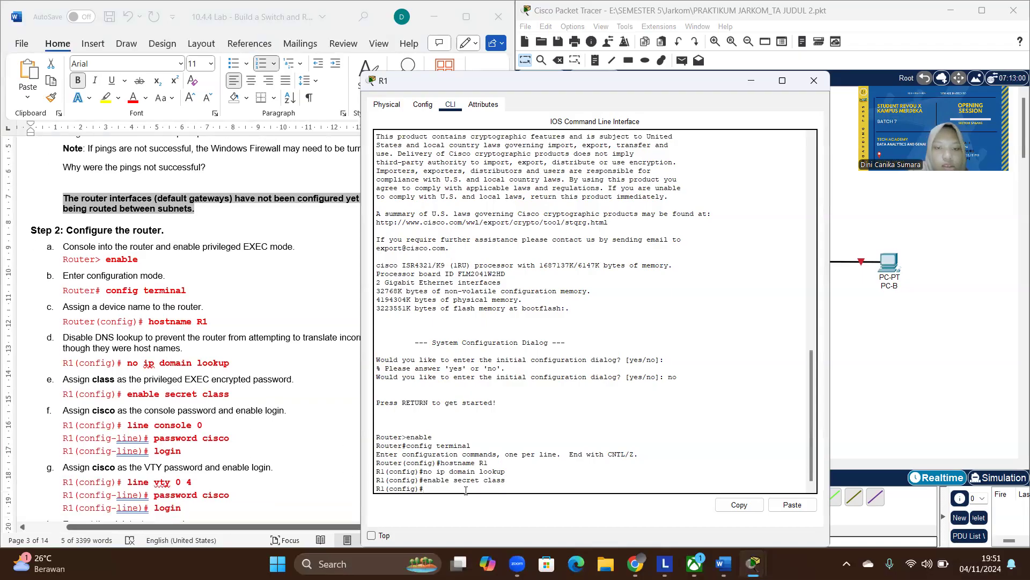
type("line co")
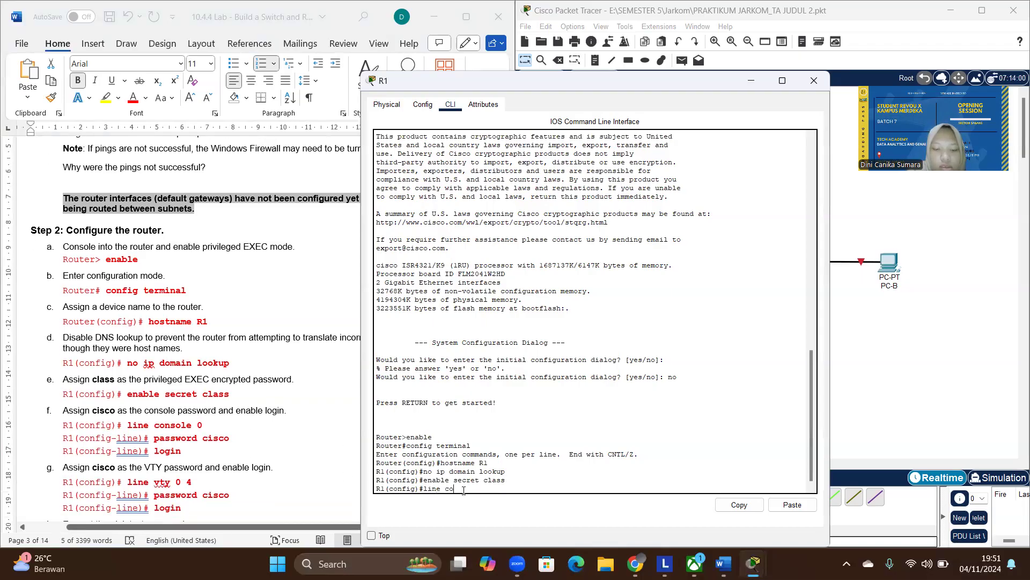
type("nsole 0")
key("Return")
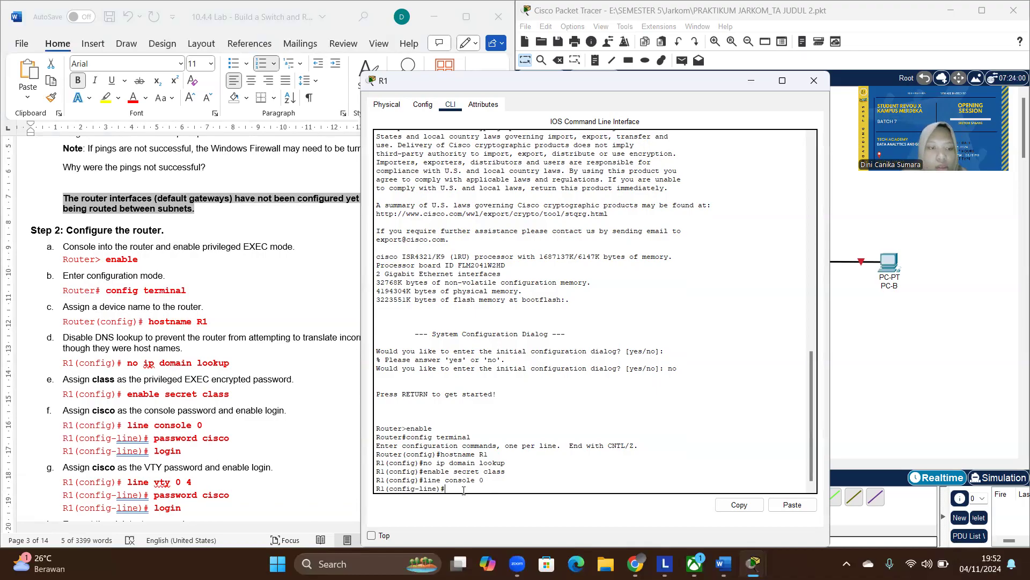
type("password cisco")
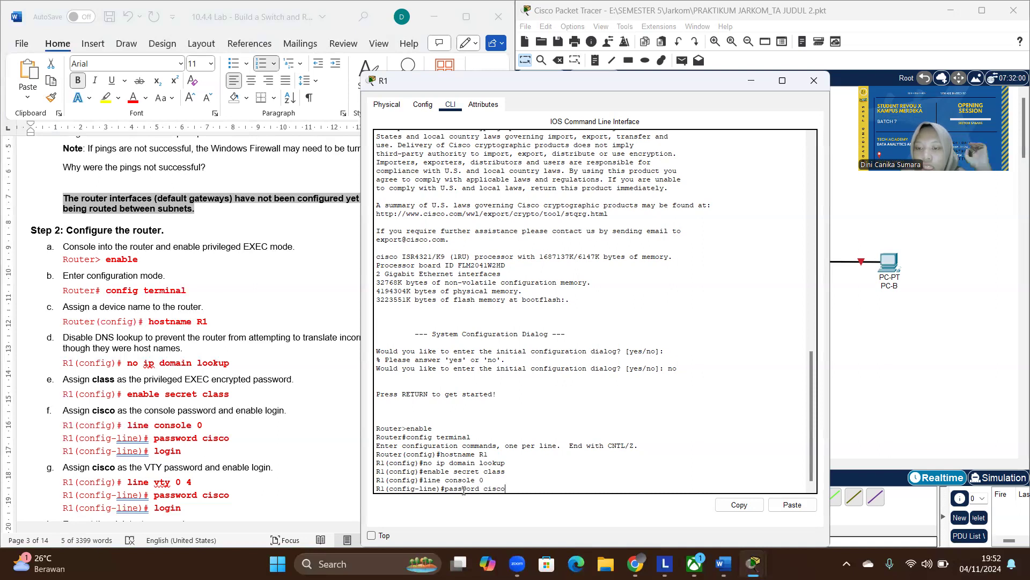
key("Return")
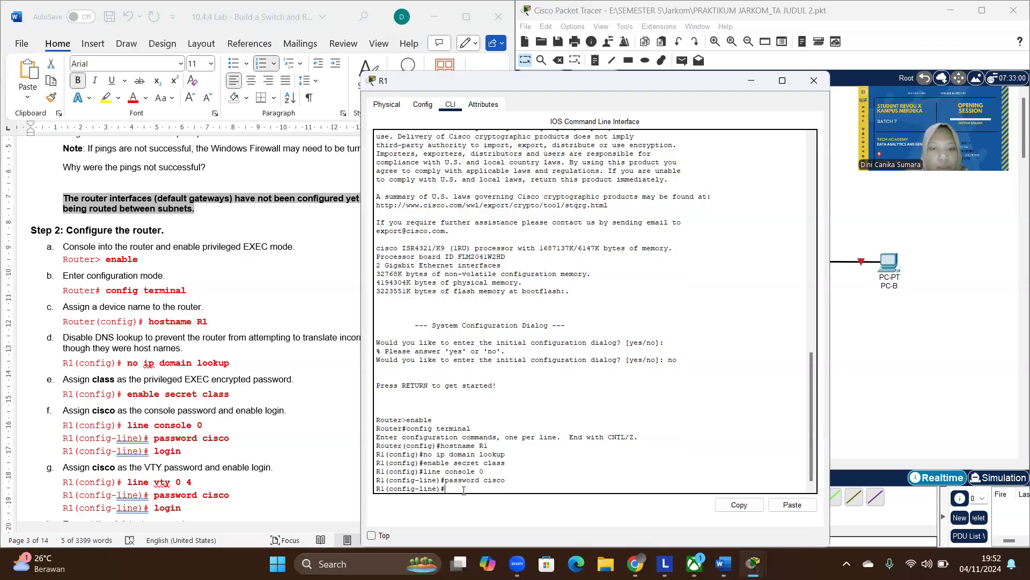
type("login")
key("Return")
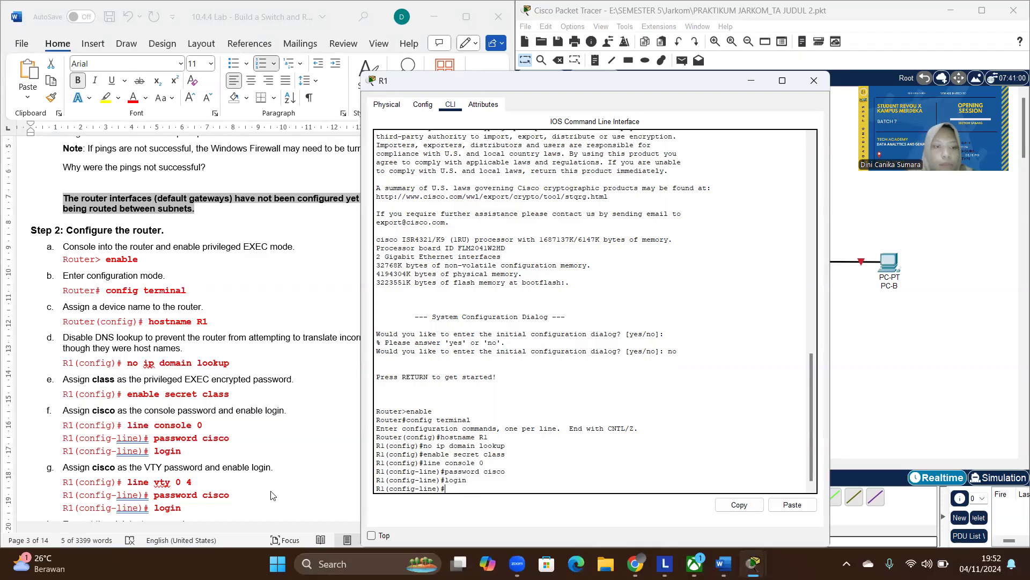
- Enter line configuration for line vty 0 4 on R1 and set the VTY password given in the lab document
scroll(229, 449, "down", 3)
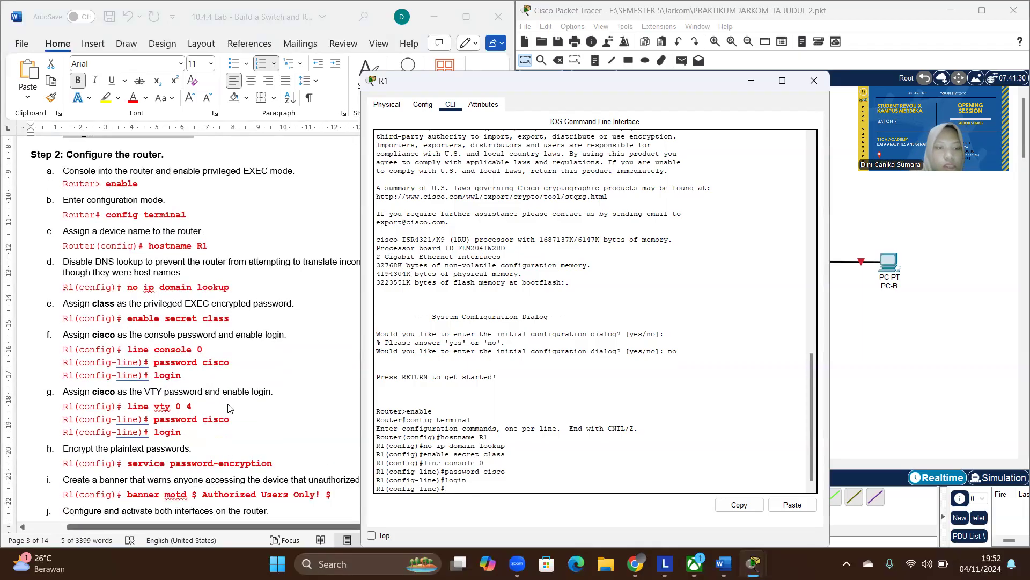
scroll(229, 408, "down", 10)
scroll(230, 408, "up", 1)
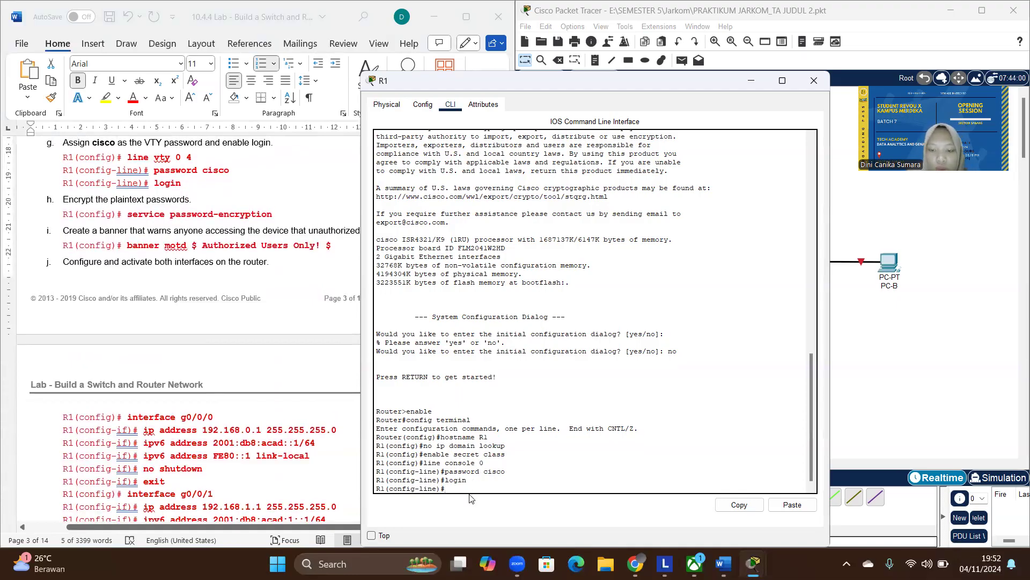
type("line vty")
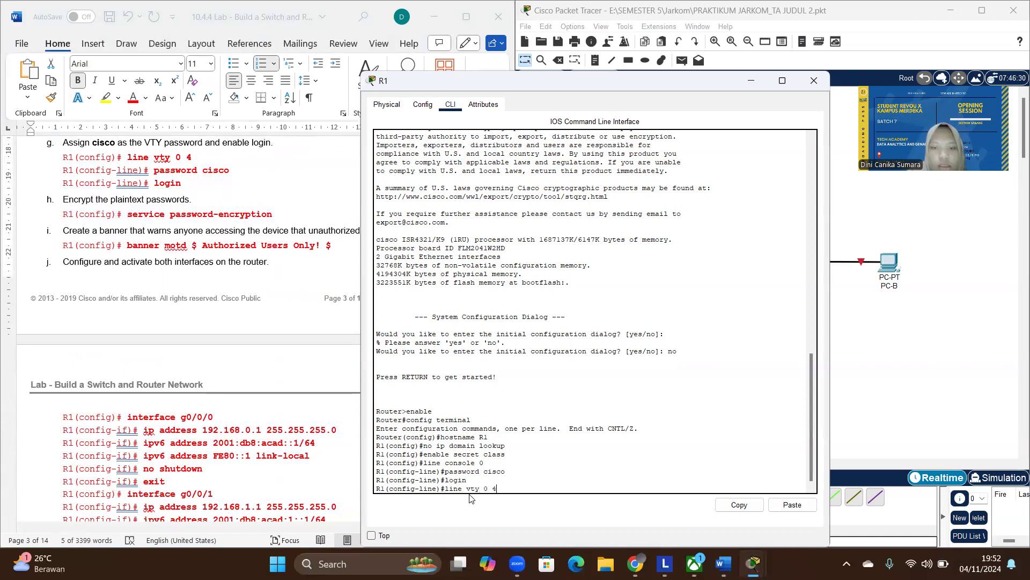
type(" 0 4")
key("Return")
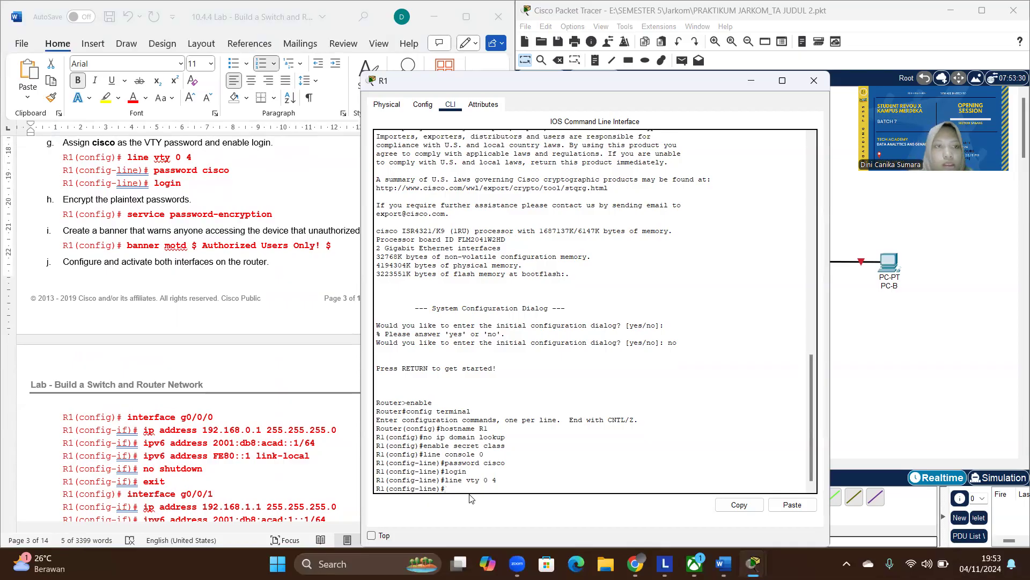
type("pa")
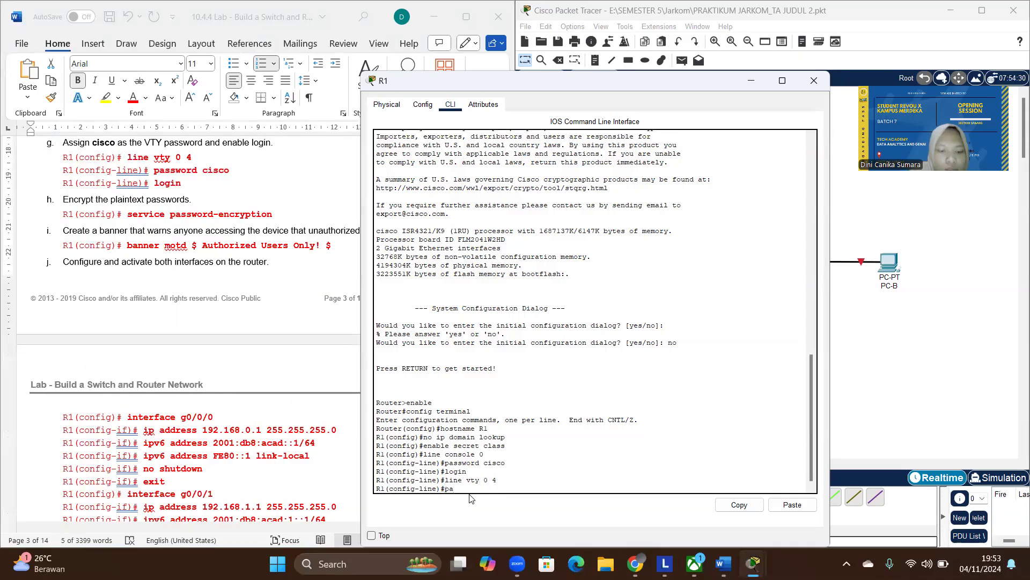
type("ssword cisco")
key("Return")
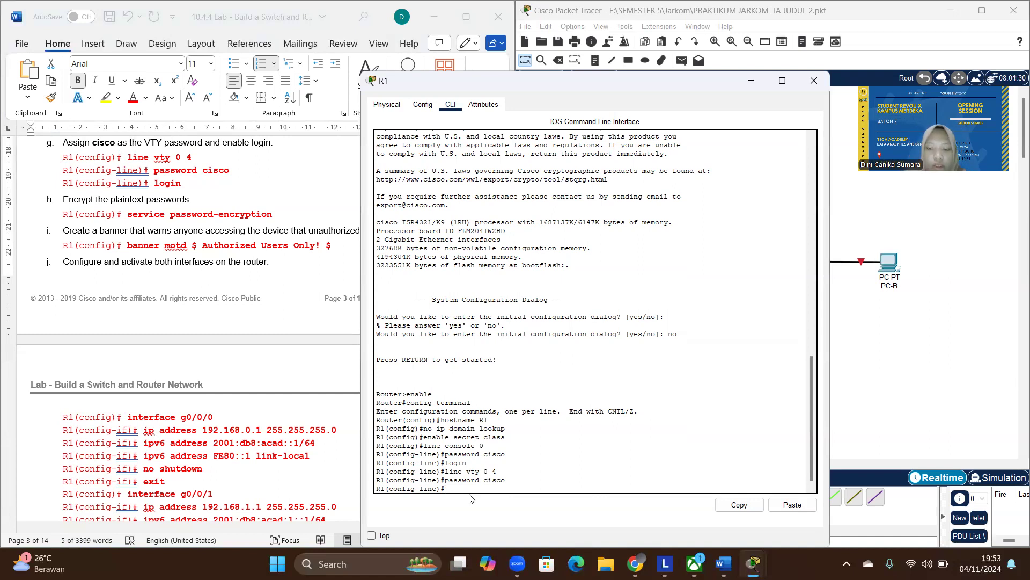
- Enable login on R1's VTY lines and encrypt the plaintext passwords with the service password-encryption command
type("login")
key("Return")
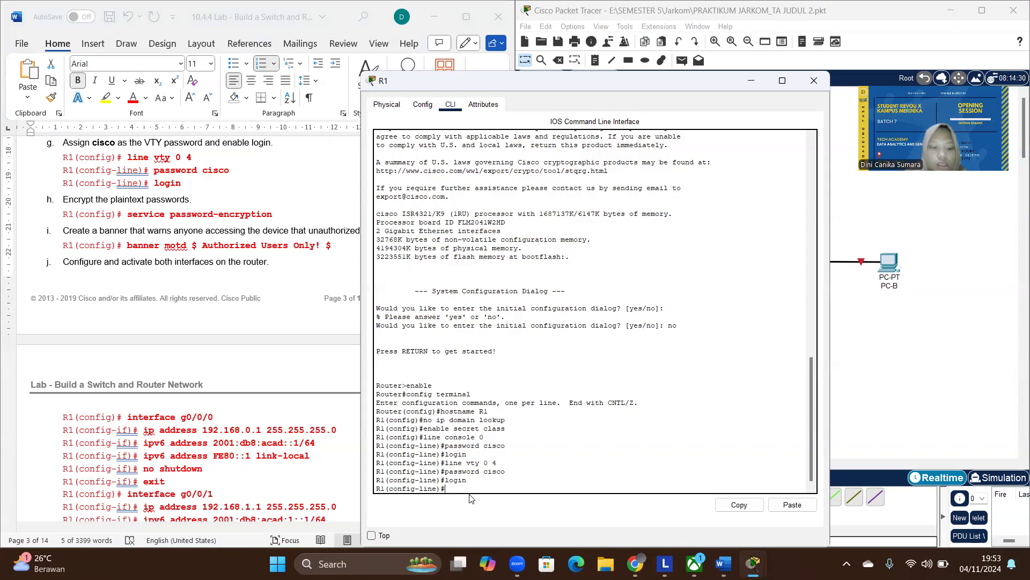
type("ser")
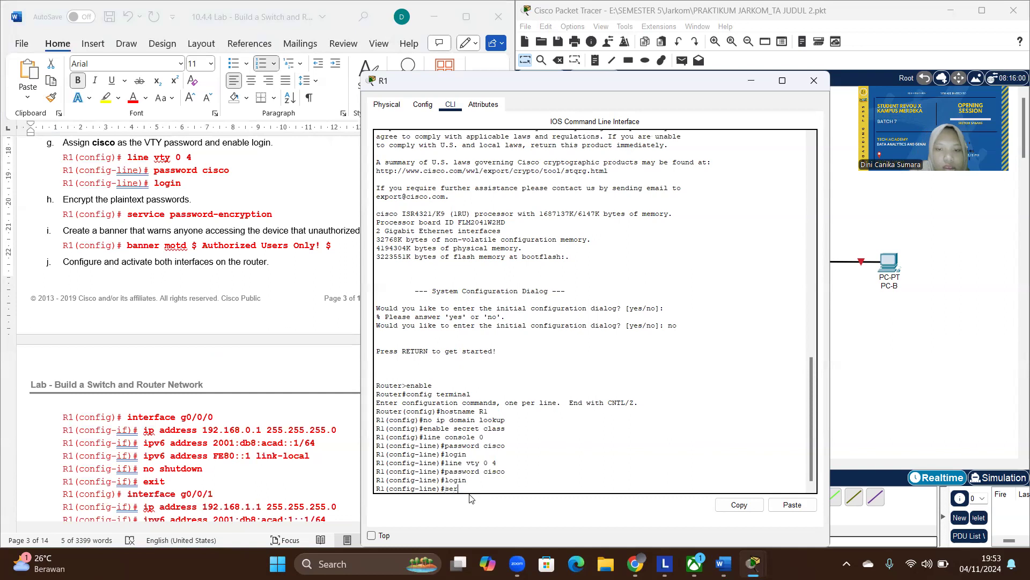
type("vice")
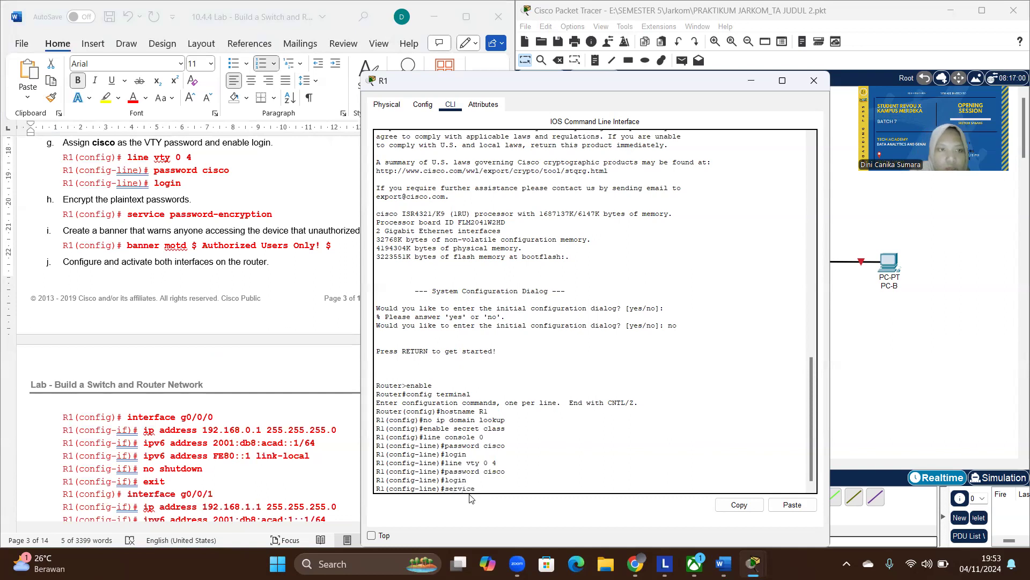
type(" password-enc")
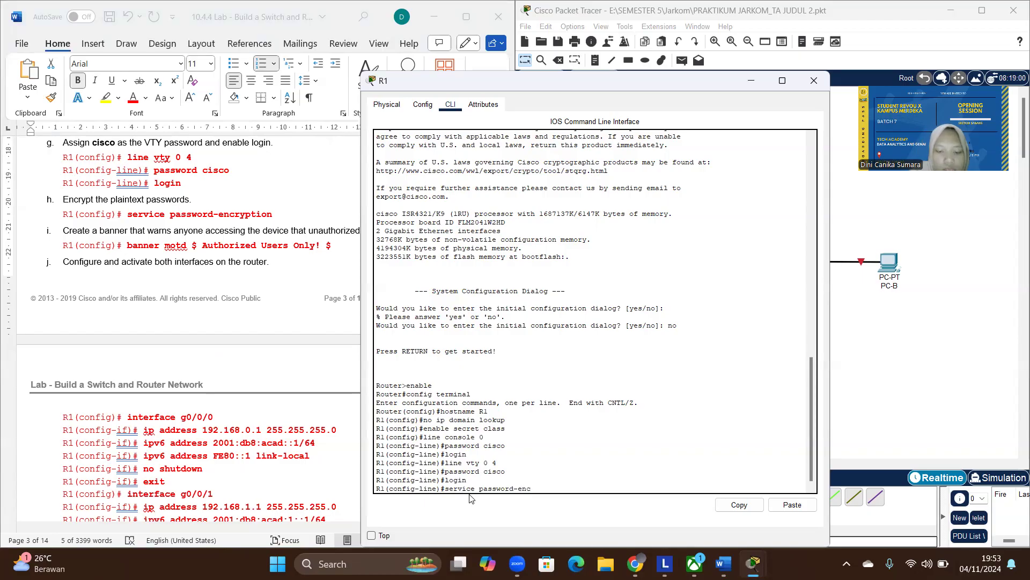
type("ryption")
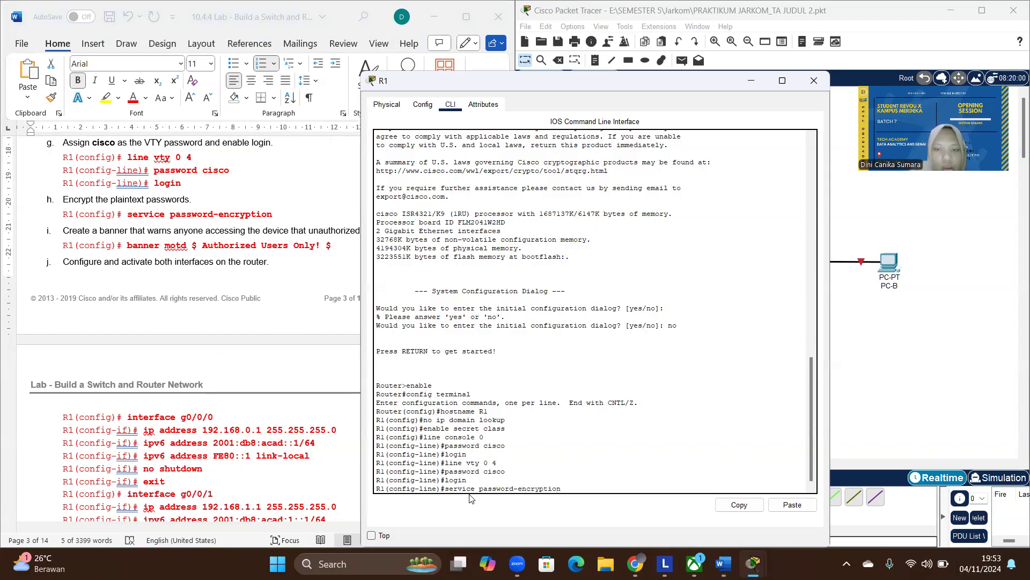
key("Return")
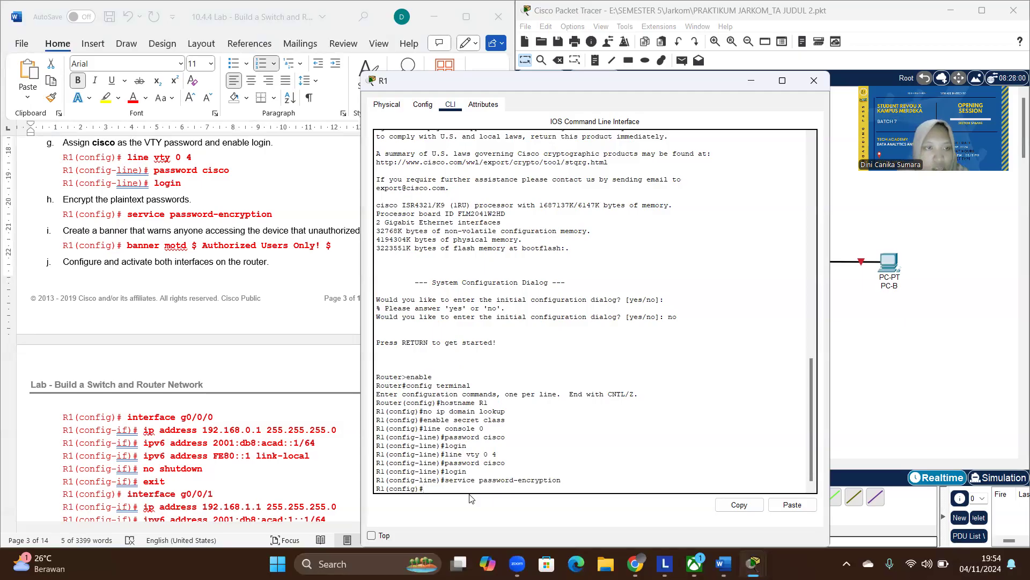
- Create R1's message-of-the-day warning banner with the command banner motd $ Authorized Users Only! $
type("banner")
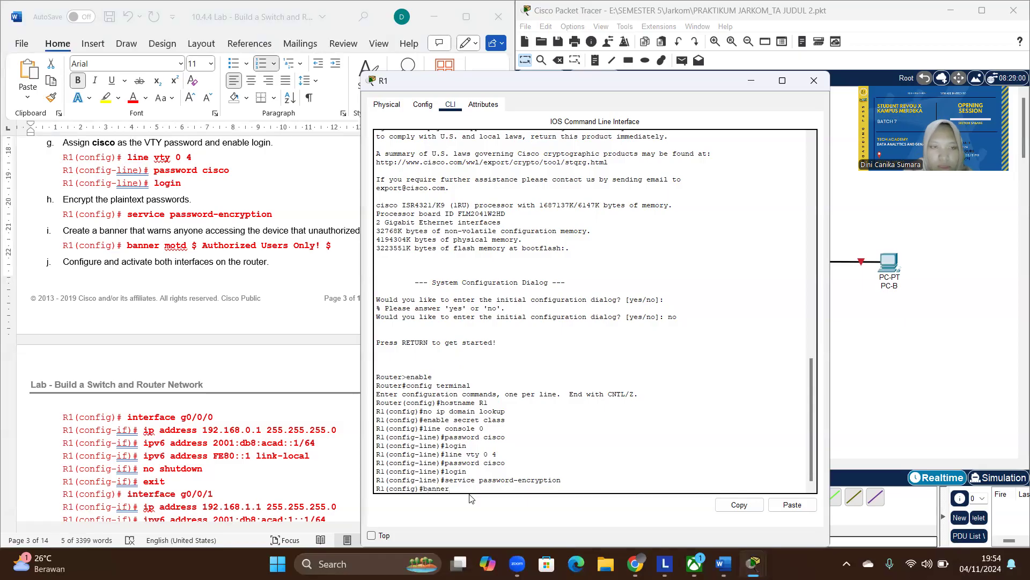
type(" motd")
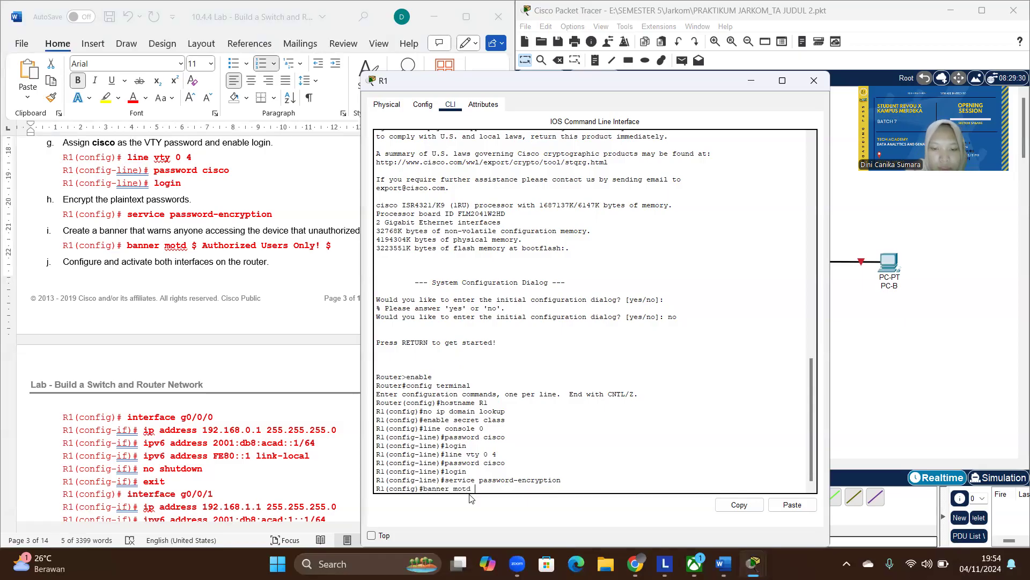
type(" $")
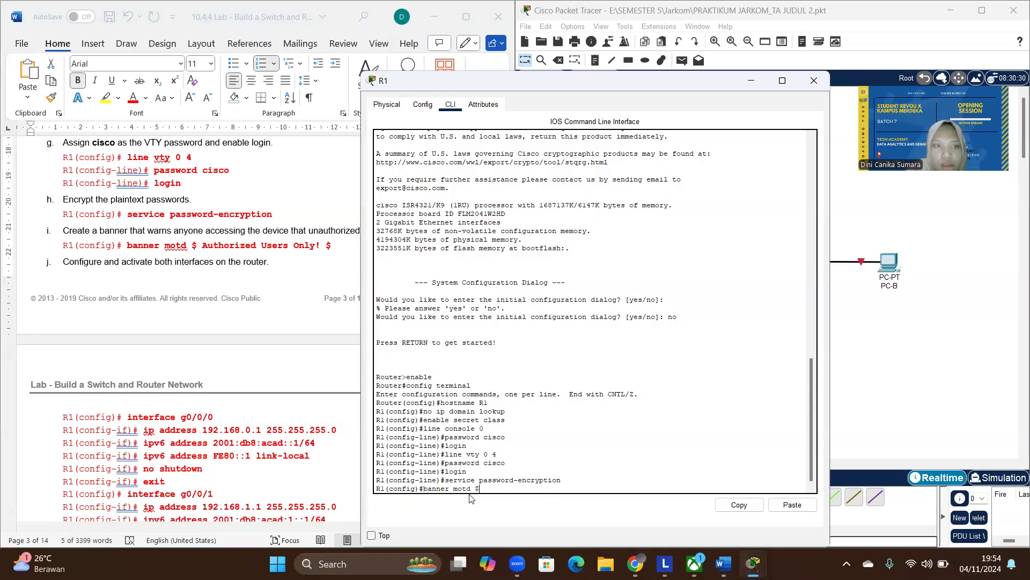
type(" Authorized")
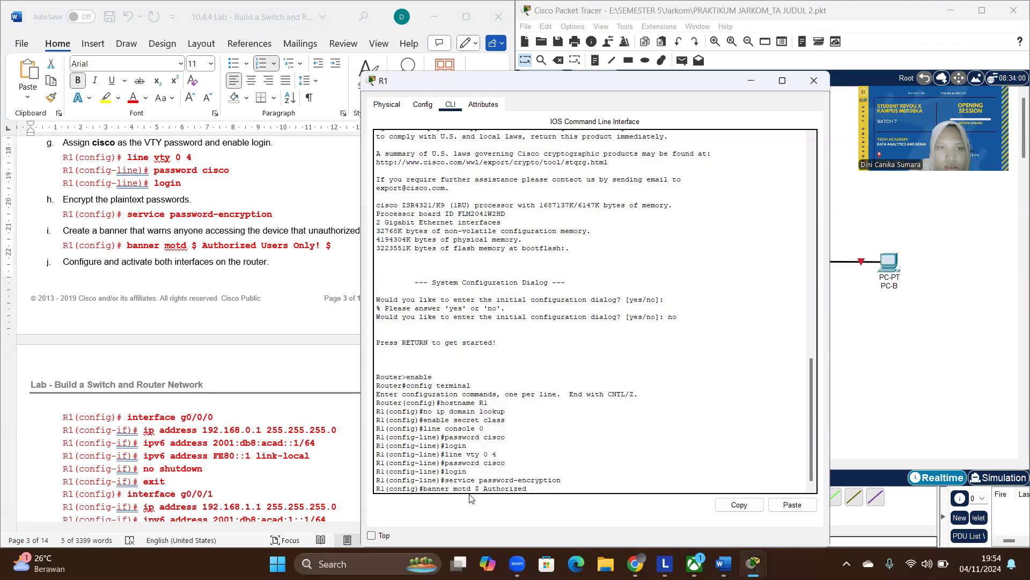
key("Caps_Lock")
type("U")
key("Caps_Lock")
type("sre")
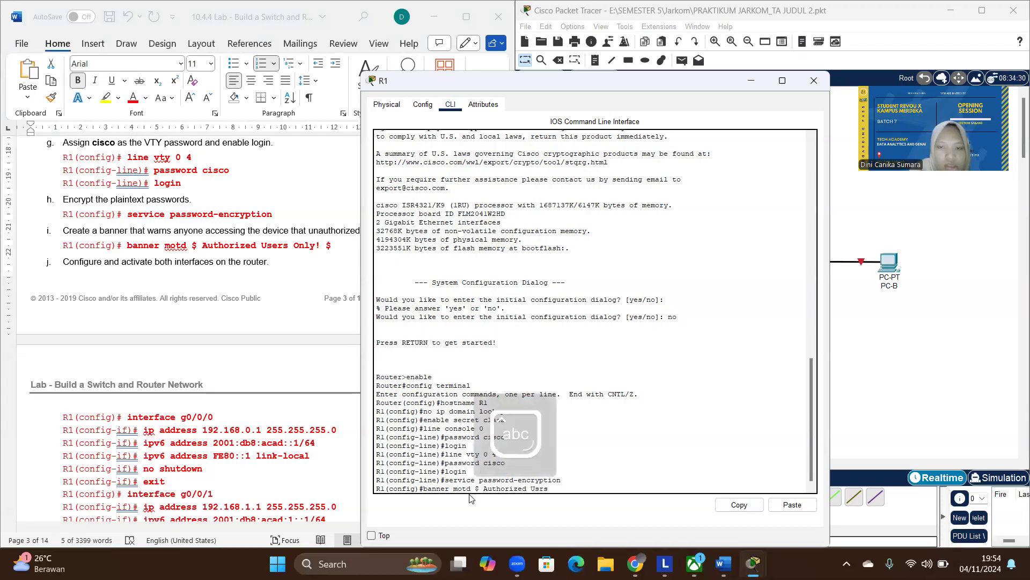
key("BackSpace")
key("BackSpace")
key("BackSpace")
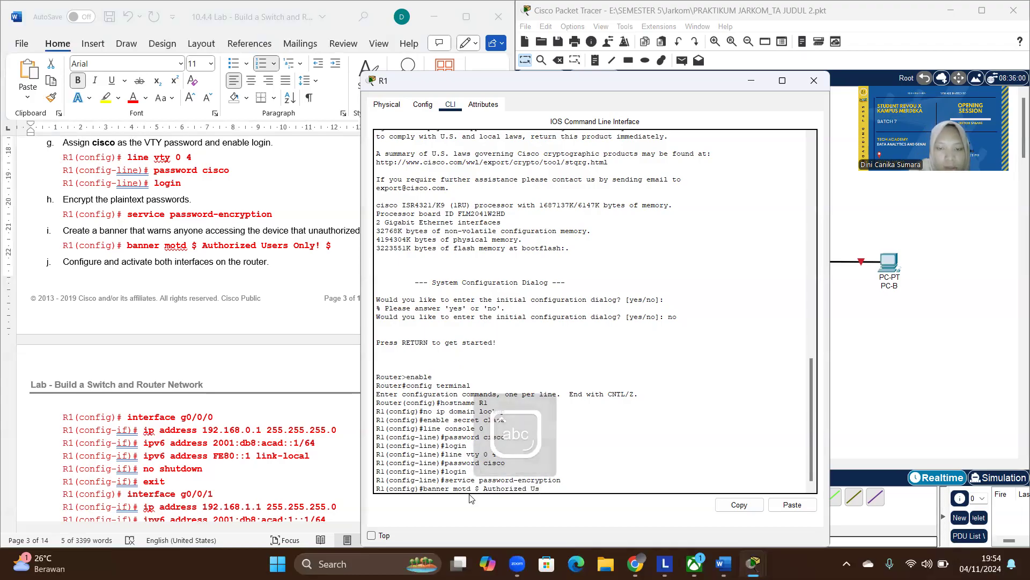
type("ers")
key("Caps_Lock")
type("O")
key("Caps_Lock")
type("nly!")
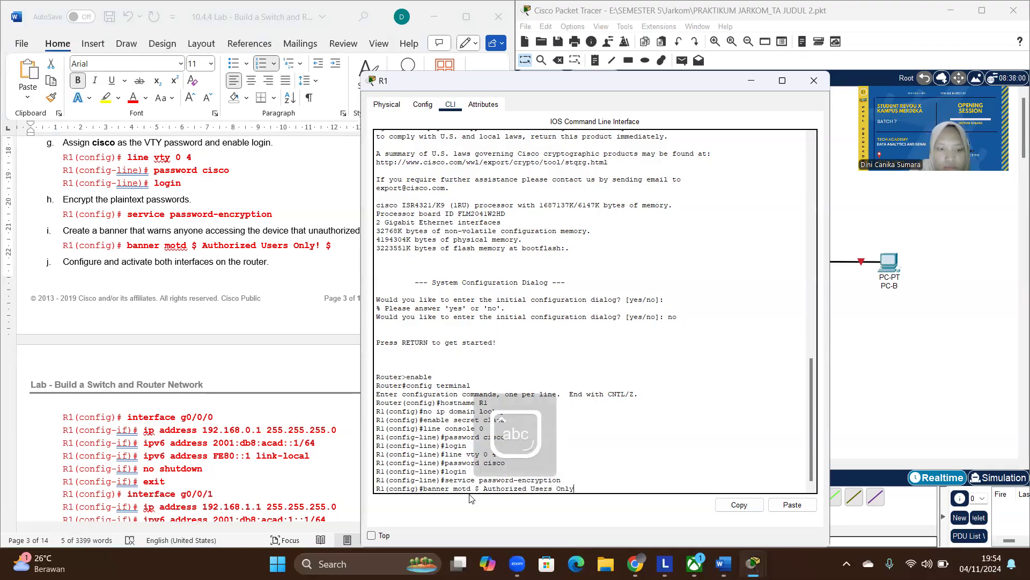
type(" $")
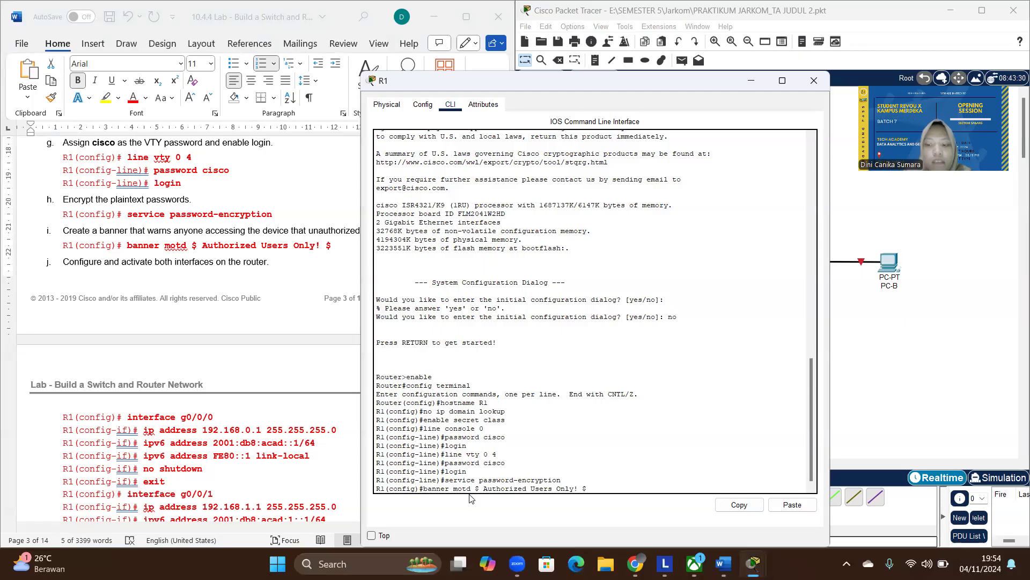
key("Return")
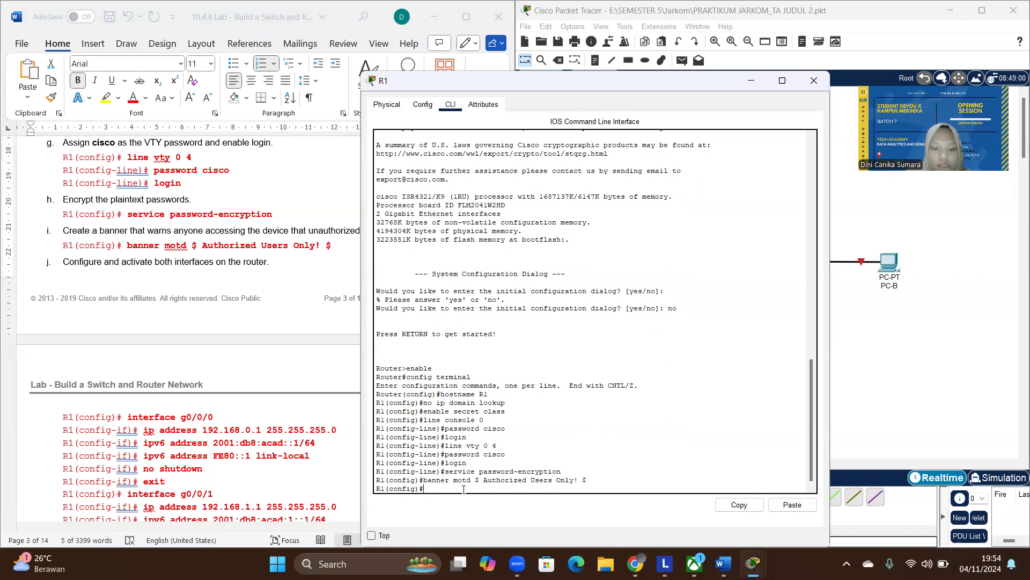
- Enter interface g0/0/0 on R1 and assign it ip address 192.168.0.1 255.255.255.0, copied from the lab document
type("nterface")
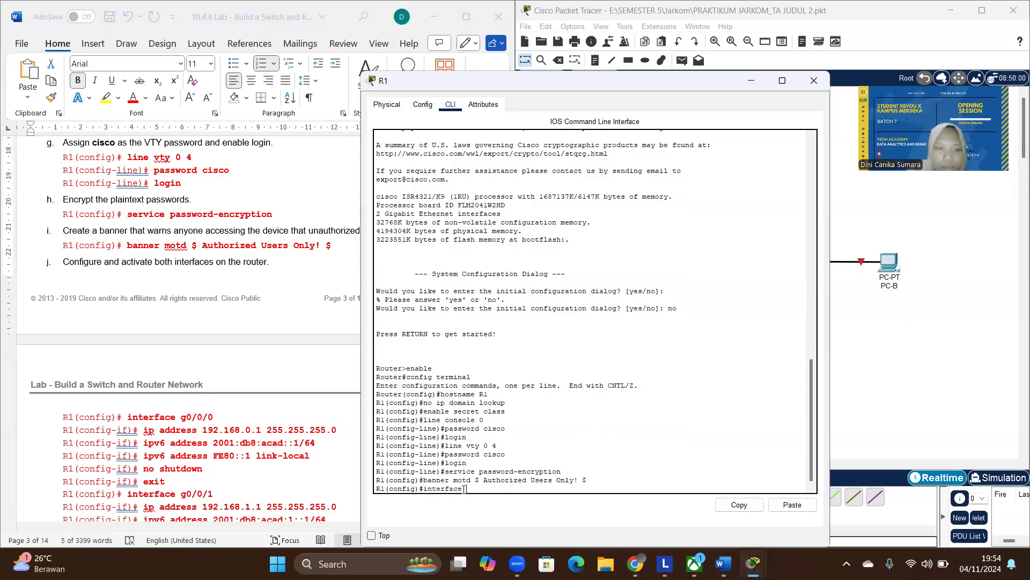
type(" g")
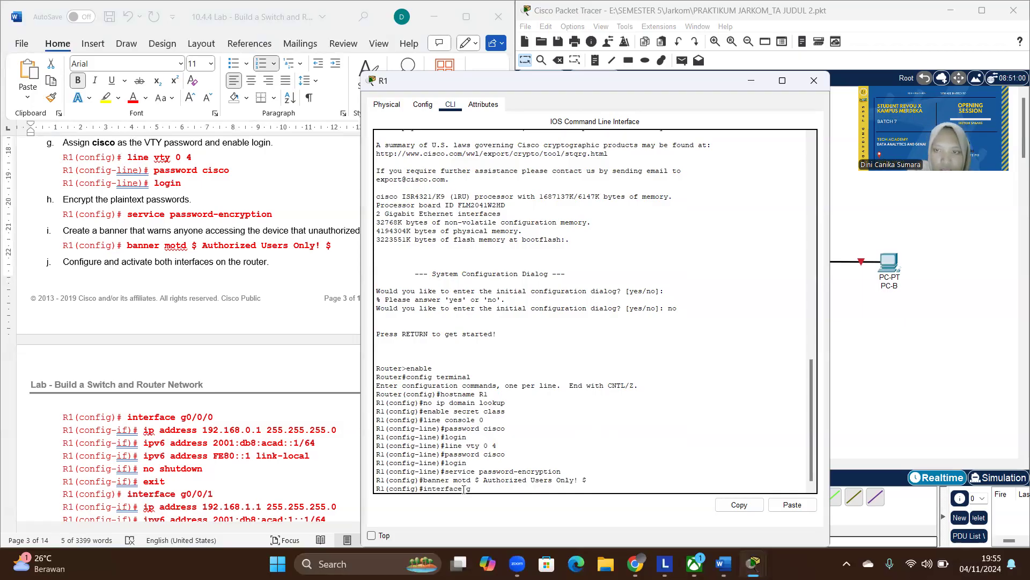
type("0/0/0")
key("Return")
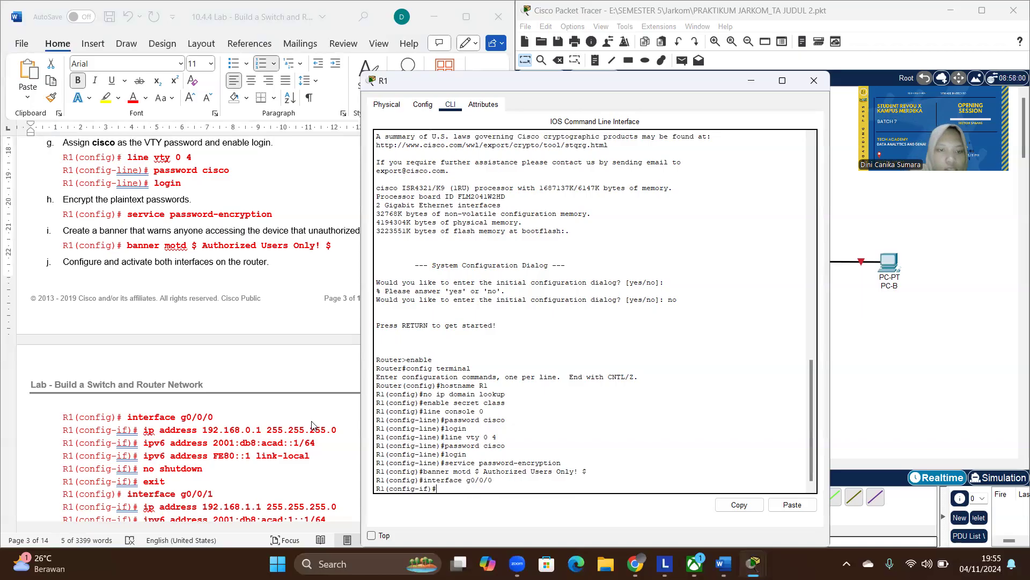
left_click(336, 429)
left_click_drag(336, 429, 146, 430)
key("ctrl+c")
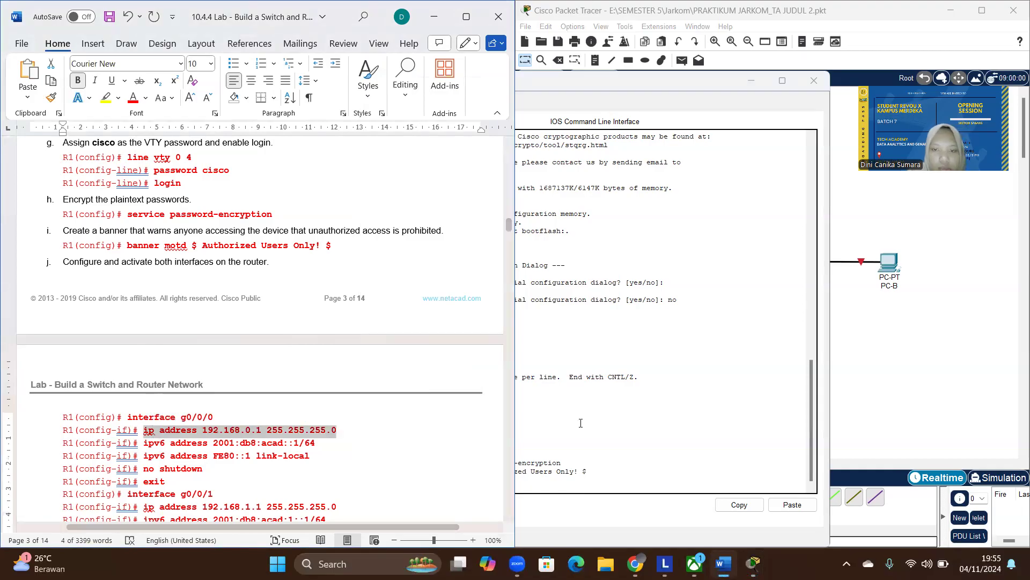
left_click(580, 421)
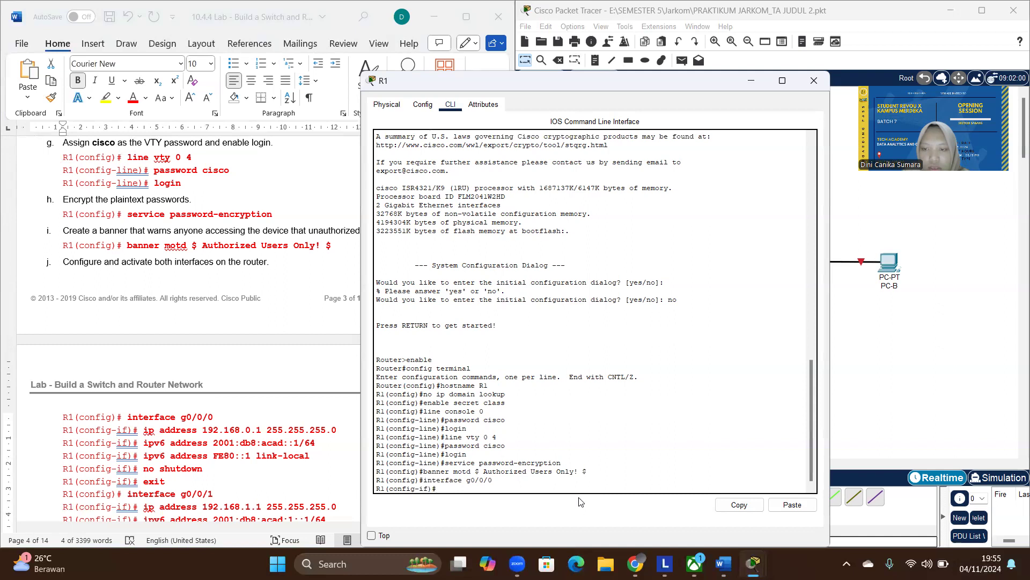
left_click(791, 506)
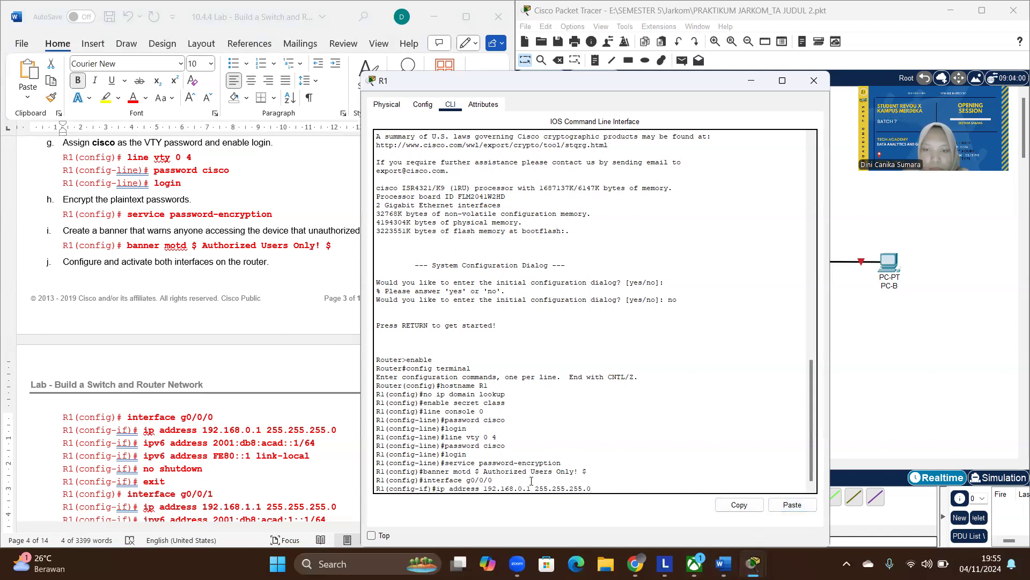
key("Return")
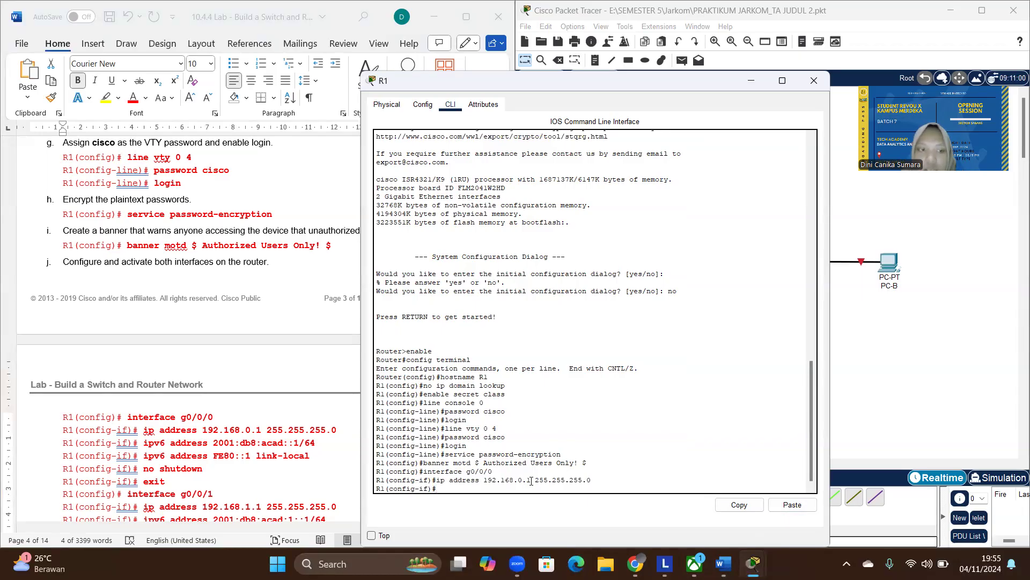
- Assign the IPv6 address 2001:db8:acad::1/64 to interface g0/0/0, copying the command from the lab document
type("ipv6 a")
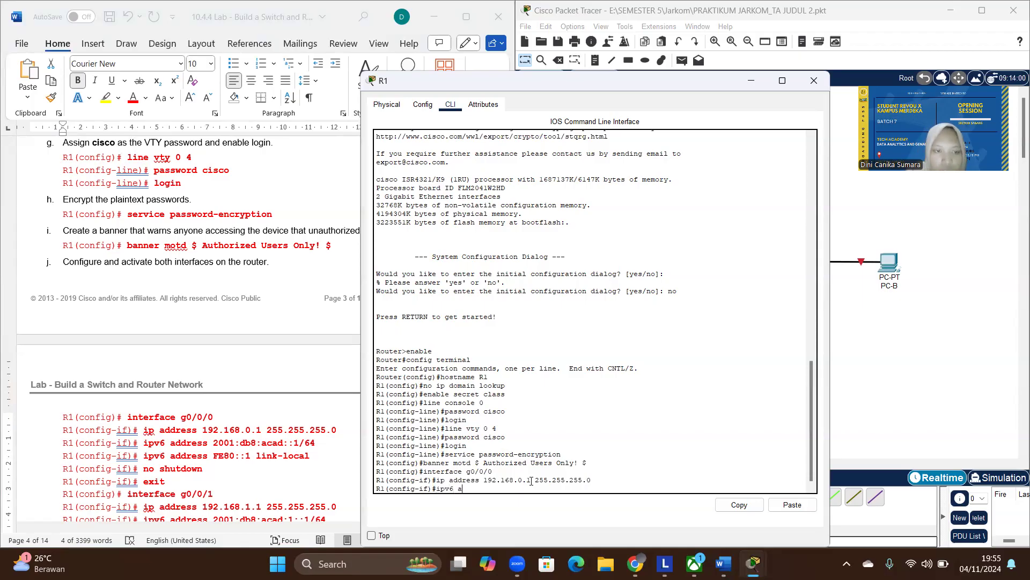
key("BackSpace")
key("BackSpace")
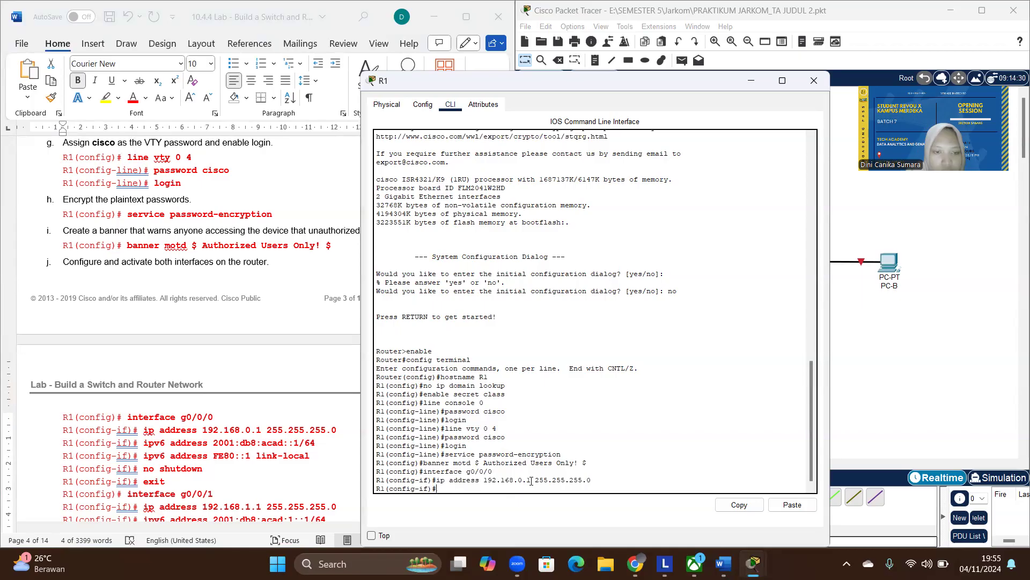
left_click(318, 440)
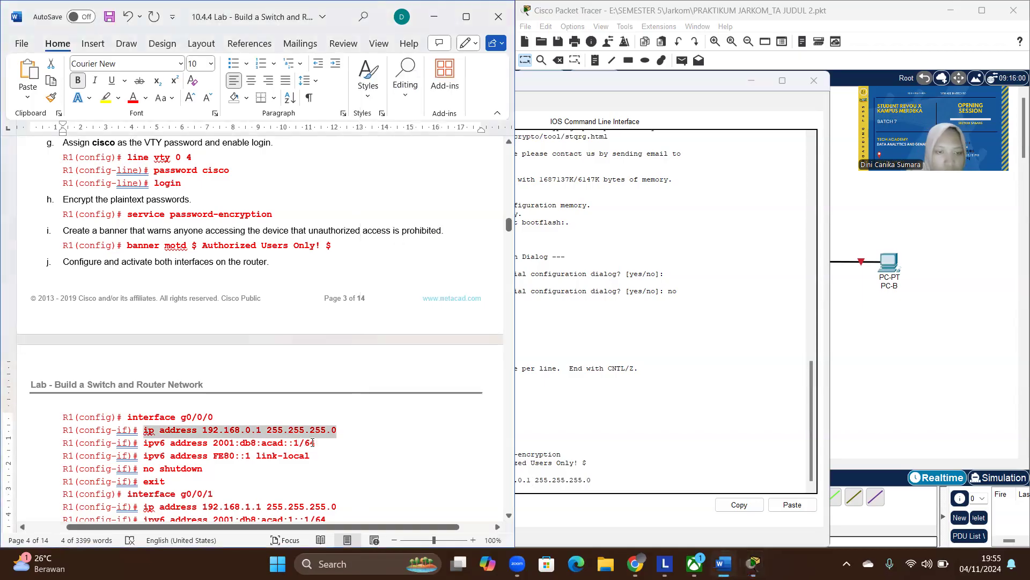
left_click_drag(316, 442, 145, 444)
key("ctrl+c")
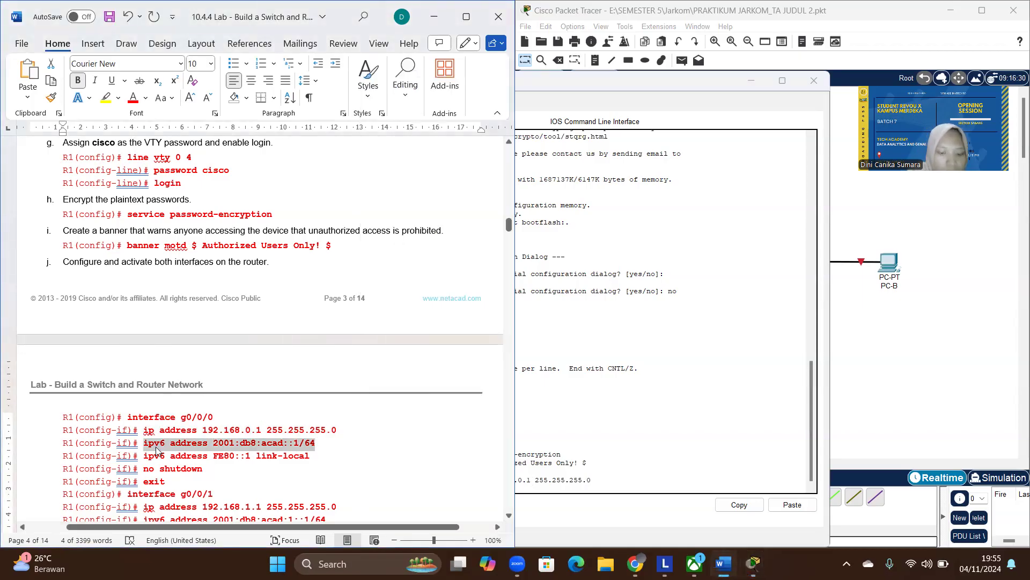
left_click(681, 485)
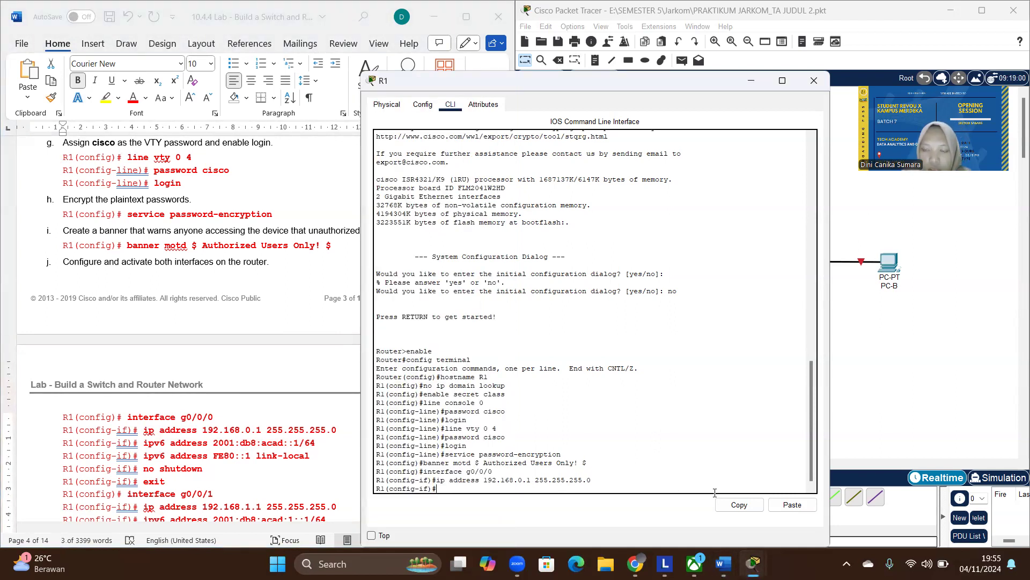
left_click(806, 508)
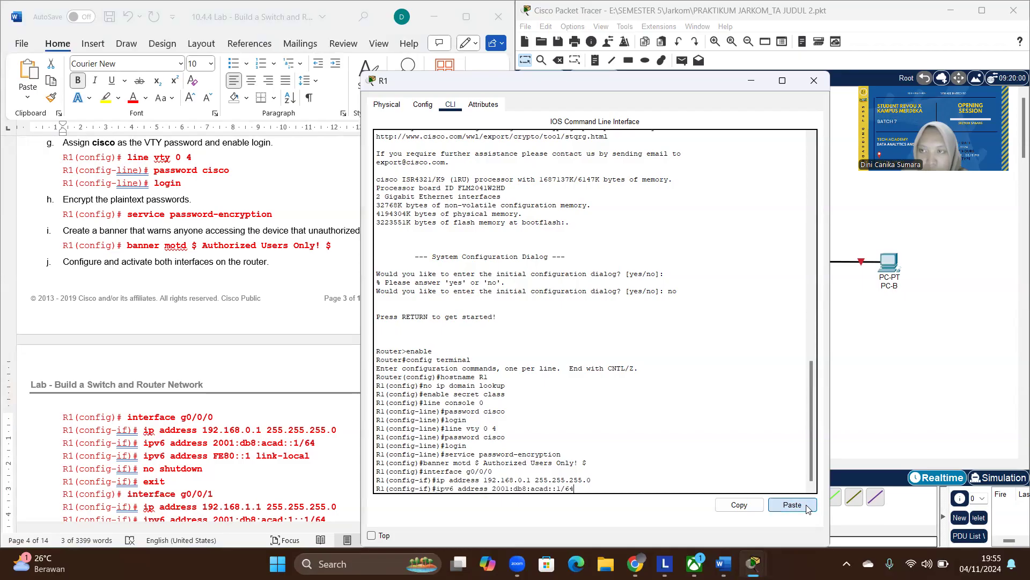
key("Return")
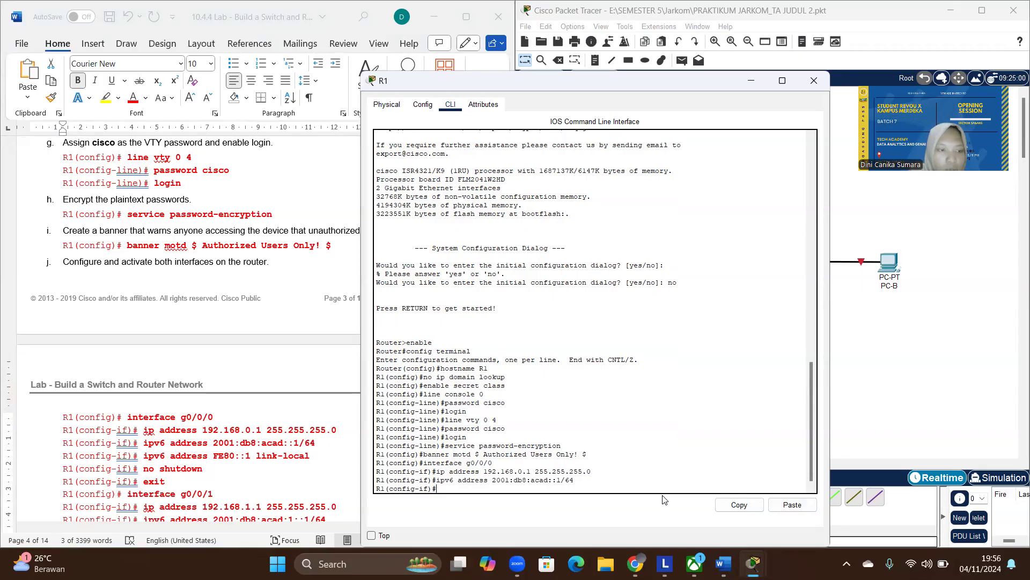
- Set FE80::1 as the link-local IPv6 address of interface g0/0/0, copying the command from the lab document
left_click(321, 458)
left_click_drag(320, 457, 151, 460)
key("ctrl+c")
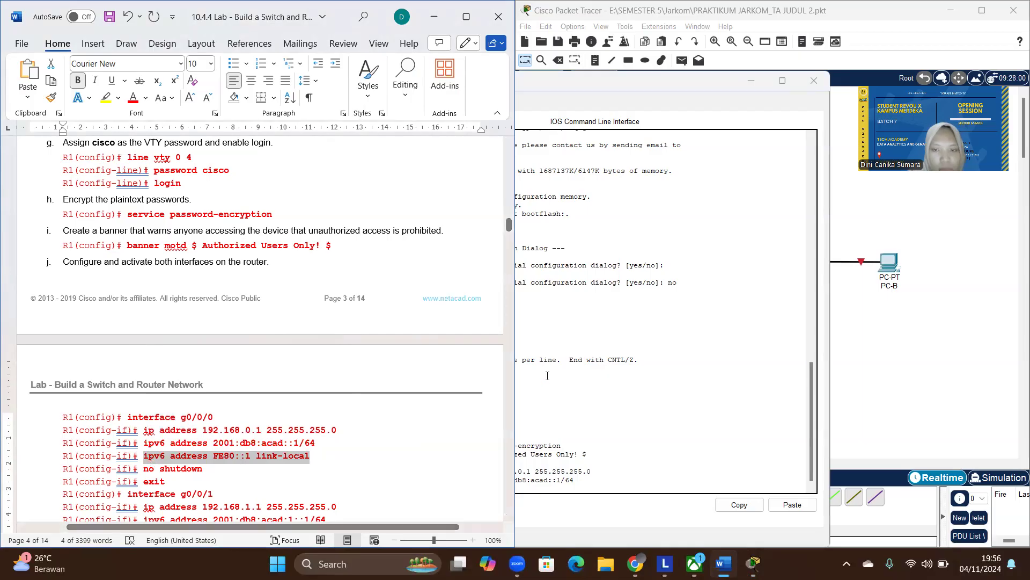
left_click(594, 444)
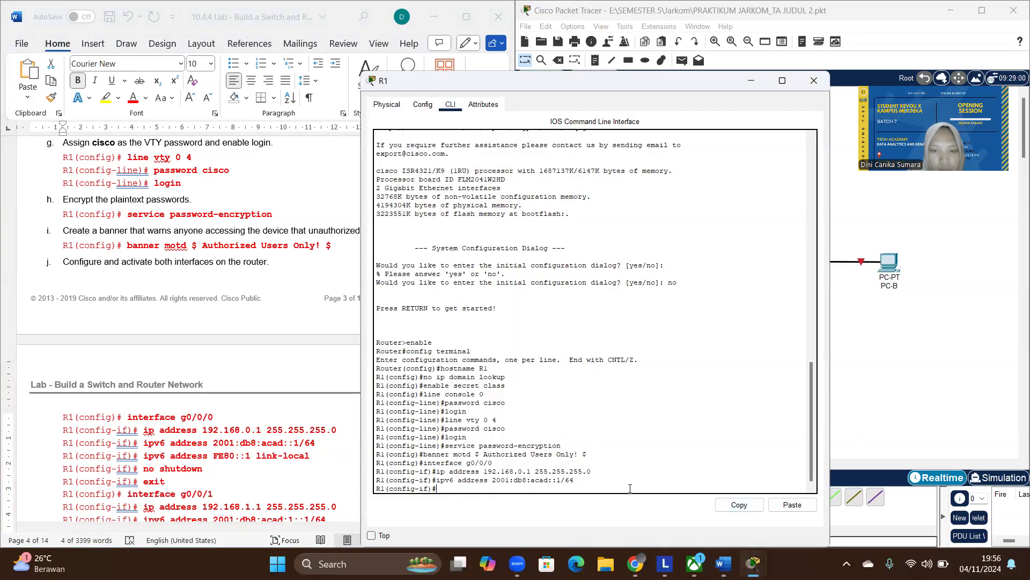
left_click(785, 505)
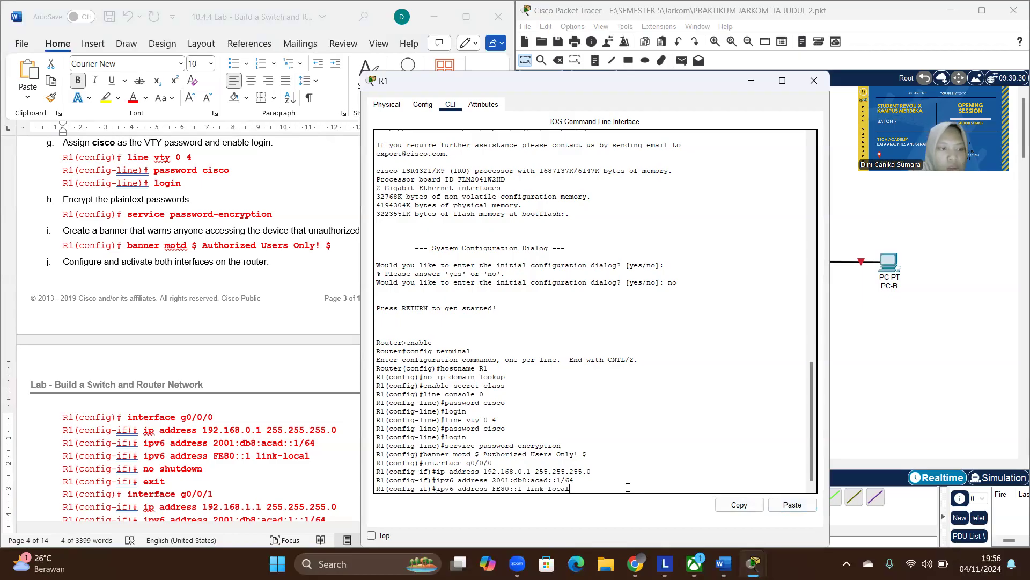
key("Return")
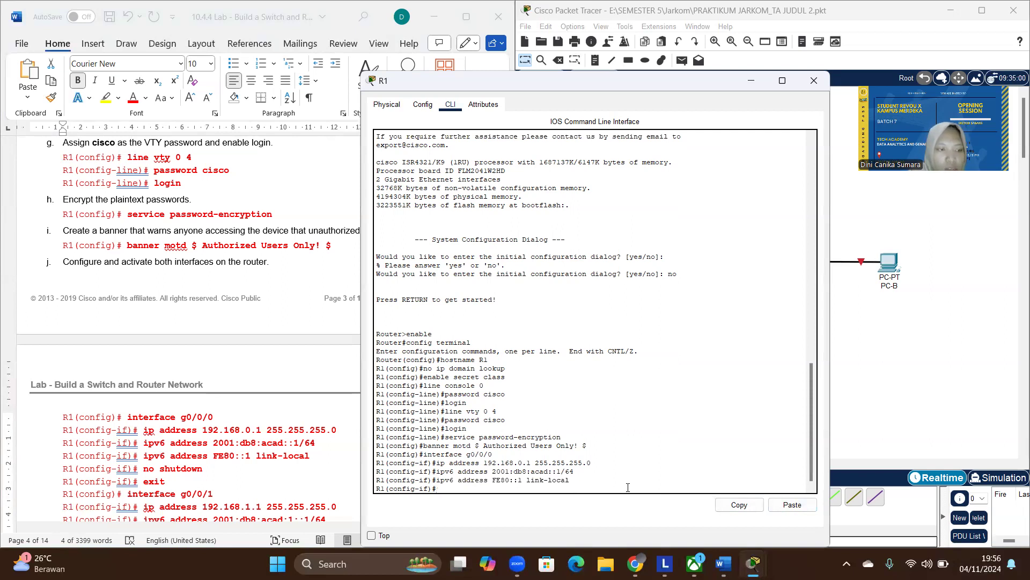
- Activate interface g0/0/0 on R1 with no shutdown and exit back to global configuration mode
type("no")
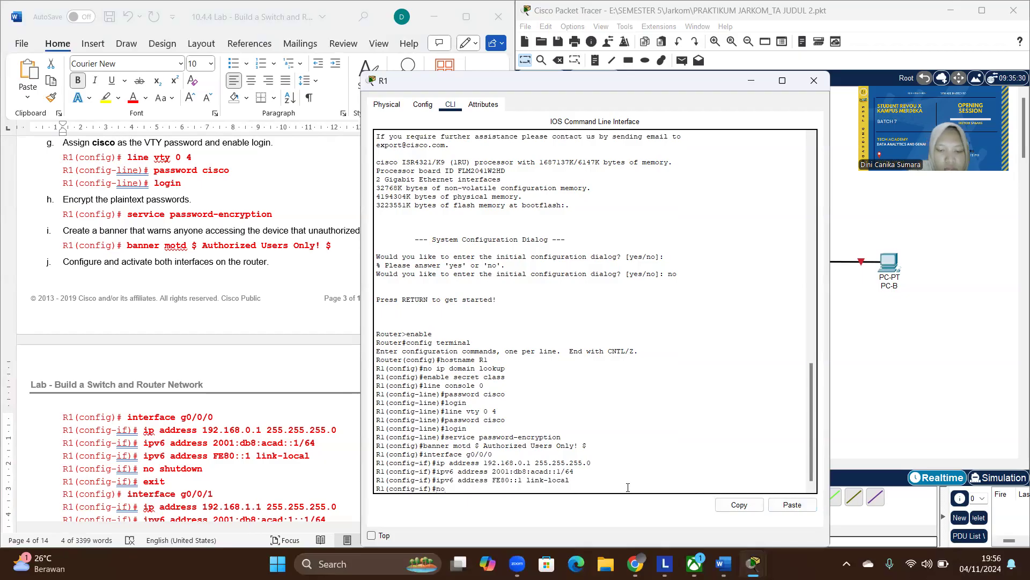
type(" shuy")
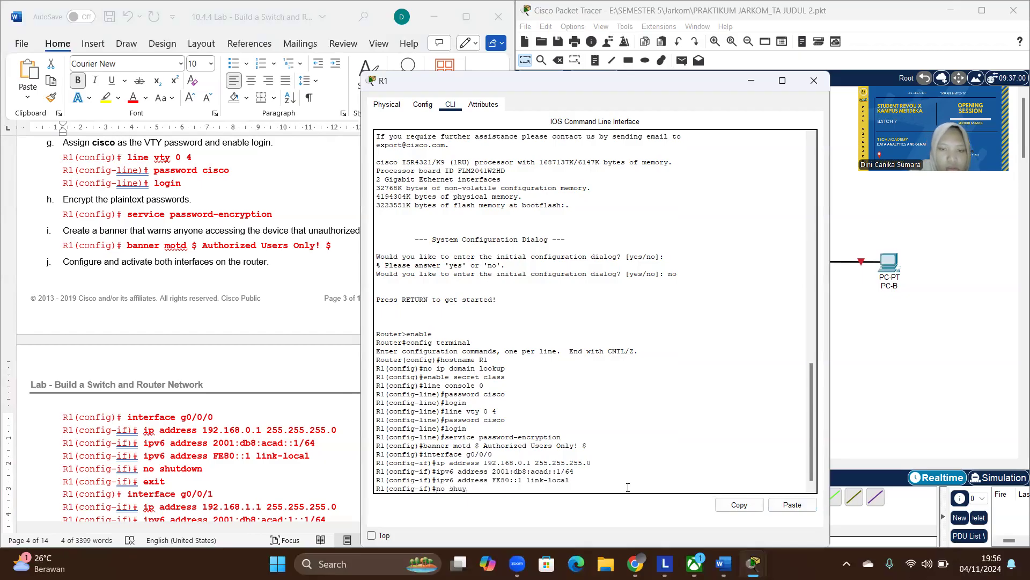
key("BackSpace")
type("tdown")
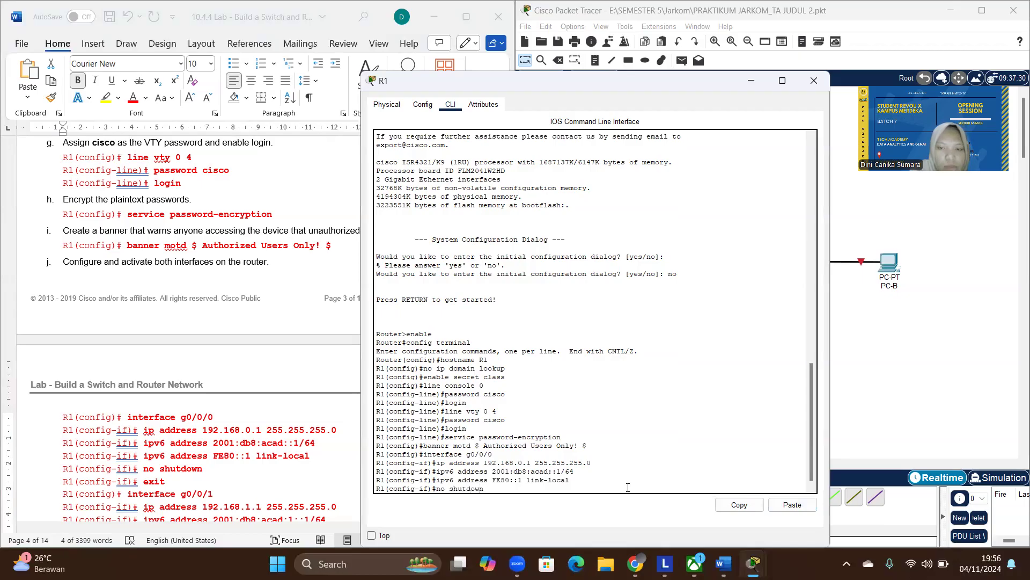
key("Return")
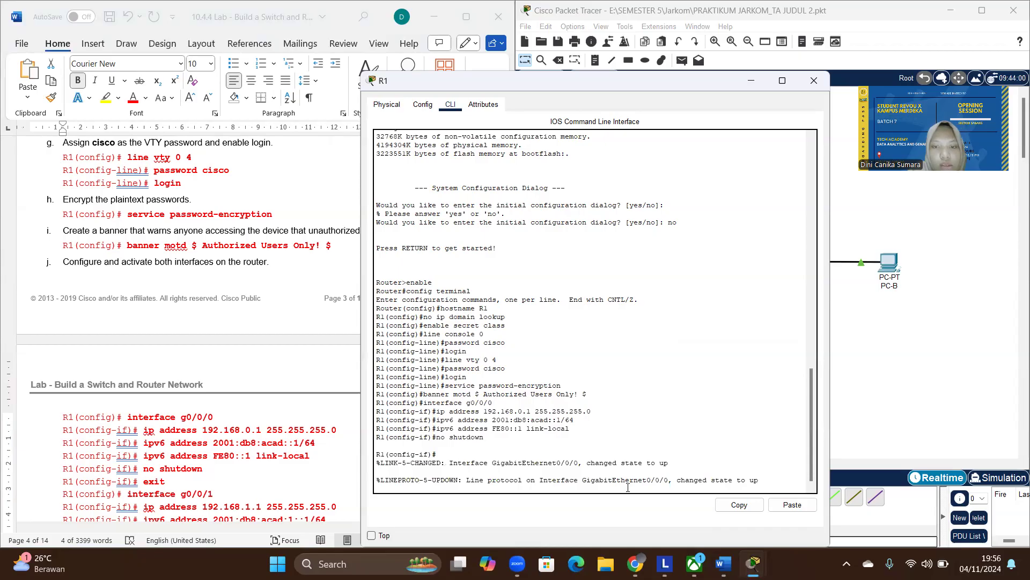
key("Return")
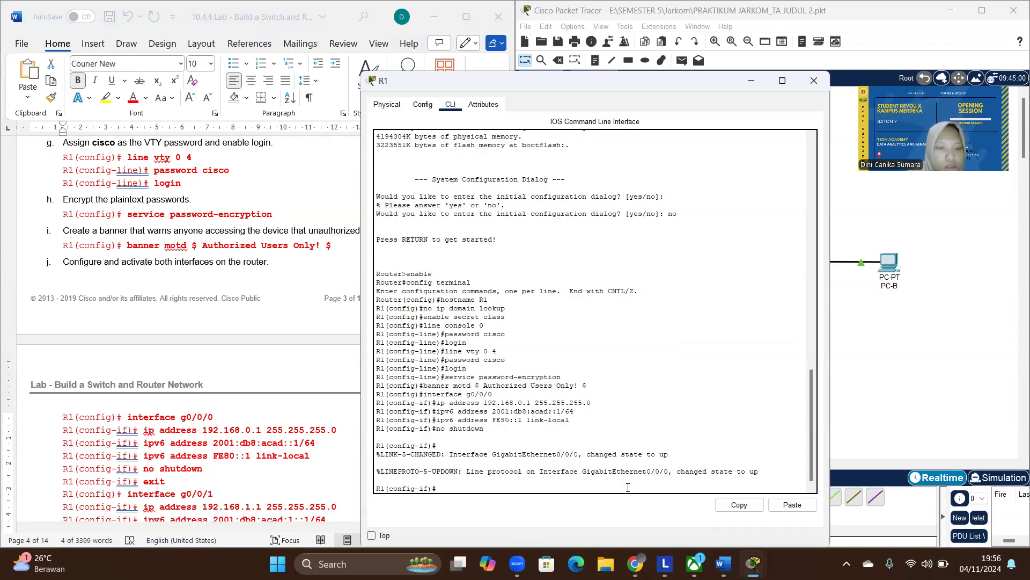
type("exit")
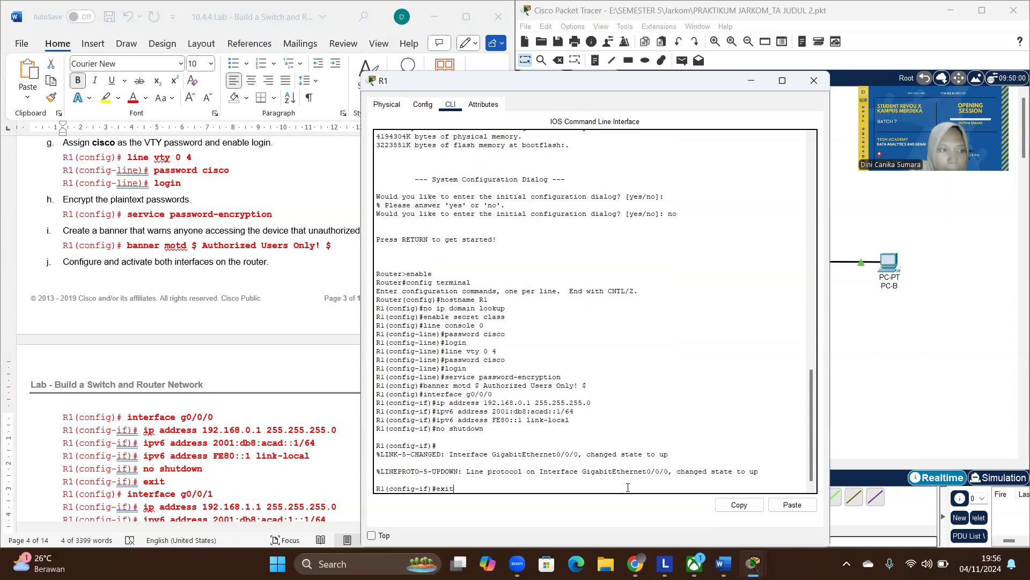
key("Return")
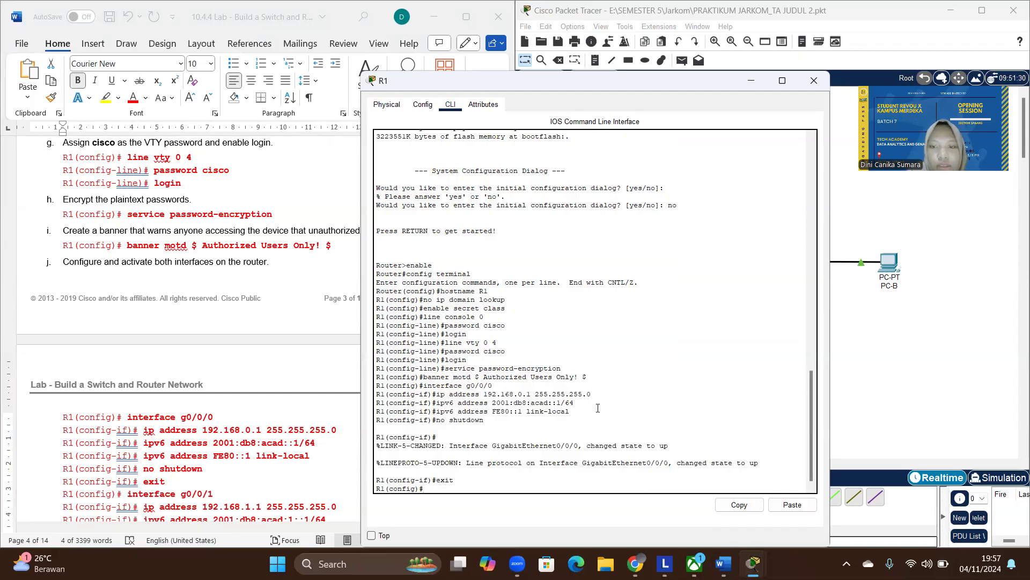
- Enter configuration mode for interface g0/0/1 on R1, copying the command interface g0/0/1 from the lab document
left_click_drag(499, 385, 424, 386)
left_click(500, 388)
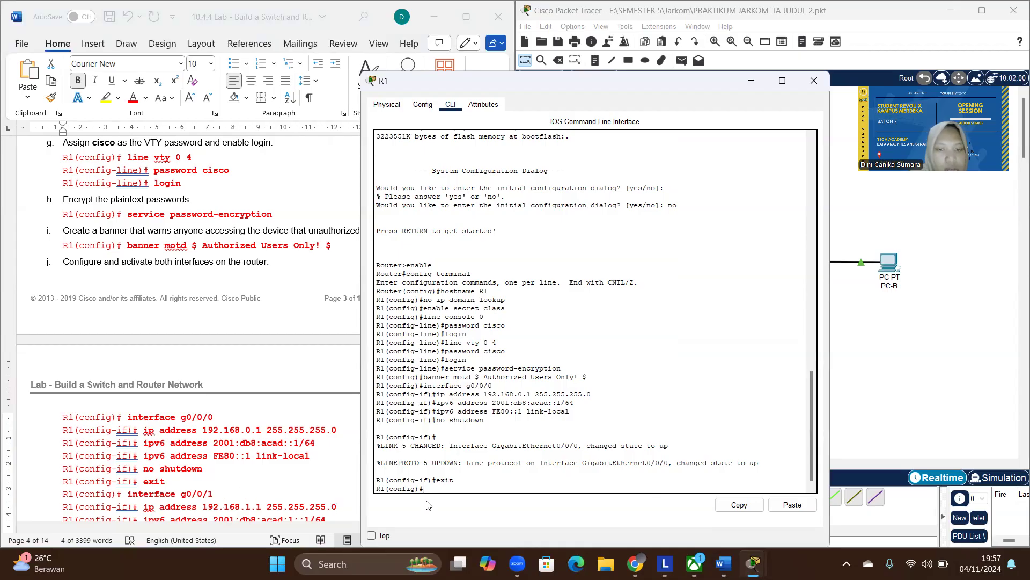
left_click(220, 500)
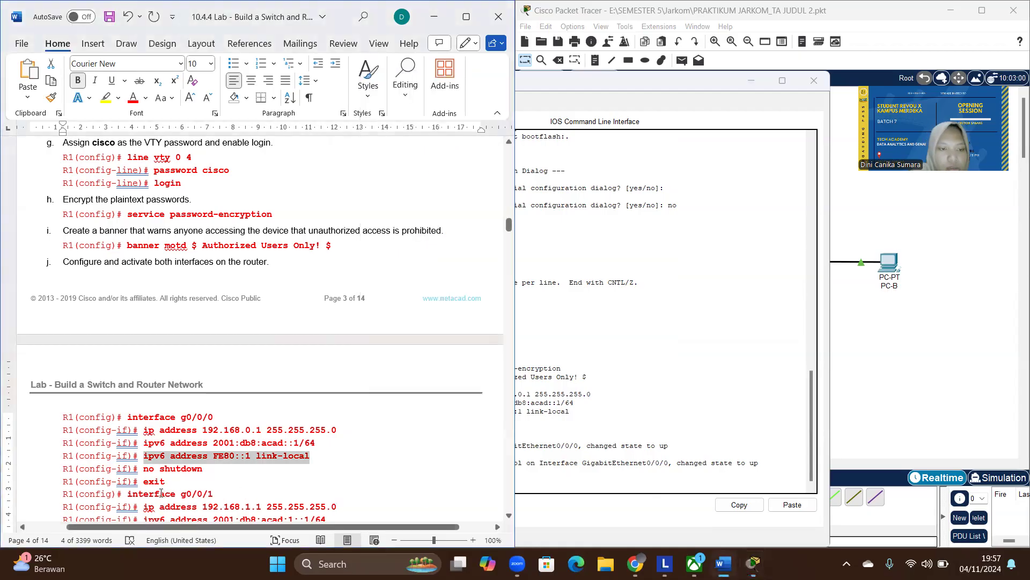
left_click_drag(200, 497, 151, 497)
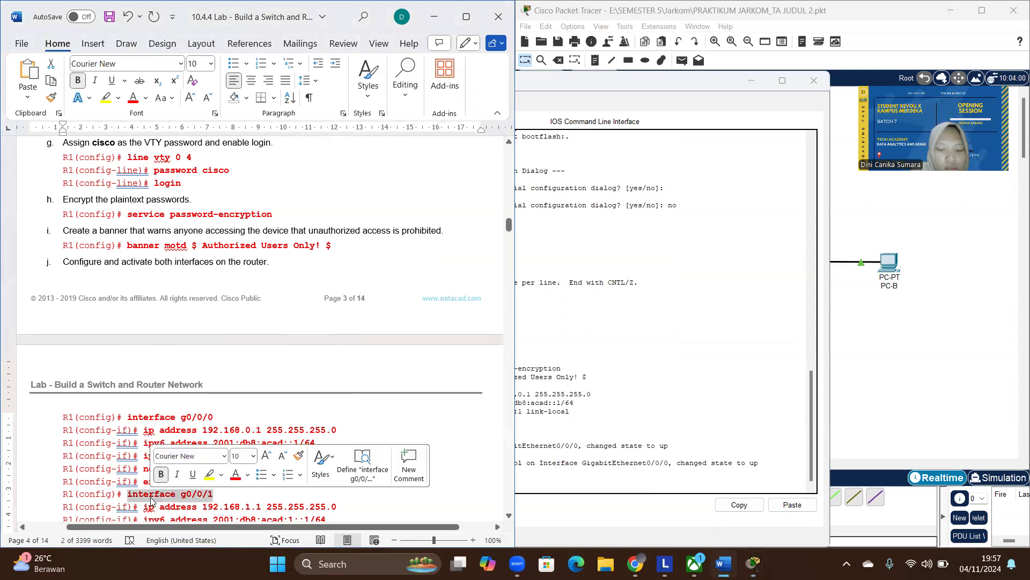
type("ipv6 address FE80::1 link-local")
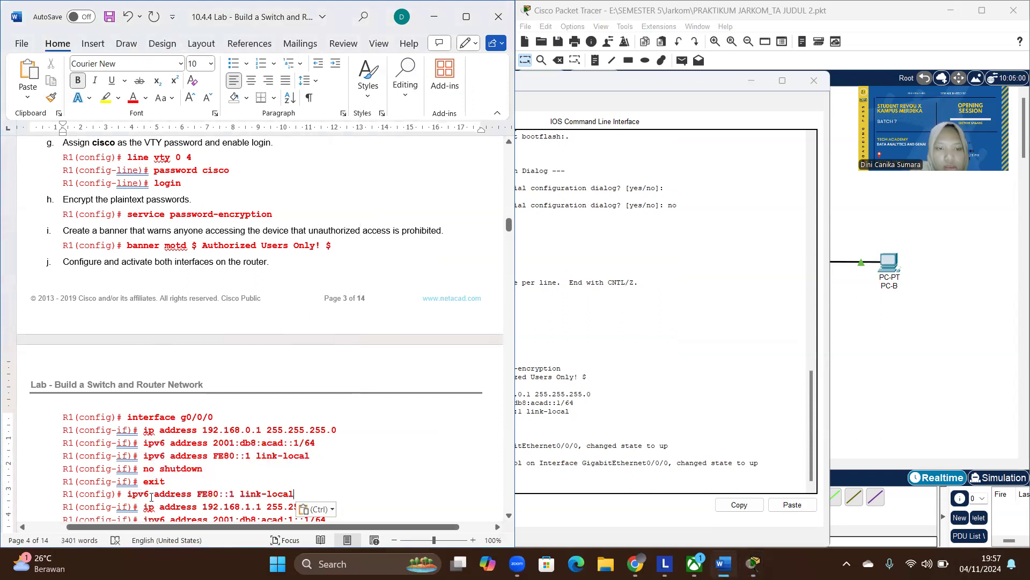
key("ctrl+z")
key("ctrl+c")
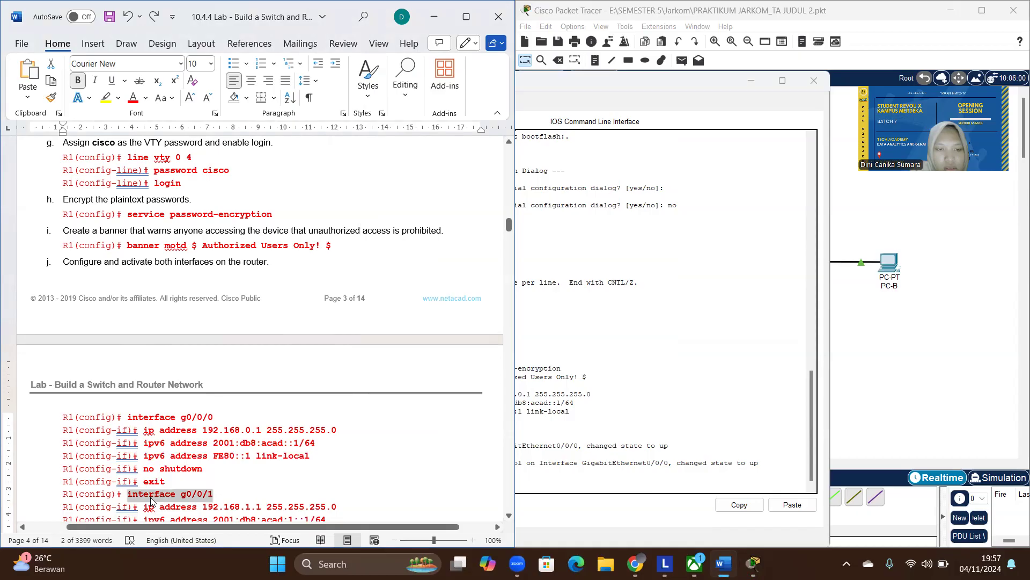
left_click(598, 83)
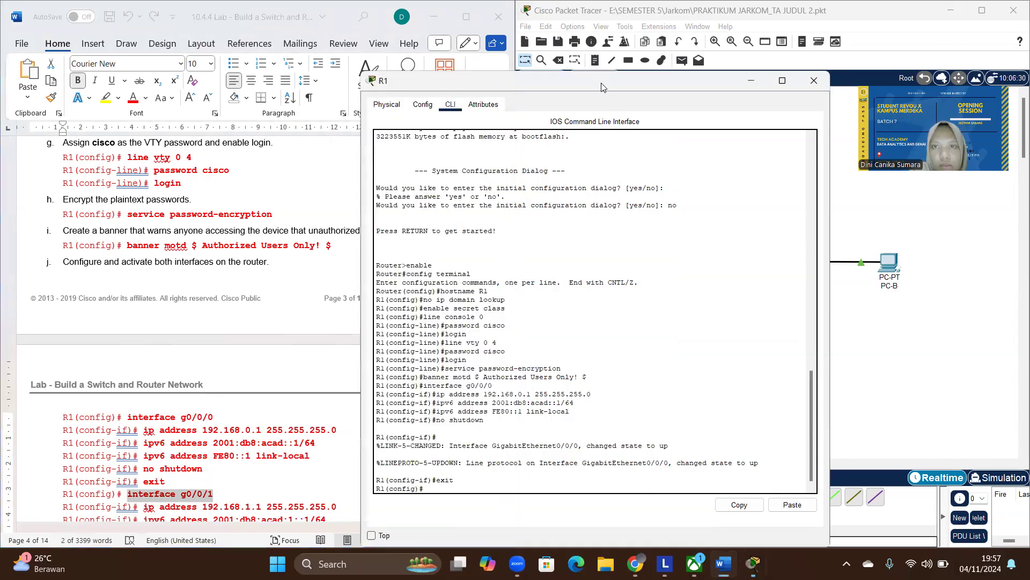
left_click_drag(601, 83, 769, 72)
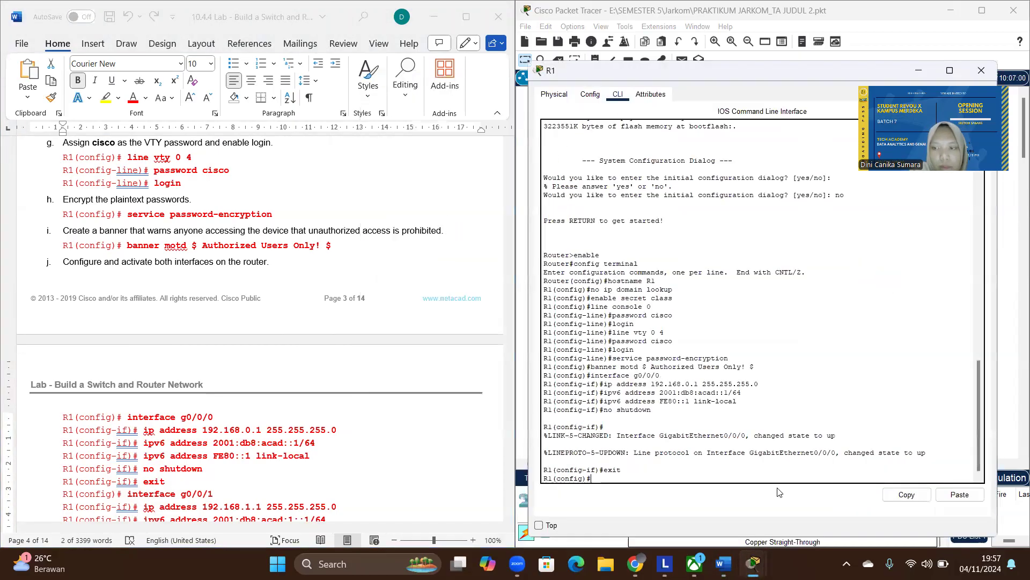
left_click(949, 494)
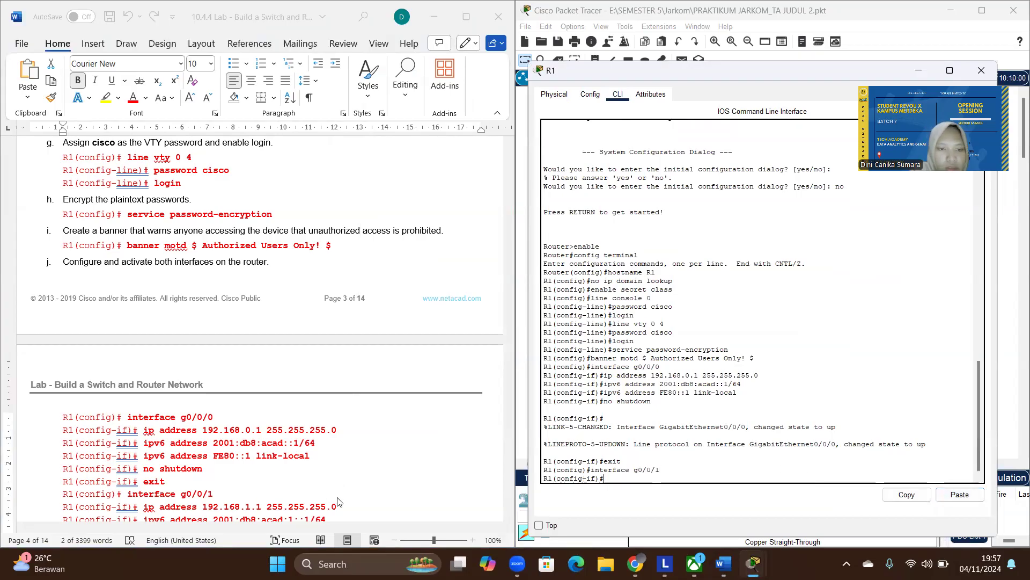
- Assign ip address 192.168.1.1 255.255.255.0 to interface g0/0/1, copying the command from the lab document
scroll(338, 427, "down", 3)
left_click_drag(339, 411, 146, 415)
key("ctrl+c")
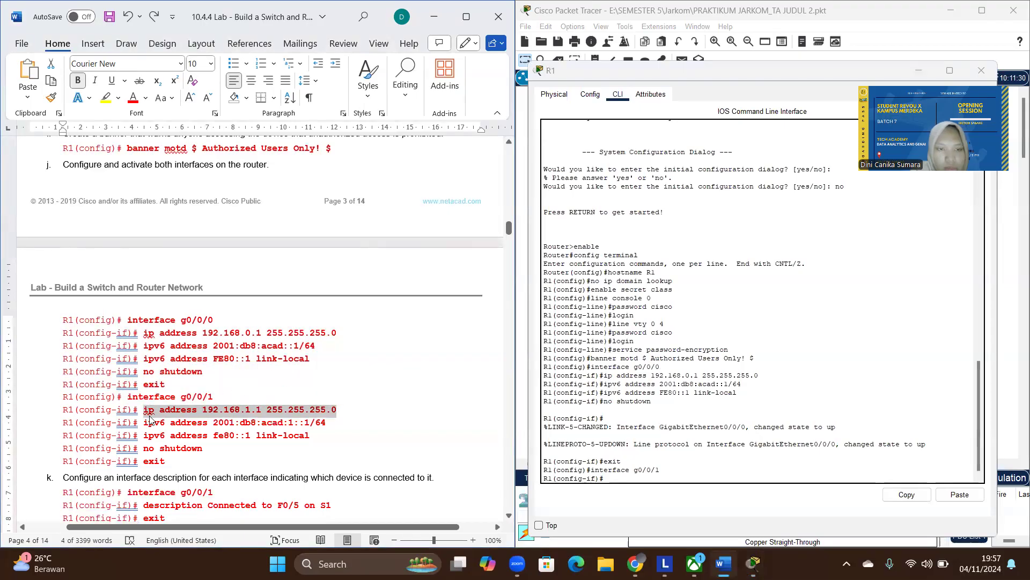
left_click(614, 475)
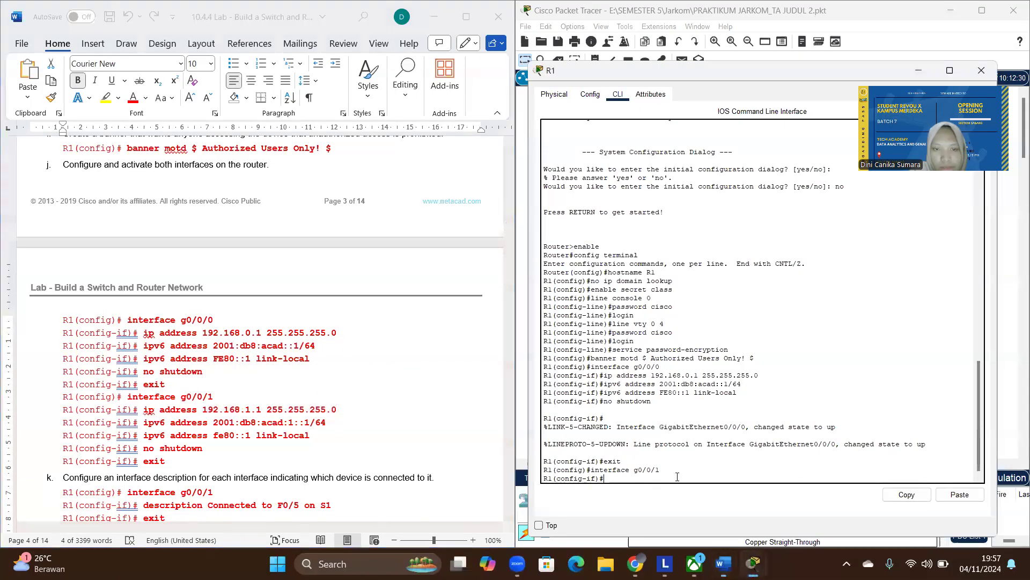
left_click(956, 494)
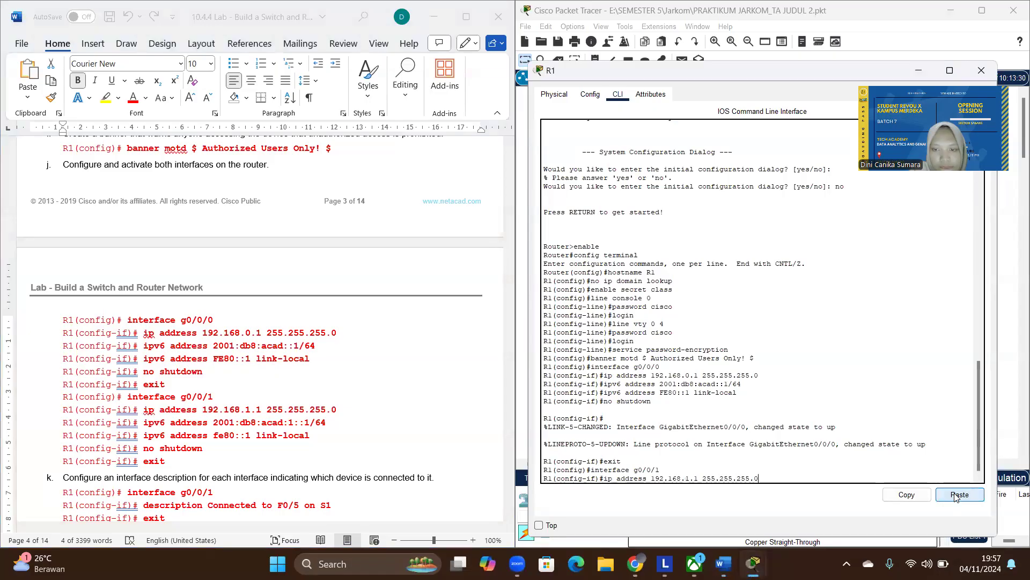
key("Return")
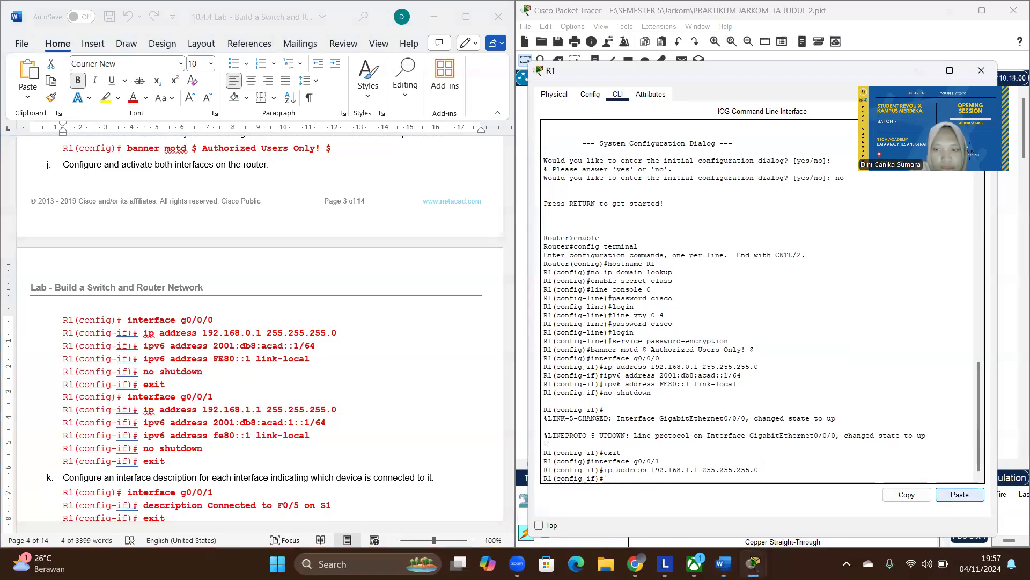
- Assign the IPv6 address 2001:db8:acad:1::1/64 to interface g0/0/1, copying the command from the lab document
left_click(326, 425)
left_click_drag(327, 423, 149, 423)
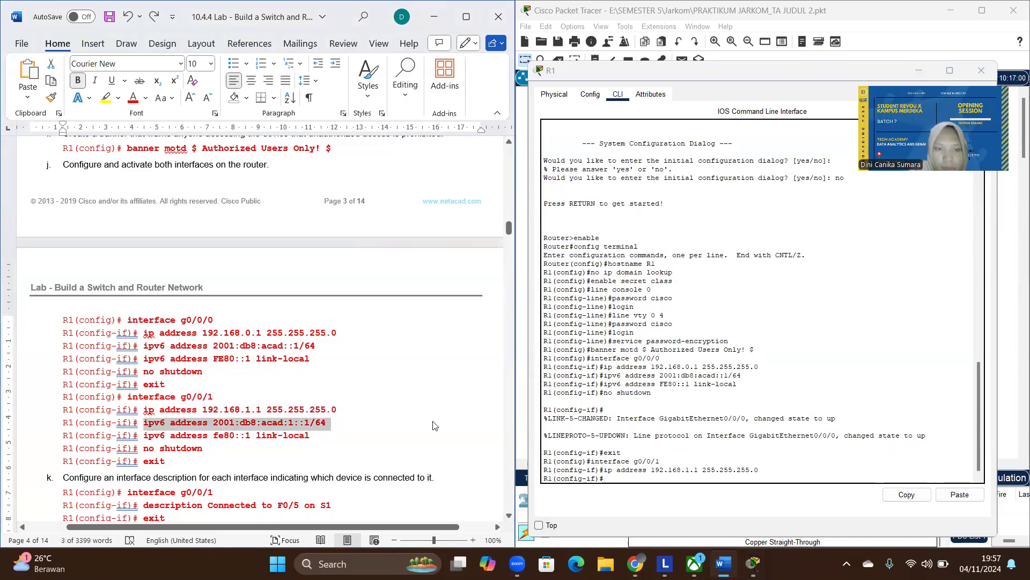
left_click(698, 478)
left_click(970, 498)
key("Return")
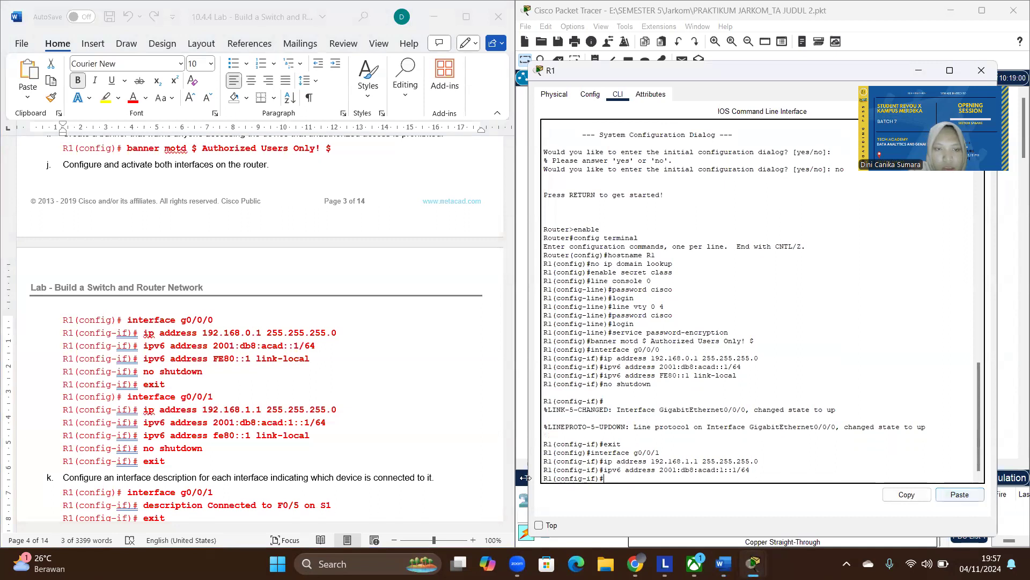
- Set fe80::1 as the link-local IPv6 address of interface g0/0/1, copying the command from the lab document
left_click_drag(313, 435, 148, 436)
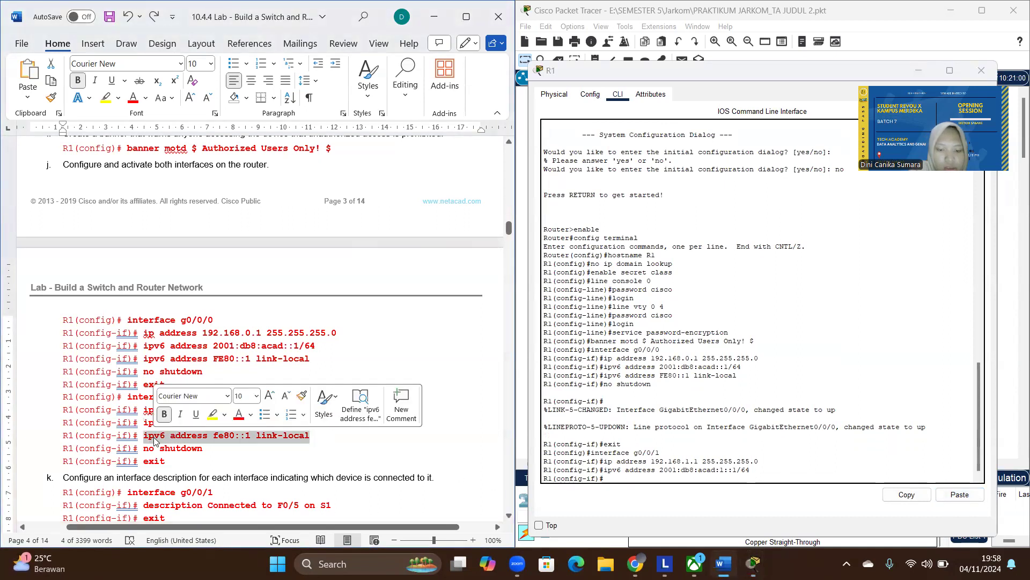
left_click(639, 477)
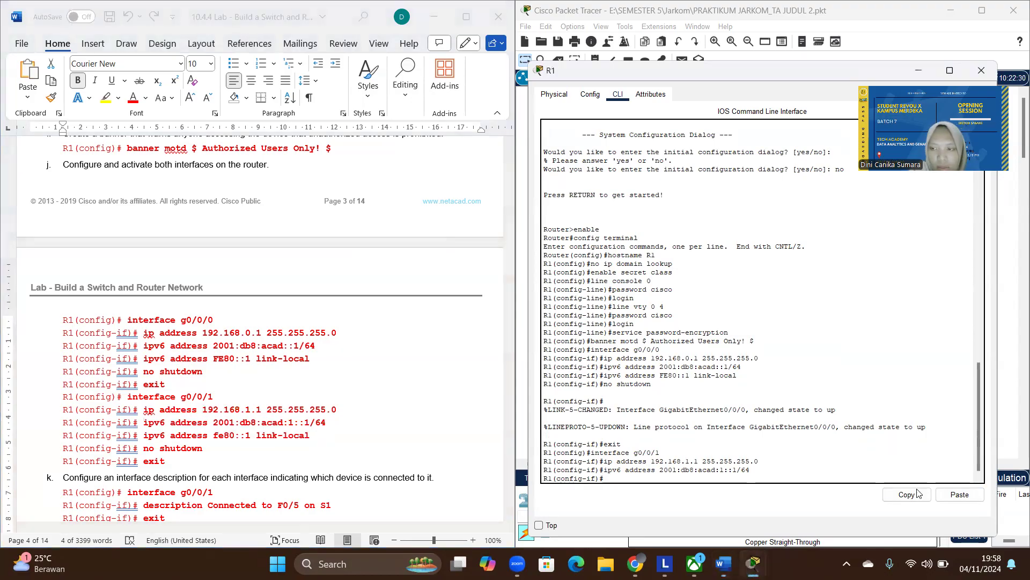
left_click(959, 494)
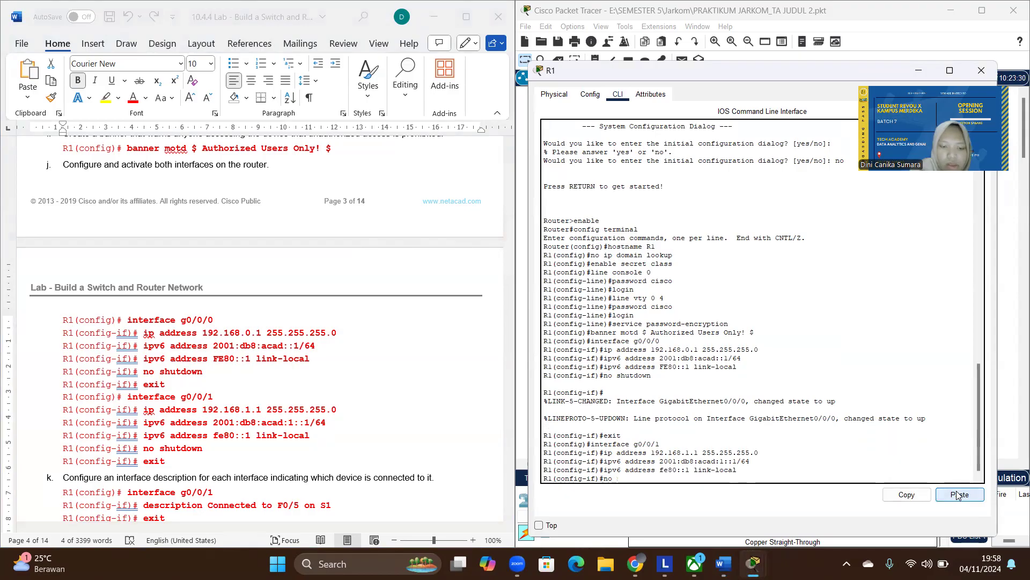
- Activate interface g0/0/1 on R1 with no shutdown and exit back to global configuration mode
type("no shutdown")
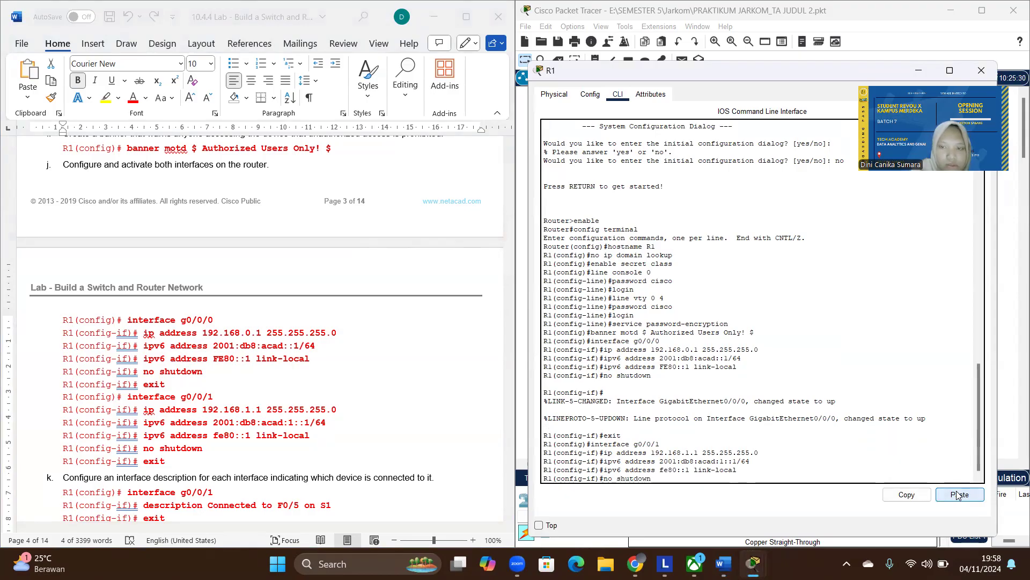
key("Return")
type("exit")
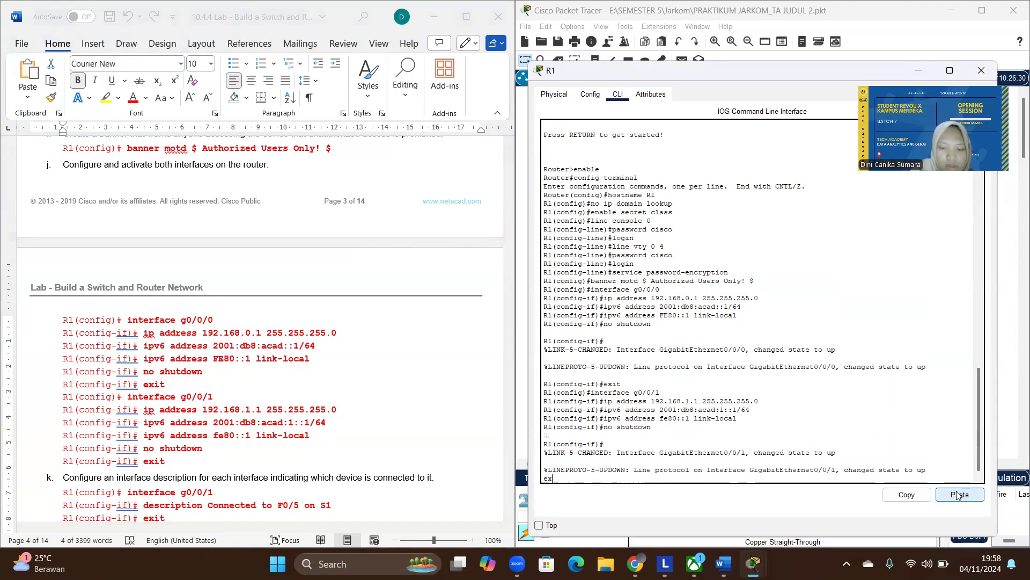
key("BackSpace")
key("BackSpace")
key("BackSpace")
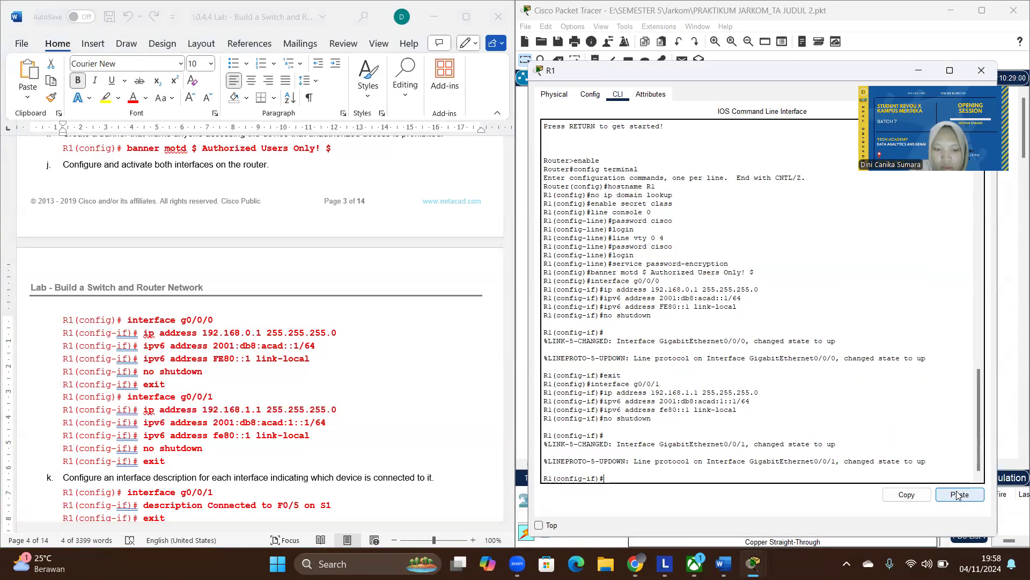
type("xit")
key("Return")
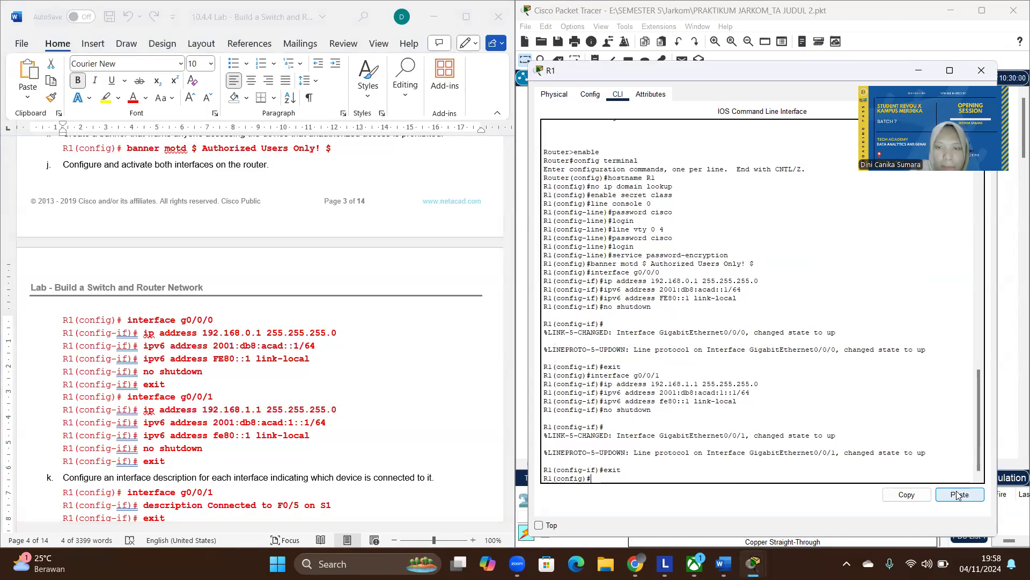
- Re-enter interface g0/0/1 on R1, copying the interface command from step k of the lab document
scroll(303, 411, "down", 5)
scroll(196, 418, "up", 2)
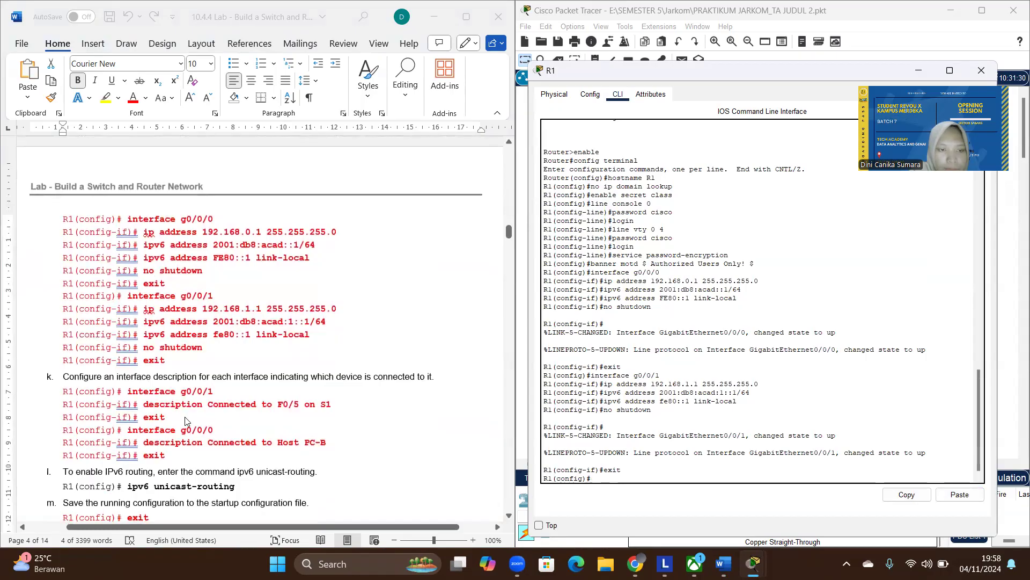
left_click_drag(143, 334, 310, 334)
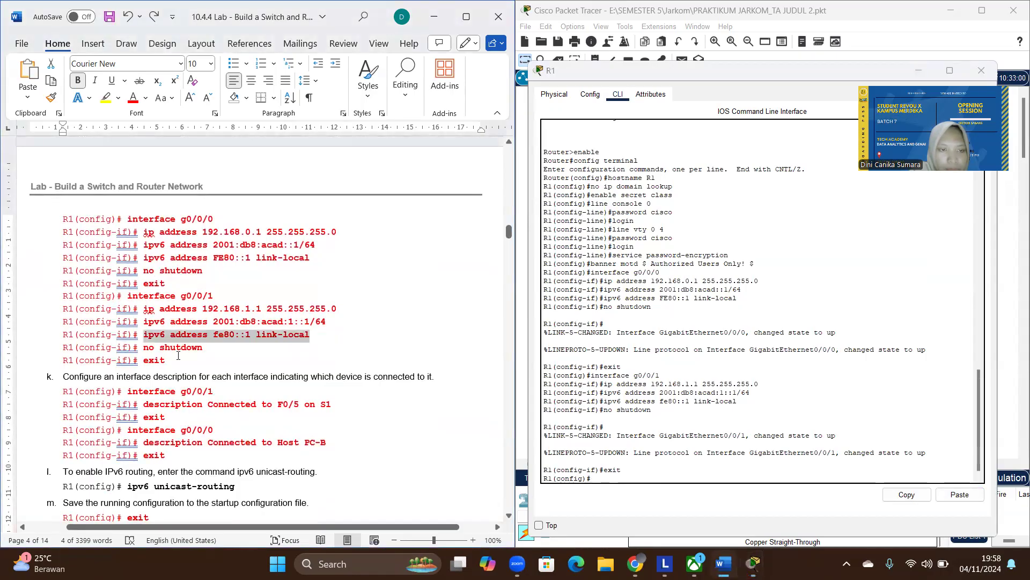
left_click(210, 388)
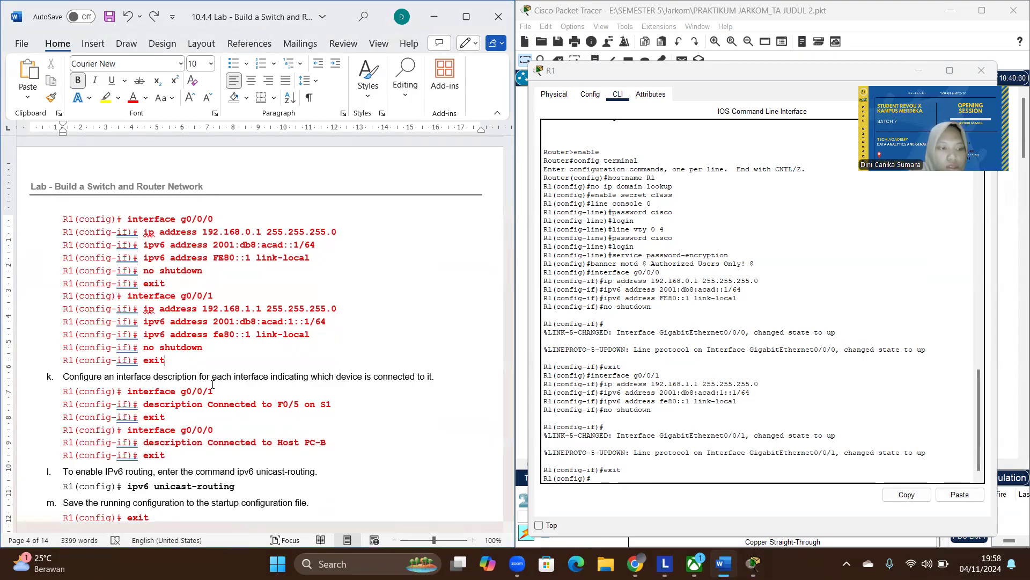
left_click_drag(215, 391, 140, 395)
key("ctrl+c")
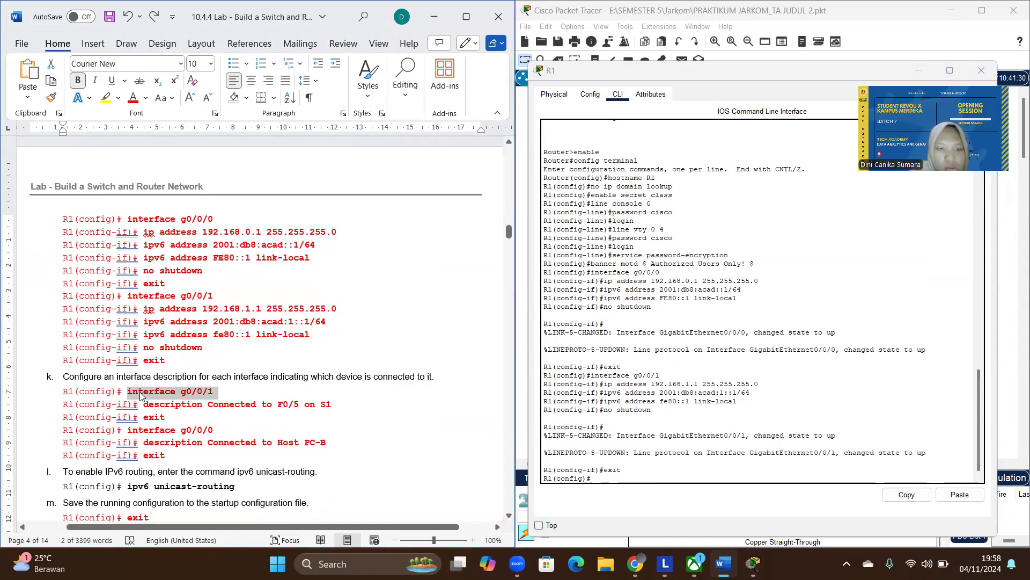
left_click(598, 477)
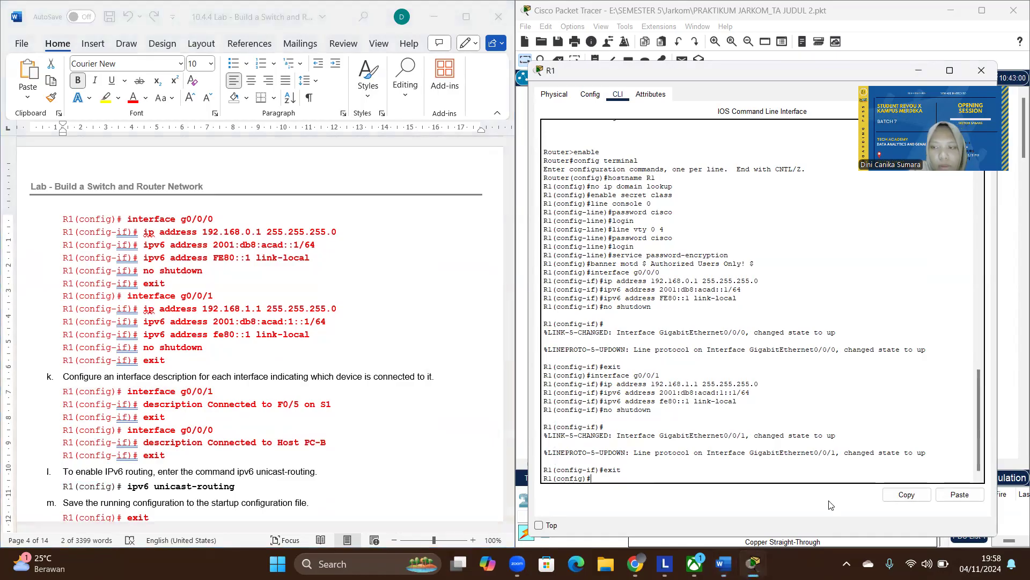
left_click(959, 494)
key("Return")
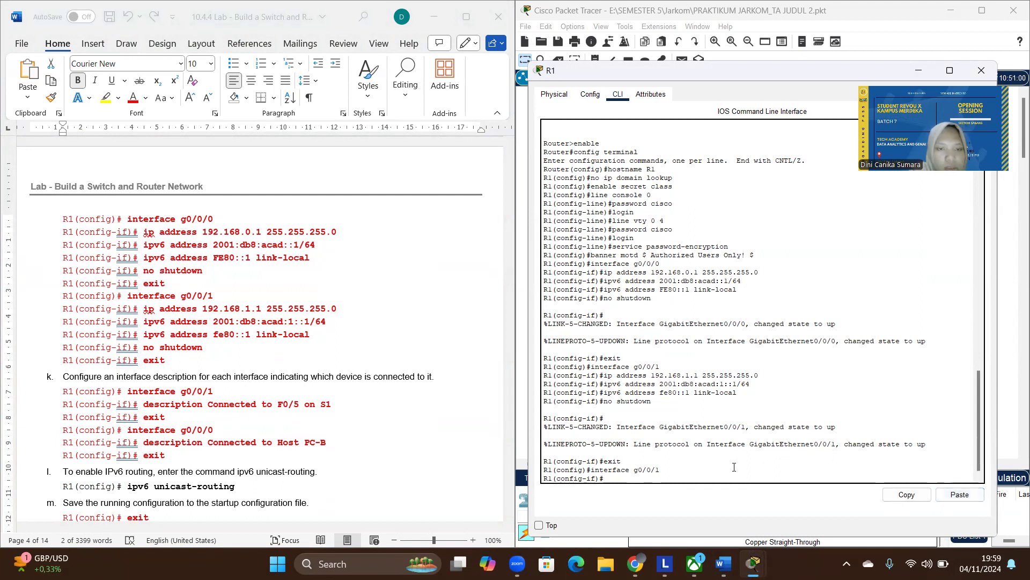
- Describe interface g0/0/1 as "Connected to F0/5 on S1", copying the command from the lab document, and exit interface configuration
left_click(344, 414)
left_click_drag(340, 407, 153, 413)
key("ctrl+c")
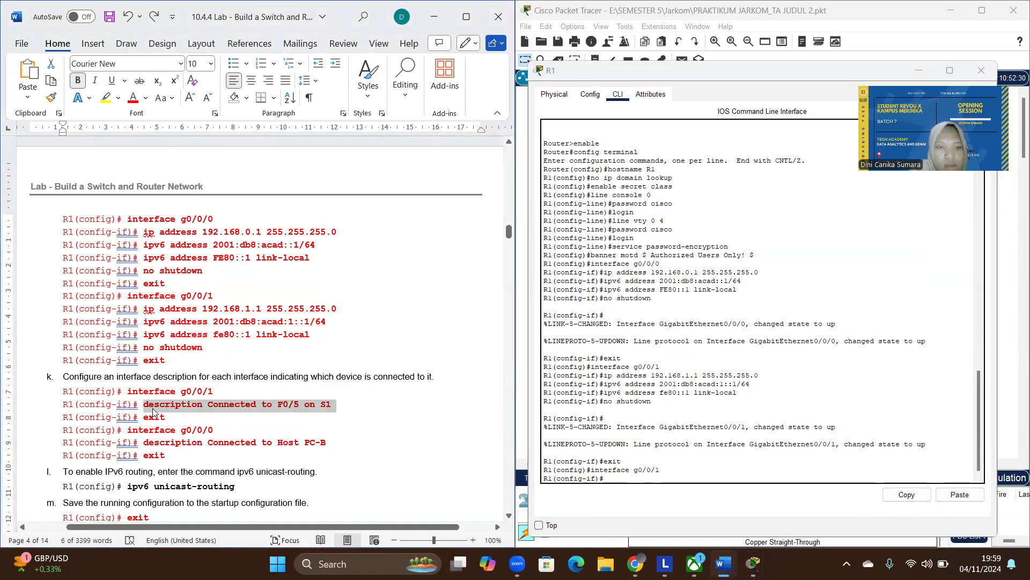
left_click(636, 477)
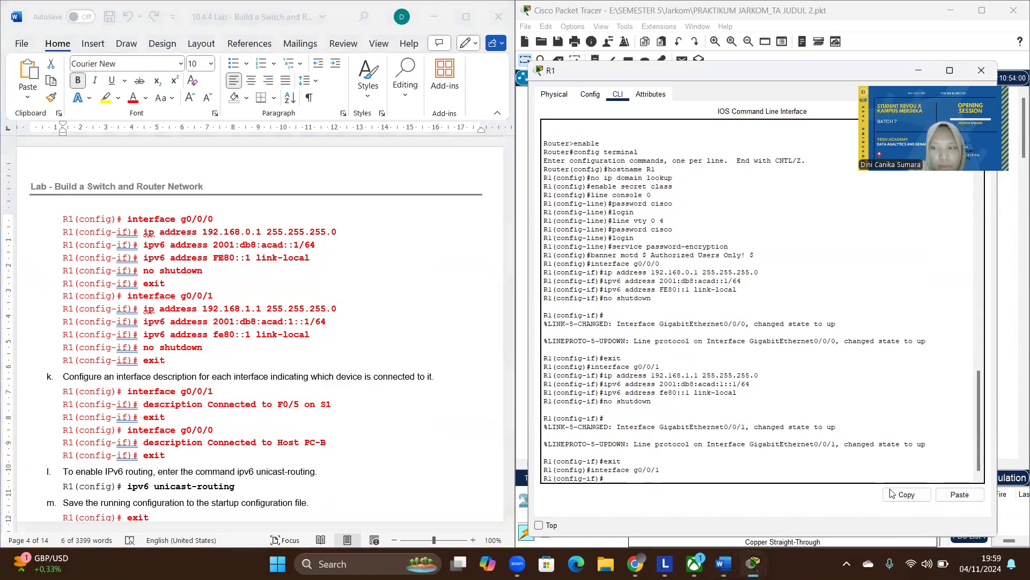
left_click(955, 496)
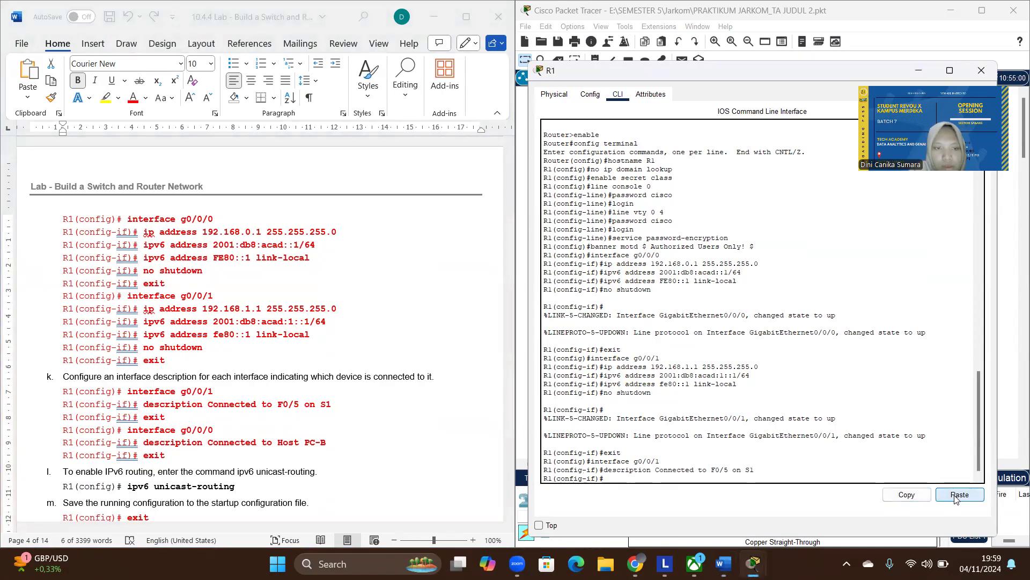
type("exit")
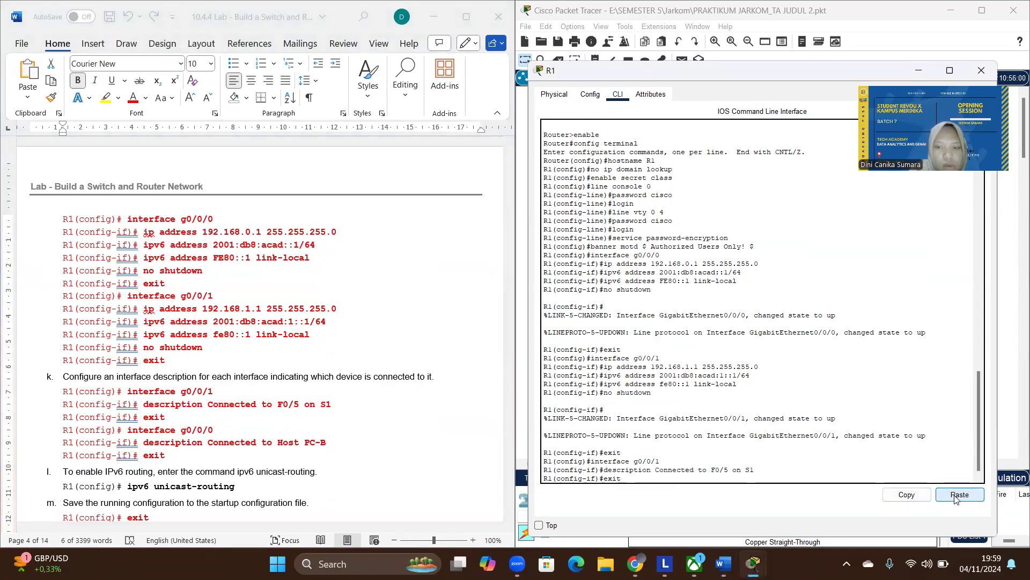
key("Return")
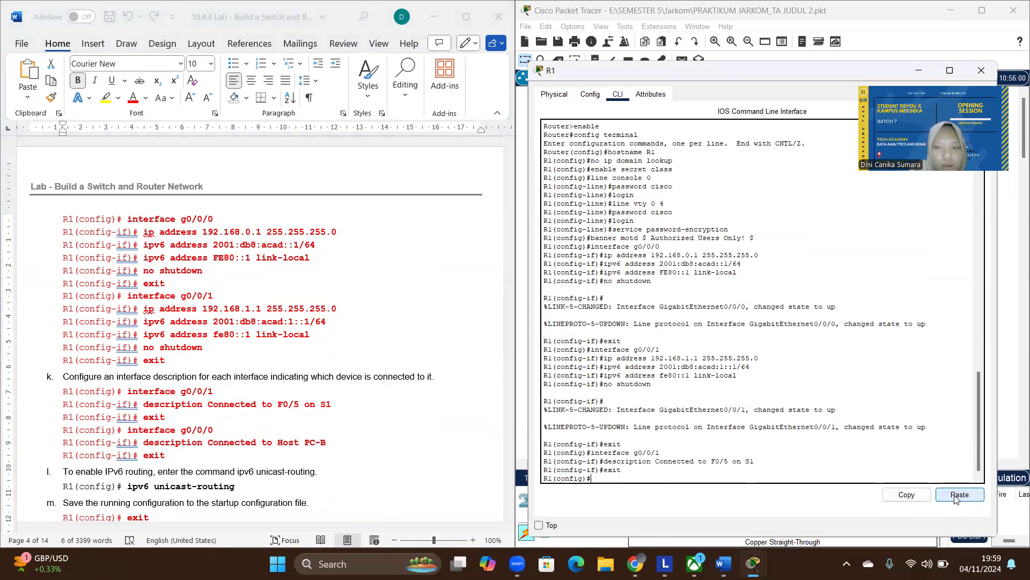
- Enter configuration mode for interface g0/0/0 on R1, copying the interface command from step k of the lab document
left_click(220, 434)
left_click_drag(220, 434, 144, 434)
key("ctrl+c")
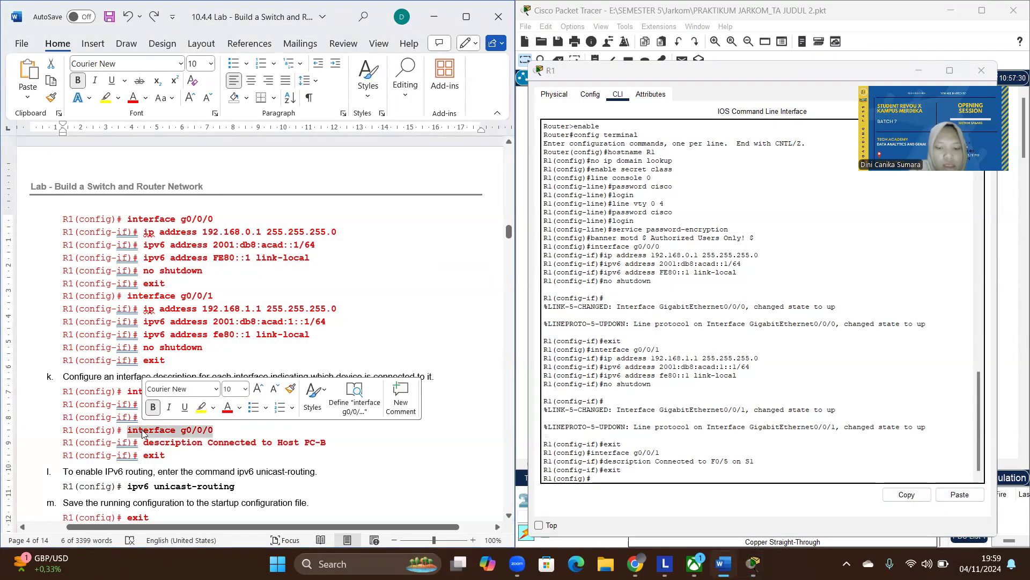
left_click(612, 479)
left_click(960, 494)
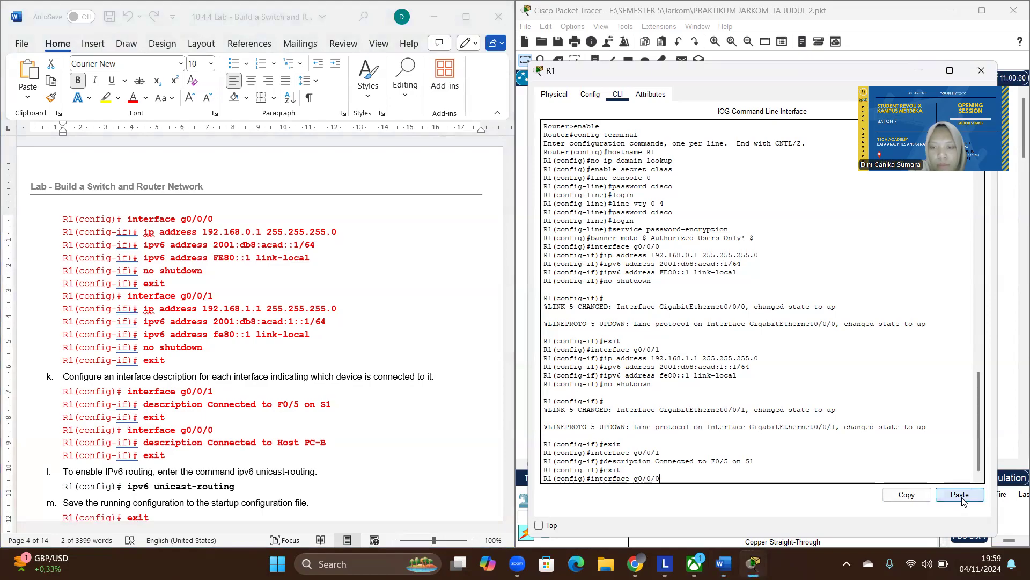
key("Return")
- Describe interface g0/0/0 as "Connected to Host PC-B", copying the command from the lab document, and exit to global configuration mode
double_click(328, 442)
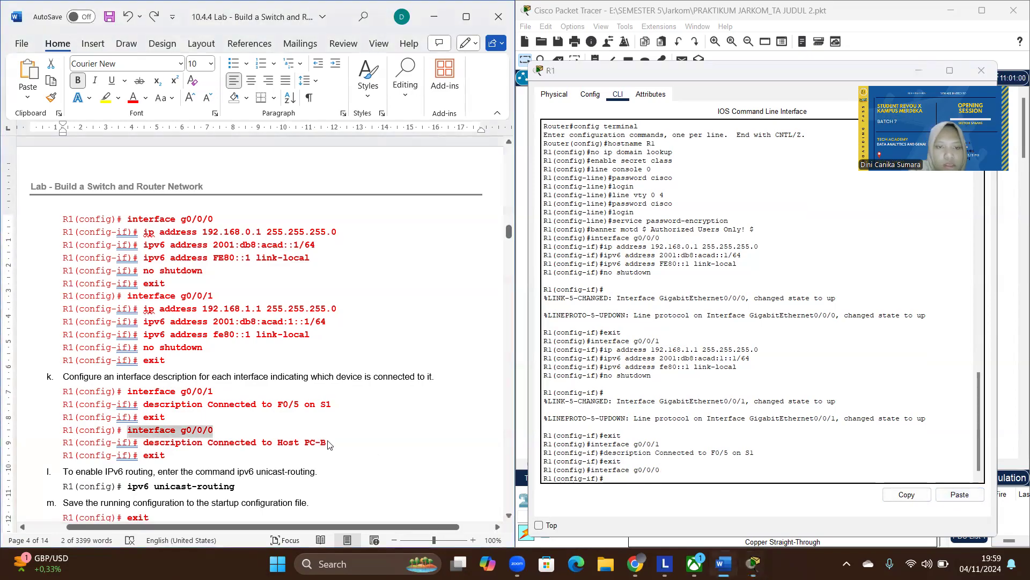
double_click(328, 442)
left_click_drag(328, 442, 267, 442)
key("ctrl+z")
left_click(348, 442)
left_click_drag(329, 442, 153, 446)
key("ctrl+c")
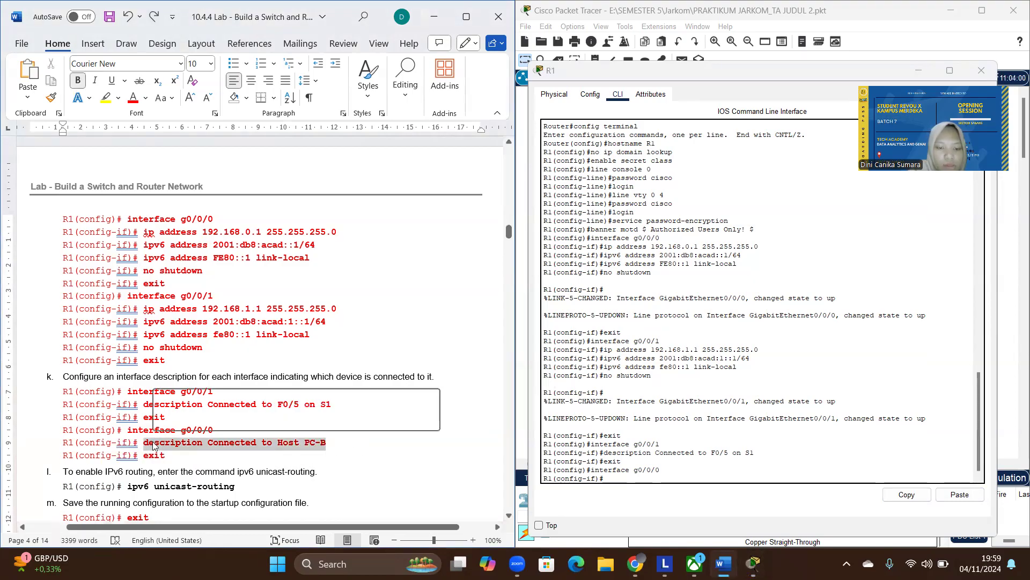
left_click(648, 474)
left_click(950, 495)
key("Return")
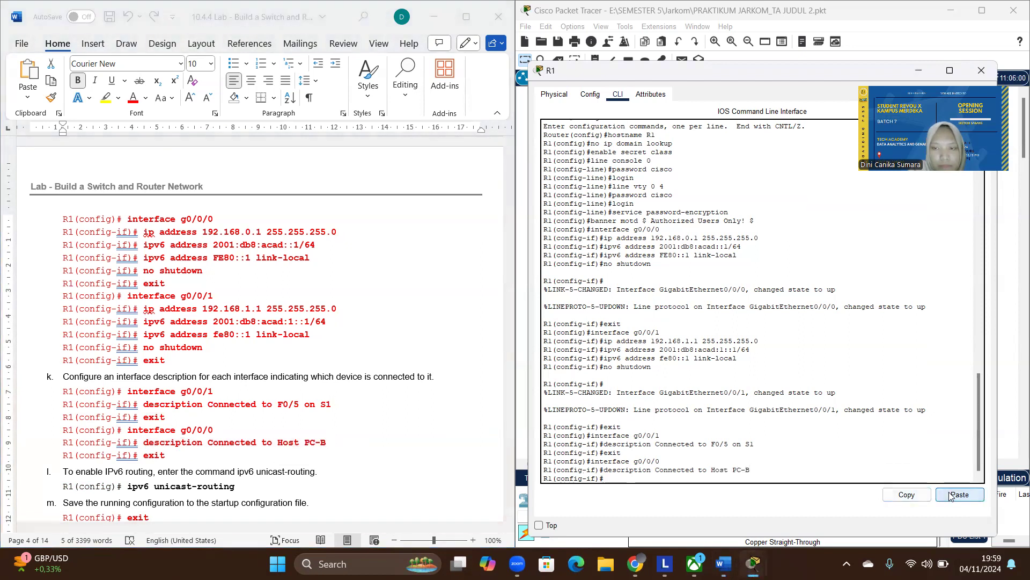
type("exit")
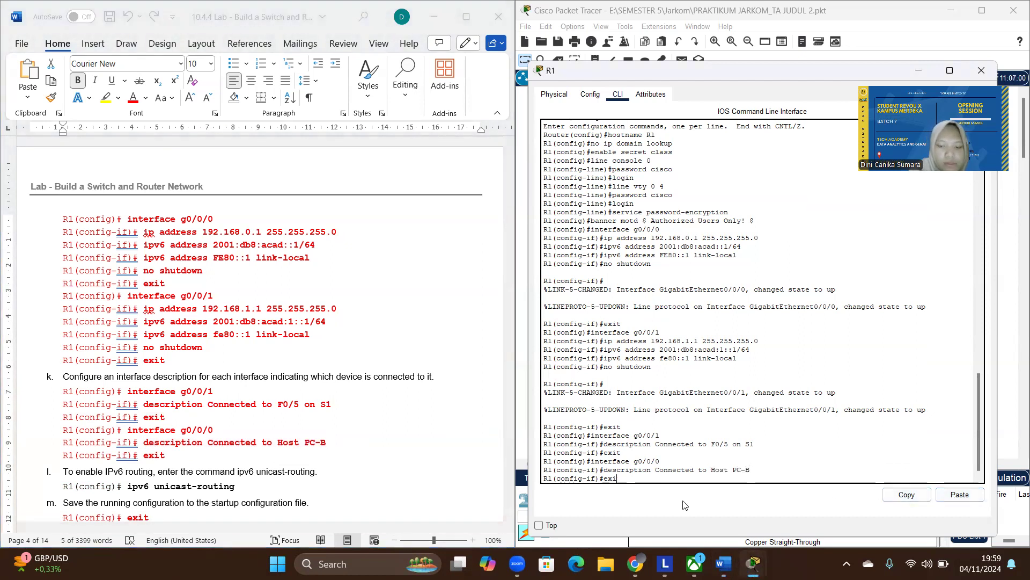
key("Return")
- Enable IPv6 routing on R1 with the ipv6 unicast-routing command copied from step l of the lab document
scroll(325, 443, "down", 3)
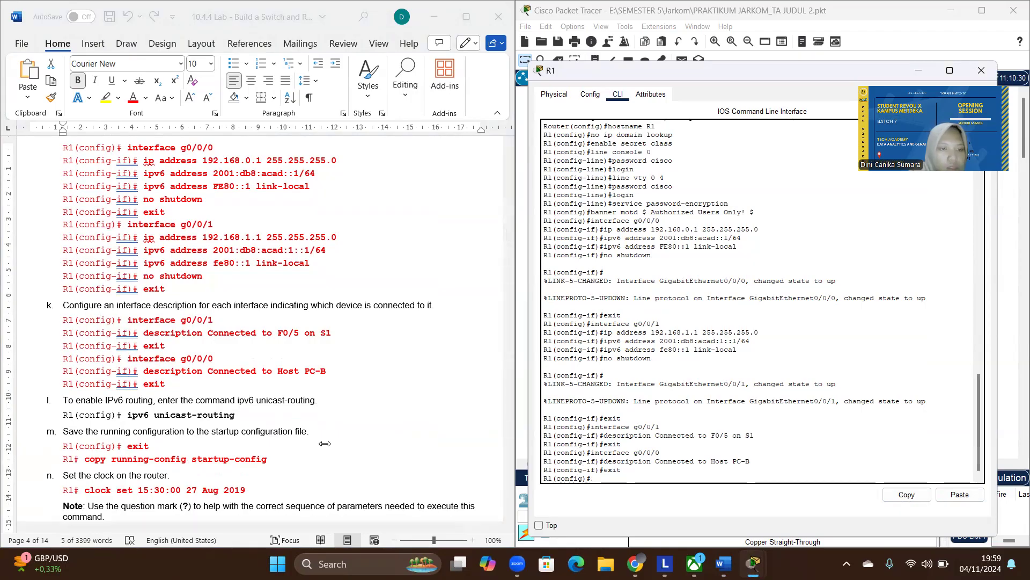
left_click(233, 419)
left_click_drag(245, 416, 142, 418)
key("ctrl+c")
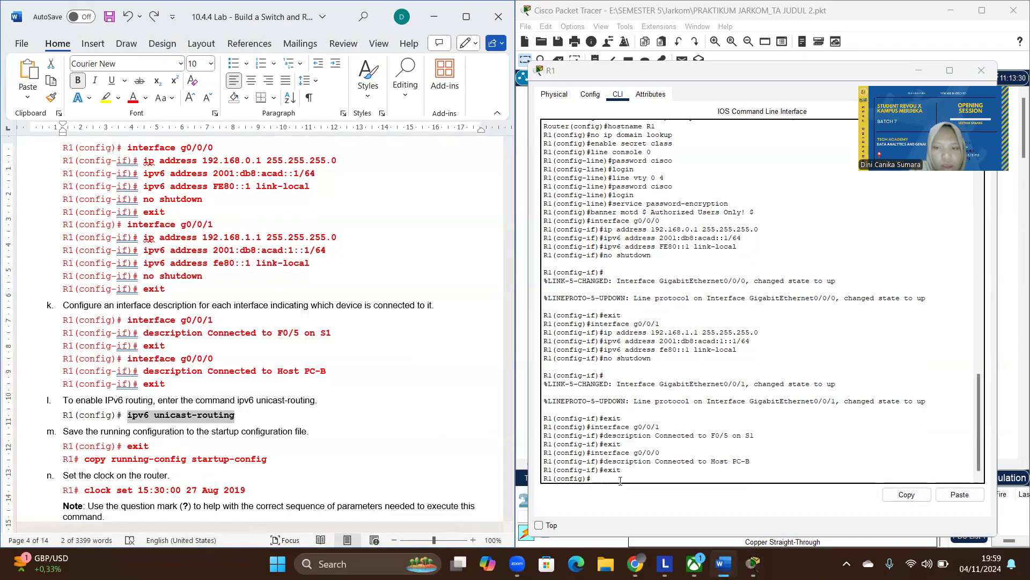
left_click(685, 481)
left_click(960, 495)
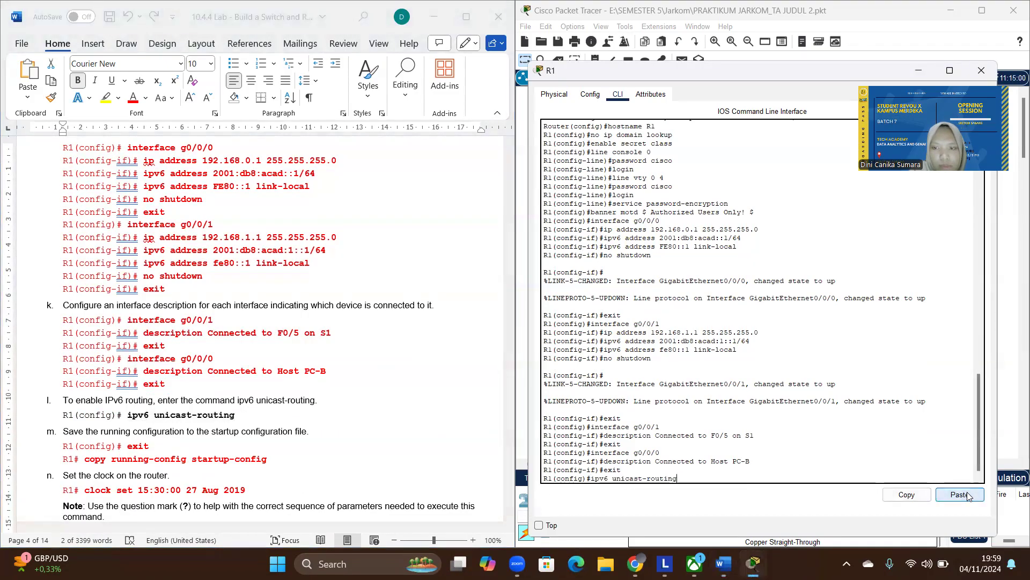
key("Return")
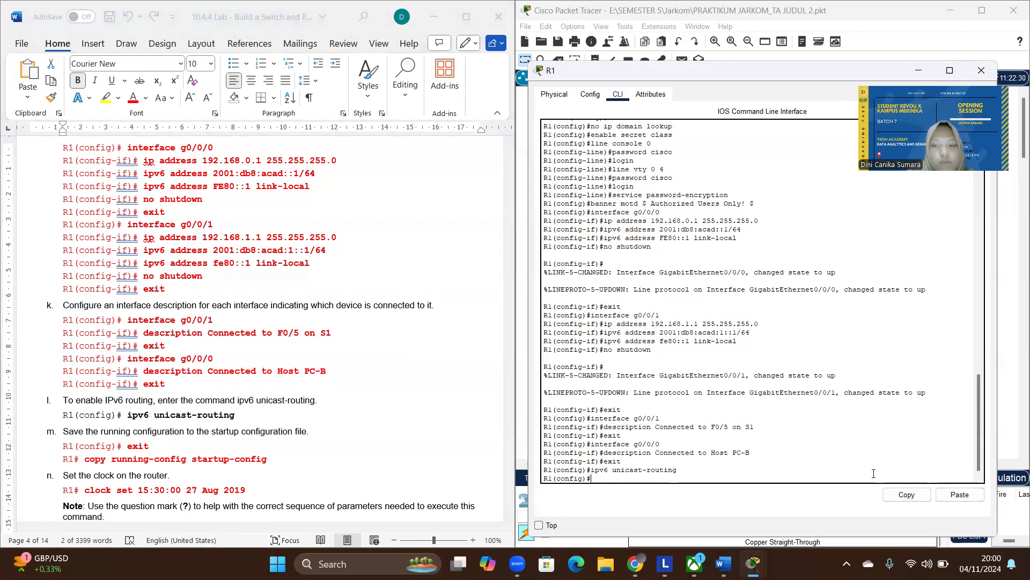
- Leave global configuration mode and save R1's running configuration to startup-config, accepting the default destination filename
type("exit")
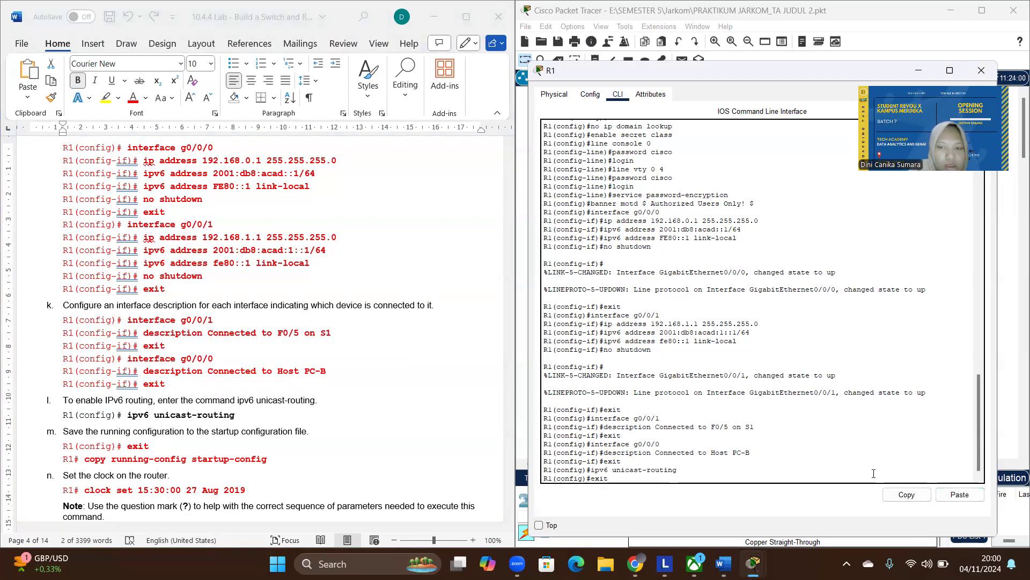
key("Return")
key("Return")
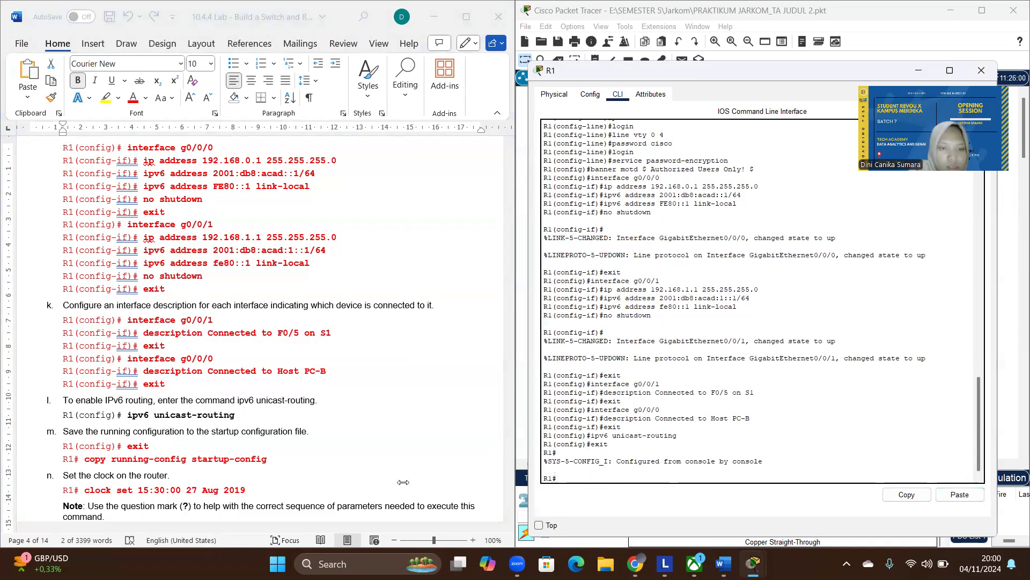
left_click(271, 454)
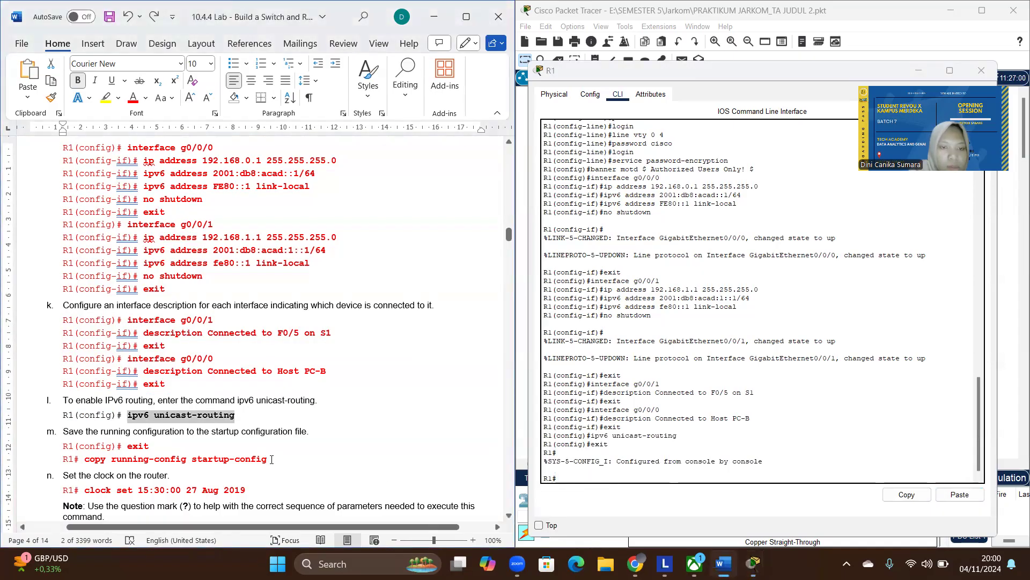
left_click_drag(268, 460, 99, 461)
key("ctrl+c")
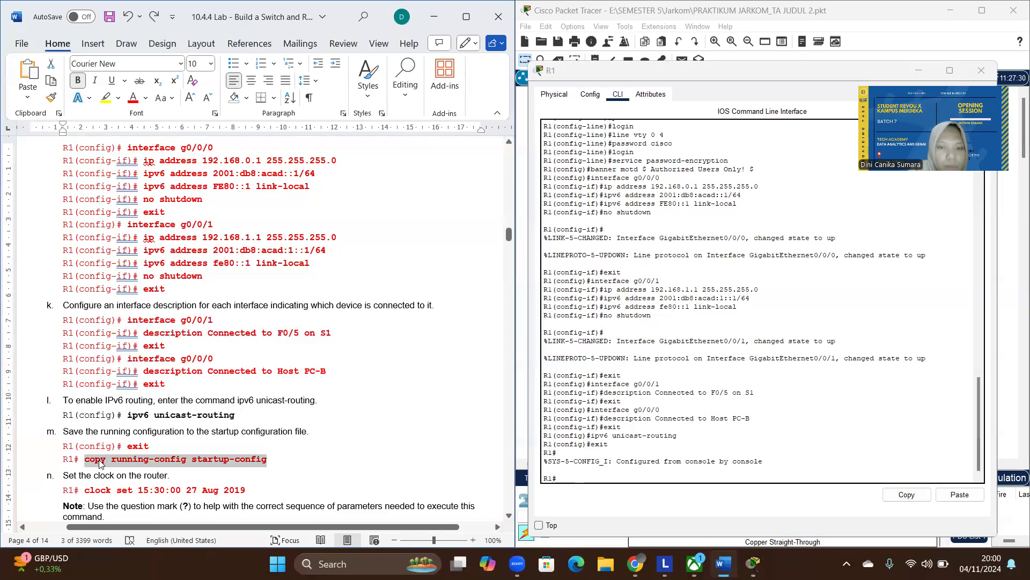
left_click(570, 476)
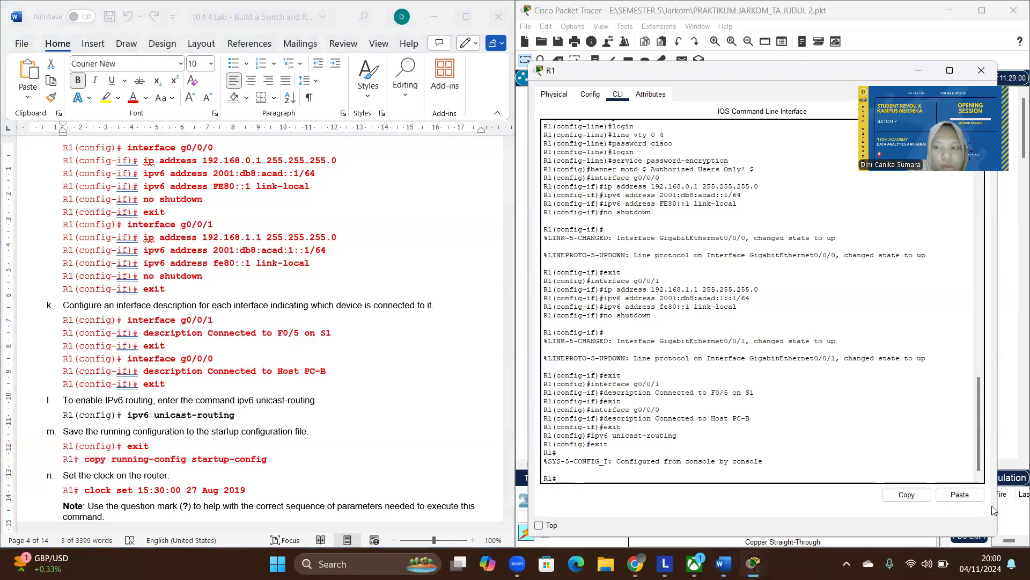
left_click(970, 497)
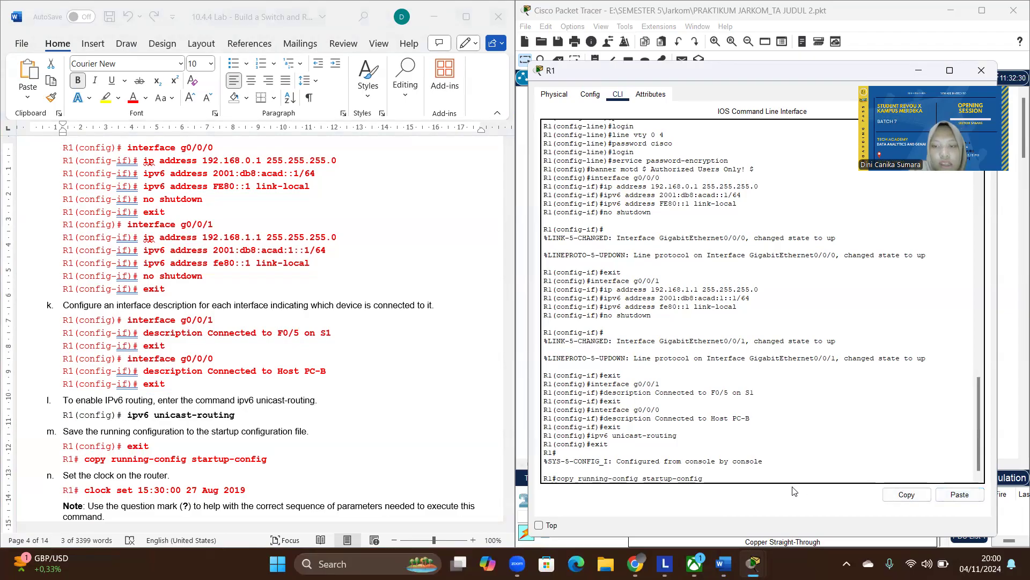
key("Return")
key("Return")
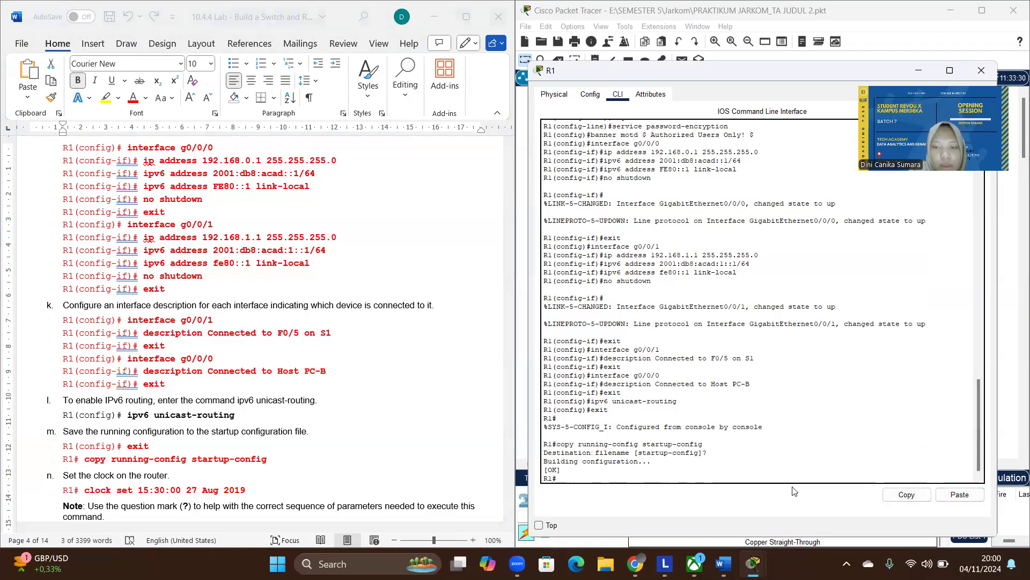
- Set R1's clock to 15:30:00 27 Aug 2019, copying the clock set command from step n of the lab document
left_click(251, 491)
left_click(247, 489)
left_click_drag(251, 490, 90, 495)
key("ctrl+c")
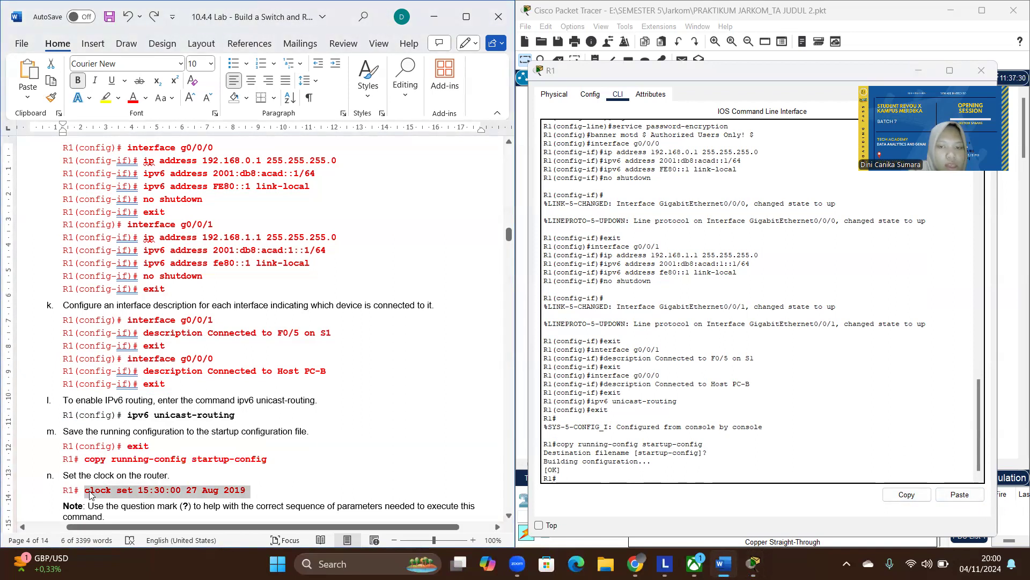
left_click(577, 475)
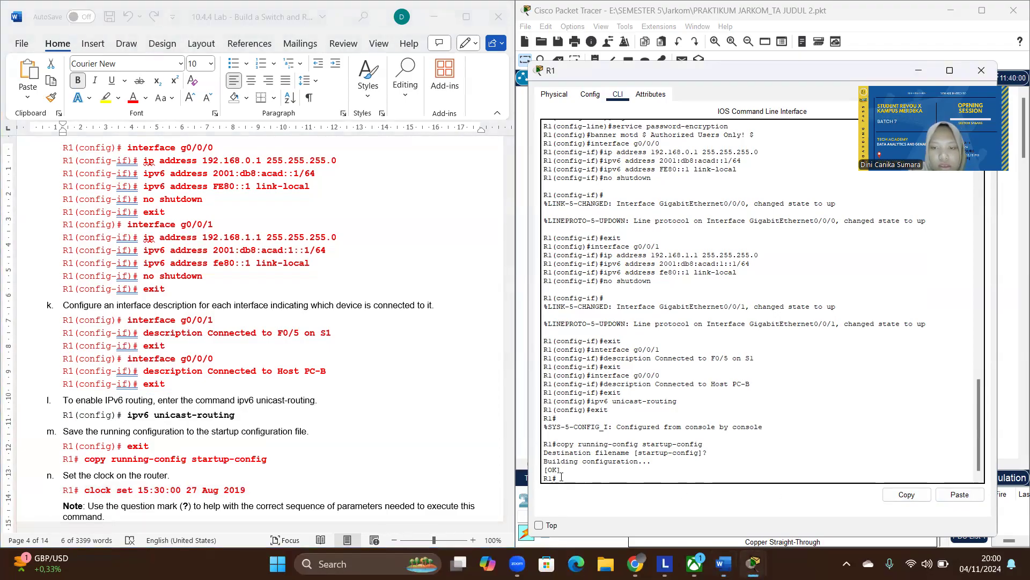
left_click(960, 494)
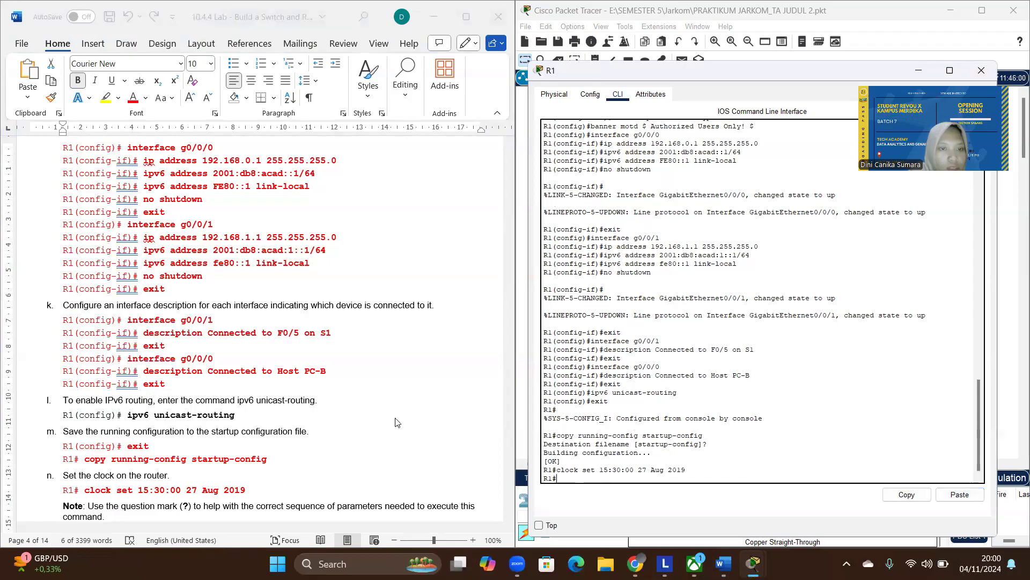
- Read step o of the lab document, minimize the R1 window and open the Command Prompt on PC-A
scroll(394, 415, "down", 4)
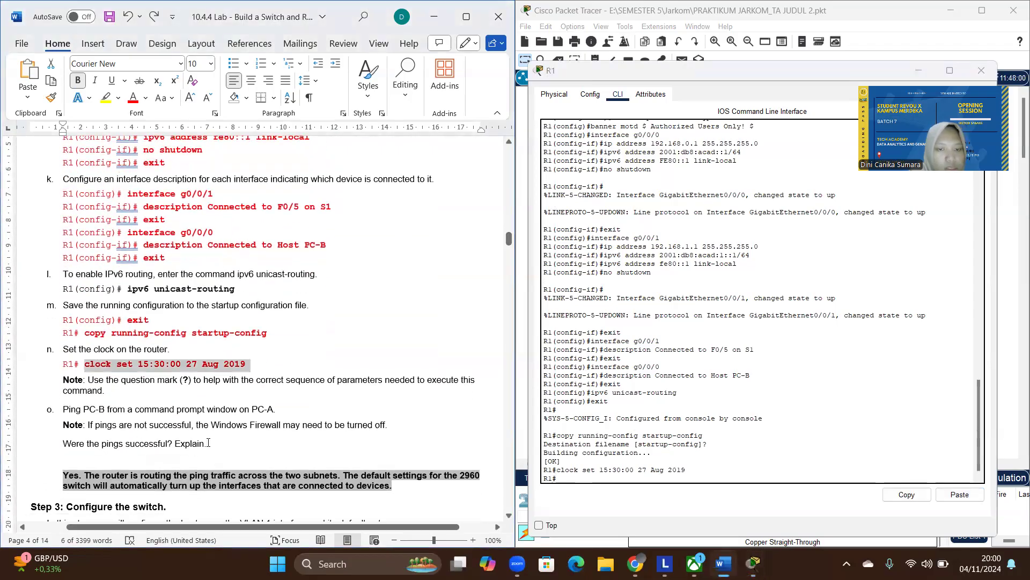
left_click(209, 443)
scroll(208, 444, "down", 1)
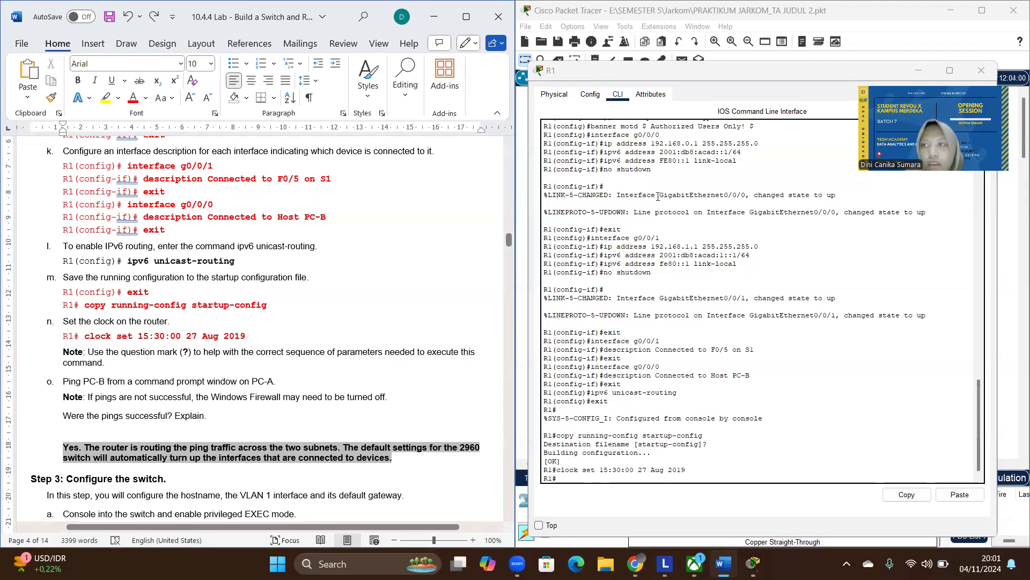
left_click(917, 69)
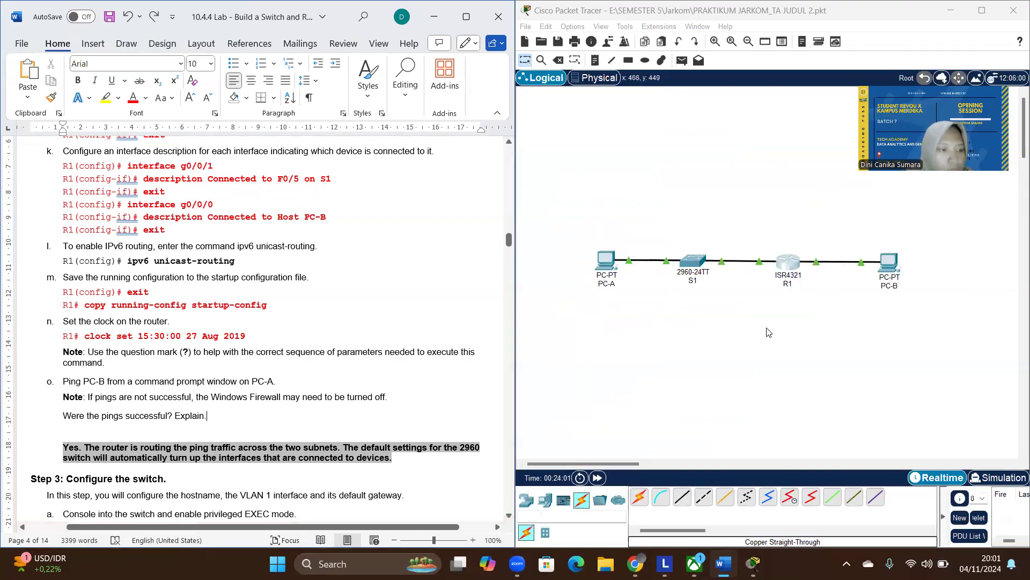
left_click(609, 264)
left_click(597, 103)
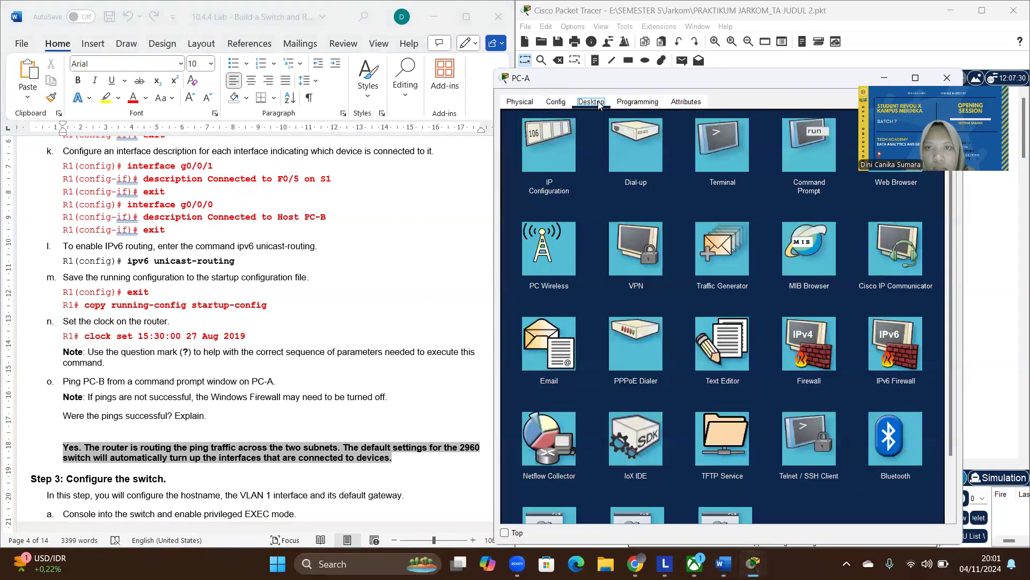
left_click(807, 161)
- Ping PC-B at 192.168.0.3 from PC-A, taking its address from the lab document's Addressing Table
type("ping")
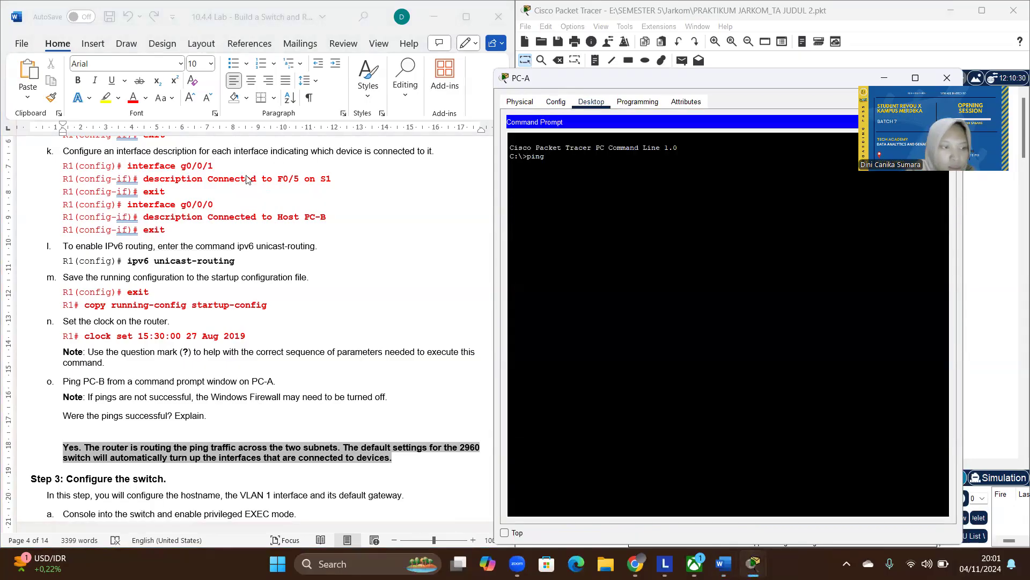
scroll(269, 247, "up", 15)
scroll(269, 247, "up", 20)
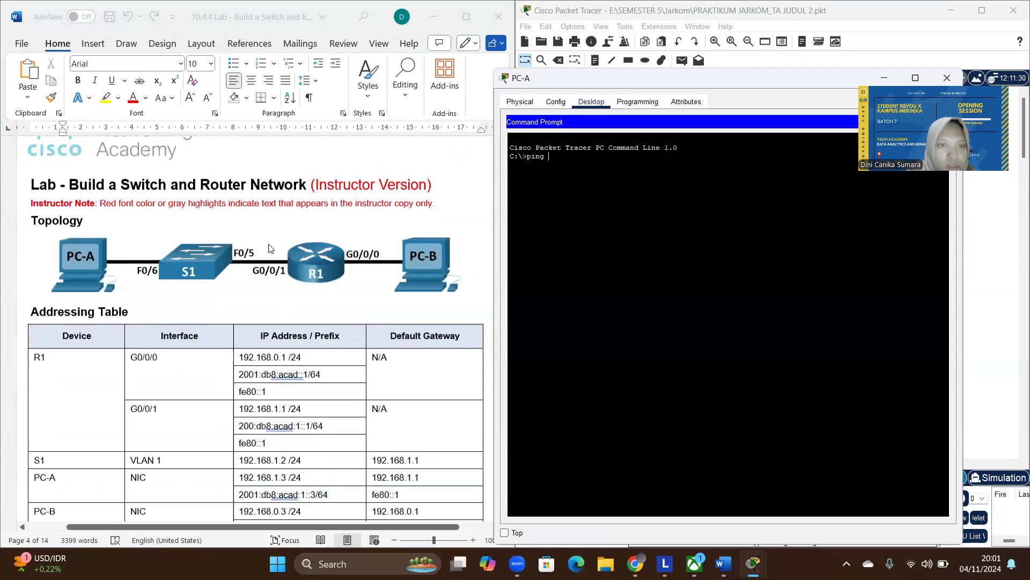
scroll(269, 247, "down", 2)
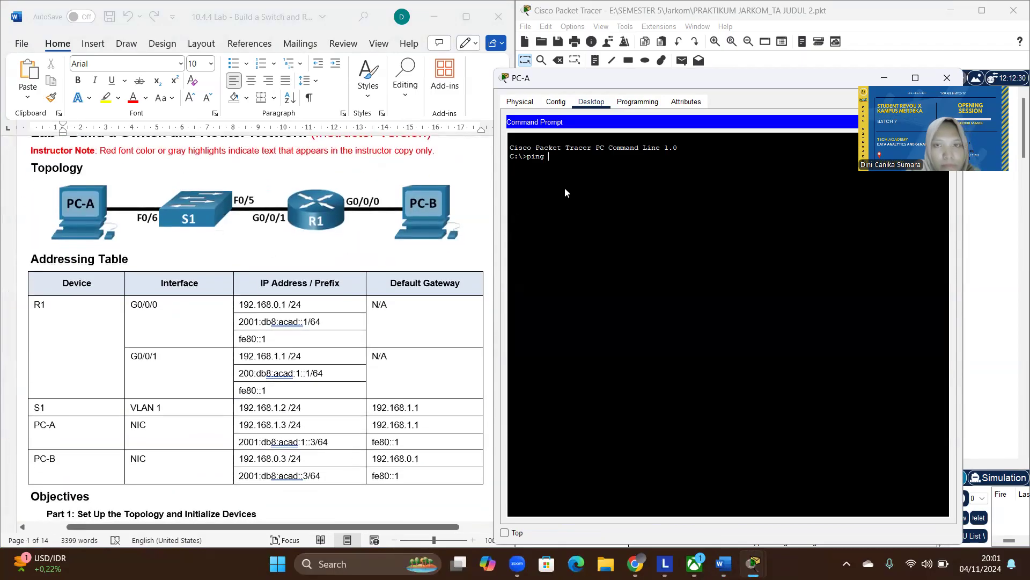
type("192")
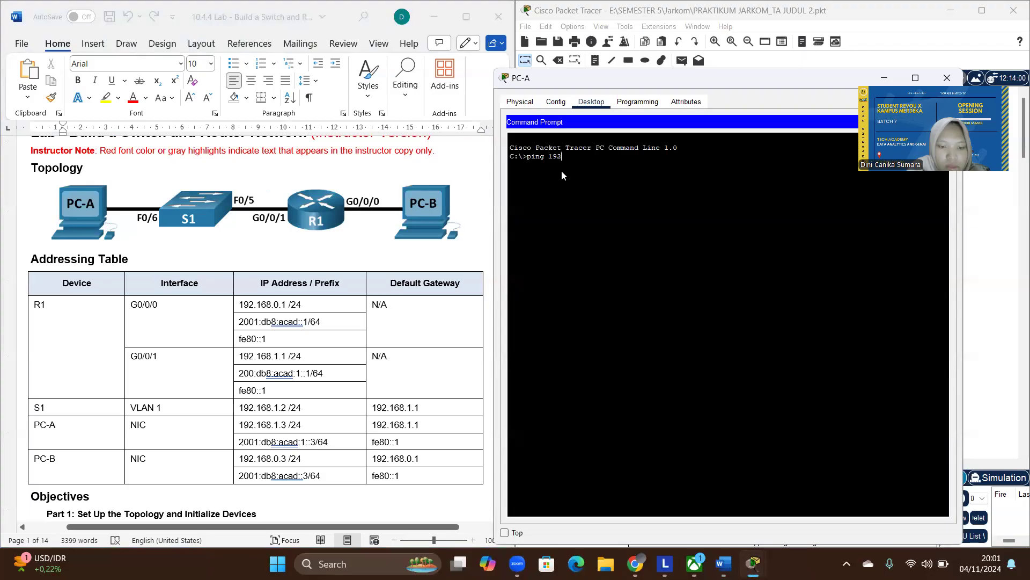
type(".168.0.3")
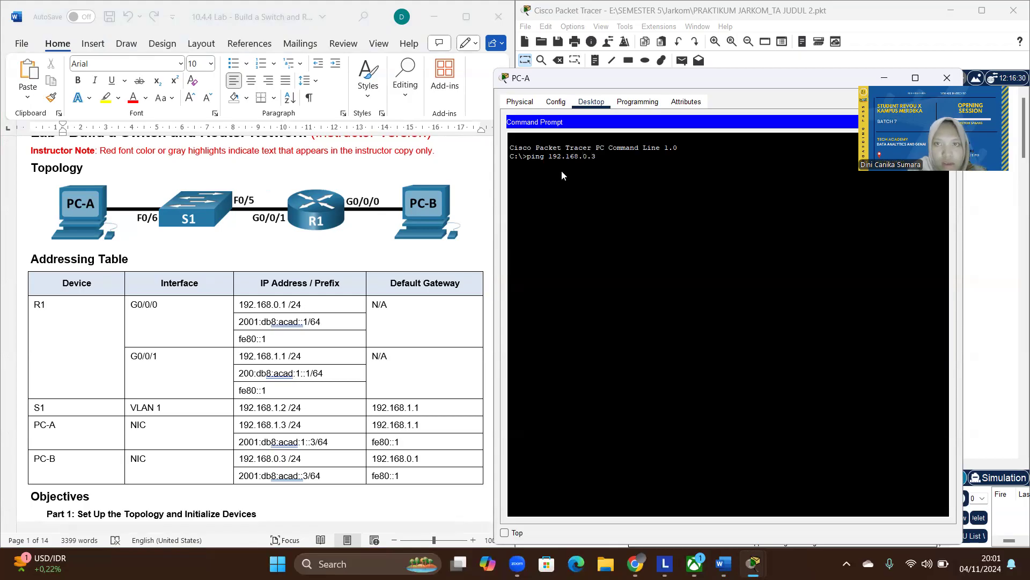
key("Return")
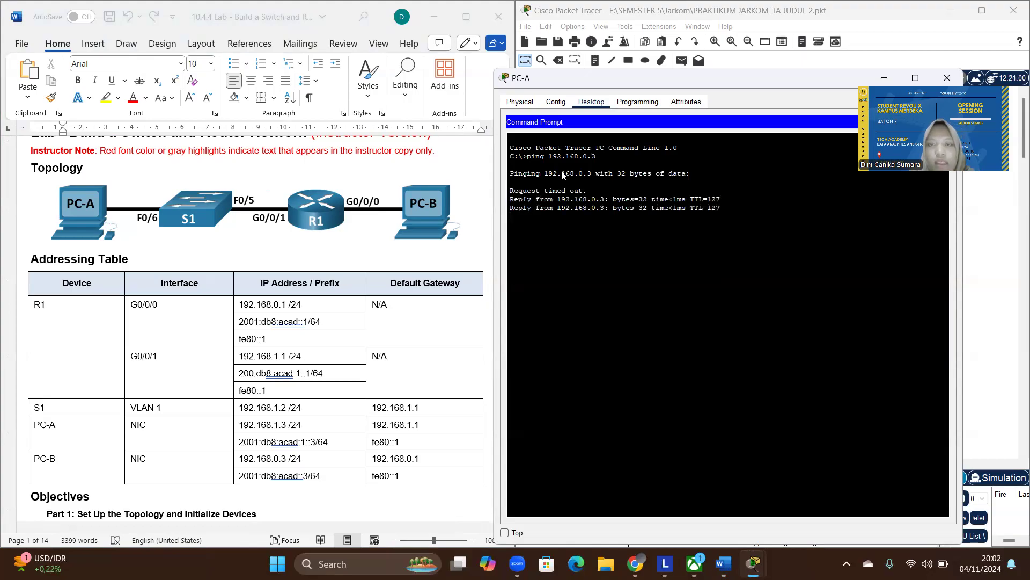
- Examine the timed-out request and the replies in PC-A's ping output, then minimize the PC-A window
left_click_drag(589, 192, 512, 194)
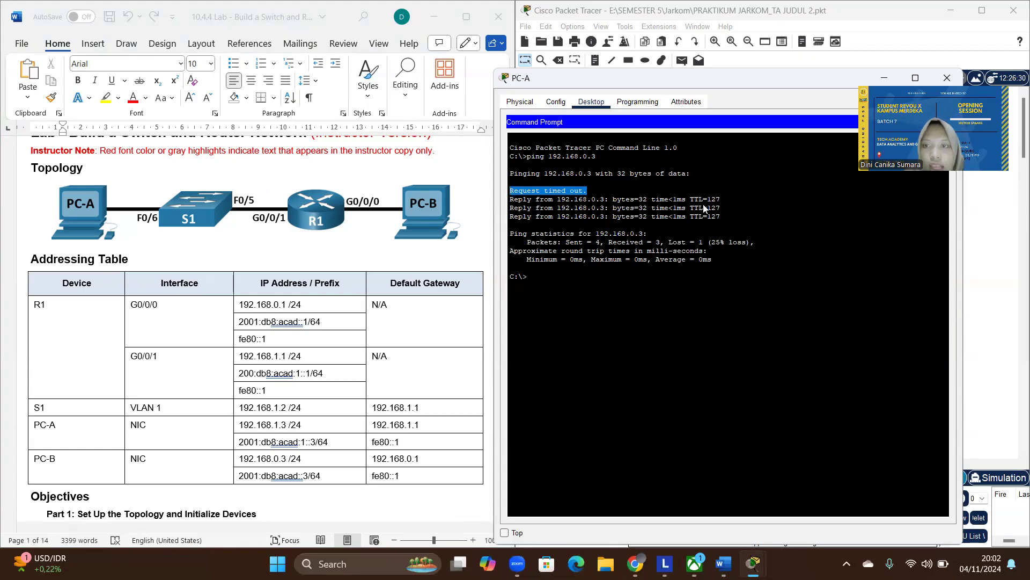
left_click_drag(725, 217, 530, 204)
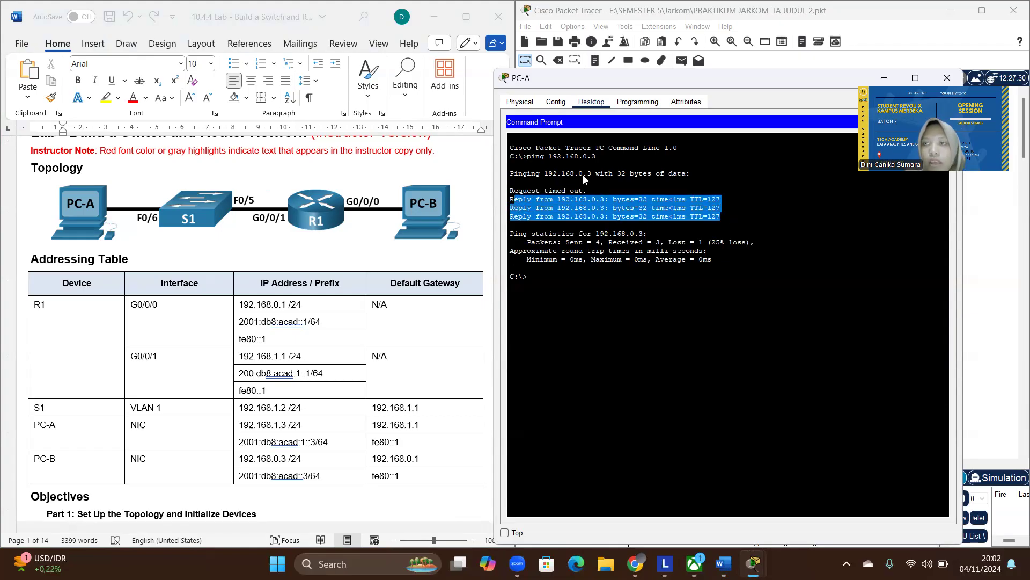
left_click(892, 78)
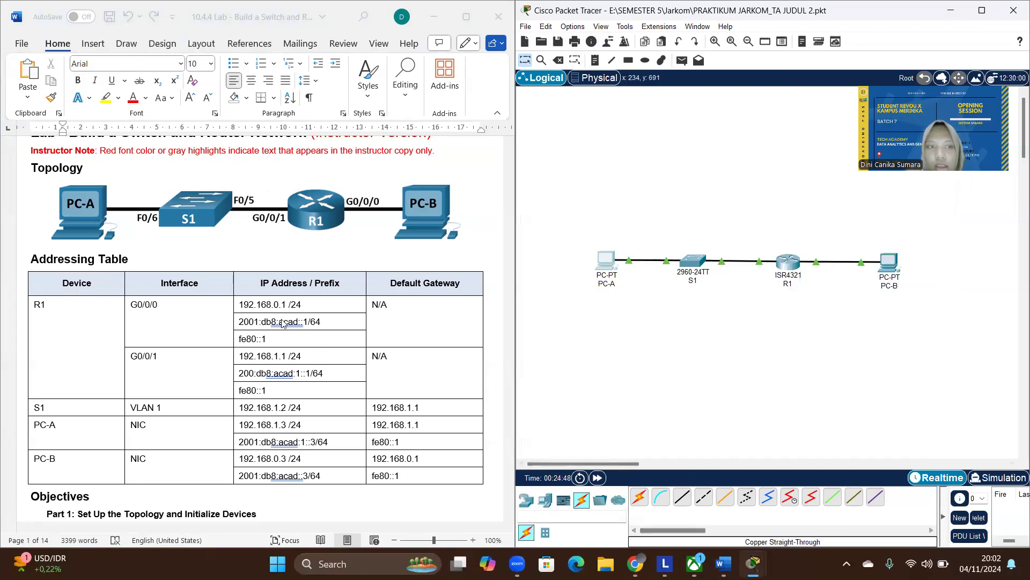
- Go to Step 3 of the lab document and open switch S1's command line beside the document
scroll(284, 323, "down", 20)
scroll(283, 323, "down", 20)
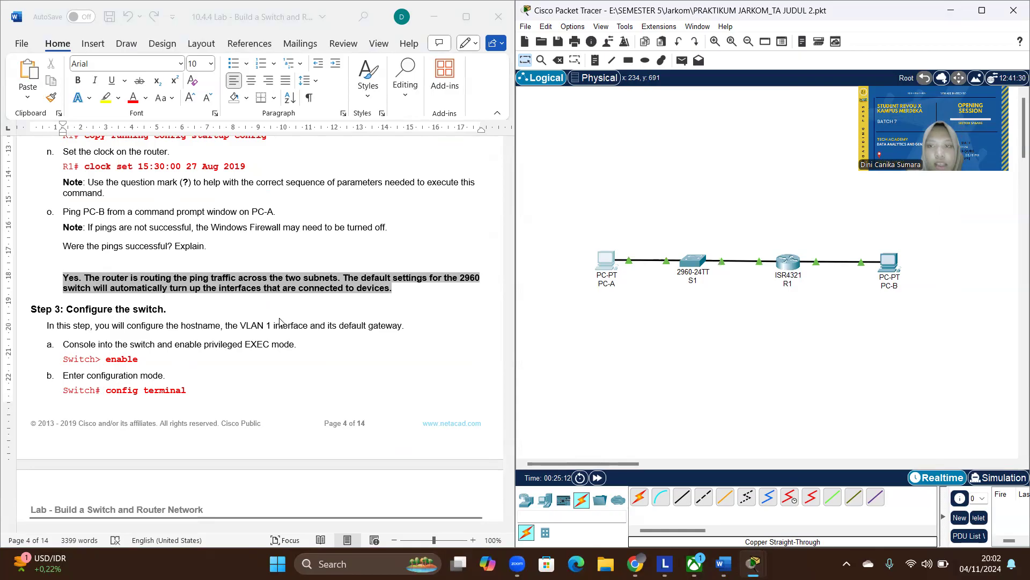
left_click(686, 263)
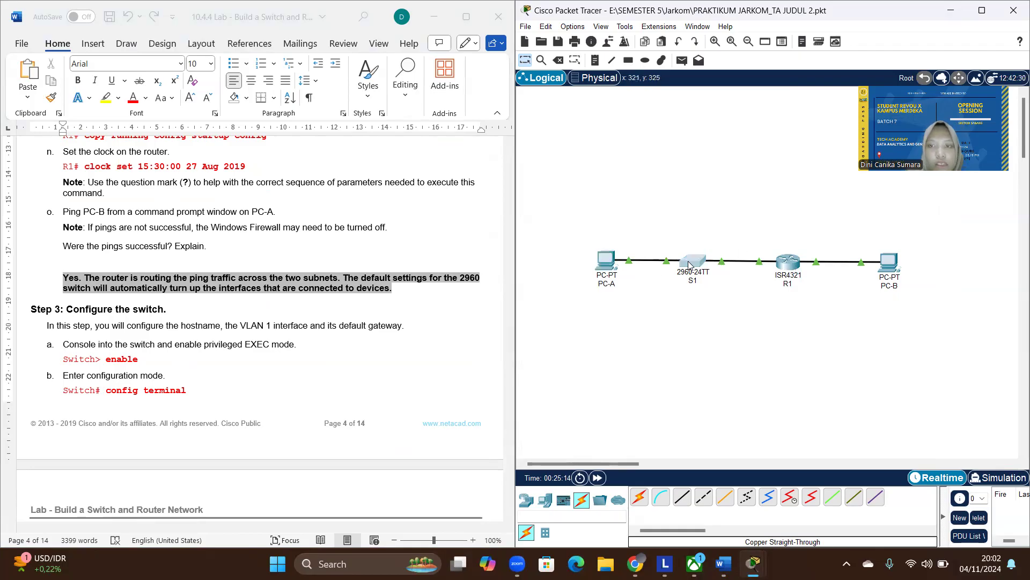
left_click(449, 106)
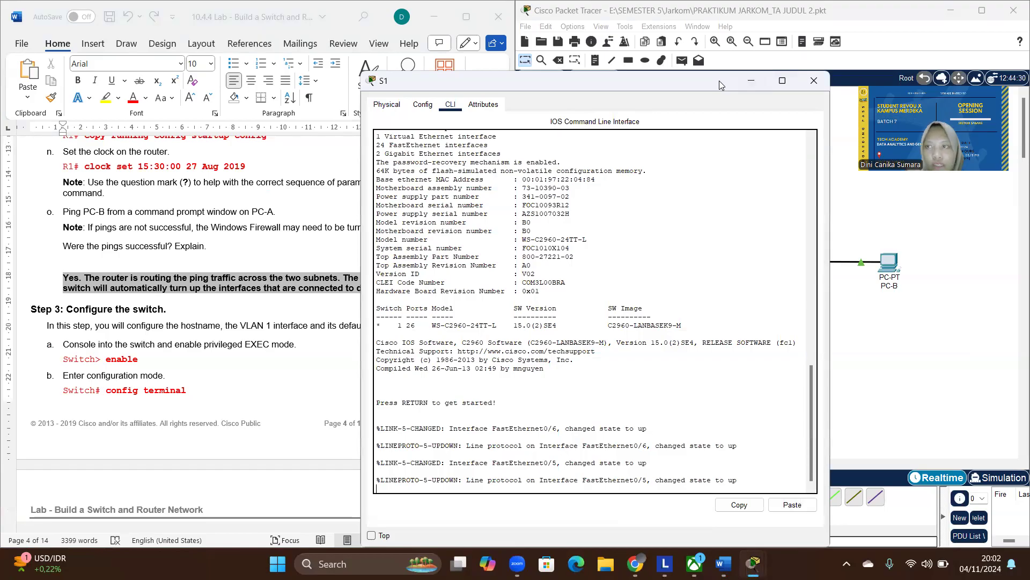
left_click_drag(741, 81, 920, 55)
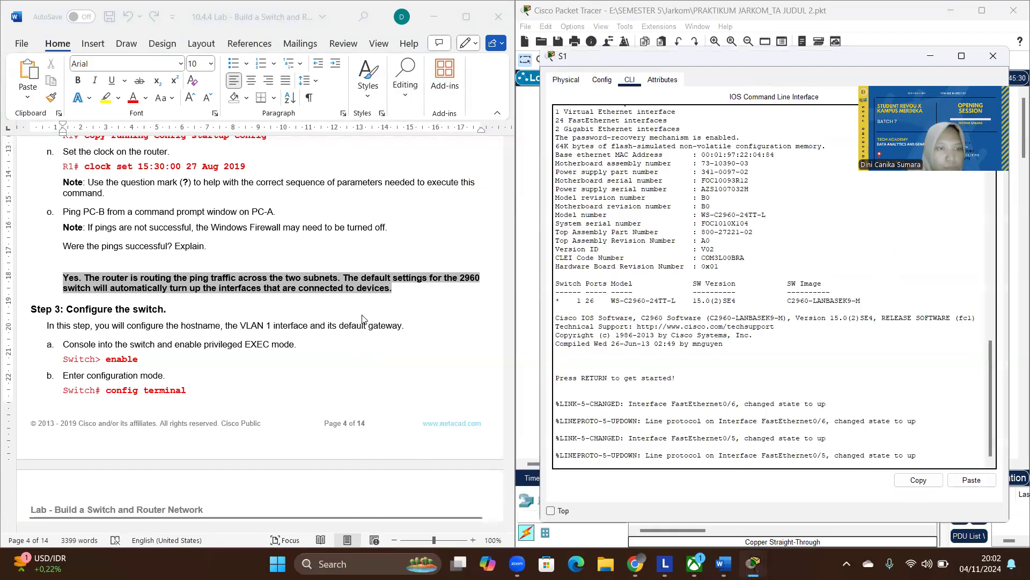
- Find the show sdm prefer and dual-ipv4-and-ipv6 template commands on page 2 of the lab document, leaving its text unaltered
scroll(362, 319, "down", 1)
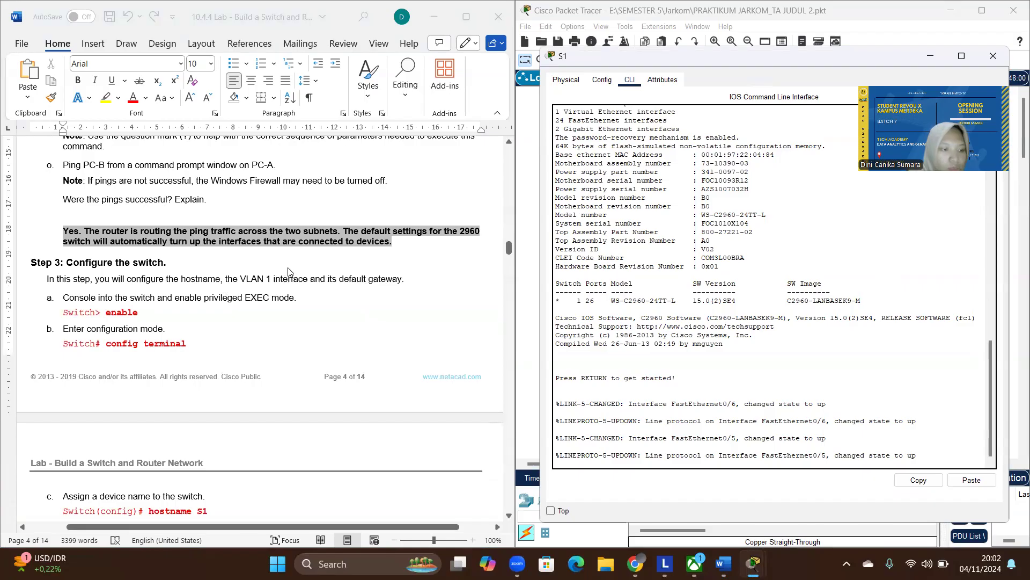
scroll(288, 271, "up", 20)
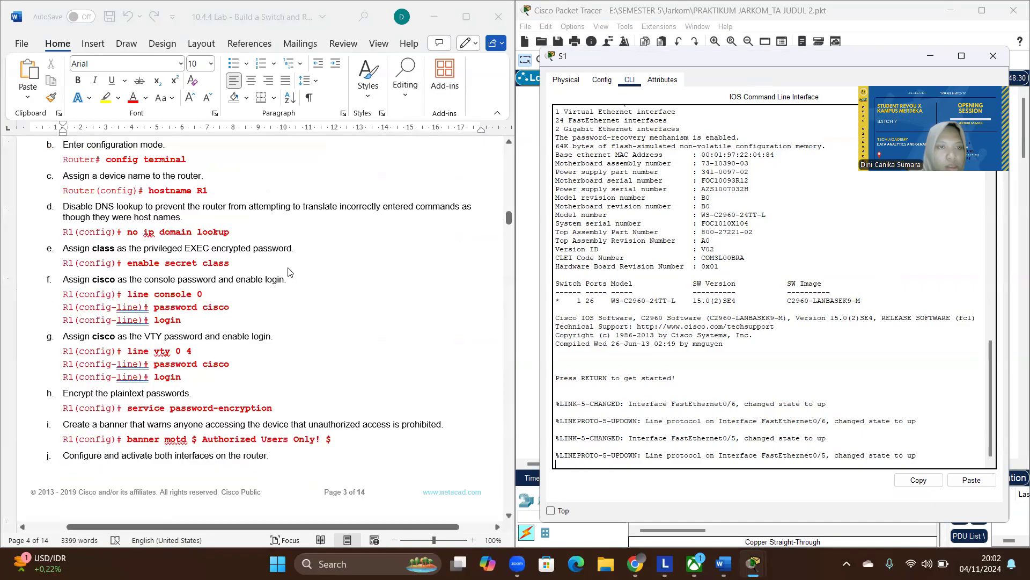
scroll(288, 271, "down", 5)
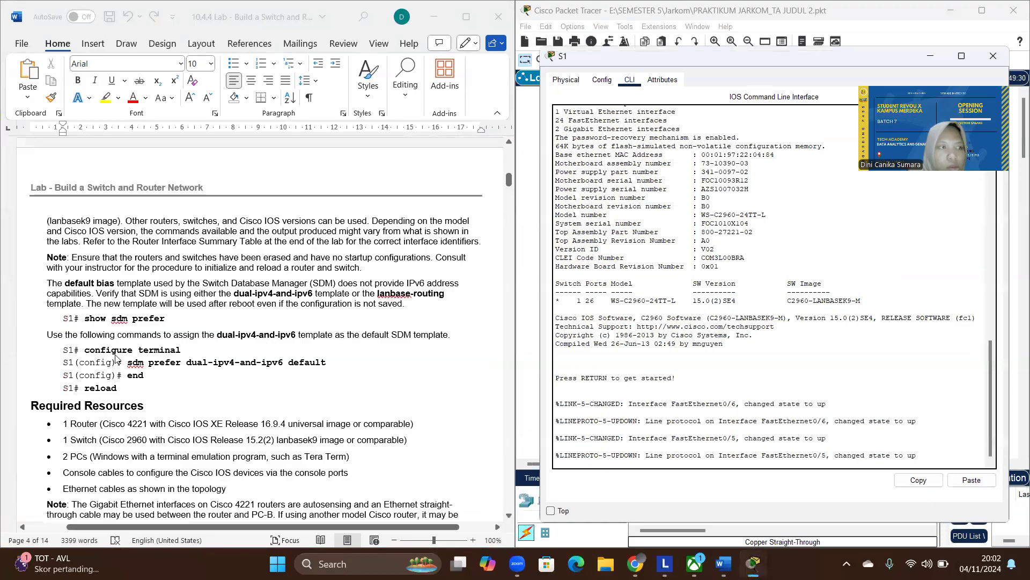
left_click(188, 322)
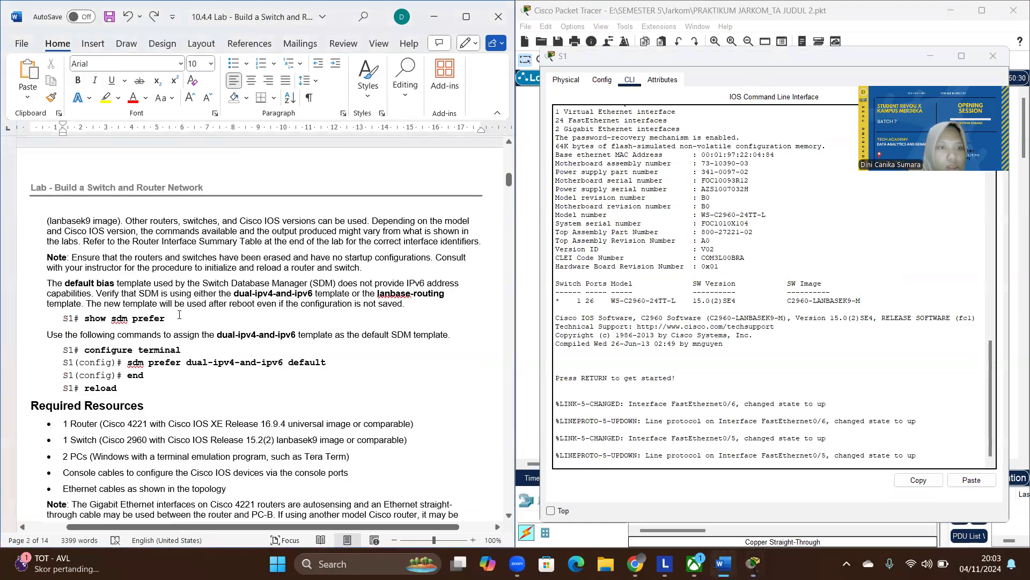
left_click(170, 322)
key("Return")
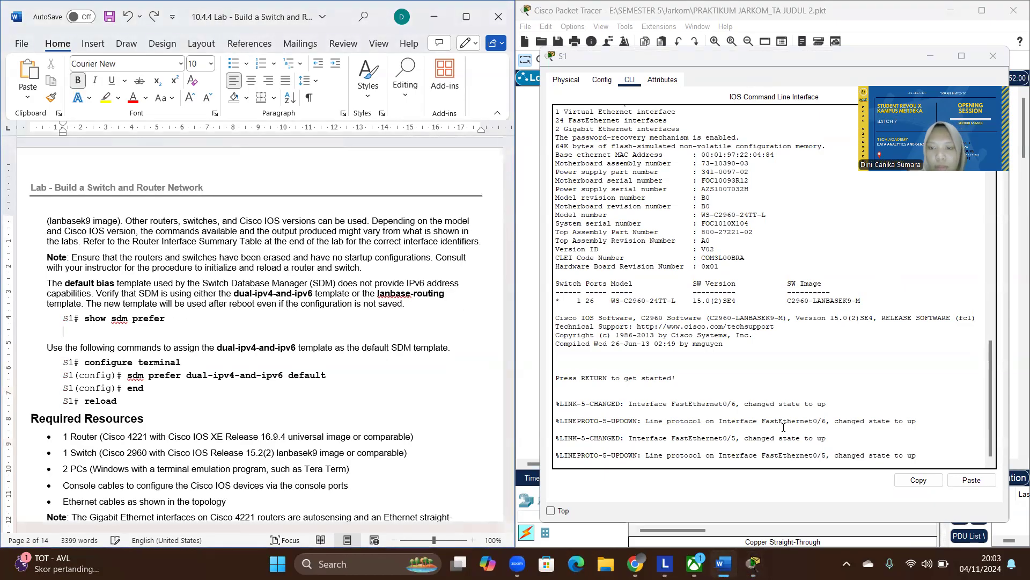
key("BackSpace")
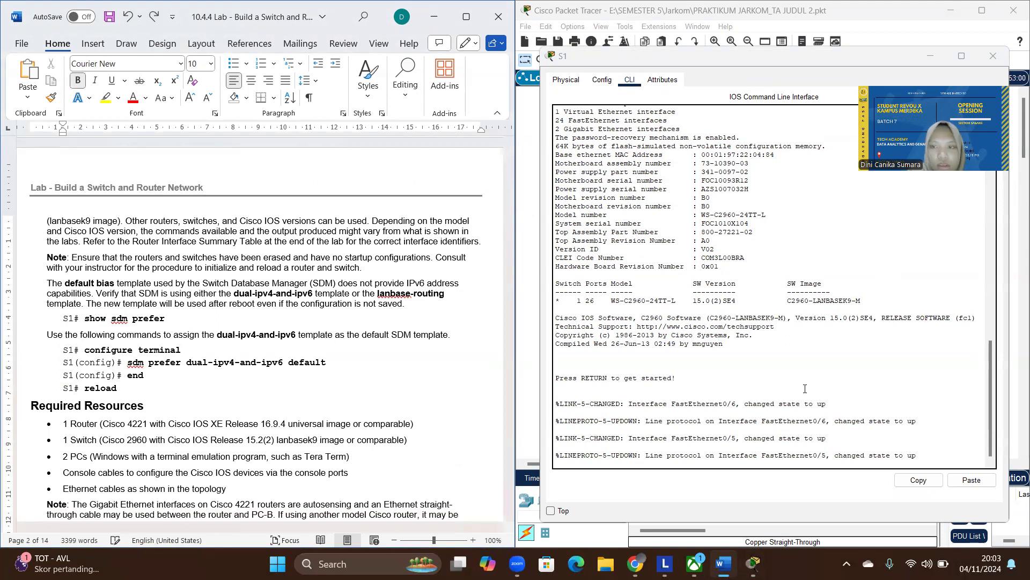
- Start the console session on switch S1 and enter privileged EXEC mode with the enable command
left_click(938, 455)
key("Return")
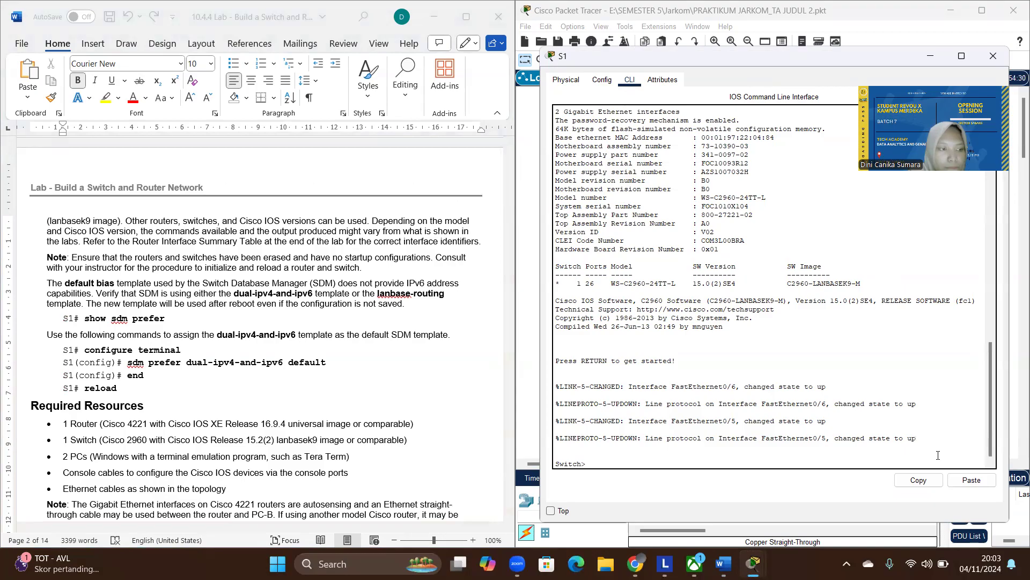
type("enable")
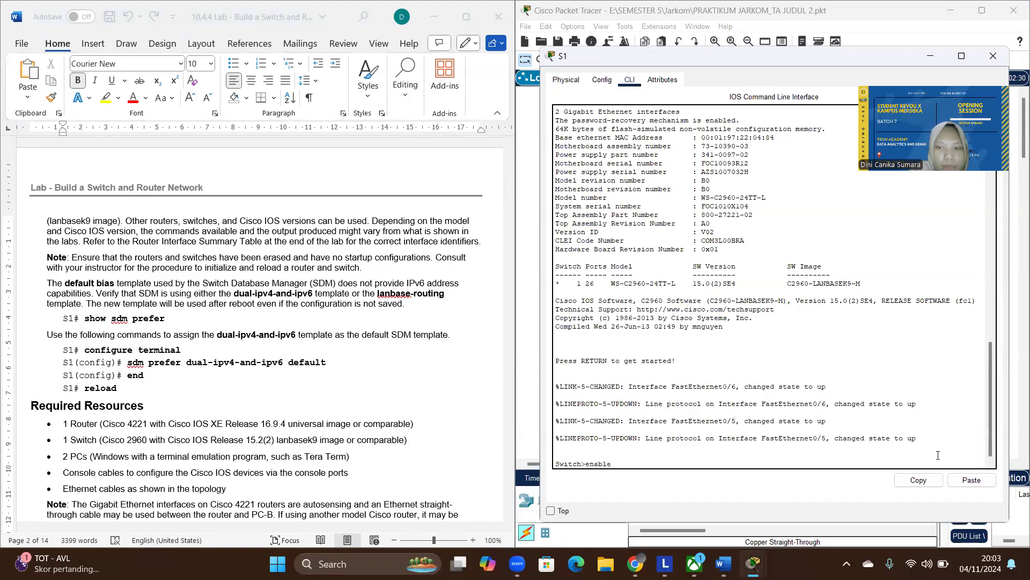
key("Return")
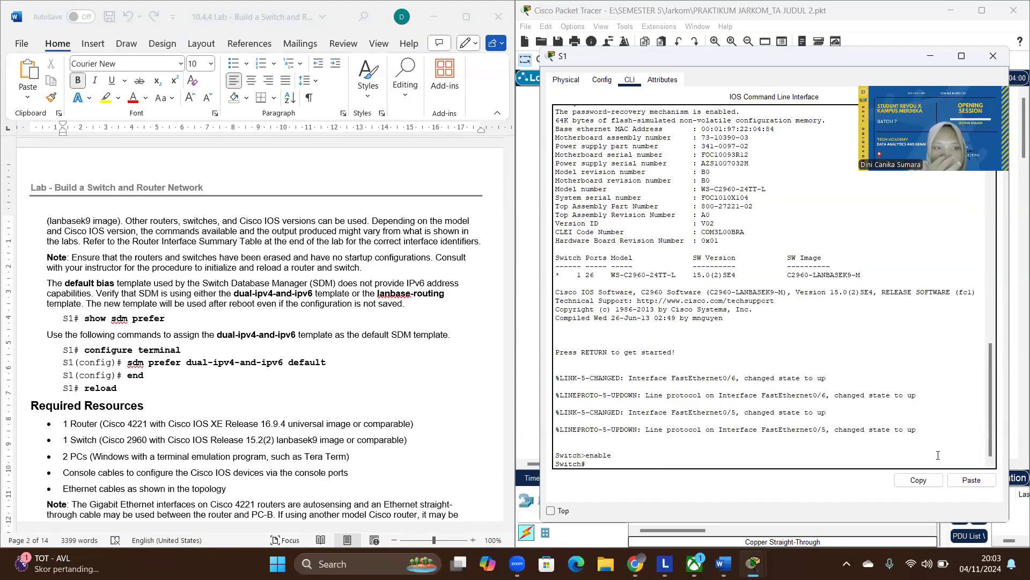
- Display S1's current SDM template with the show sdm prefer command
type("show")
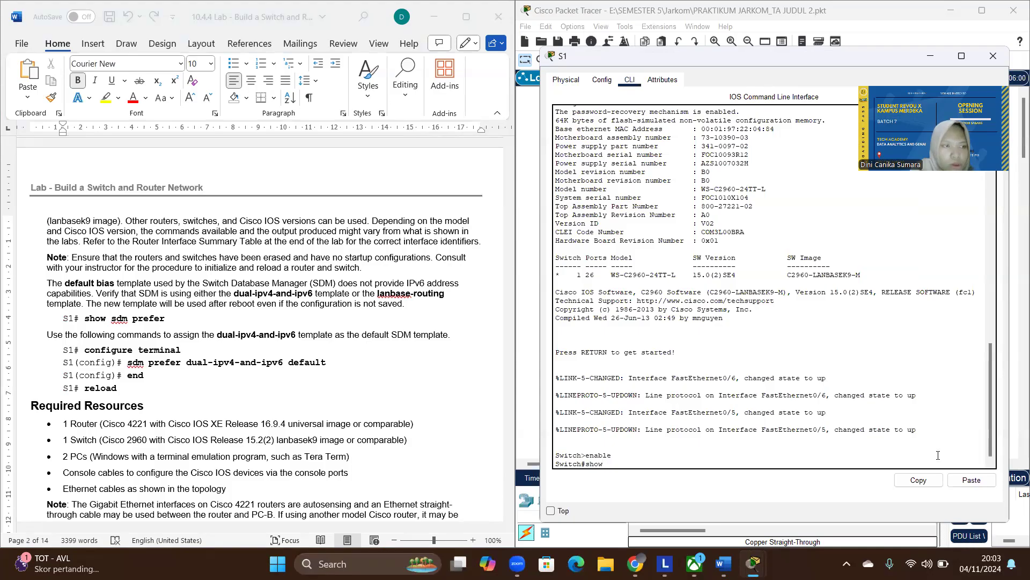
type(" sdm prefer")
key("Return")
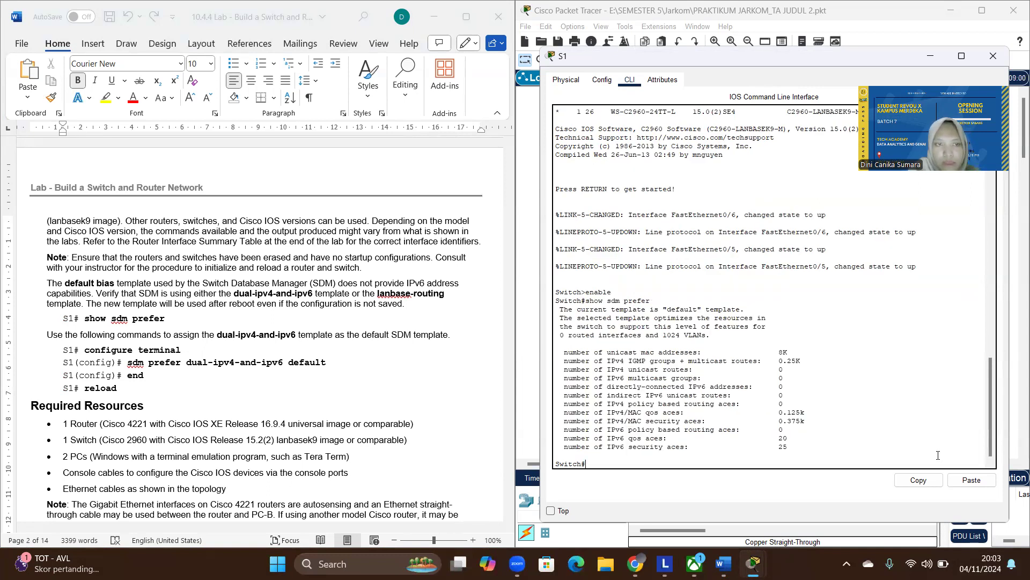
- Enter global configuration mode on switch S1 with configure terminal, correcting the misspelled command
type("con")
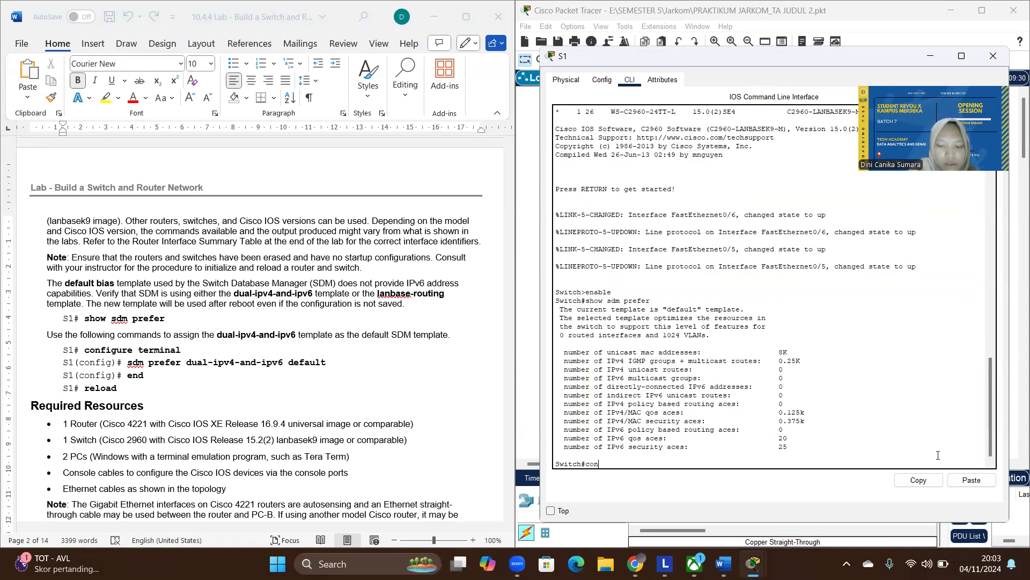
type("figeure ter")
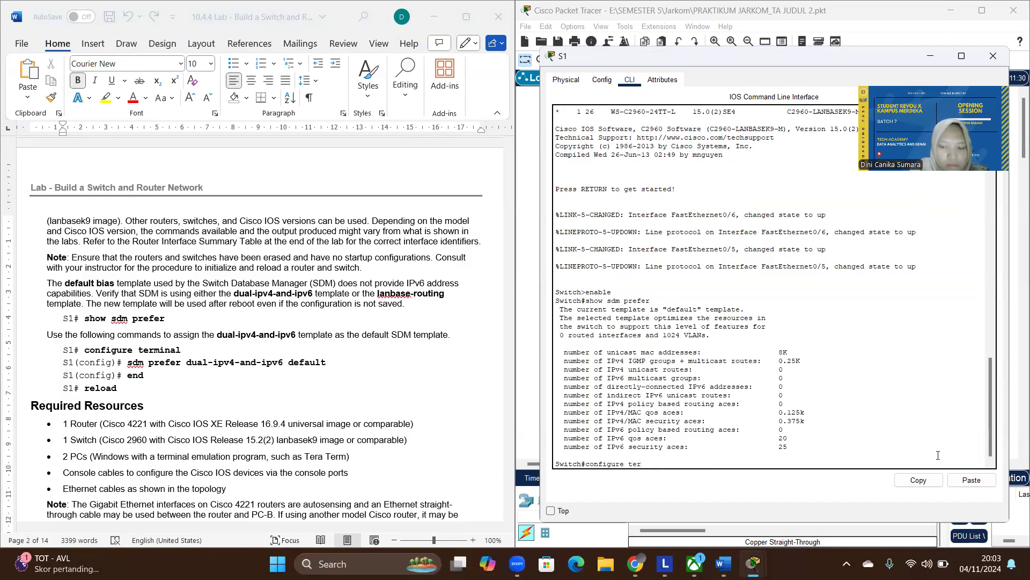
type("inal")
key("Return")
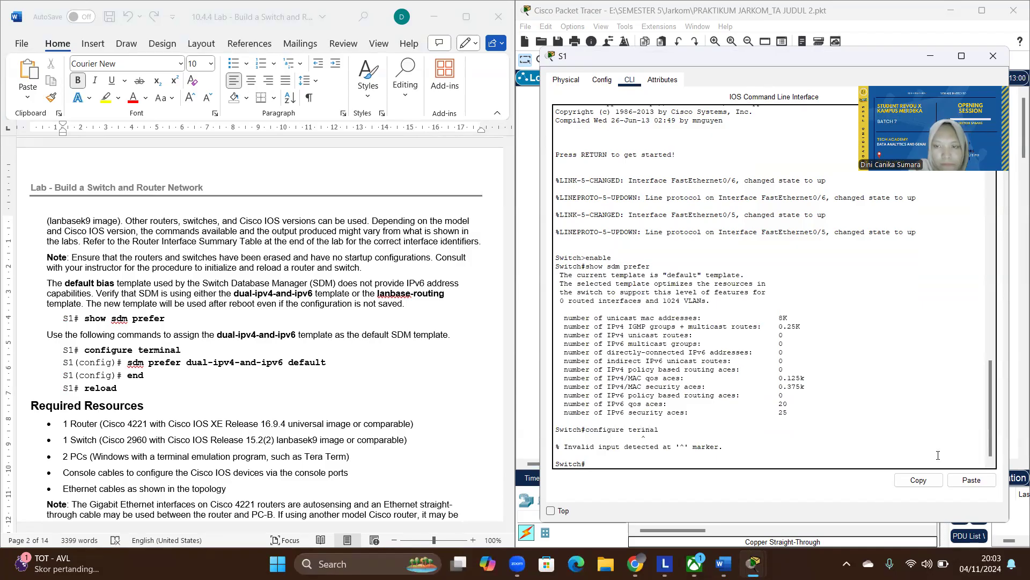
key("Up")
key("BackSpace")
key("BackSpace")
key("BackSpace")
type("mi")
key("BackSpace")
key("BackSpace")
key("BackSpace")
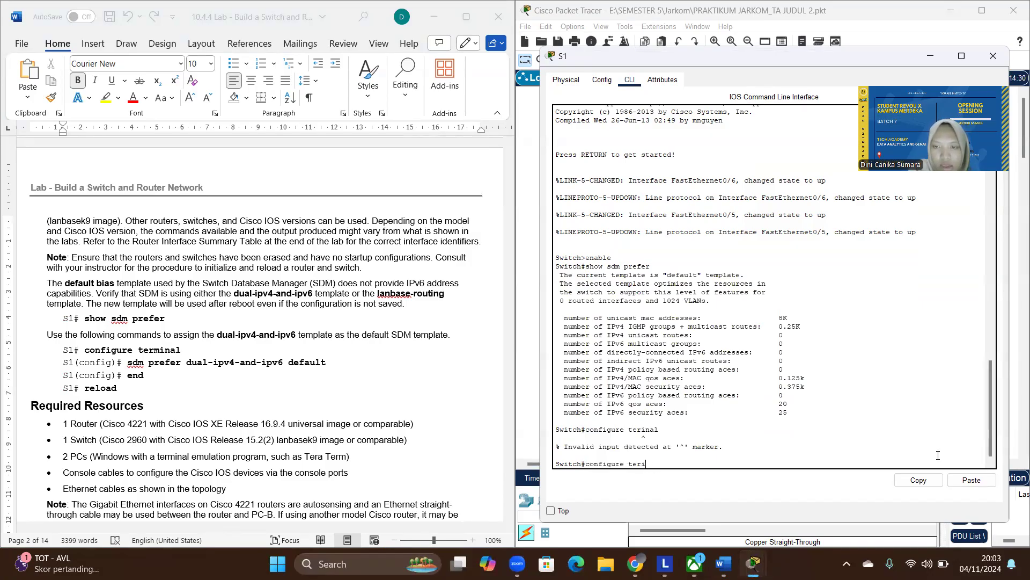
type("mina")
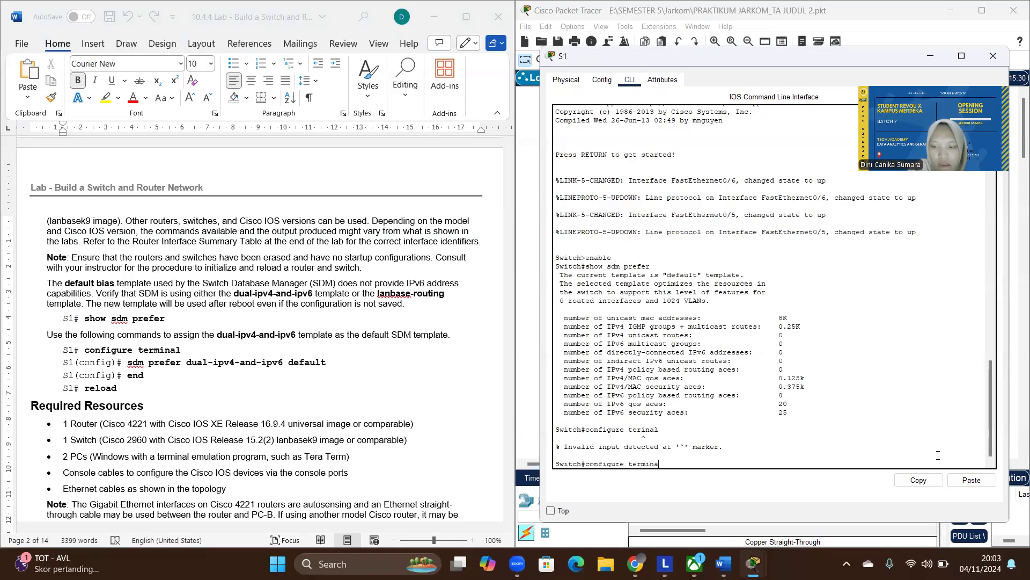
type("l")
key("Return")
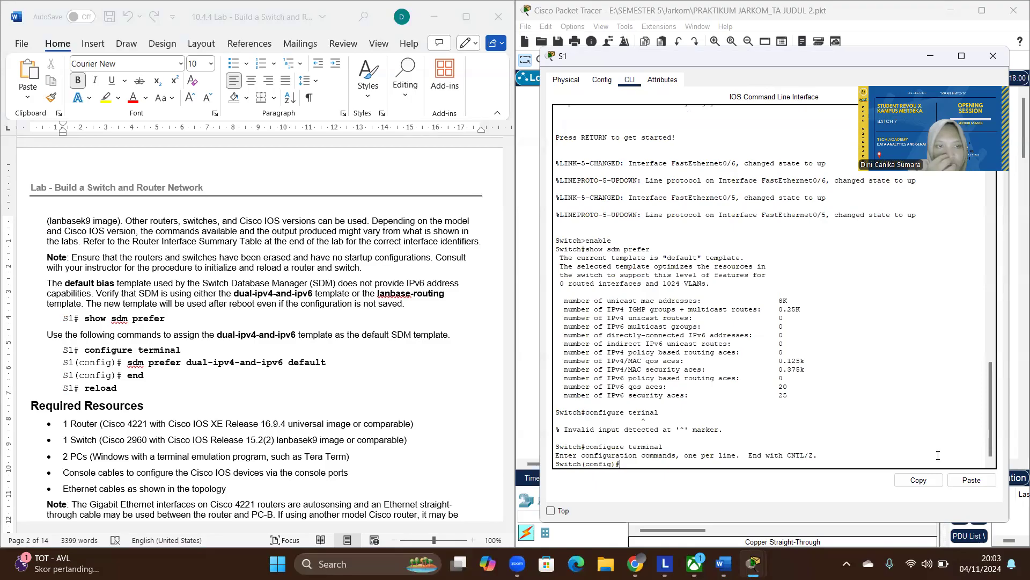
- Assign the dual-ipv4-and-ipv6 template as S1's default with sdm prefer dual-ipv4-and-ipv6 default
type("sdm ")
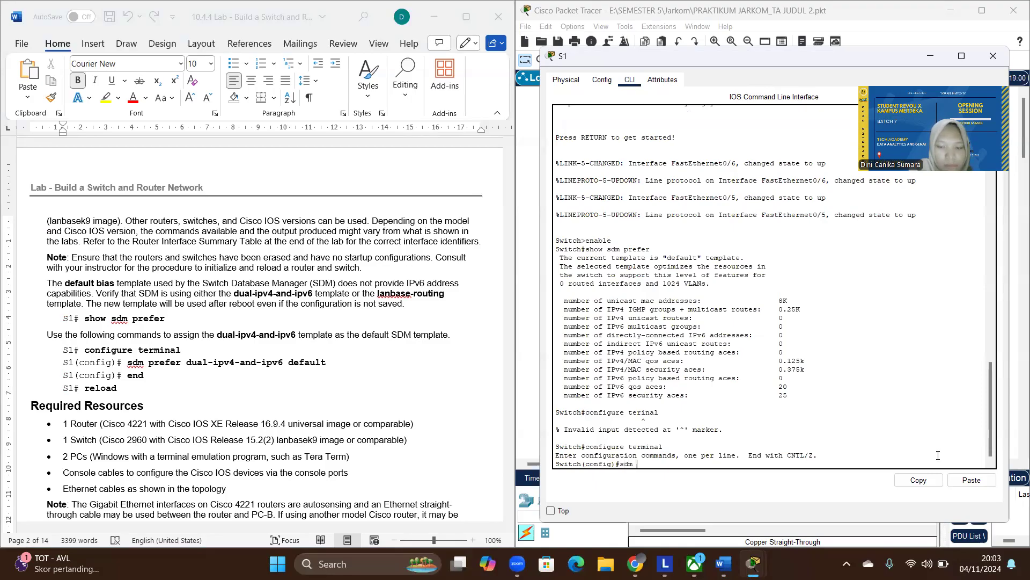
type("prefer dual-ipv4-")
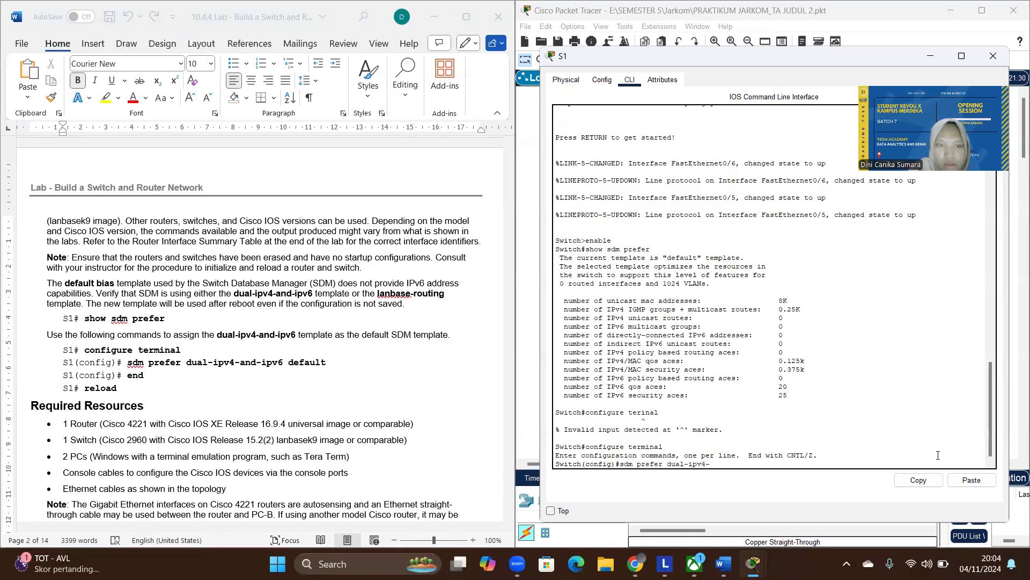
type("and-")
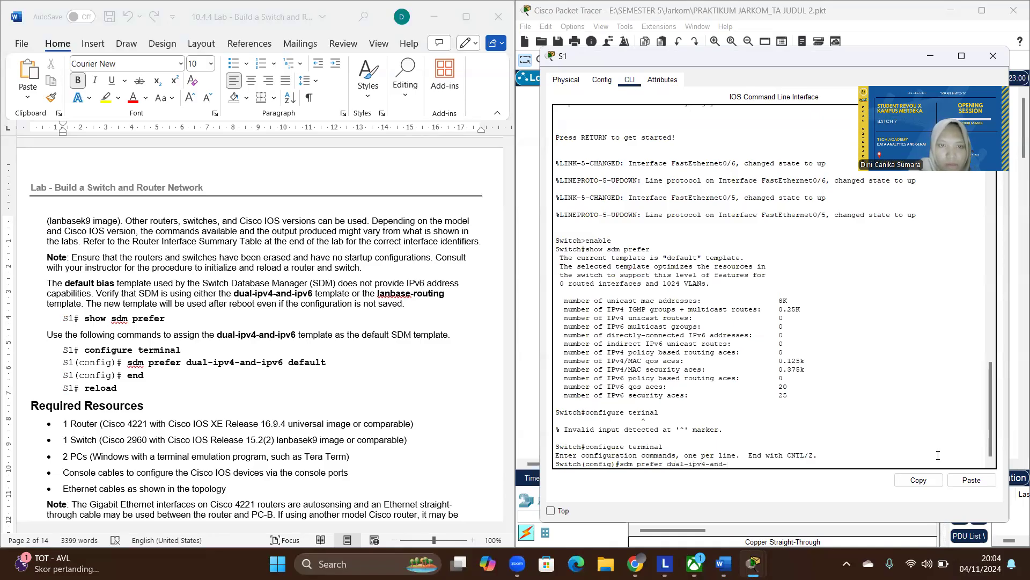
type("ipv6")
key("Return")
key("Up")
key("Left")
key("Left")
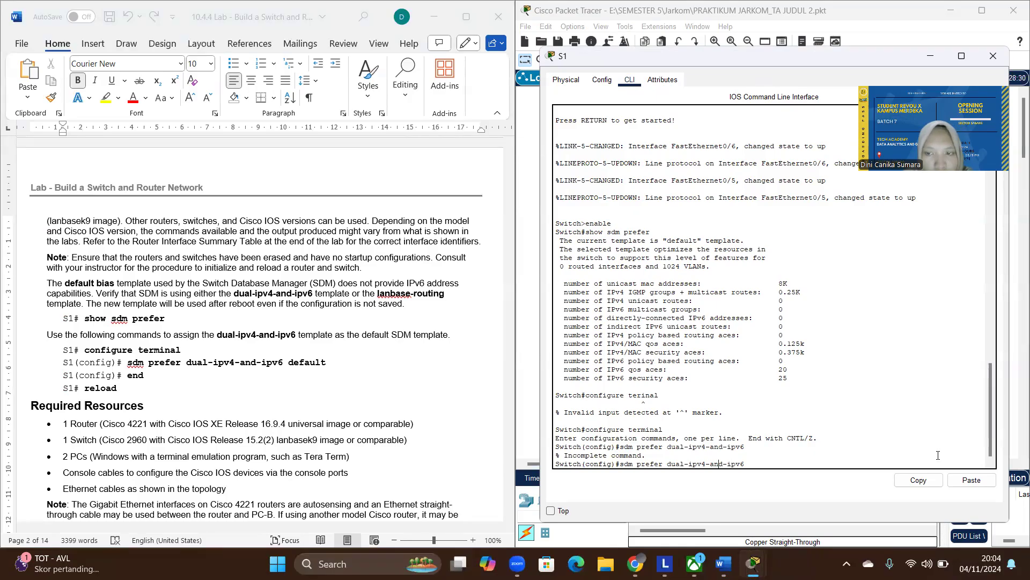
type("defaul")
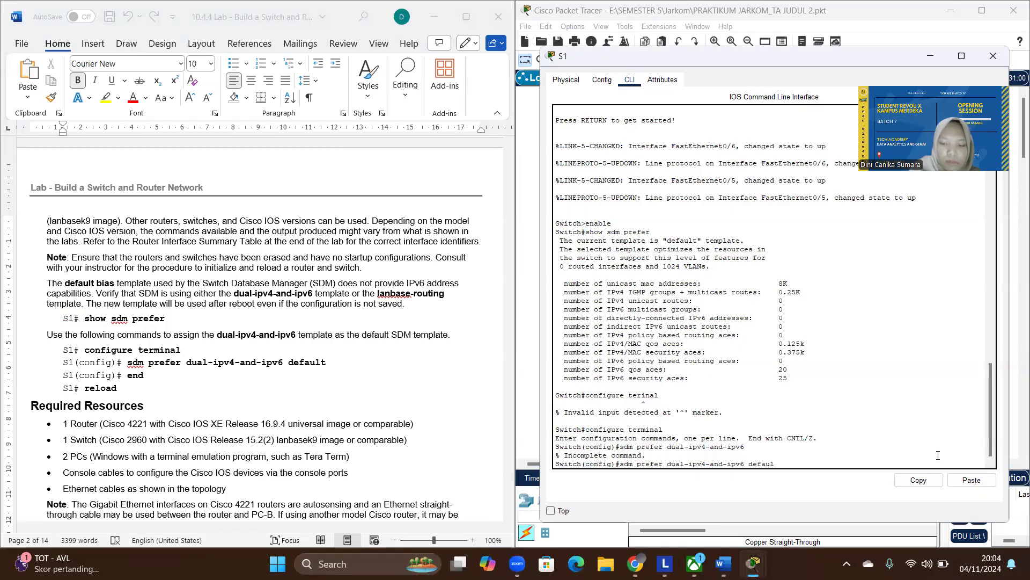
type("t")
key("Return")
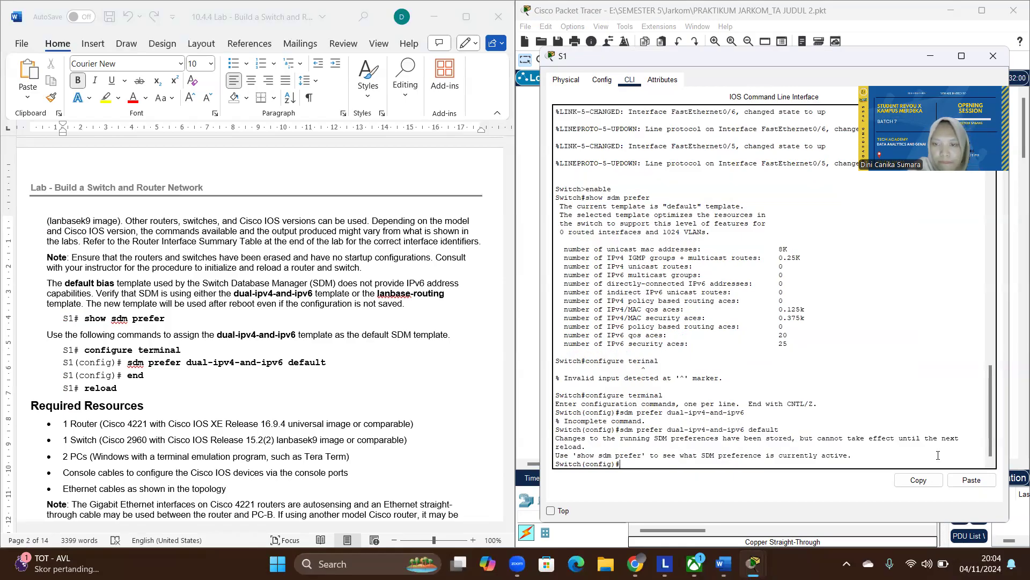
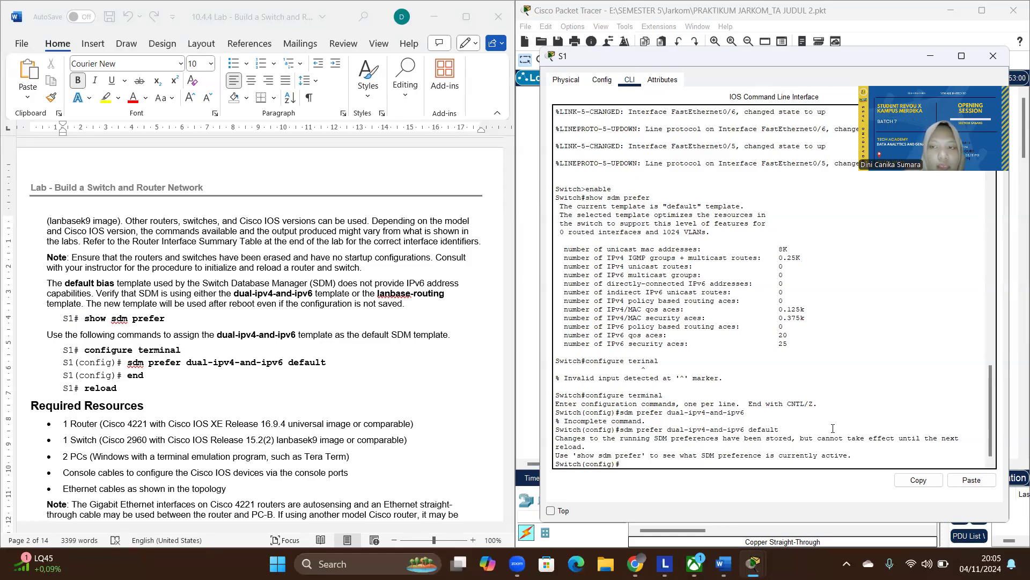
- Leave configuration mode with end and reload S1, answering no to saving the modified configuration
type("end")
key("Return")
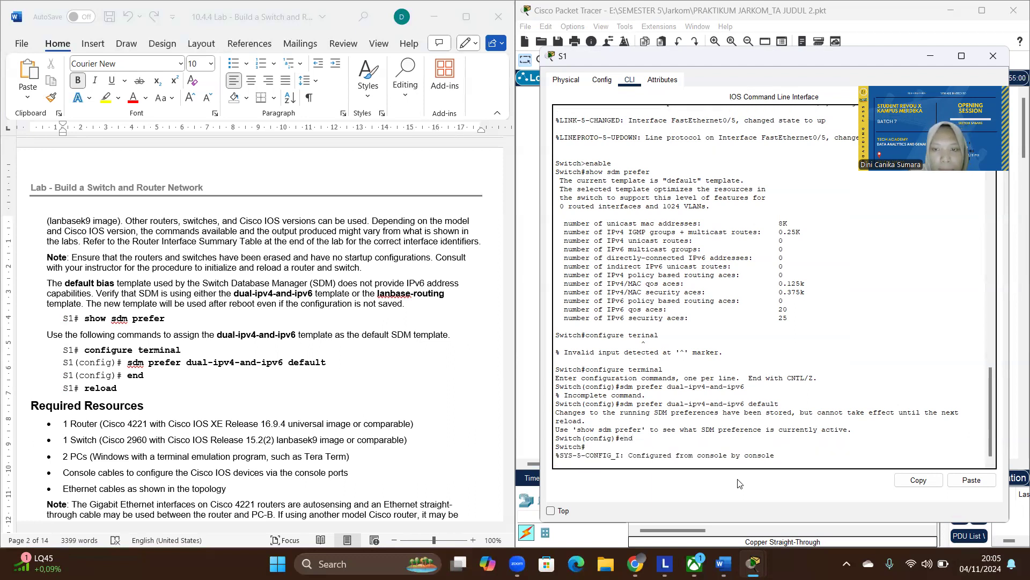
key("Return")
type("reload")
key("Return")
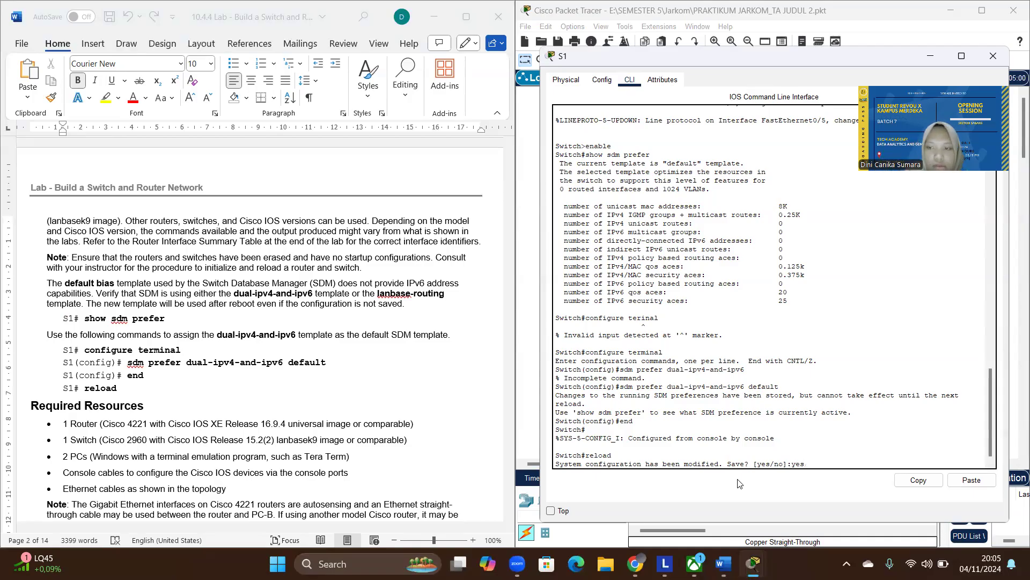
type("no")
key("Return")
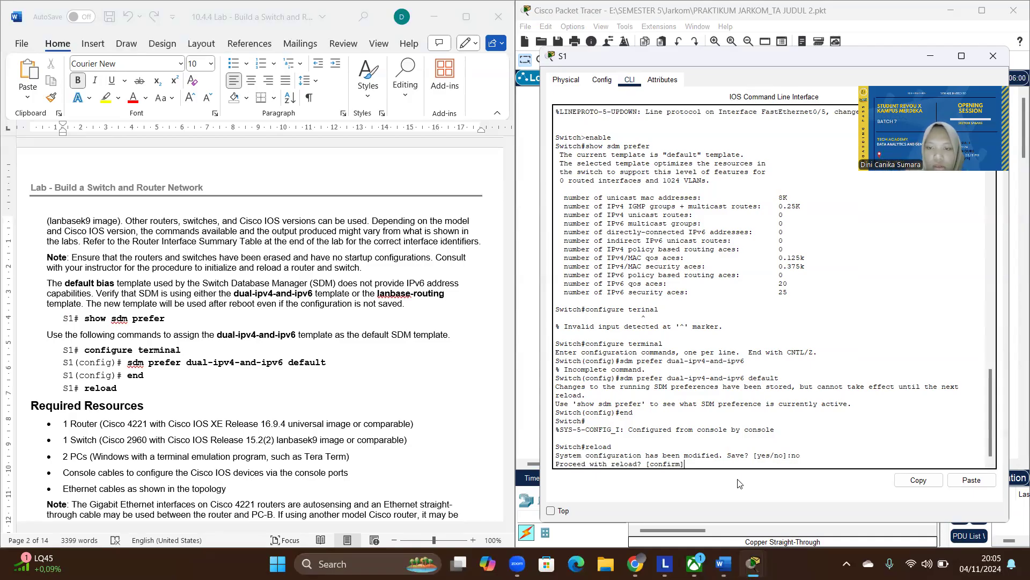
key("Return")
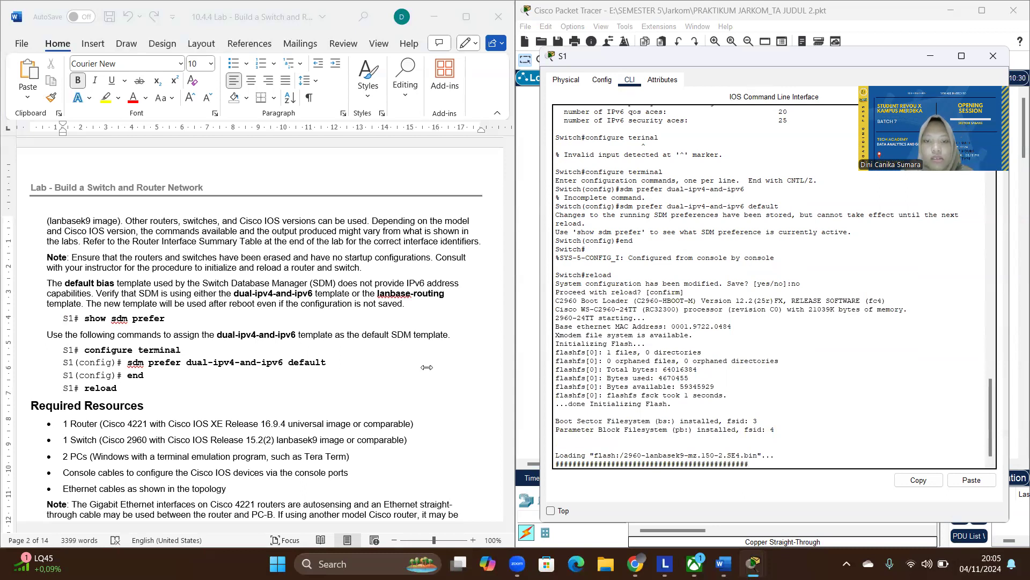
- Find the "Step 3: Configure the switch" instructions in the lab document and start the console session on the reloaded S1
scroll(426, 367, "down", 10)
scroll(427, 367, "down", 15)
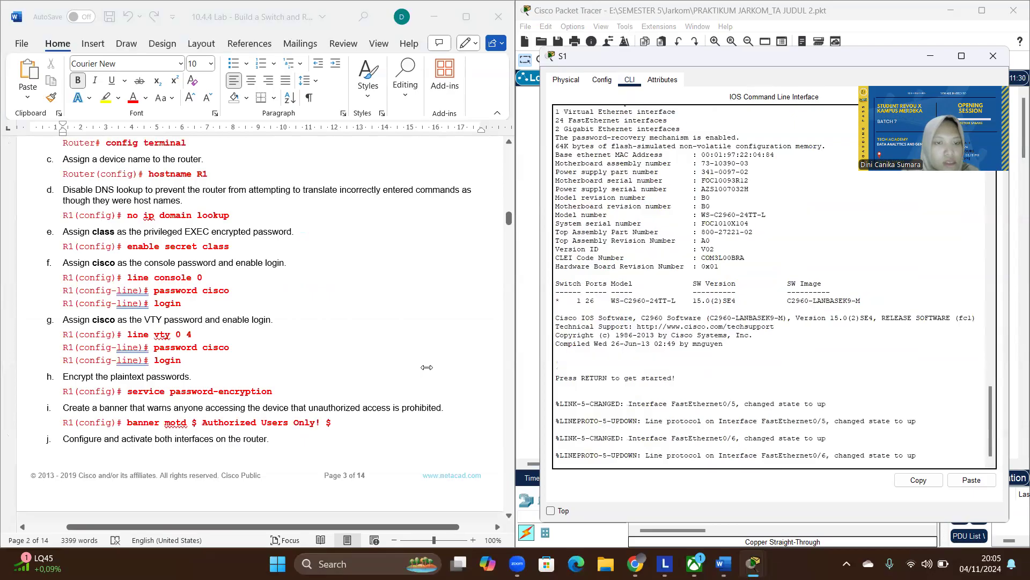
scroll(426, 367, "up", 10)
scroll(426, 367, "down", 10)
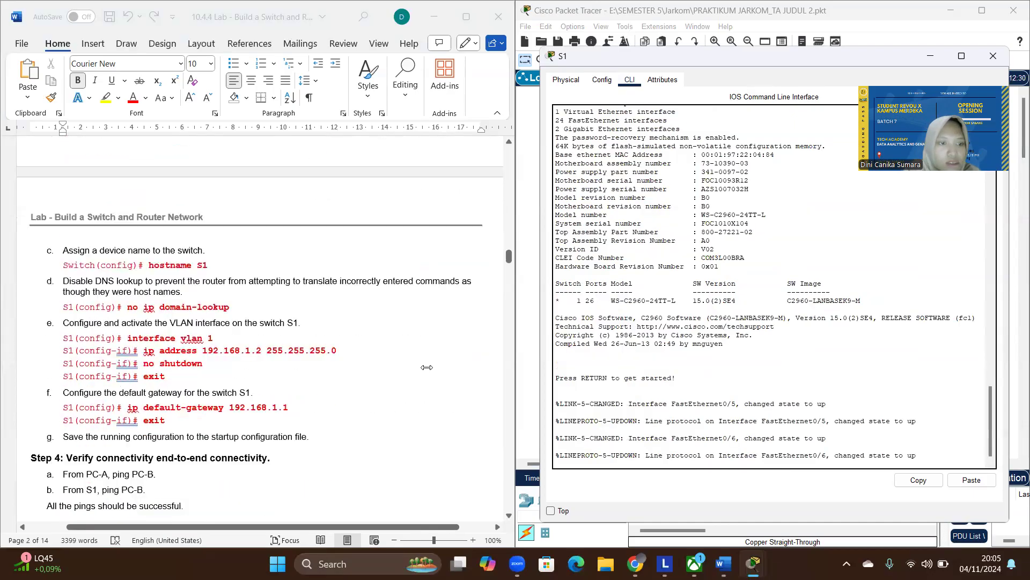
scroll(427, 367, "down", 5)
scroll(427, 367, "up", 15)
scroll(426, 367, "down", 5)
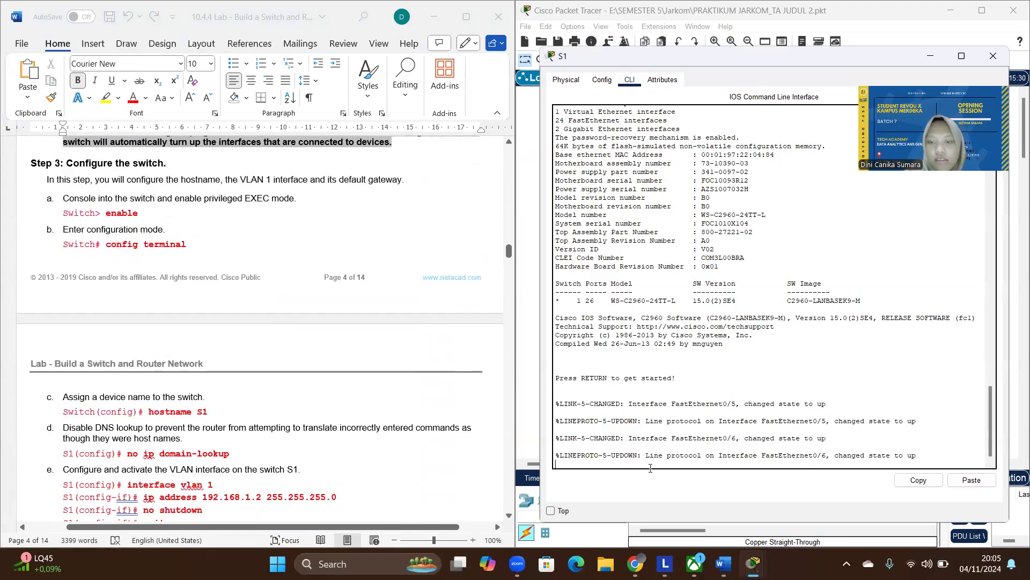
key("Return")
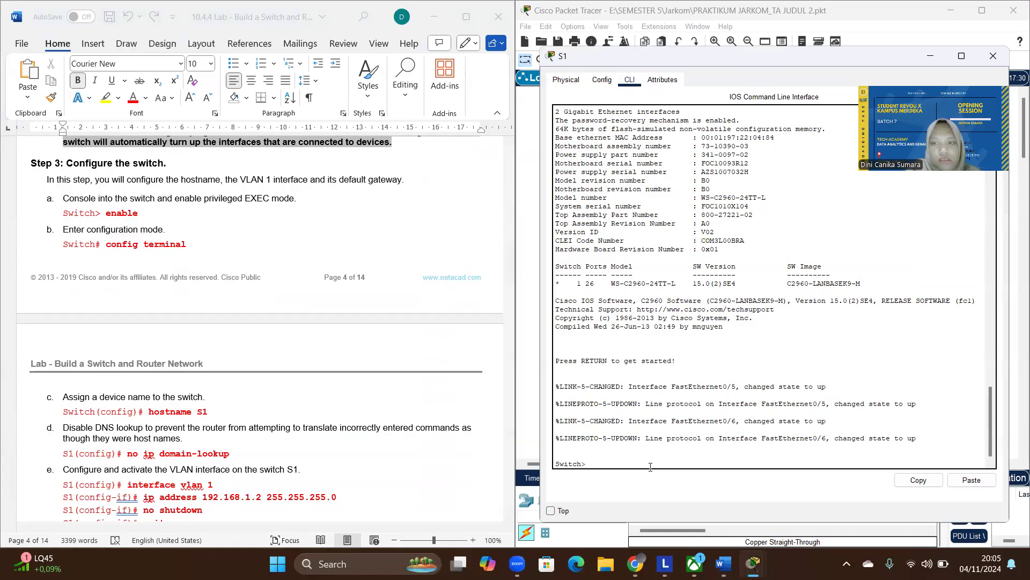
type("reload")
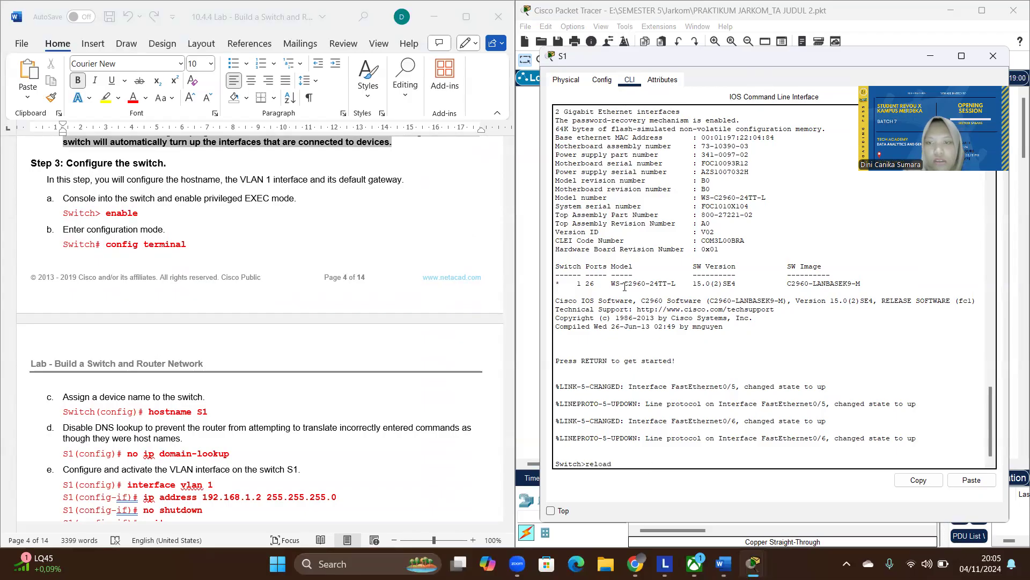
key("Return")
key("Return")
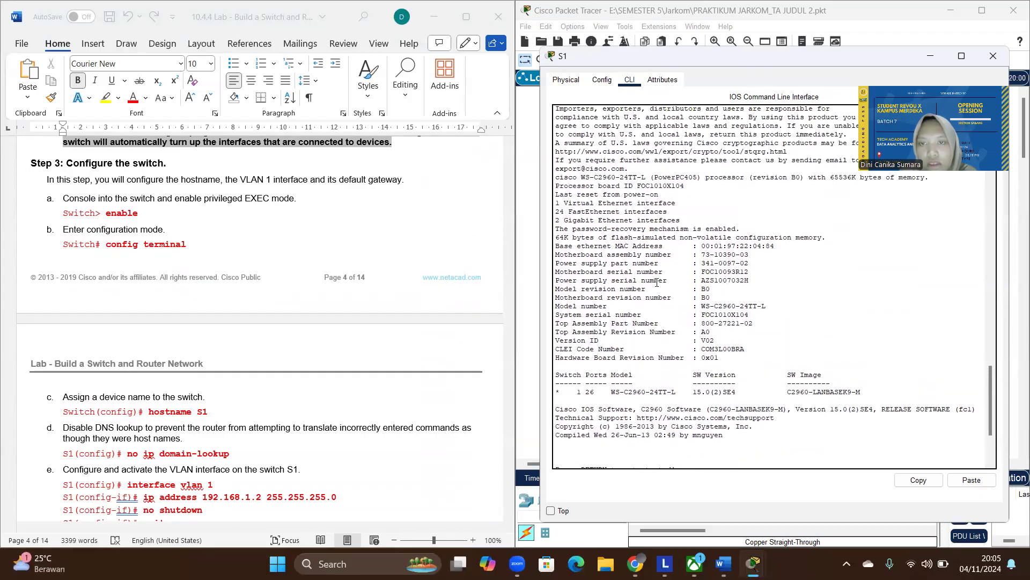
scroll(657, 283, "up", 15)
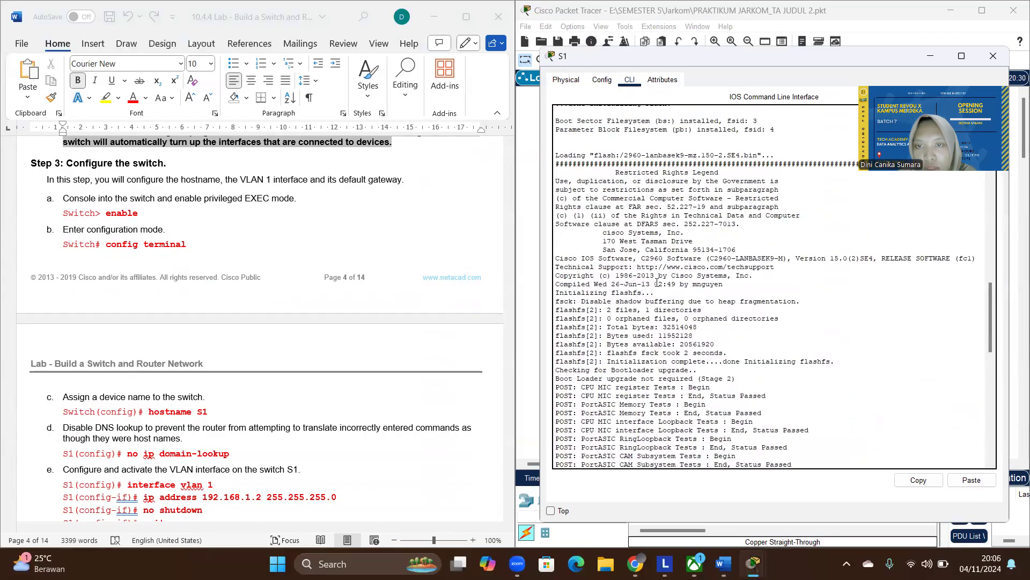
scroll(656, 283, "up", 6)
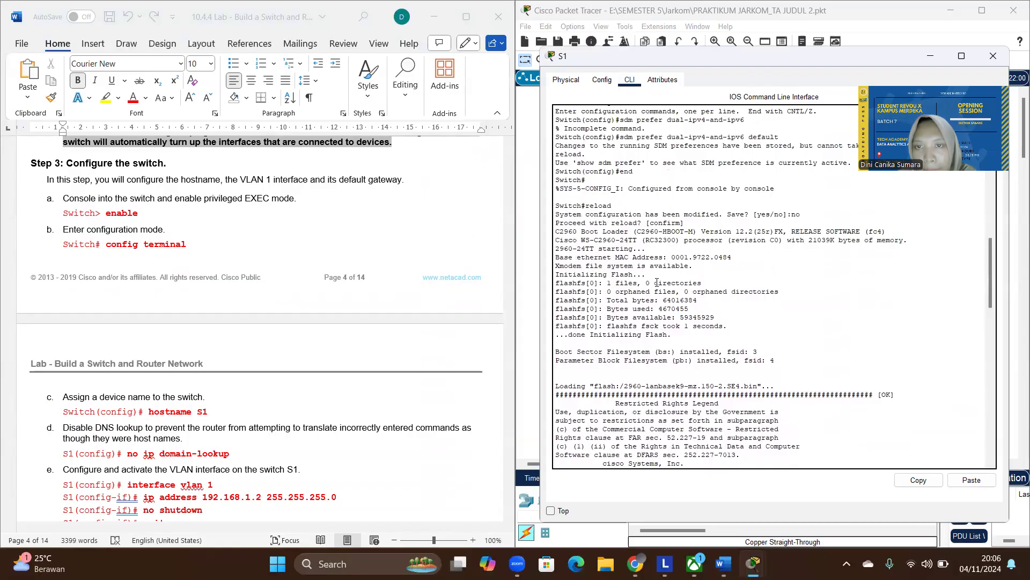
scroll(635, 232, "down", 20)
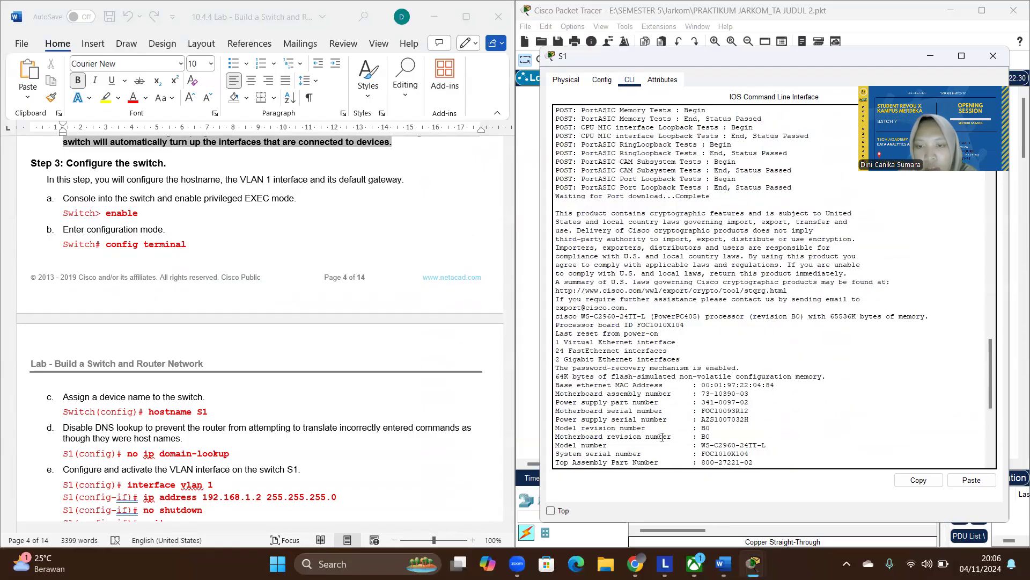
type("re")
key("BackSpace")
key("BackSpace")
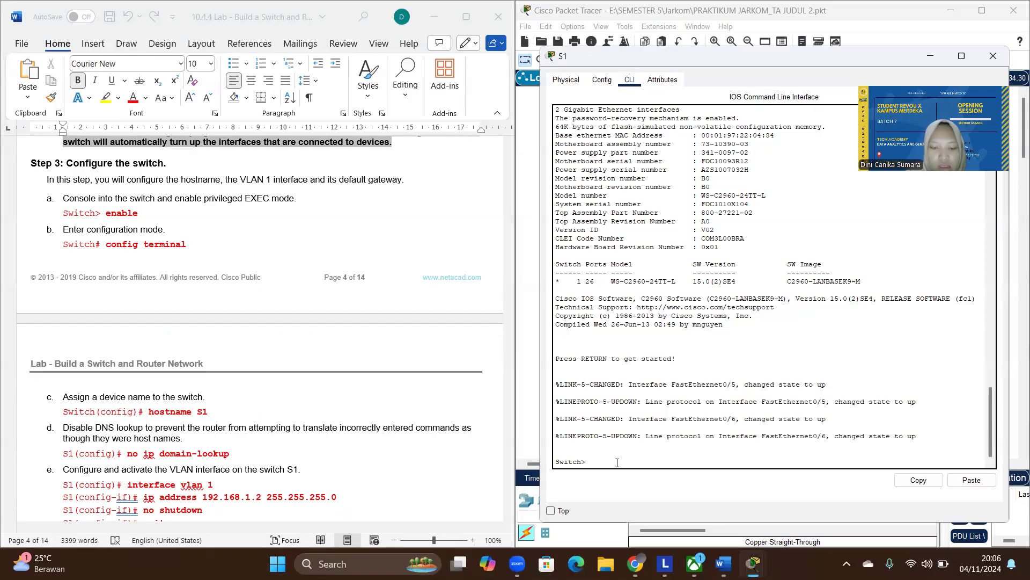
- Enter privileged EXEC mode on the switch with enable, and global configuration mode with config terminal
type("enable")
key("Return")
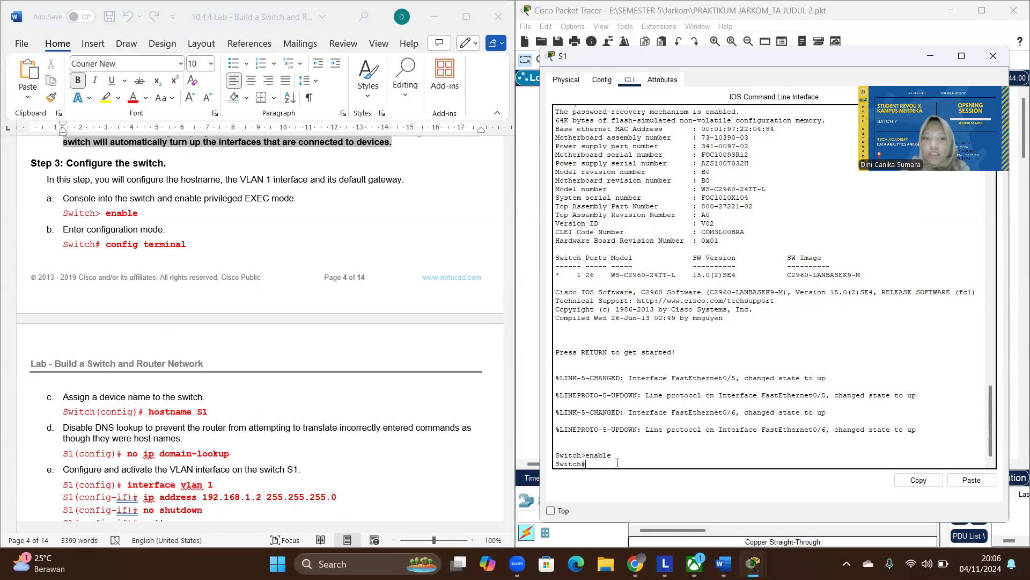
type("config terminal")
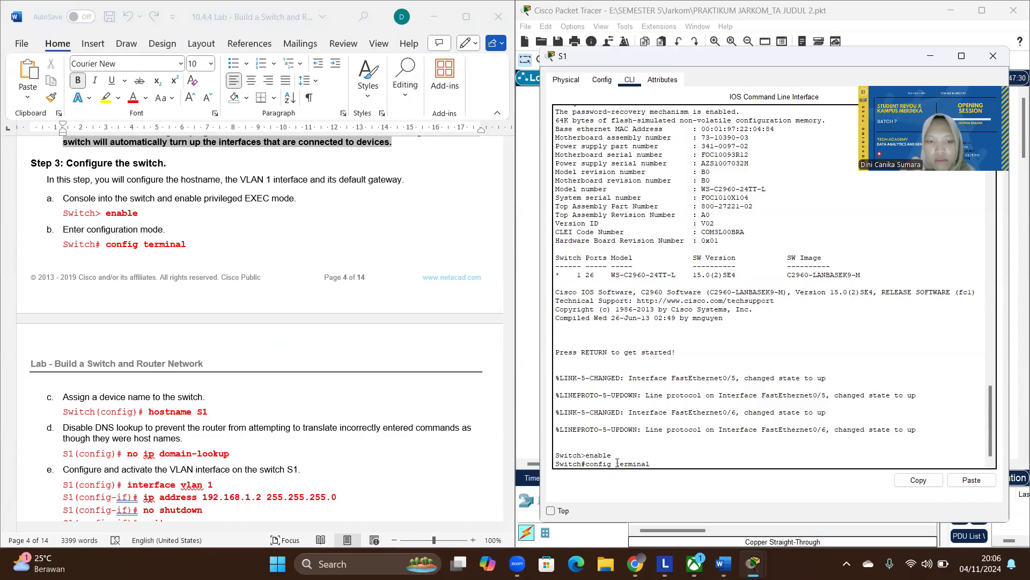
key("Return")
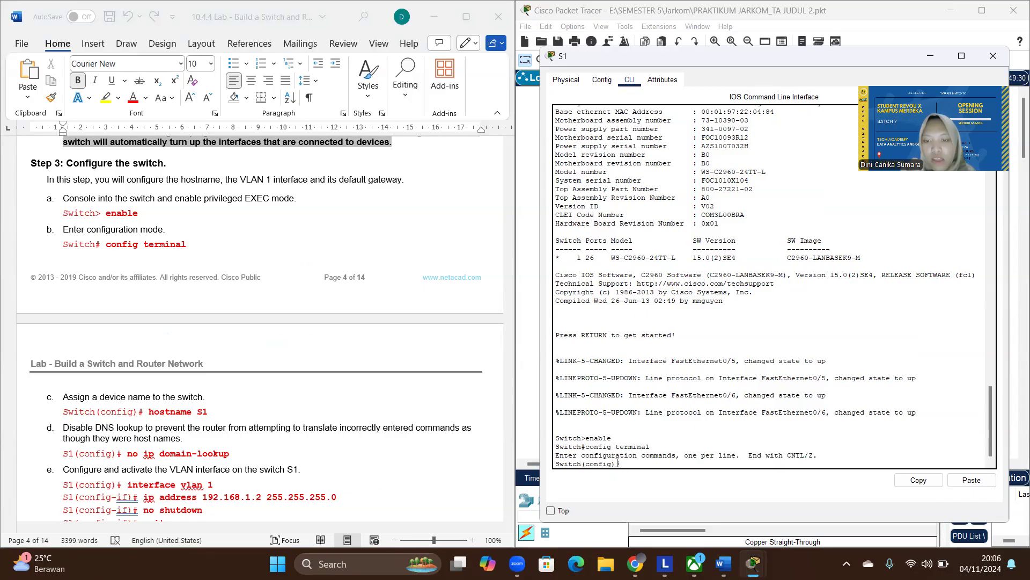
- Assign the device name S1 to the switch with the hostname command
type("hostname")
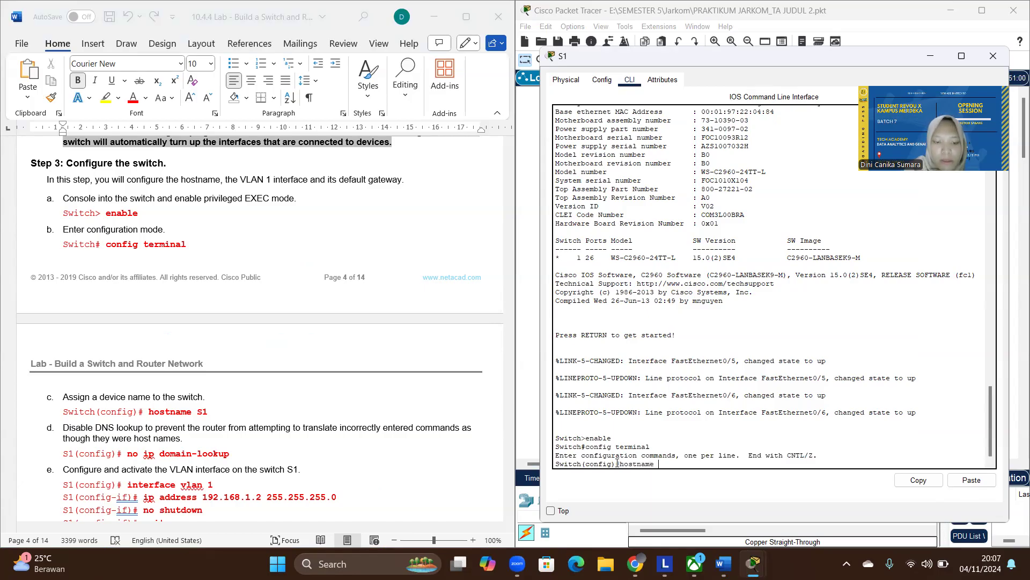
key("Caps_Lock")
type("S1")
key("Caps_Lock")
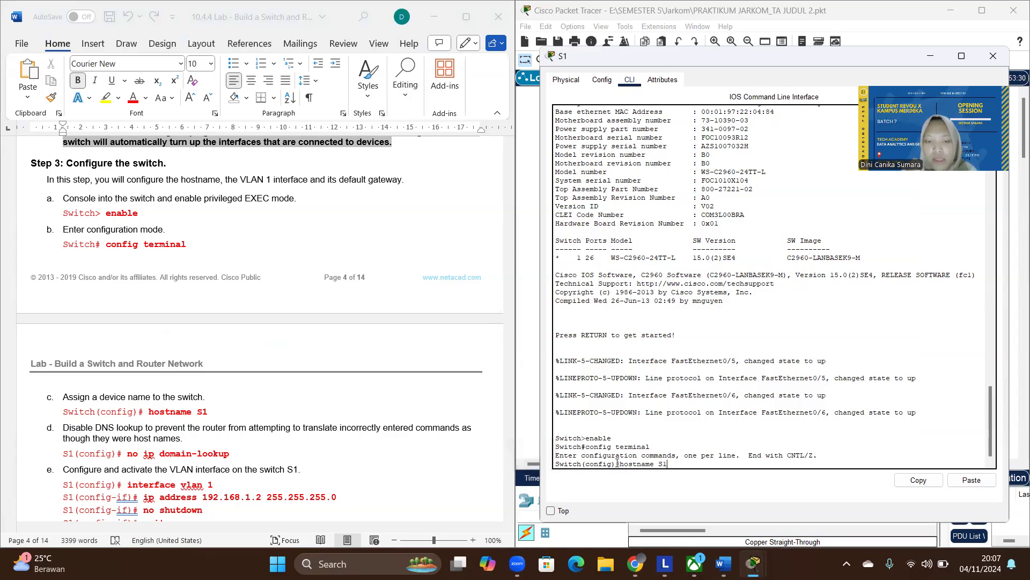
key("Return")
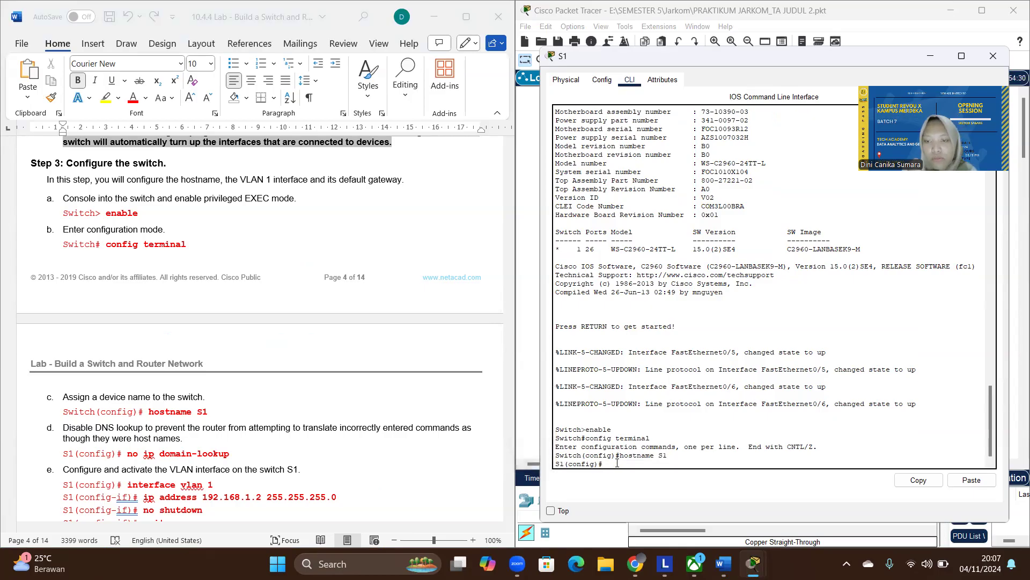
- Disable DNS lookup on S1 with the no ip domain-lookup command
type("no")
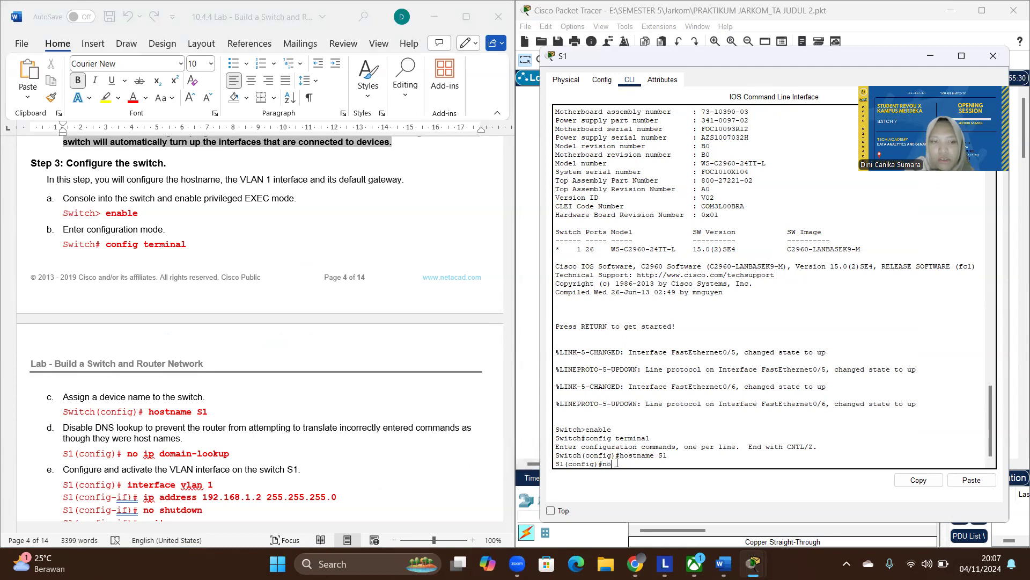
type(" ip domain-lookup")
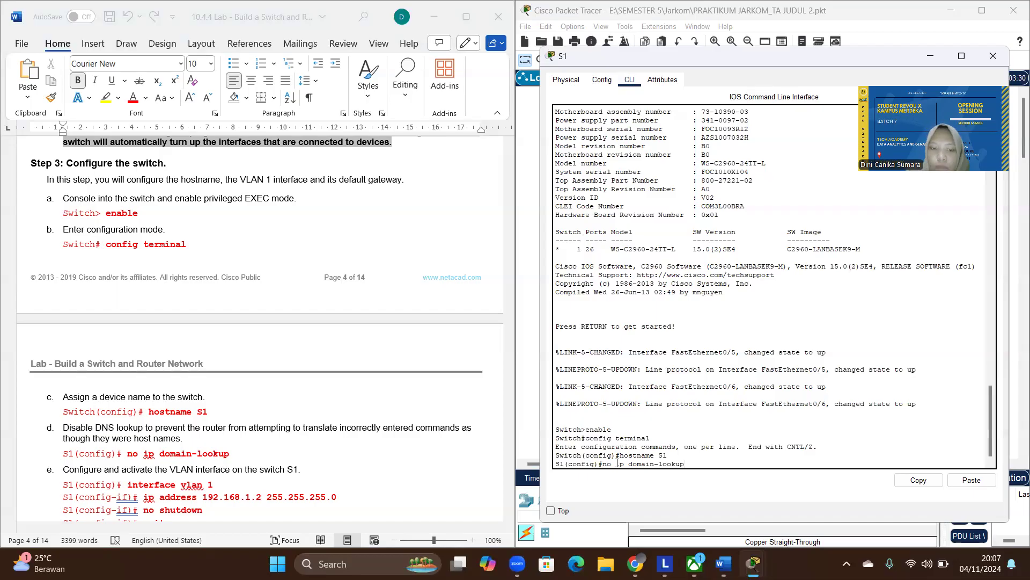
key("Return")
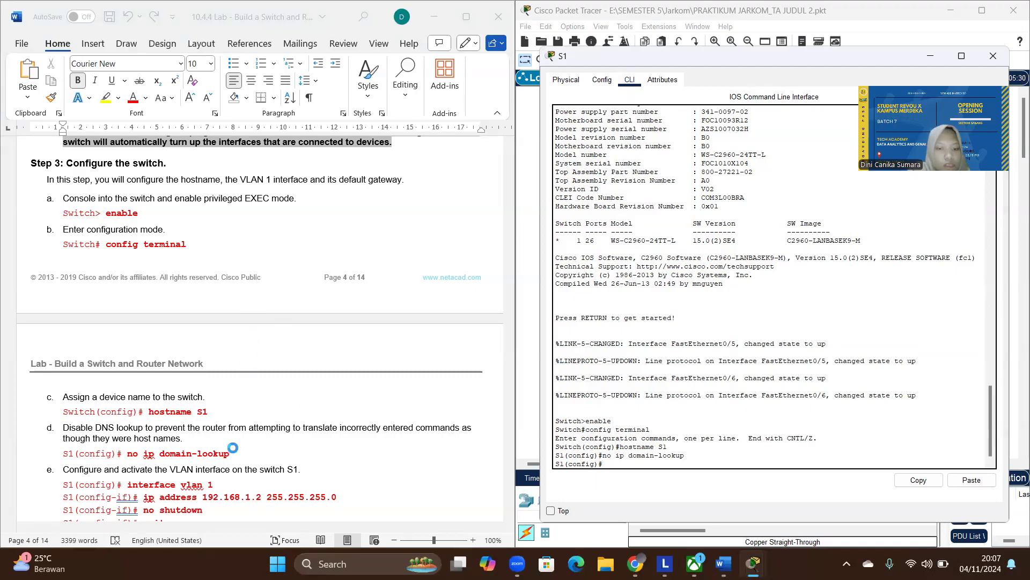
- Copy the interface vlan 1 command from the lab document and run it on S1's command line
scroll(232, 447, "down", 2)
scroll(232, 447, "right", 1)
scroll(232, 447, "down", 2)
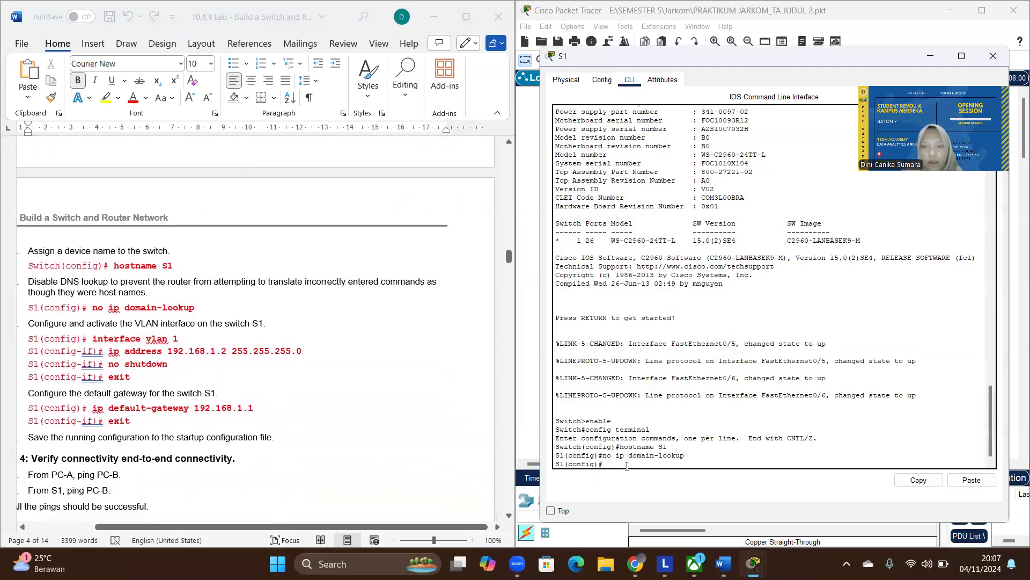
left_click(182, 342)
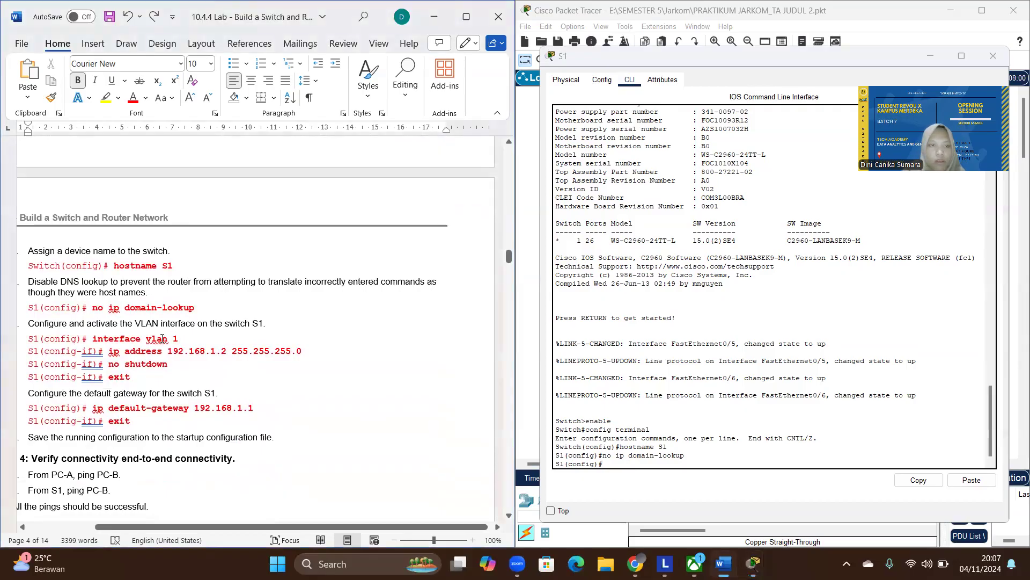
left_click_drag(180, 338, 92, 340)
key("ctrl+c")
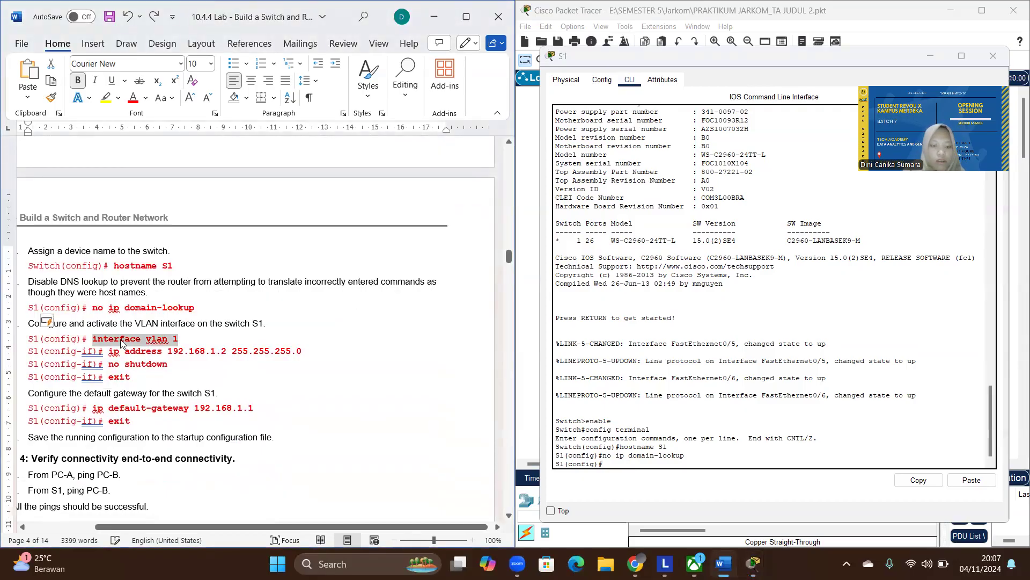
left_click(728, 463)
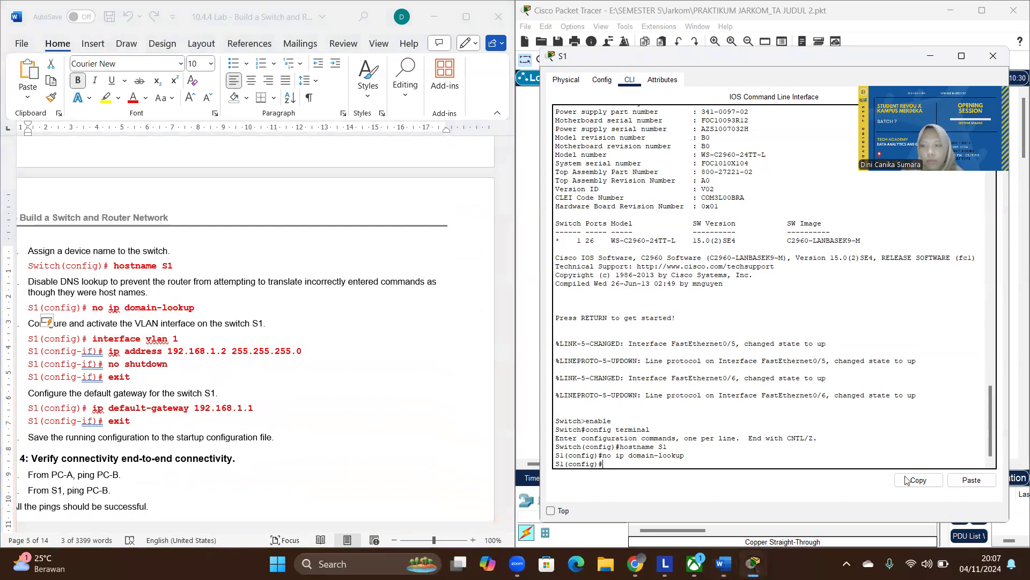
left_click(971, 480)
key("Return")
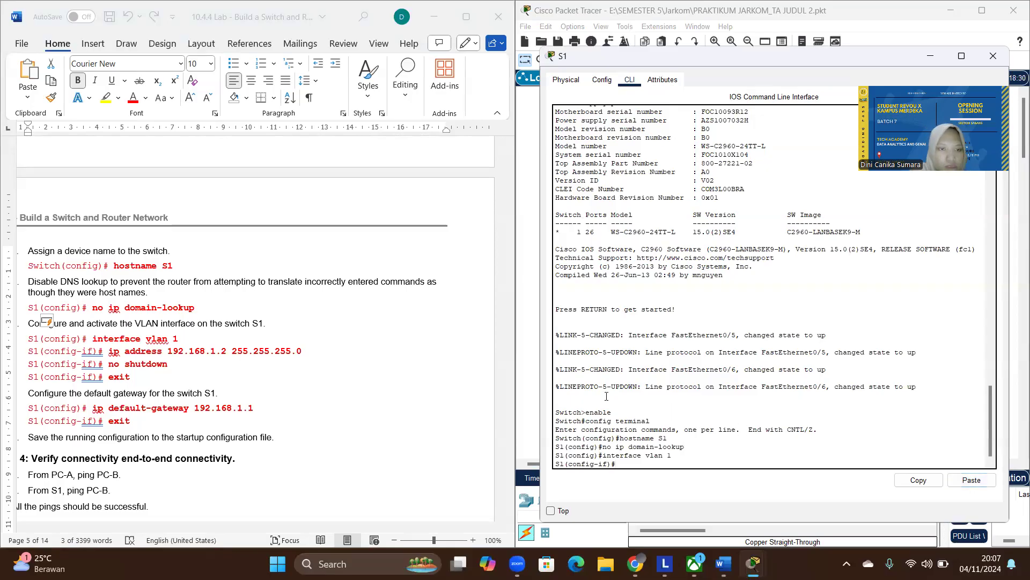
- Assign IP address 192.168.1.2 with mask 255.255.255.0 to S1's VLAN 1 interface, copying the command from the lab document
left_click(153, 372)
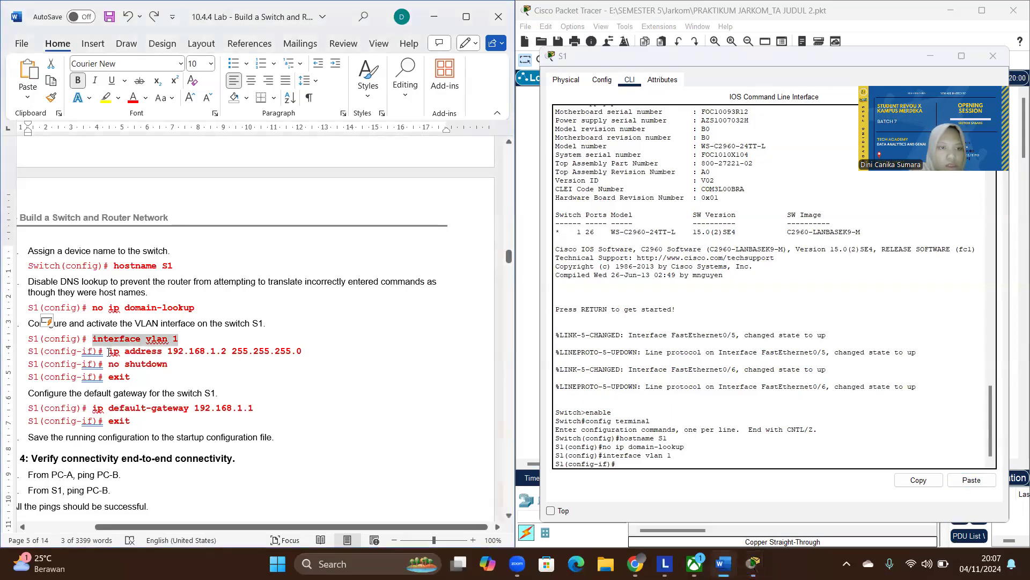
left_click_drag(109, 352, 301, 357)
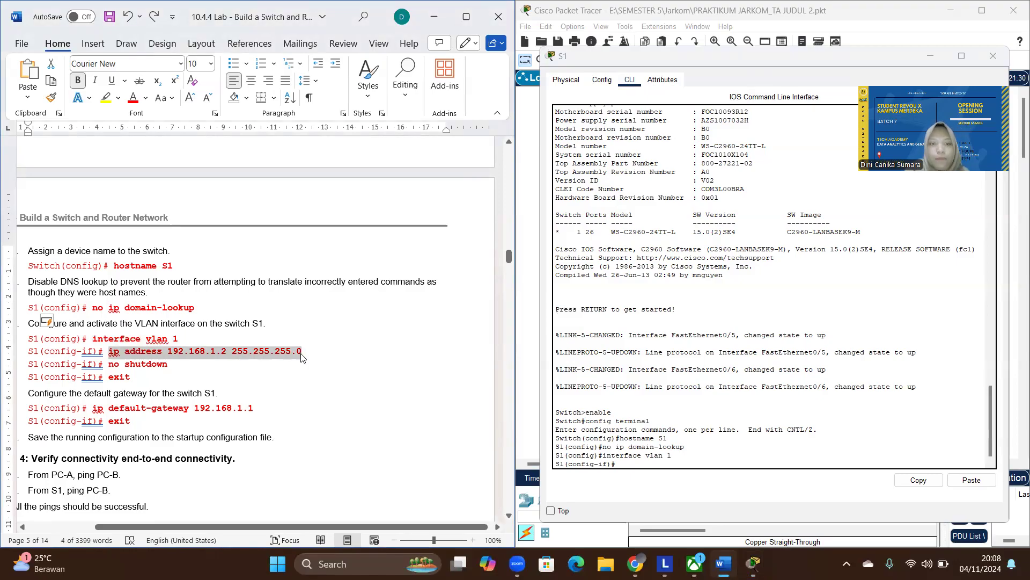
left_click(953, 477)
left_click(953, 477)
left_click(782, 466)
key("Return")
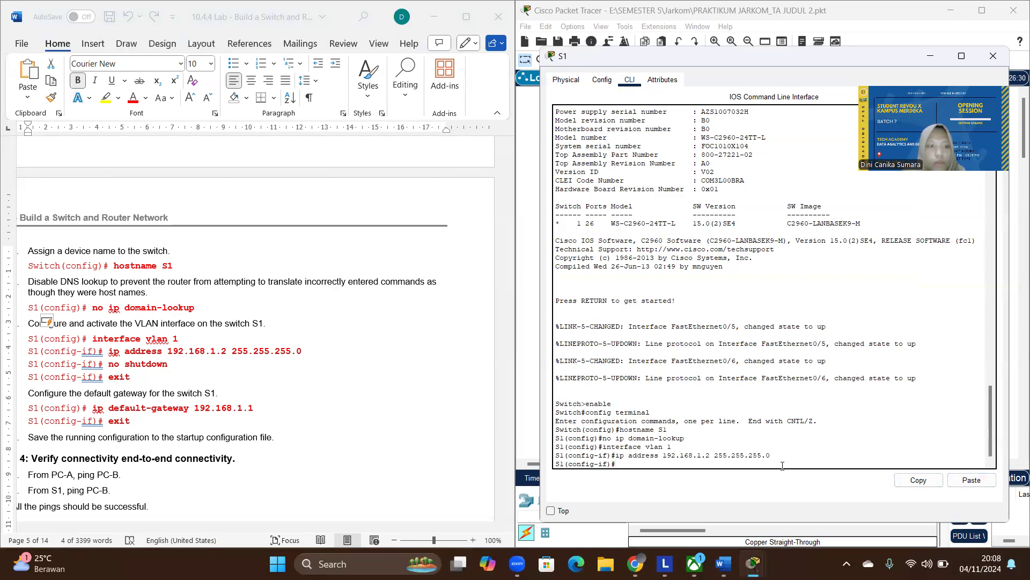
- Activate S1's VLAN 1 interface with the no shutdown command and exit interface configuration mode
type("no shutdonw")
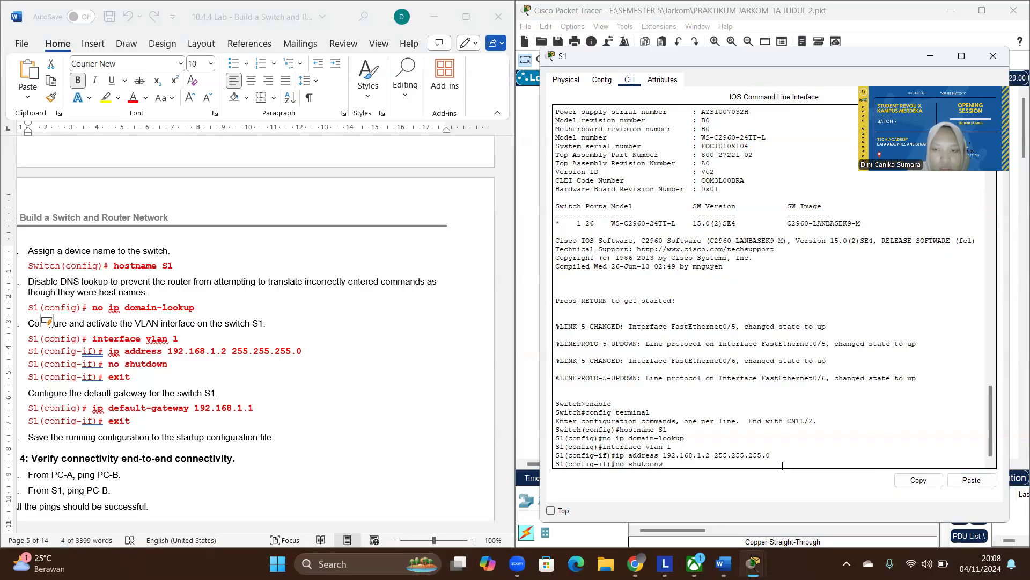
key("BackSpace")
key("BackSpace")
type("wn")
key("Return")
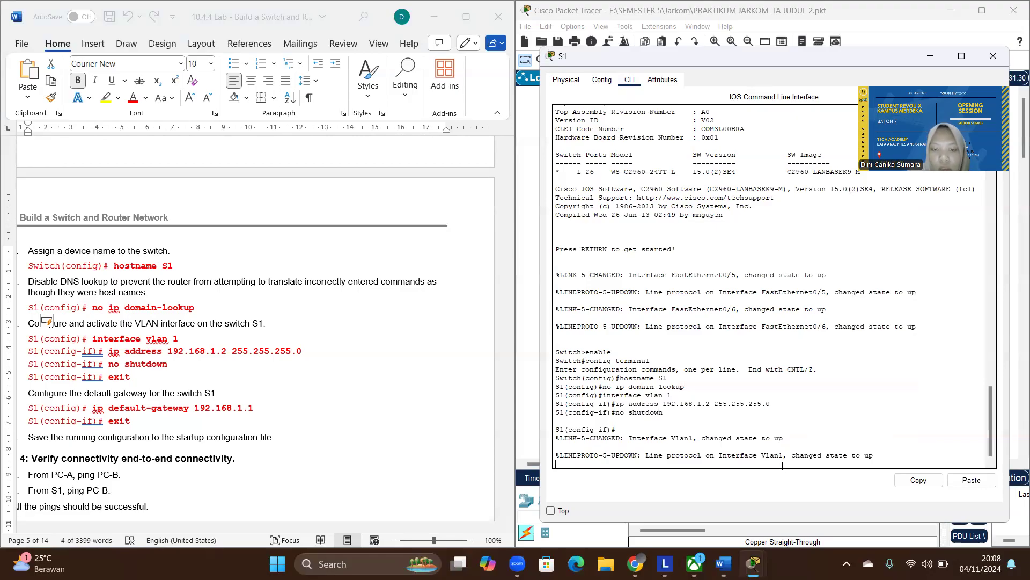
key("Return")
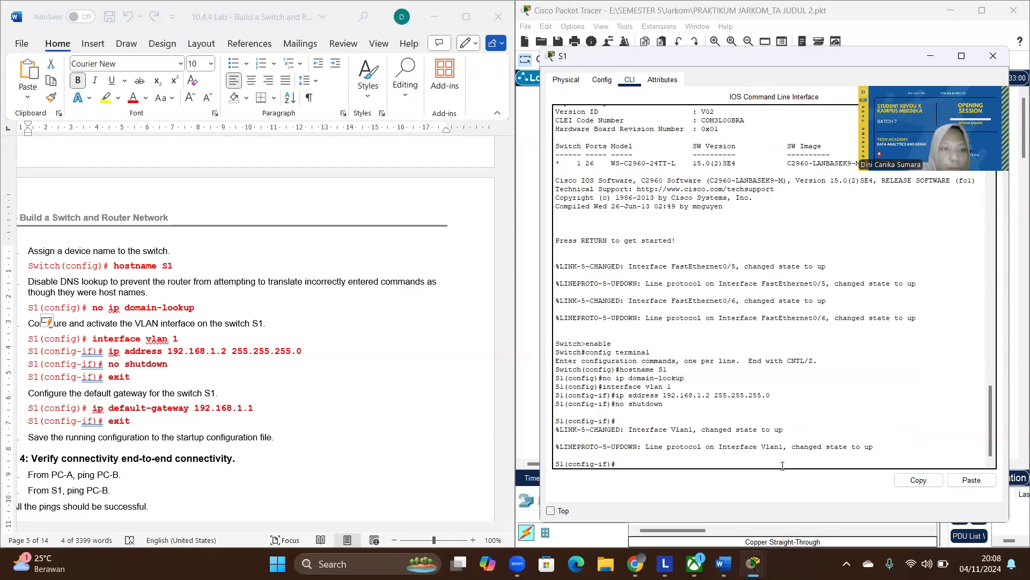
type("exit")
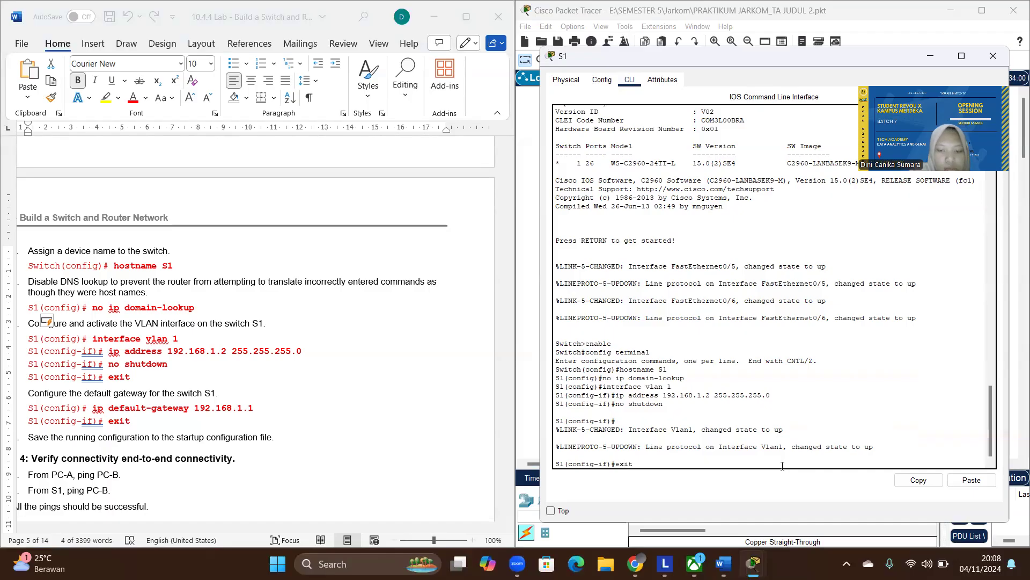
key("Return")
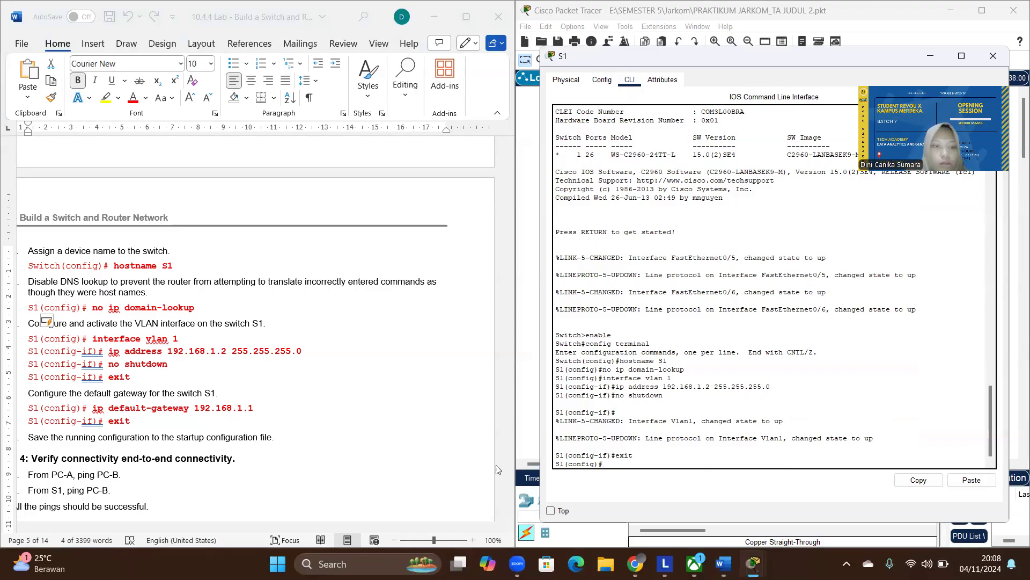
- Set S1's default gateway to 192.168.1.1 by copying the ip default-gateway command from the lab document, and exit global configuration mode
left_click(266, 410)
left_click_drag(264, 408, 100, 414)
key("ctrl+c")
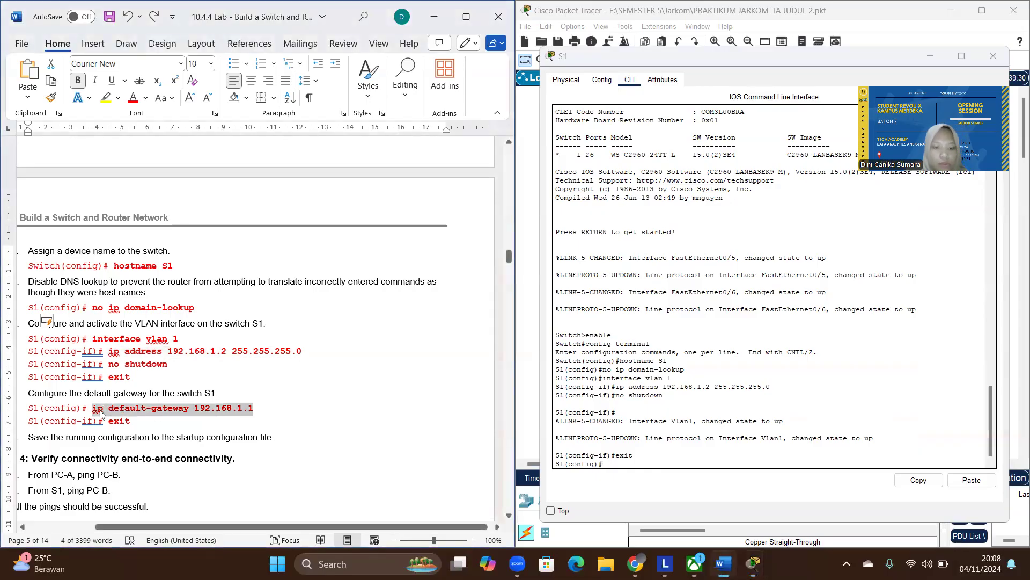
left_click(763, 465)
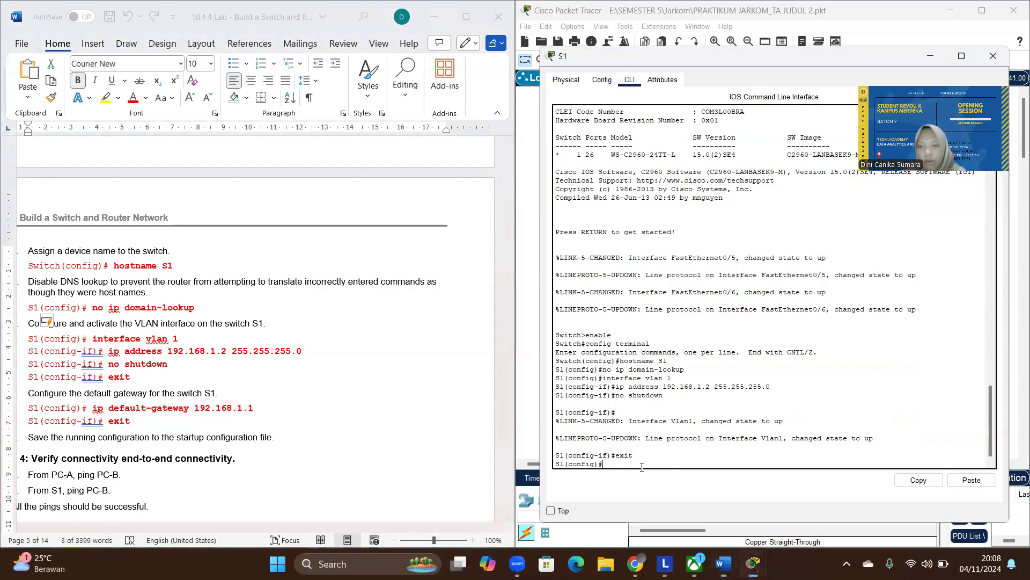
left_click(971, 480)
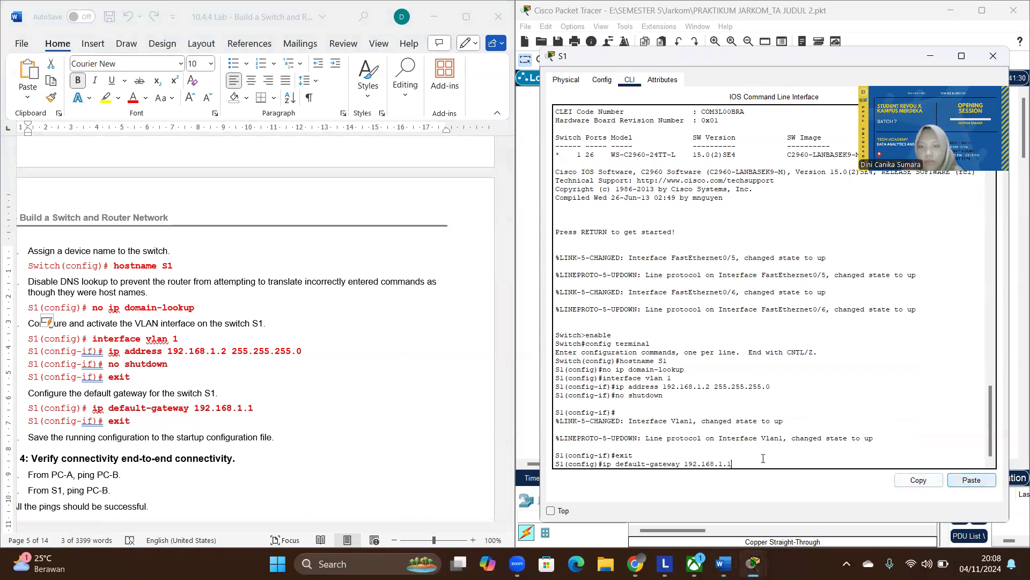
key("Return")
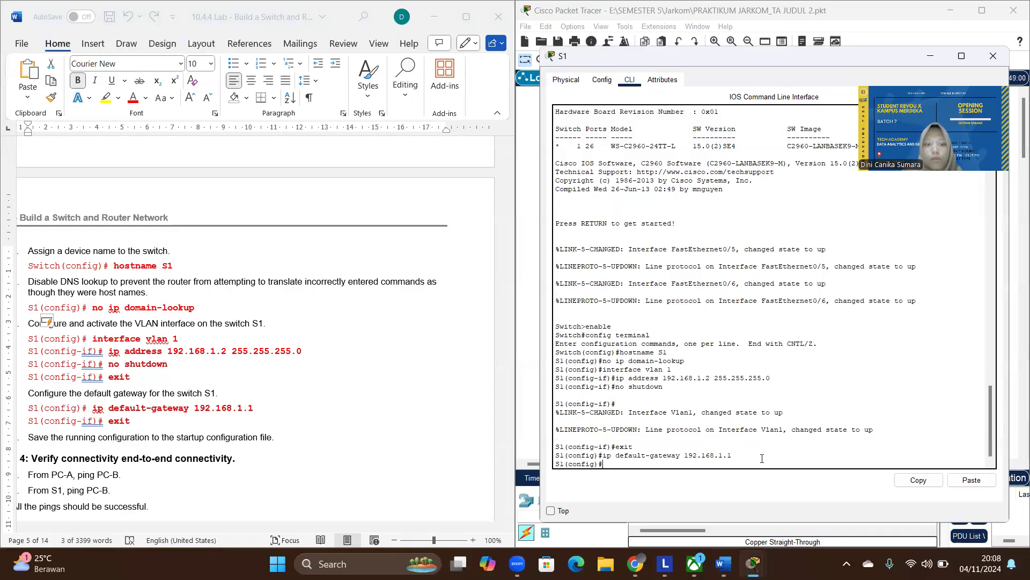
type("exit")
key("Return")
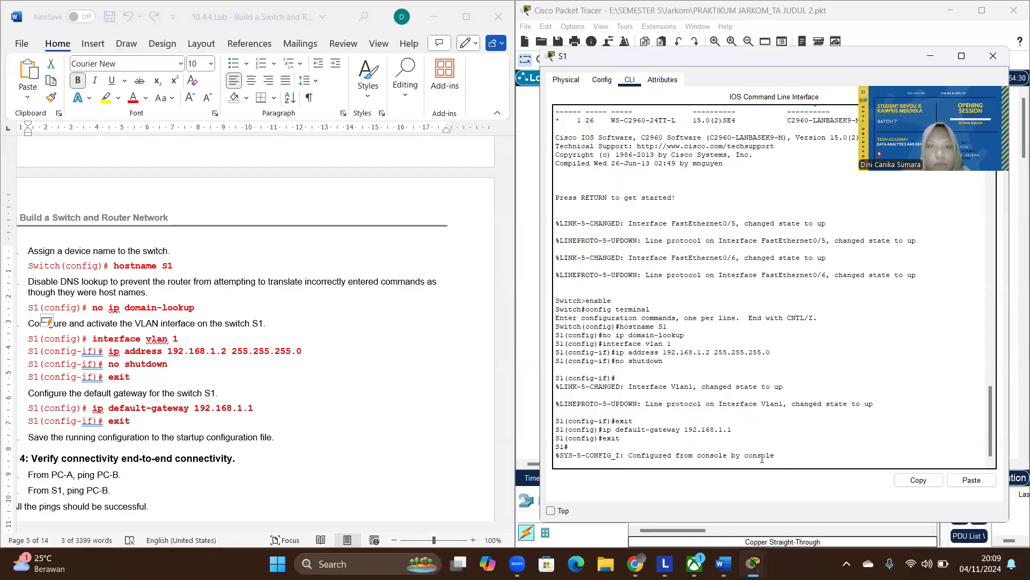
key("Return")
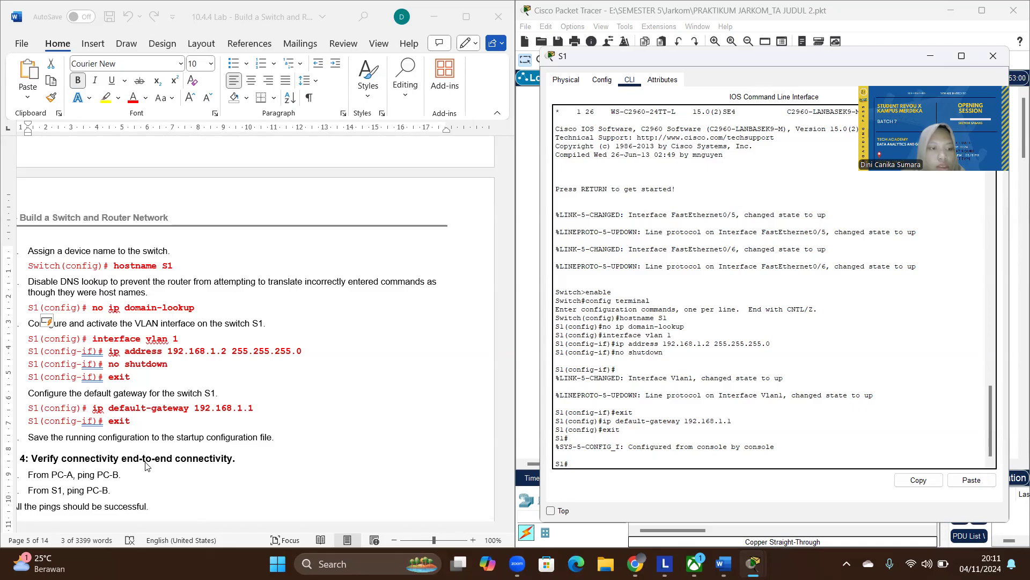
- Ping PC-B at 192.168.0.3 from PC-A's command prompt, taking the address from the lab document's addressing table
scroll(145, 466, "down", 2)
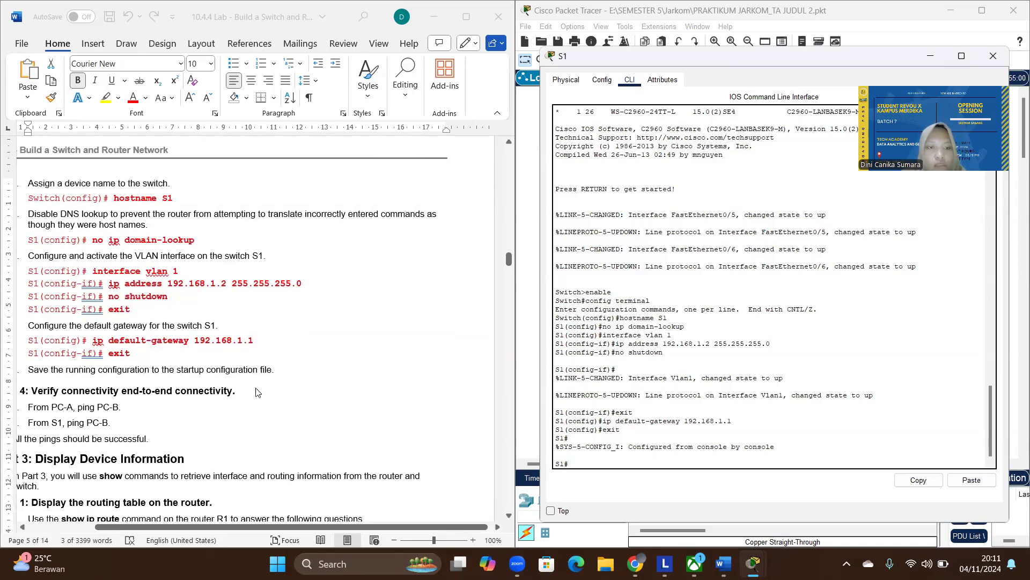
scroll(102, 424, "left", 2)
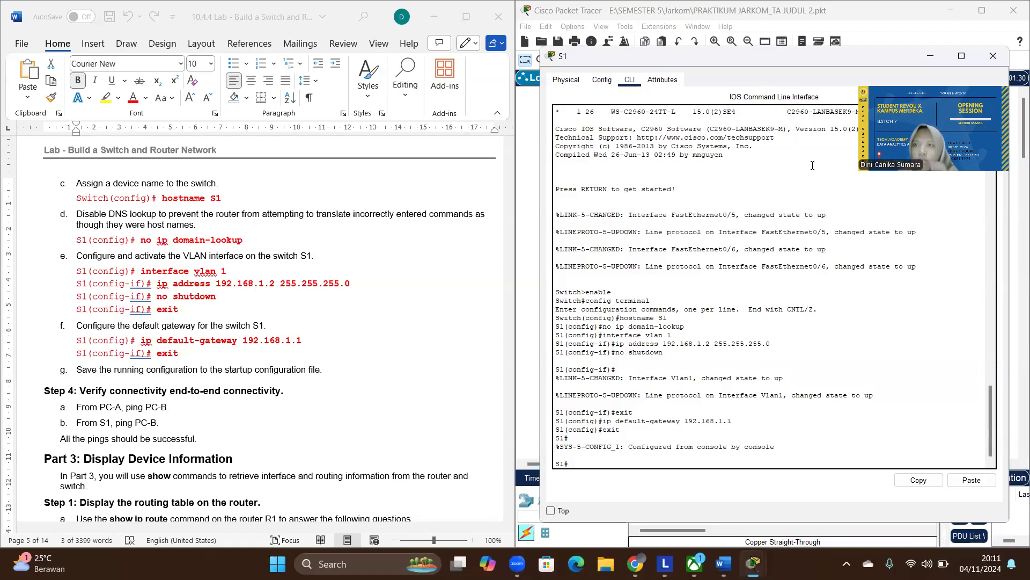
left_click(934, 58)
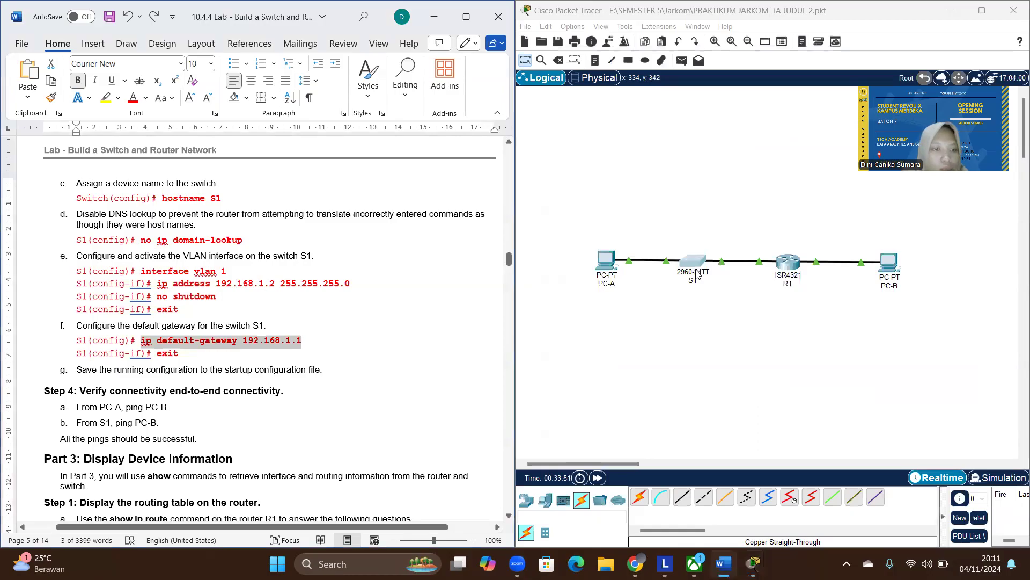
left_click(602, 261)
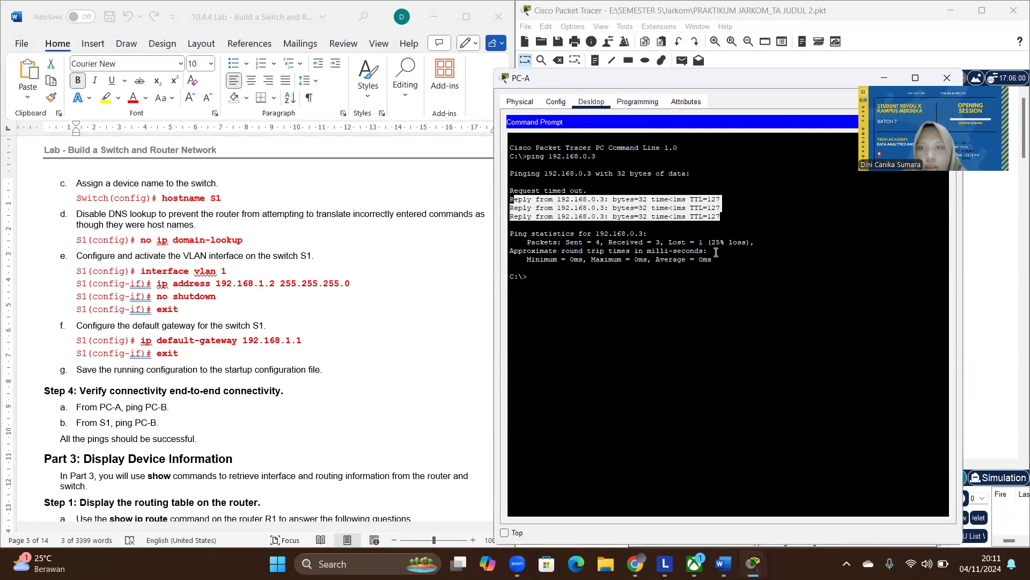
left_click(689, 270)
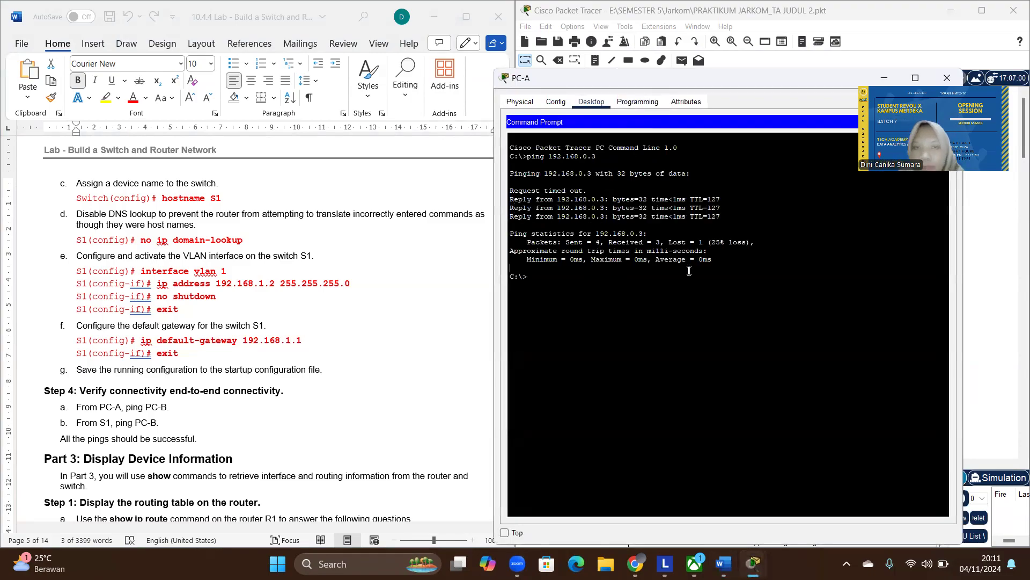
type("ping")
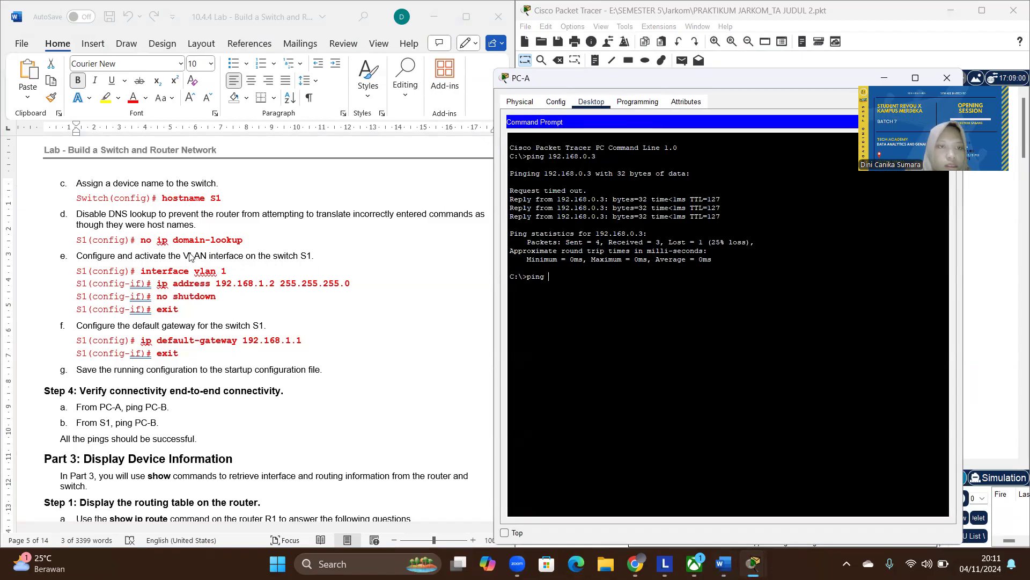
scroll(189, 257, "up", 10)
scroll(189, 256, "up", 20)
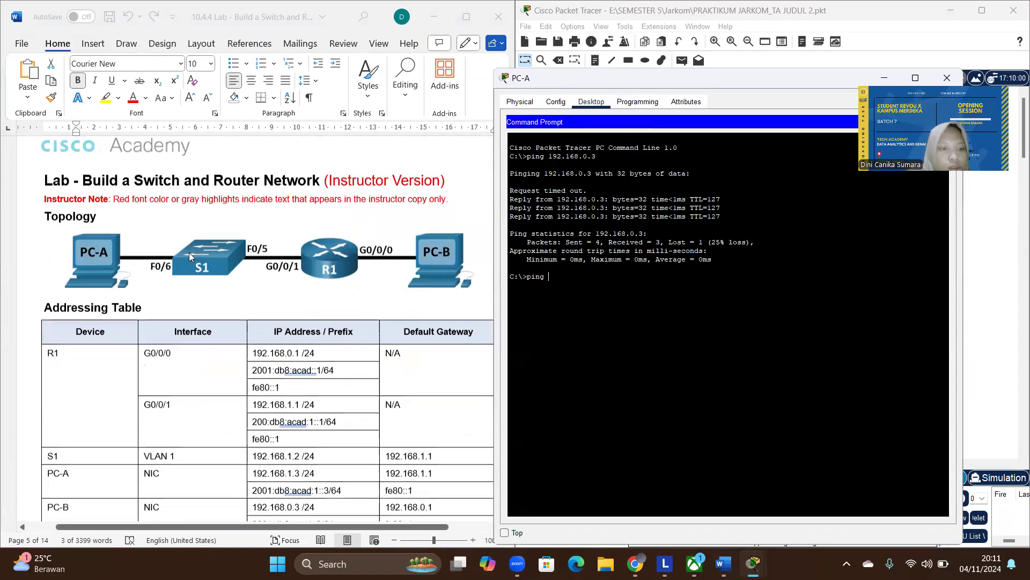
scroll(189, 253, "right", 2)
scroll(189, 253, "right", 1)
scroll(298, 471, "down", 3)
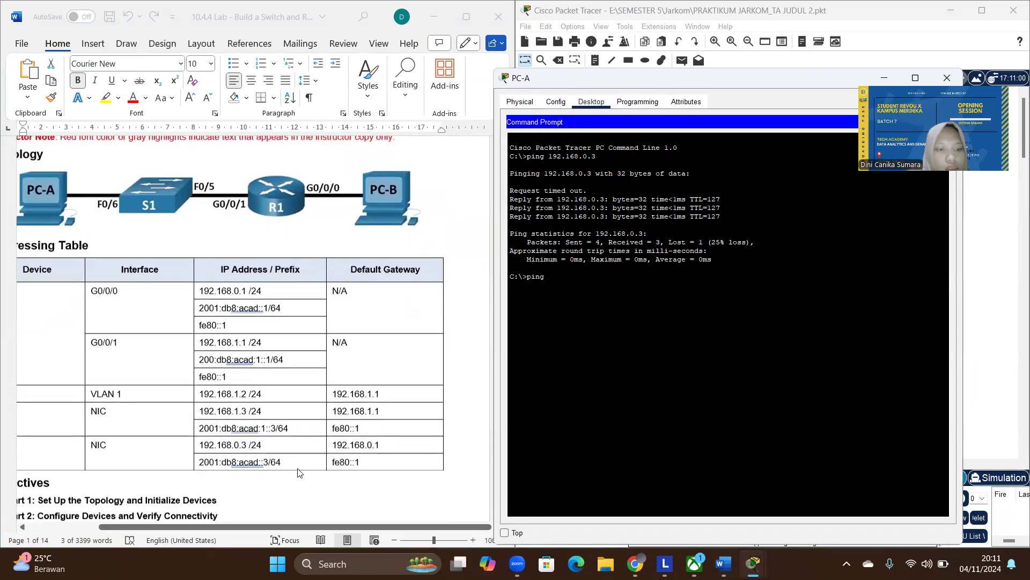
scroll(249, 449, "left", 3)
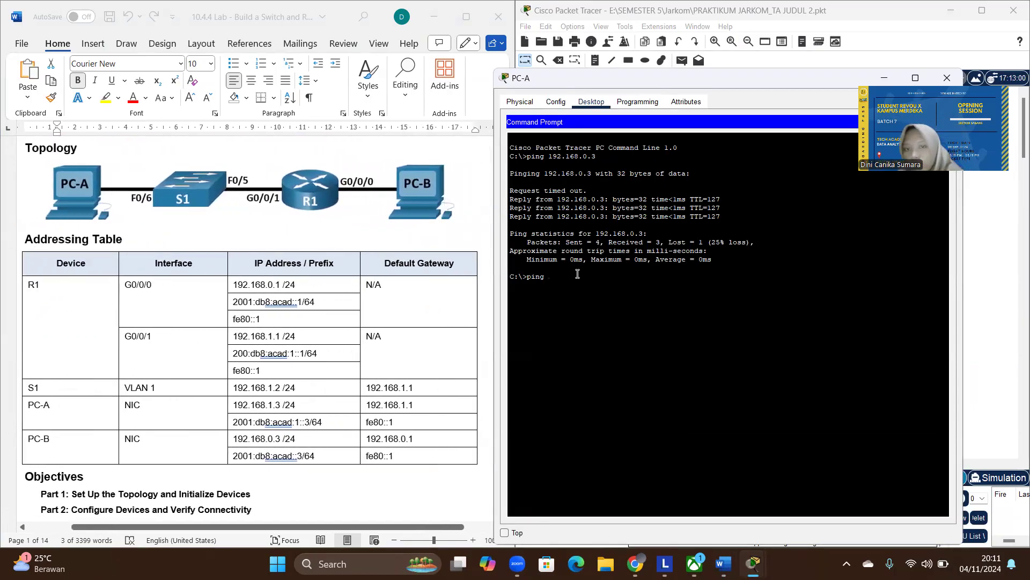
type("1")
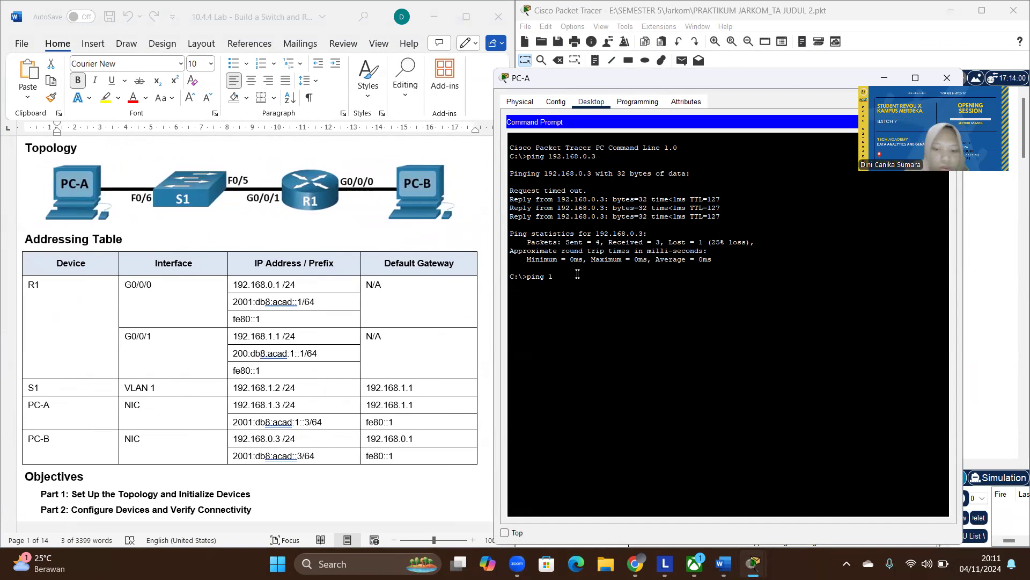
type("92.168.0.3")
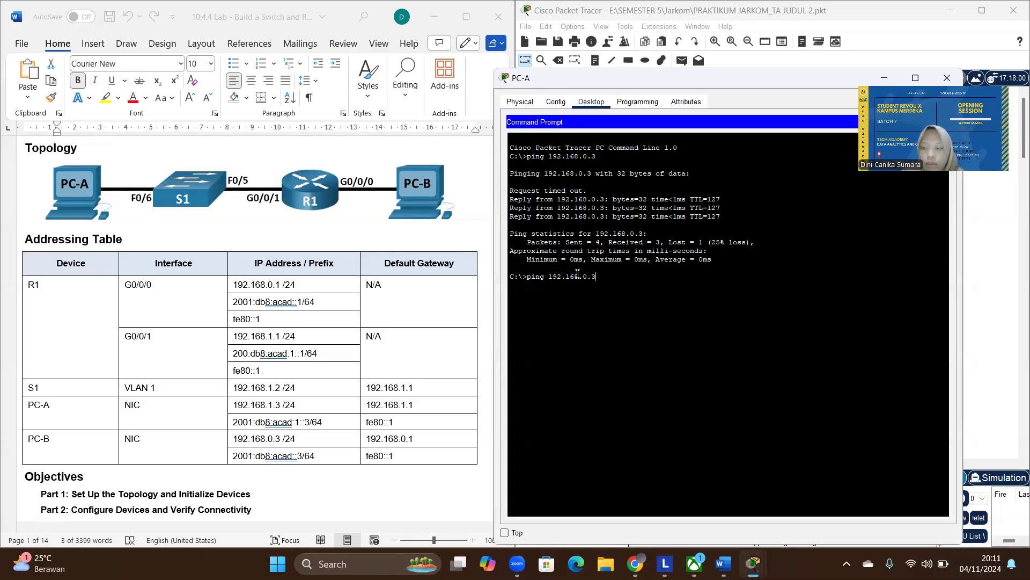
key("Return")
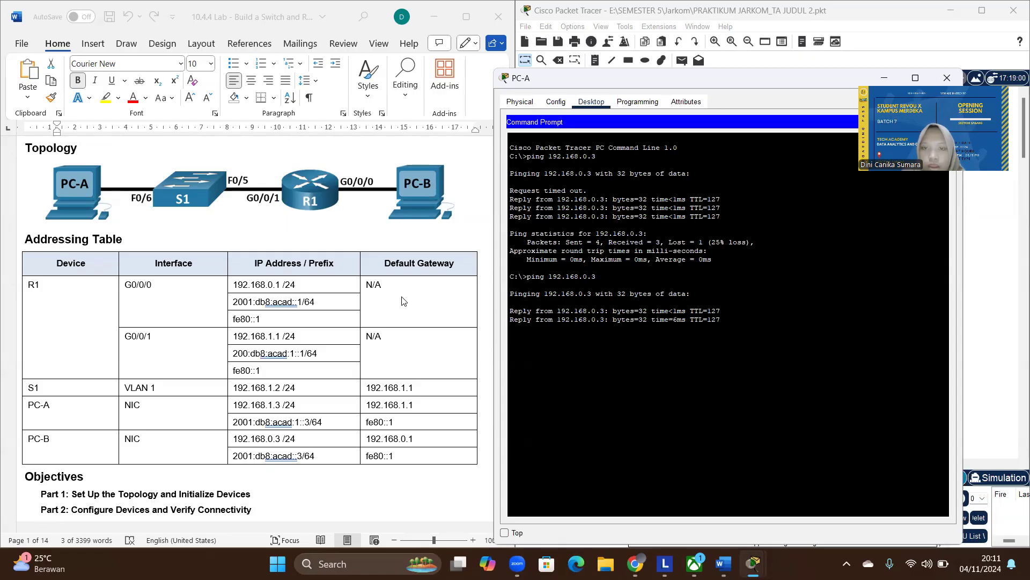
- Ping PC-B at 192.168.0.3 from S1's command line and put the S1 window away
scroll(365, 362, "down", 10)
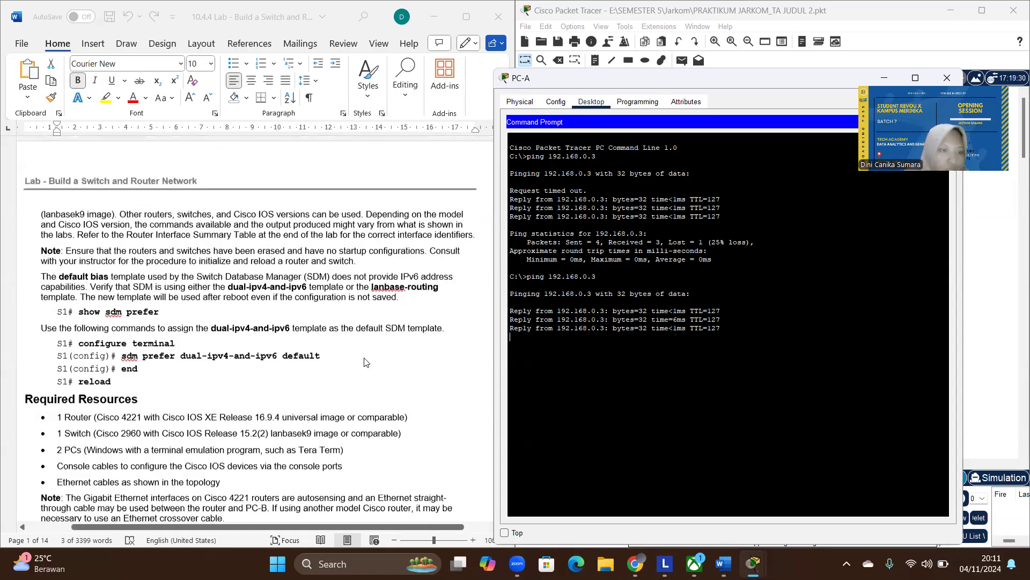
scroll(365, 362, "down", 20)
scroll(366, 361, "down", 20)
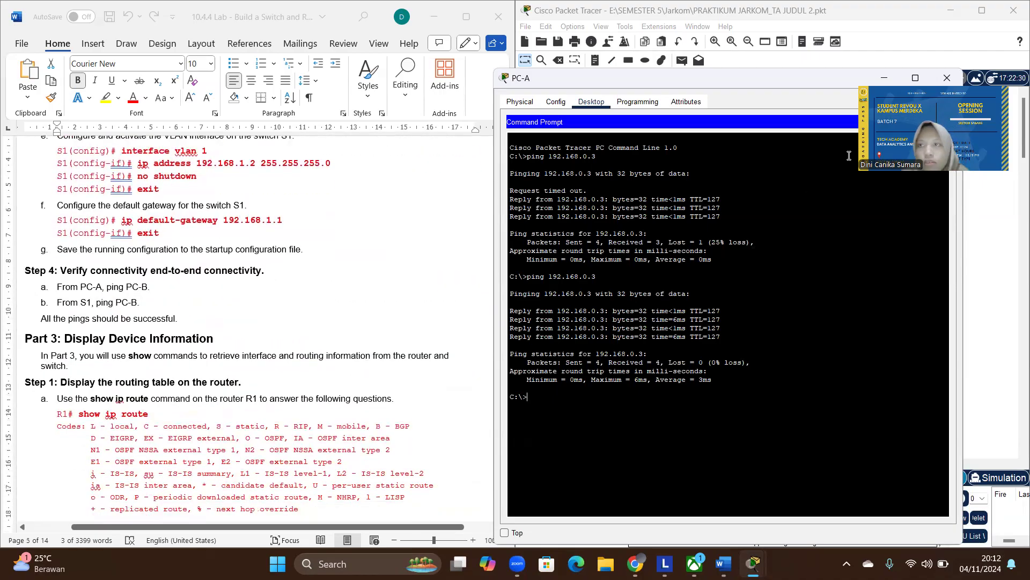
left_click(886, 78)
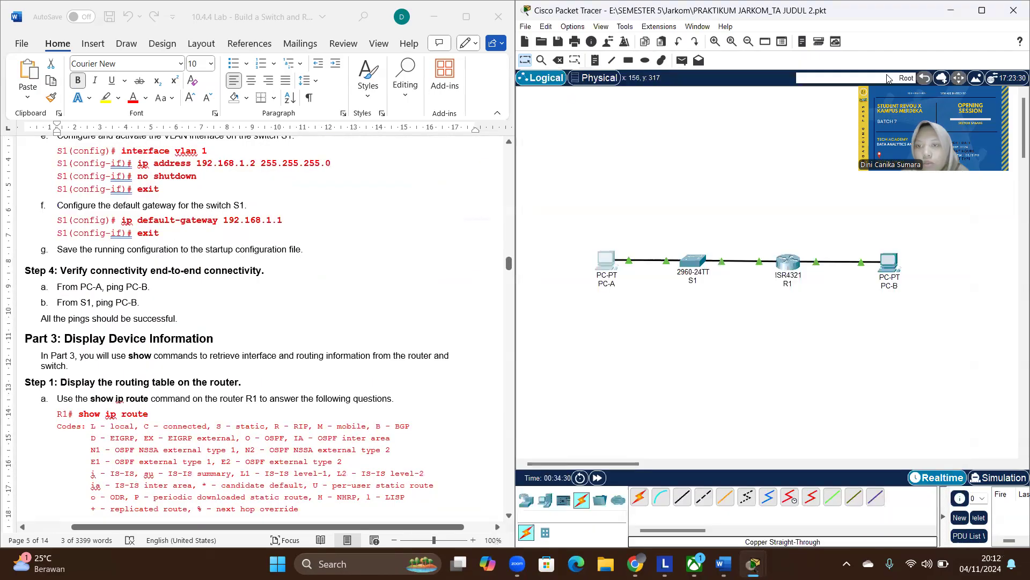
left_click(693, 261)
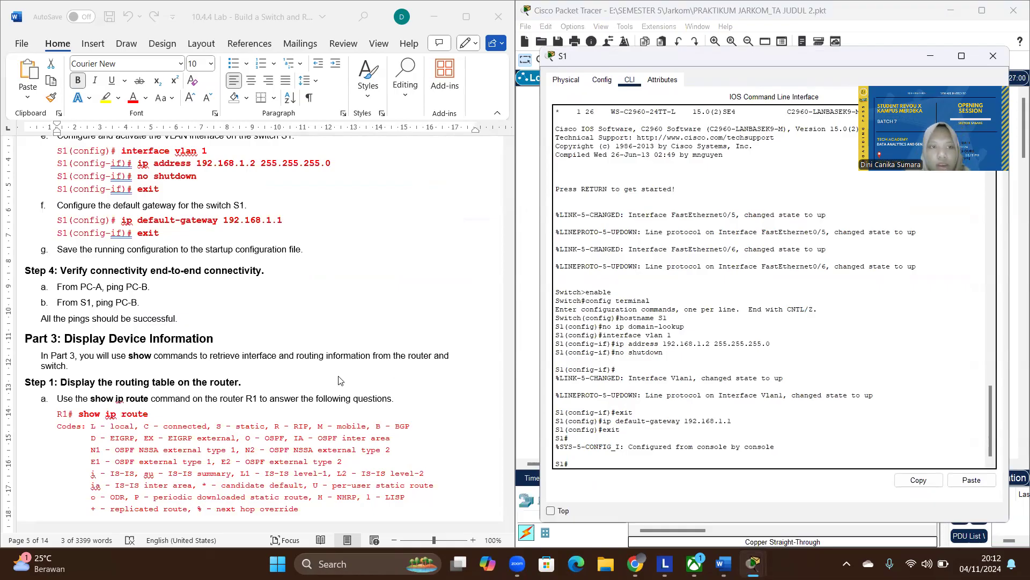
type("ping")
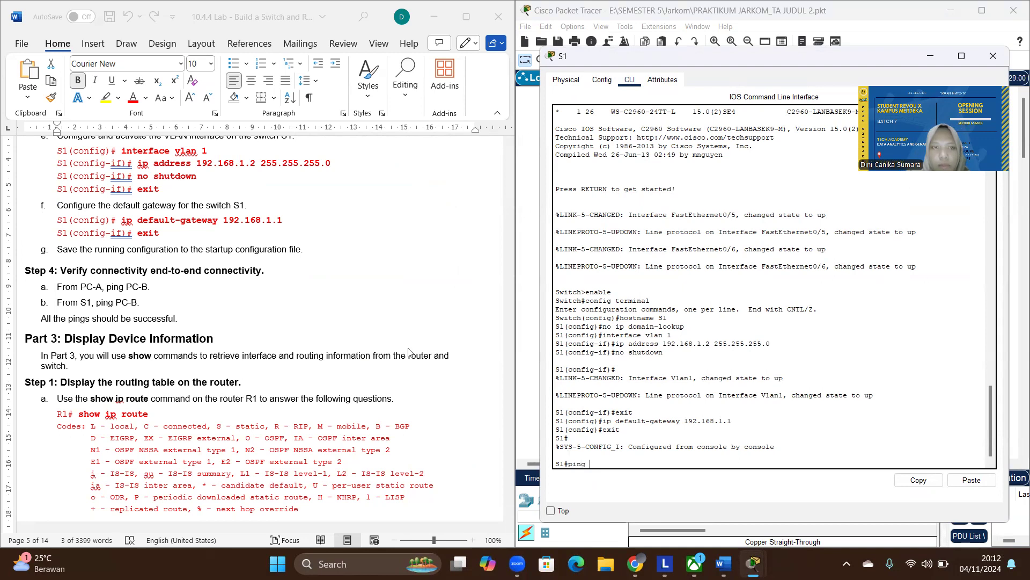
scroll(299, 281, "up", 15)
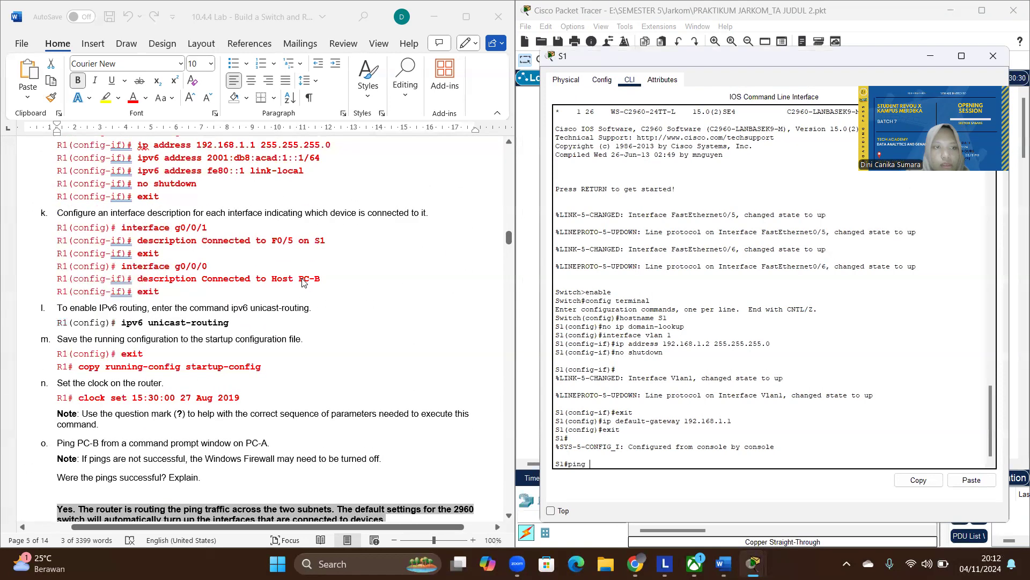
scroll(303, 283, "up", 20)
scroll(304, 283, "up", 20)
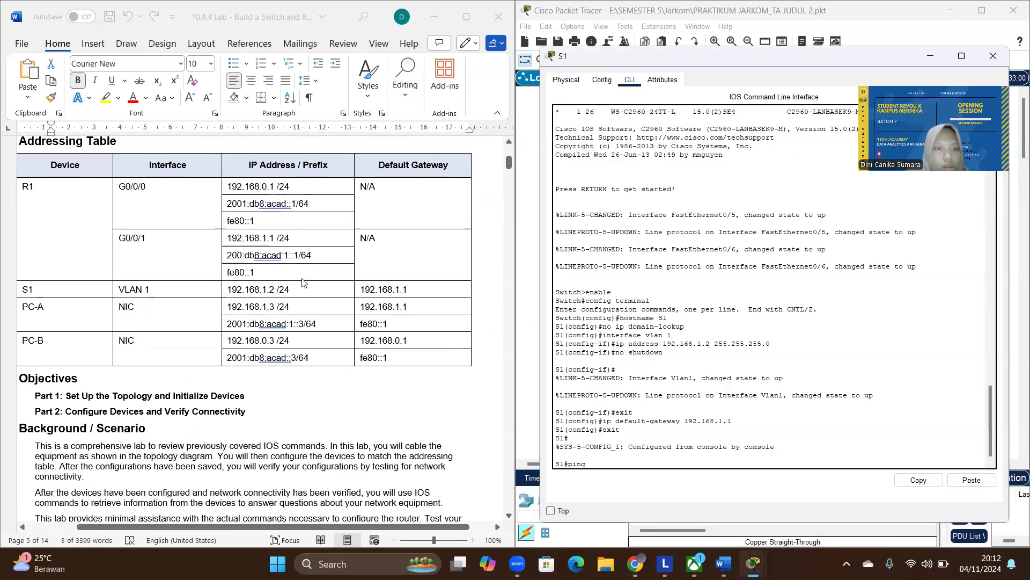
type("192.168.0.3")
key("Return")
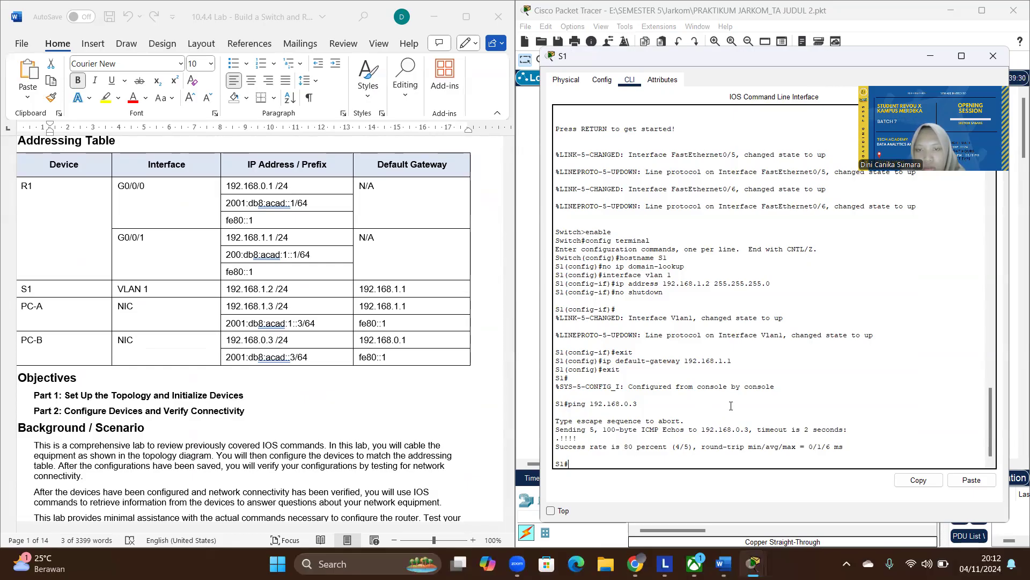
left_click(931, 60)
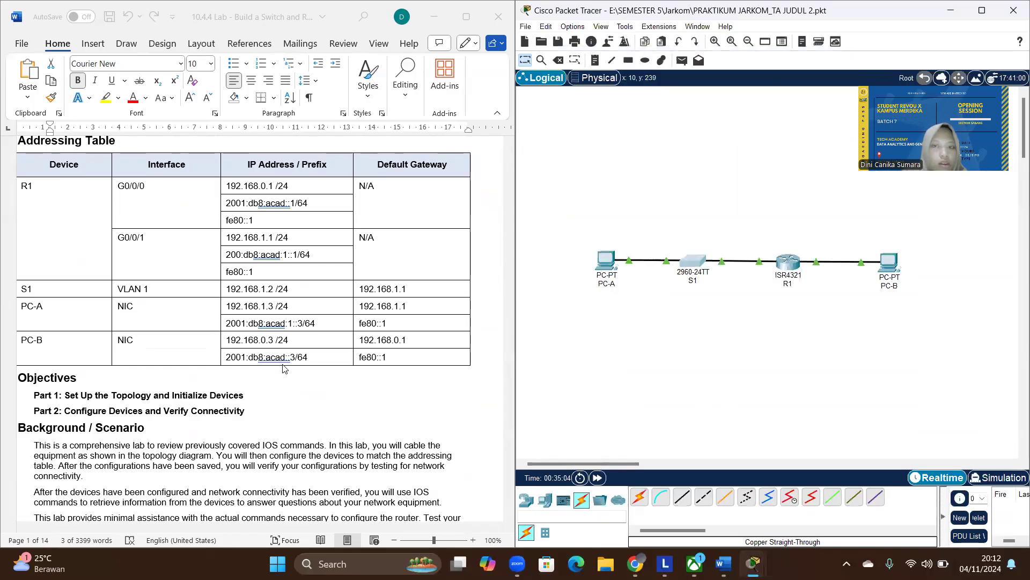
- Read the Part 3 instructions in the lab document for displaying R1's routing table with show ip route
scroll(210, 377, "down", 20)
scroll(210, 378, "down", 20)
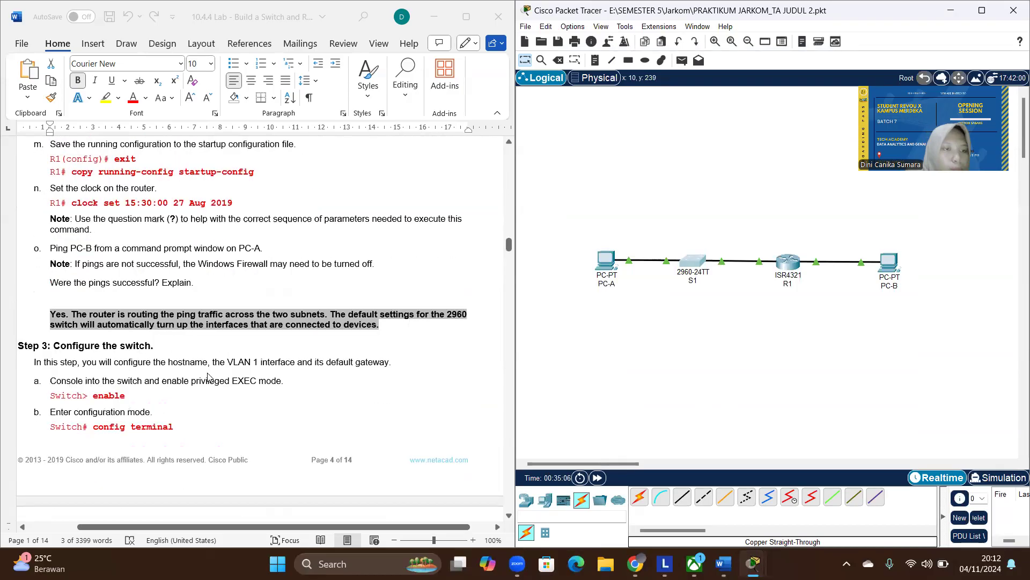
scroll(209, 377, "down", 4)
scroll(209, 378, "up", 10)
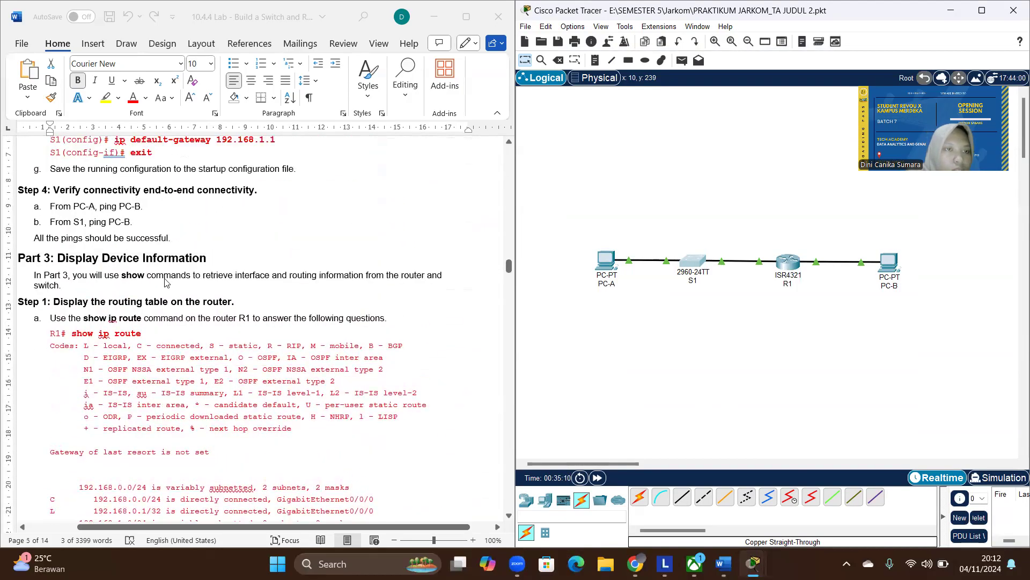
scroll(166, 282, "right", 2)
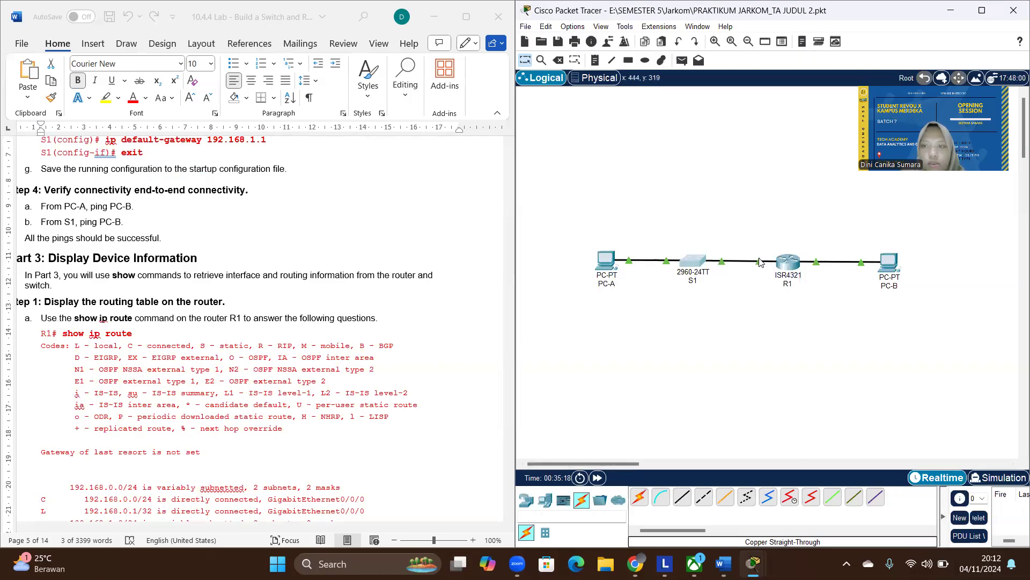
- Log in to R1's command line with the console password and enter privileged EXEC mode with the enable password
left_click(788, 262)
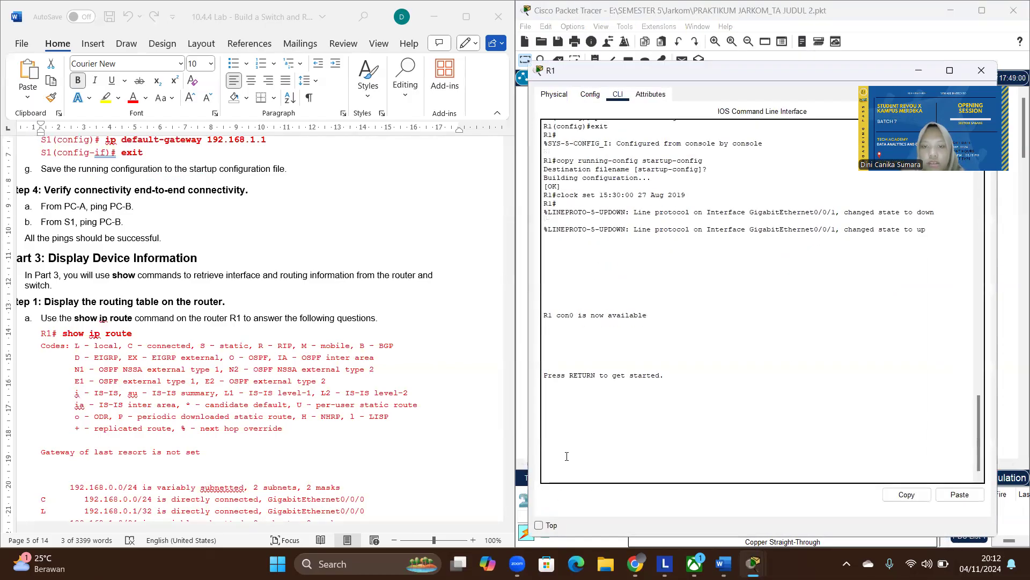
key("Return")
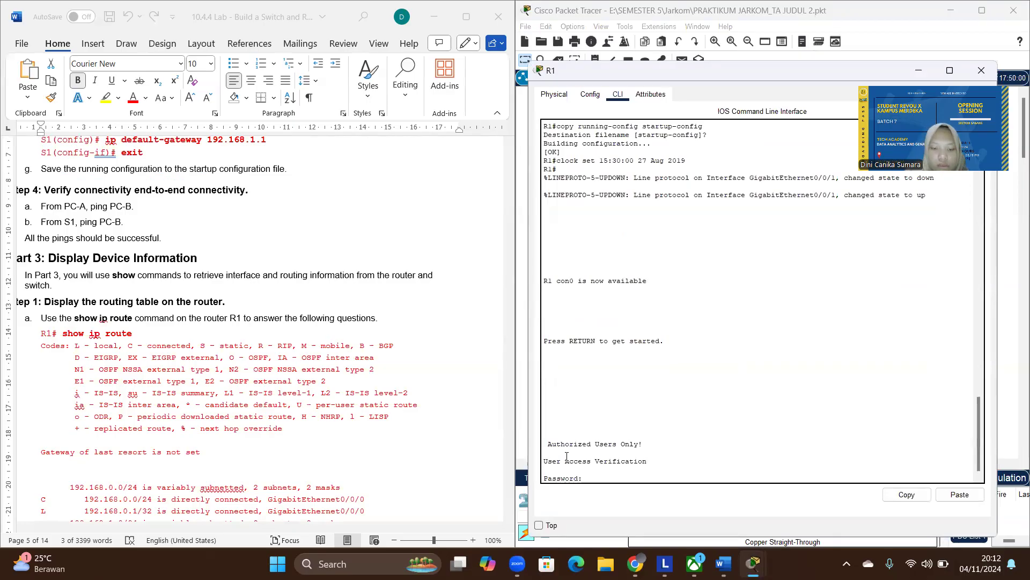
key("Return")
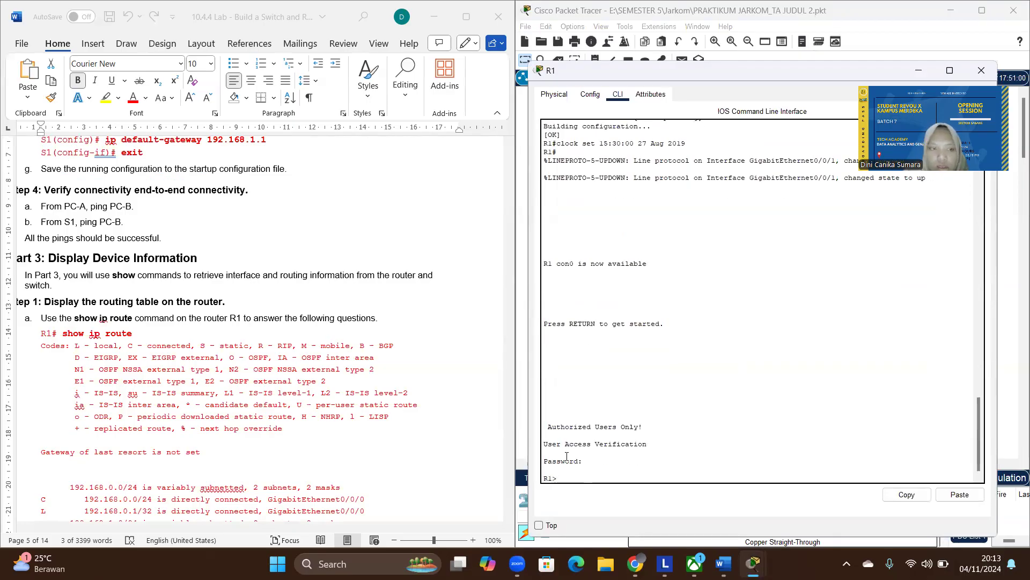
type("ena")
key("Return")
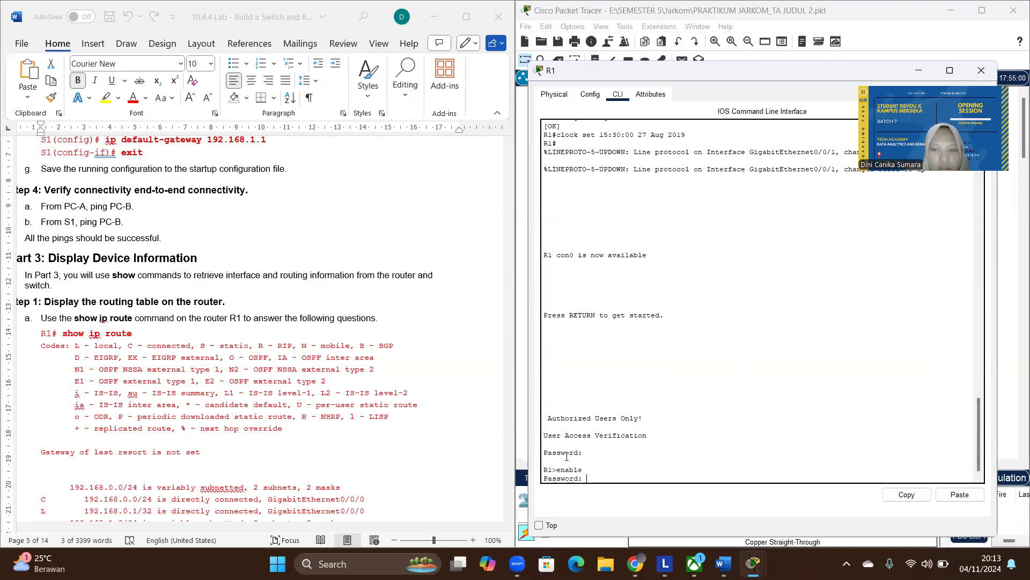
key("Return")
- Display R1's IPv4 routing table with show ip route and go to the lab document's questions about the routing codes
type("show ip ")
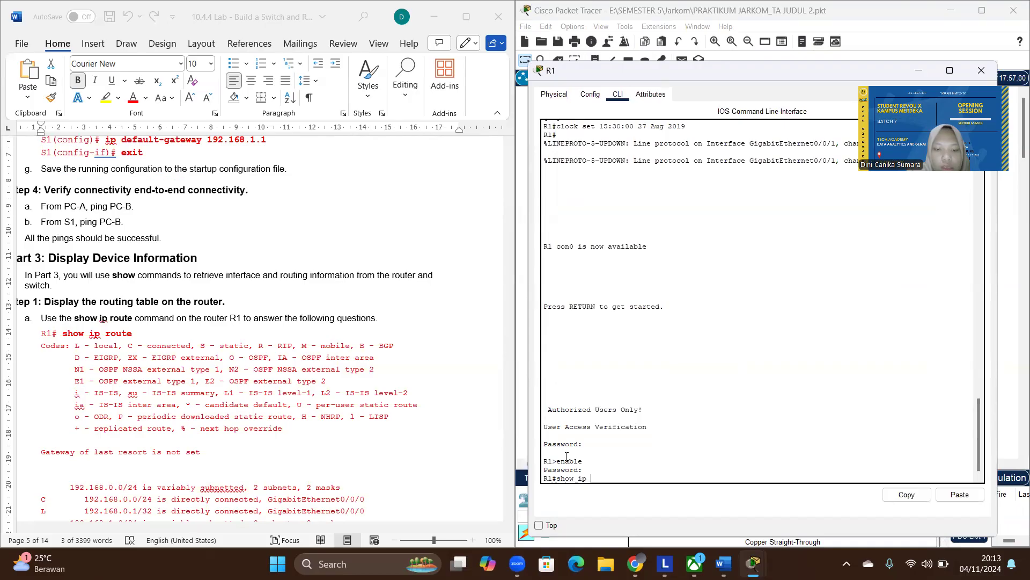
type("route")
key("Return")
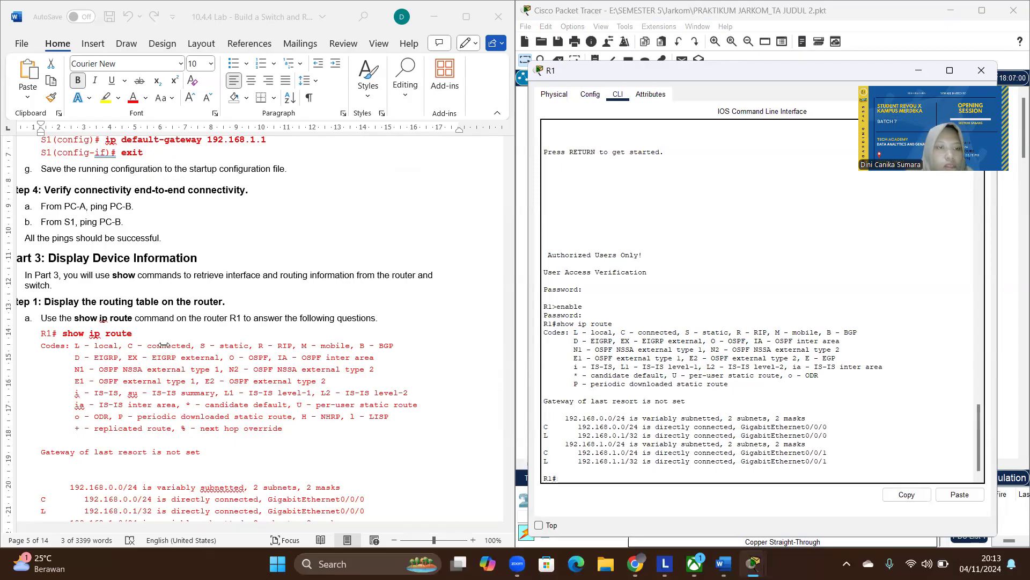
scroll(164, 345, "down", 5)
scroll(164, 345, "down", 3)
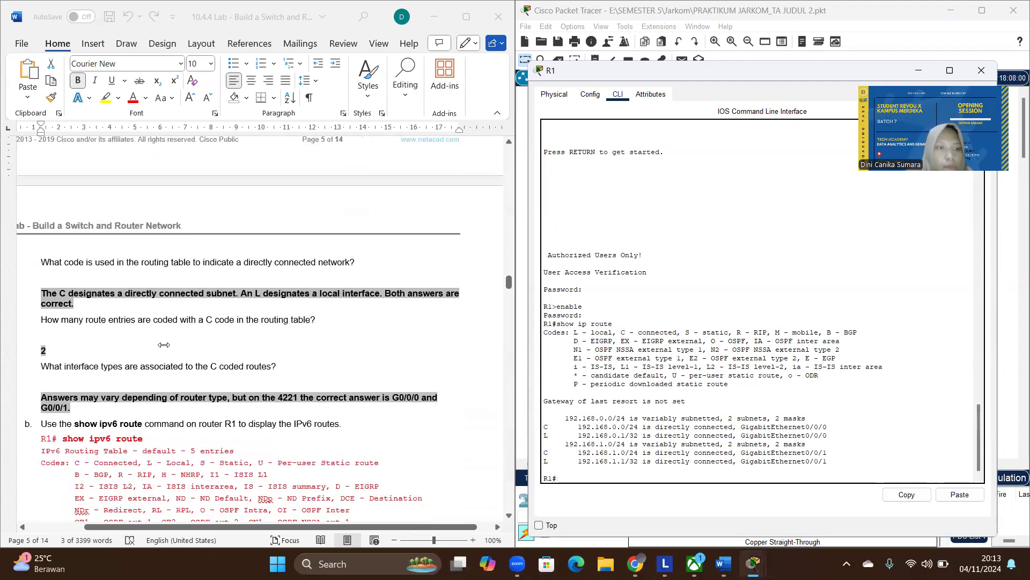
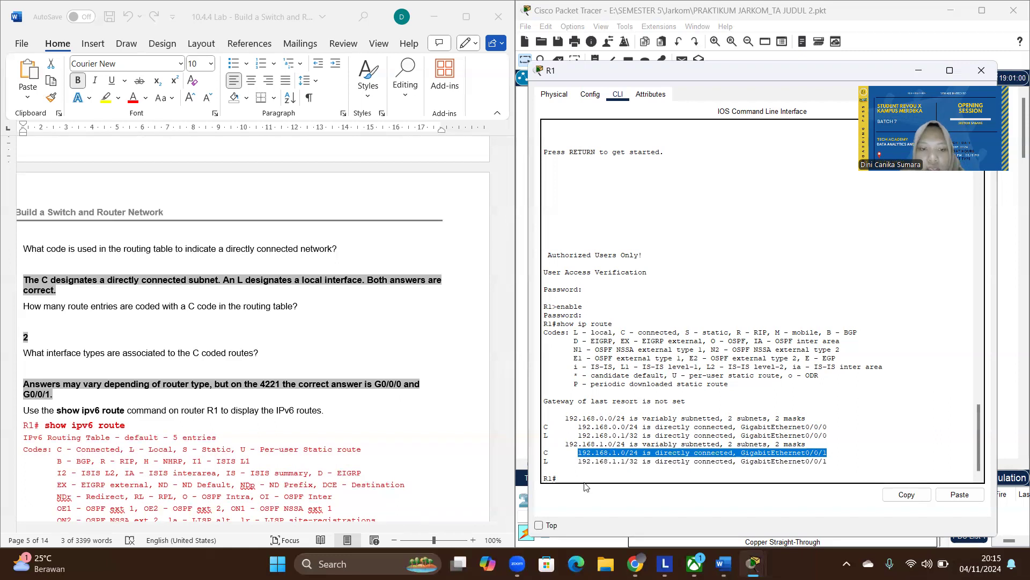
- Display R1's IPv6 routing table with show ipv6 route, following the lab document's instruction
left_click(575, 479)
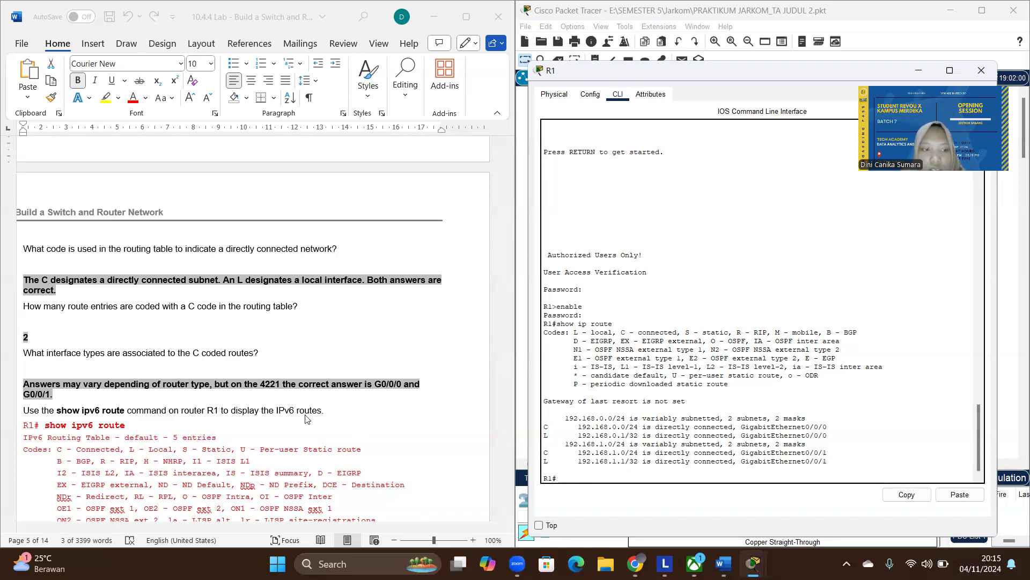
scroll(186, 372, "down", 5)
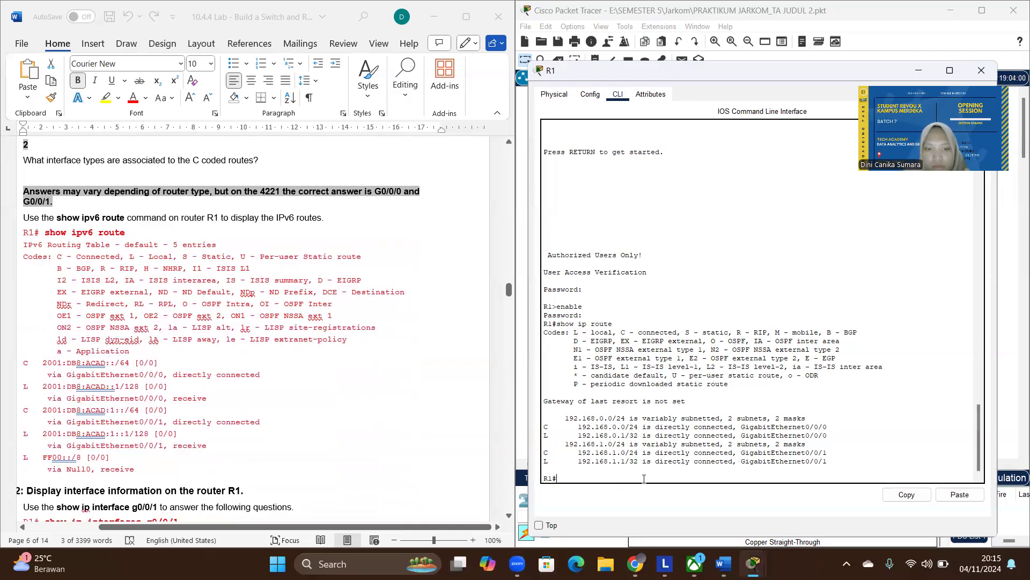
type("show ip")
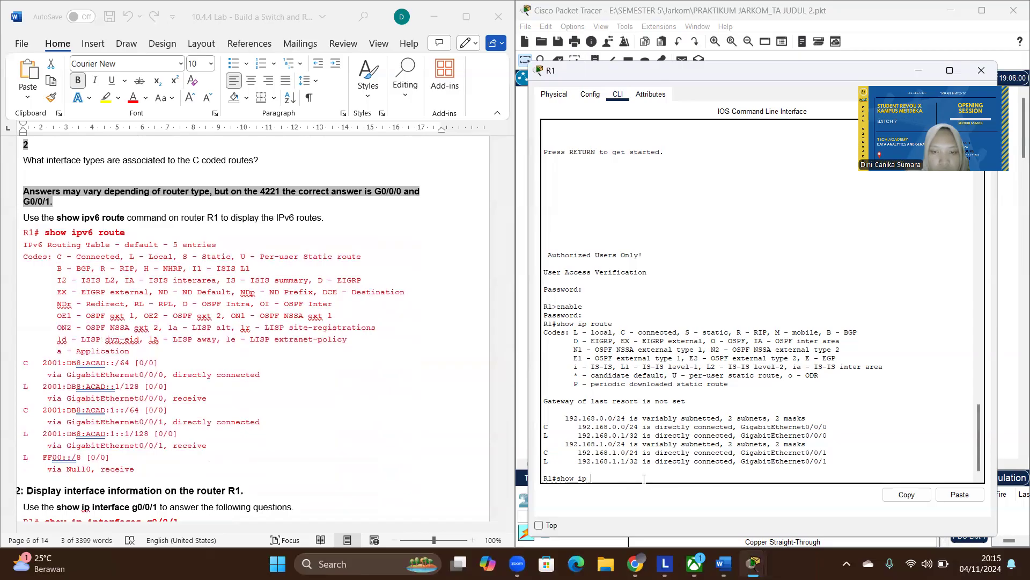
type("v6")
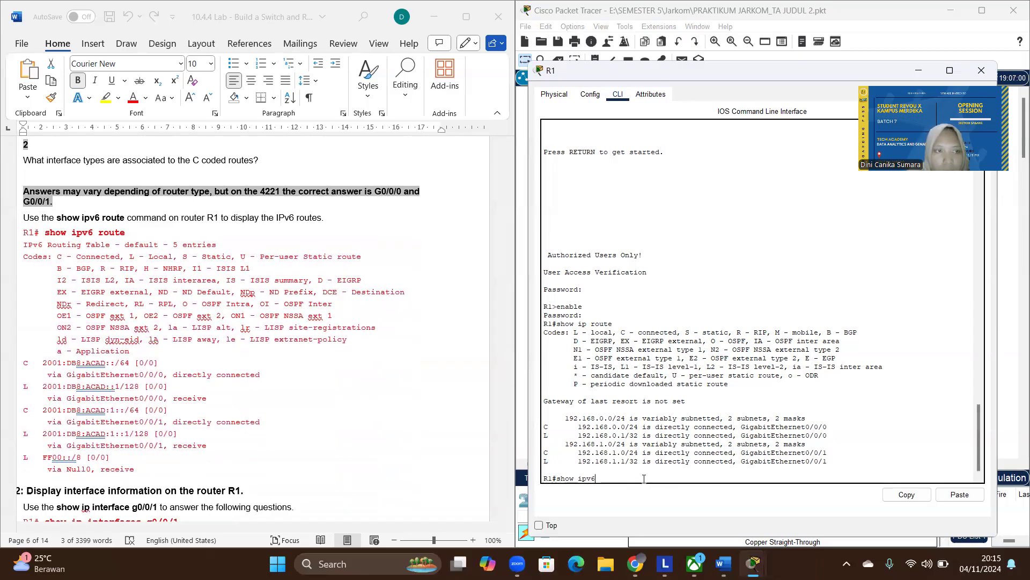
type(" rout")
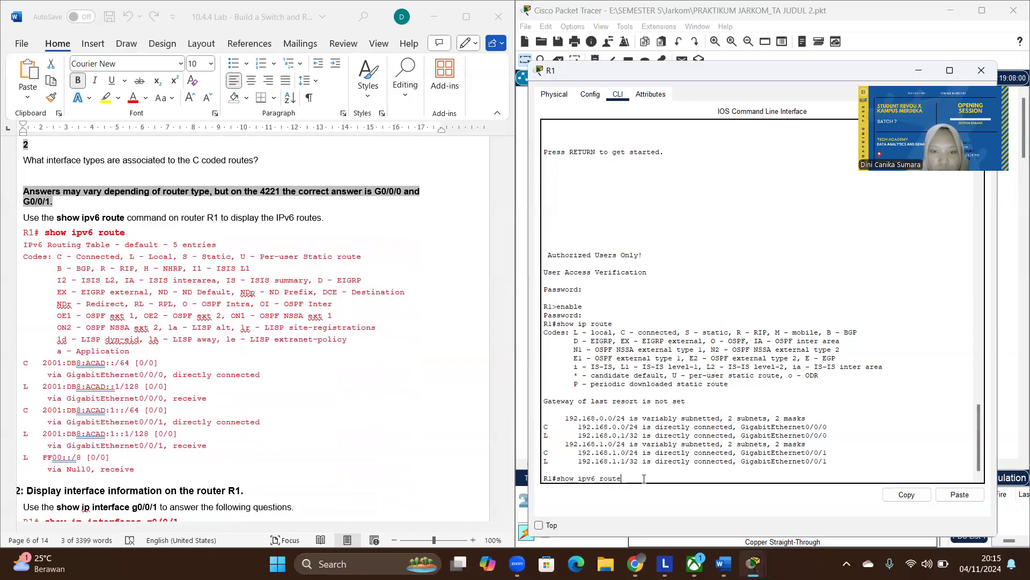
type("e")
key("Return")
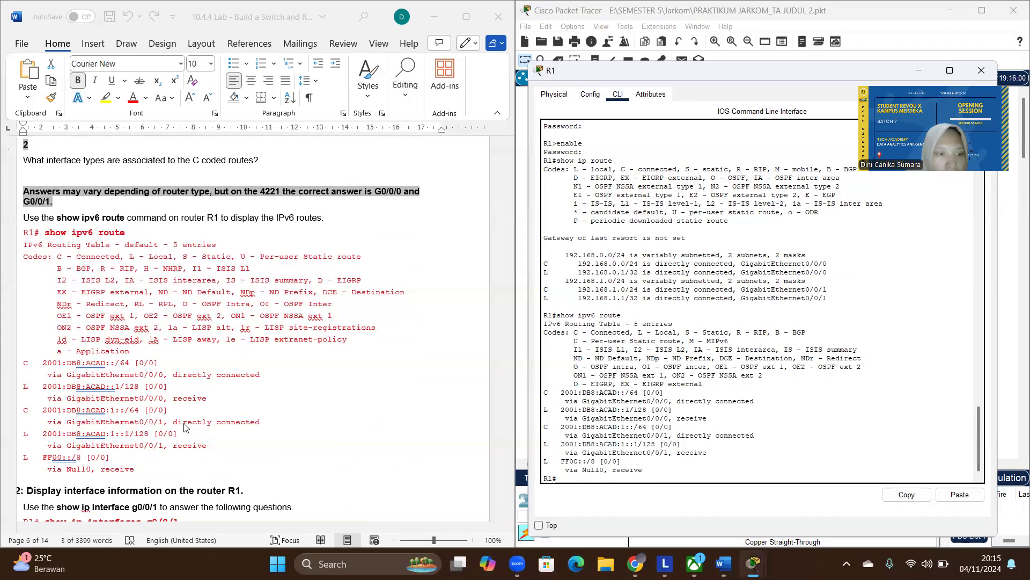
- Copy the Step 2 command from the lab document into R1's command line and try to run show ip interfaces g0/0/1
scroll(184, 427, "down", 1)
scroll(183, 427, "down", 2)
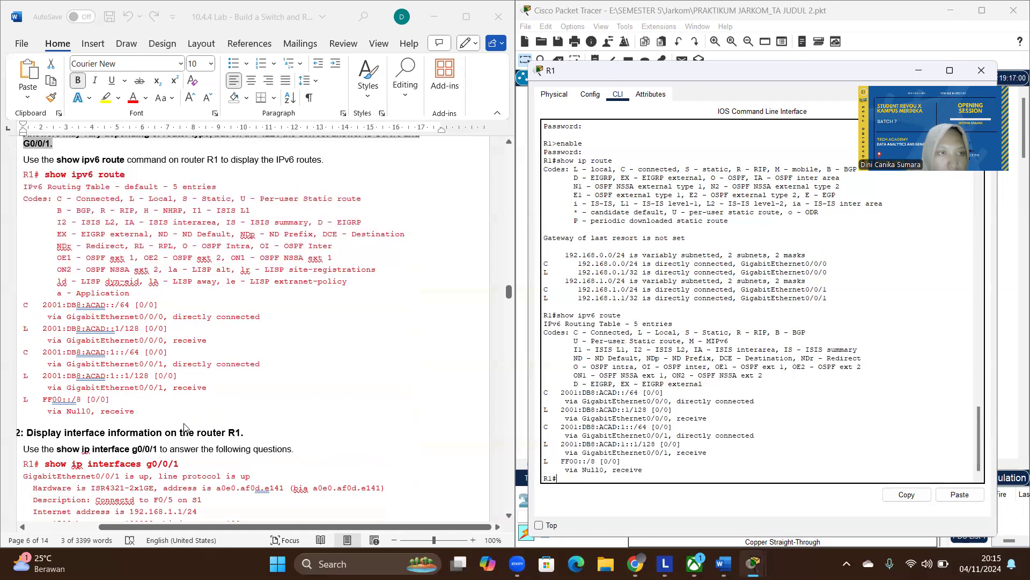
scroll(184, 427, "down", 1)
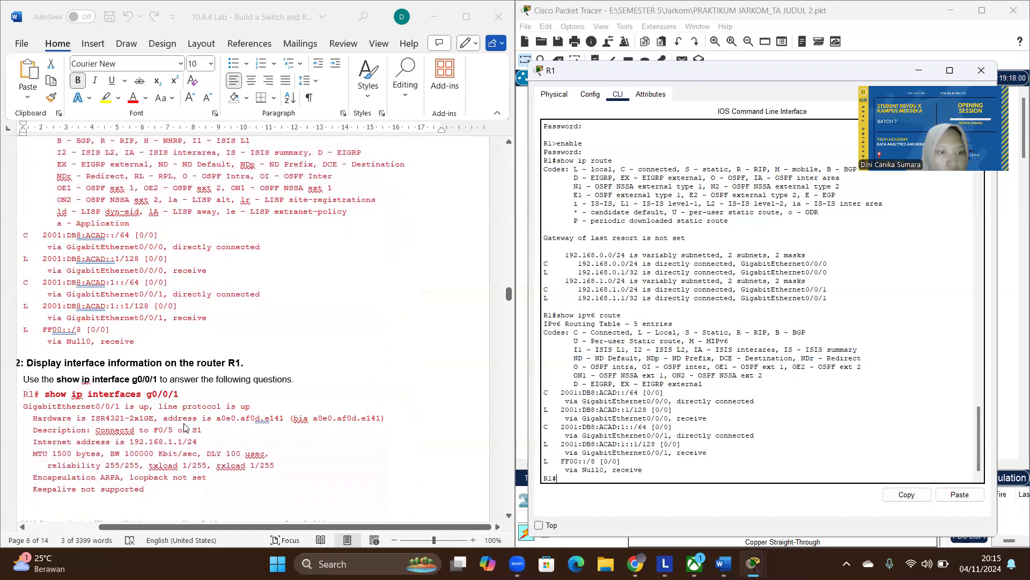
left_click(180, 393)
left_click_drag(179, 392, 54, 399)
key("ctrl+c")
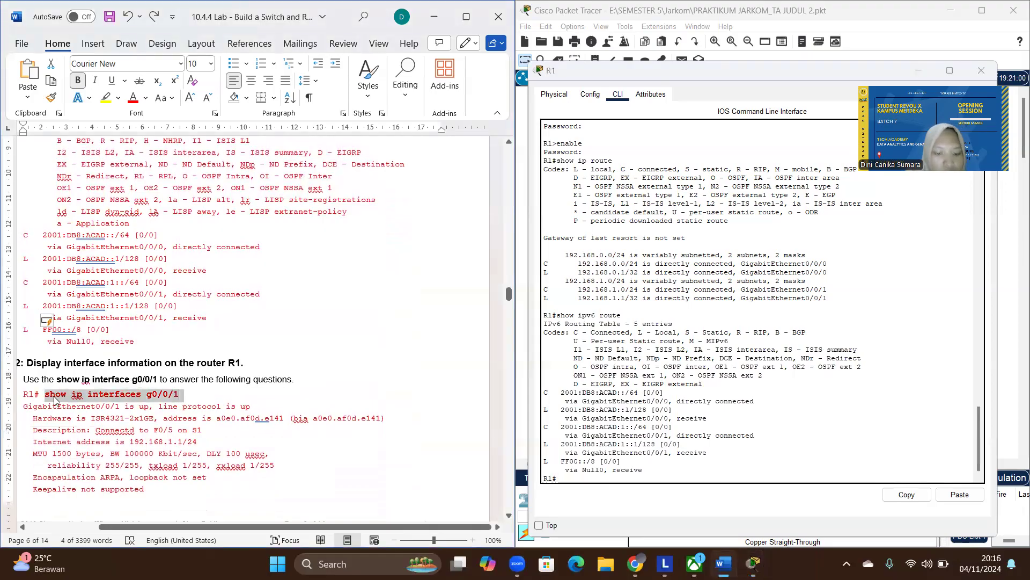
left_click(591, 475)
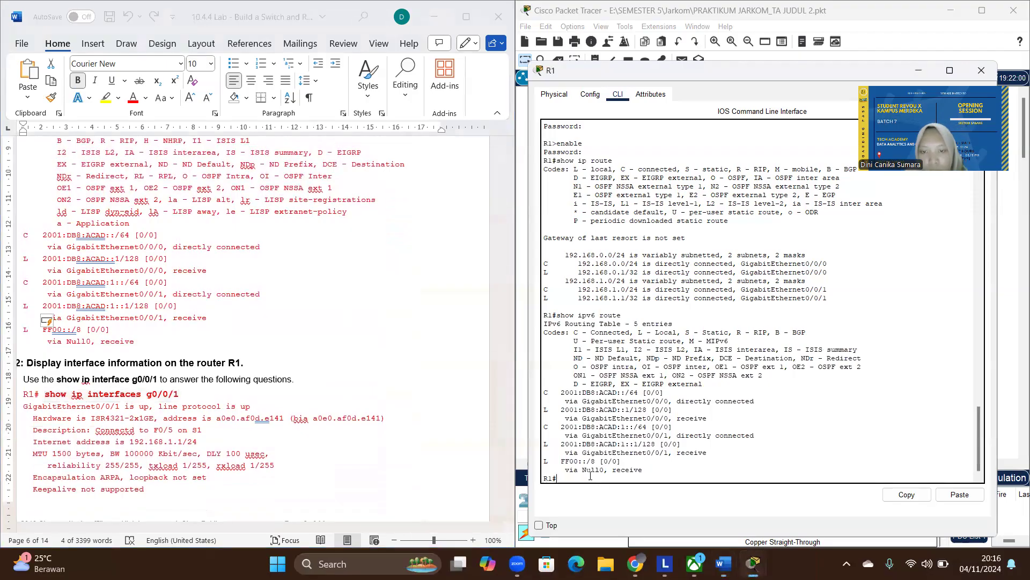
left_click(960, 494)
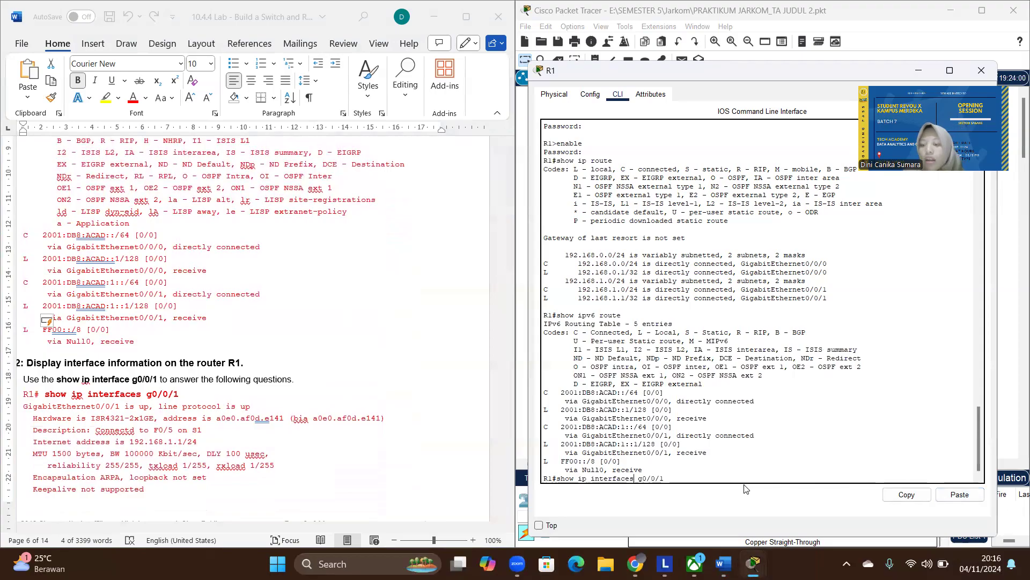
key("BackSpace")
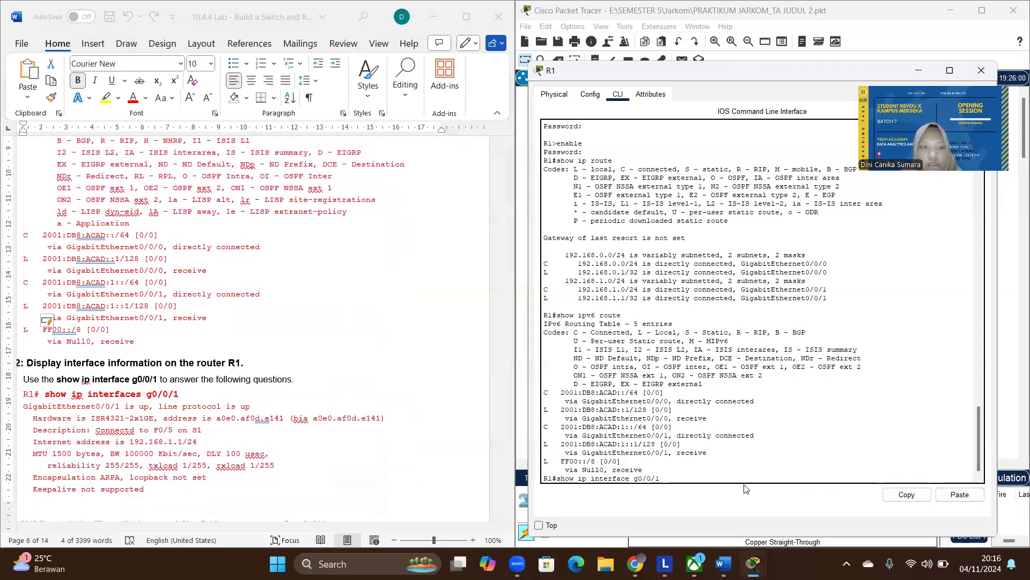
type("s")
key("Return")
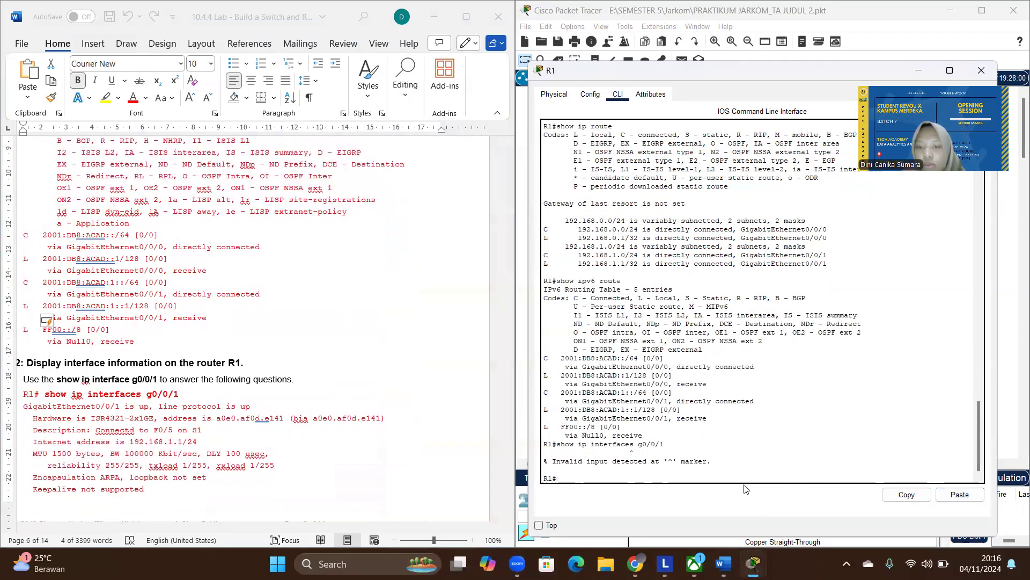
- Correct the recalled command to show ip interface g0/0/1, run it on R1 and advance through its output
key("Up")
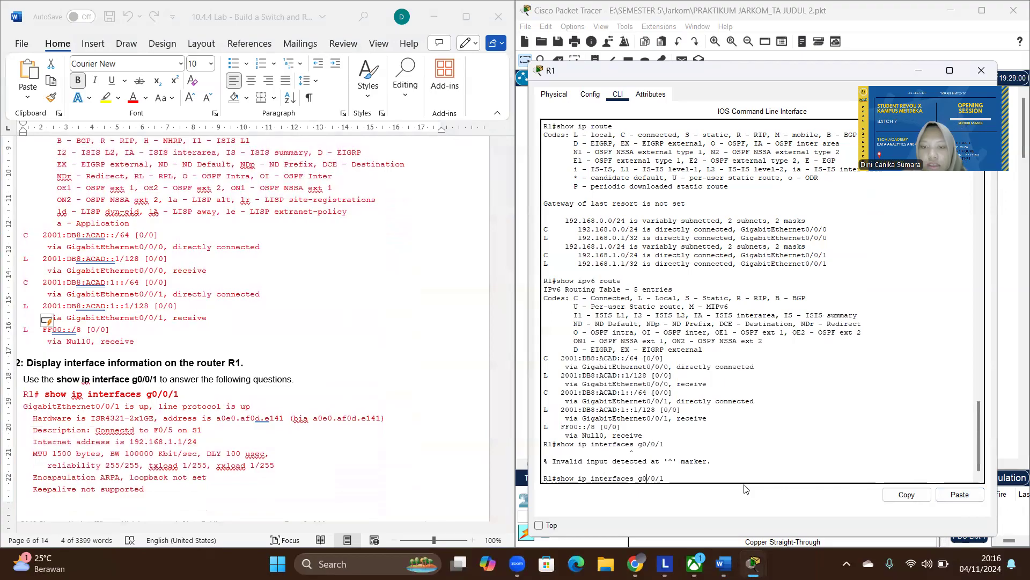
key("Left")
key("Left")
key("Left")
key("Left")
key("Left")
key("Left")
key("Left")
key("BackSpace")
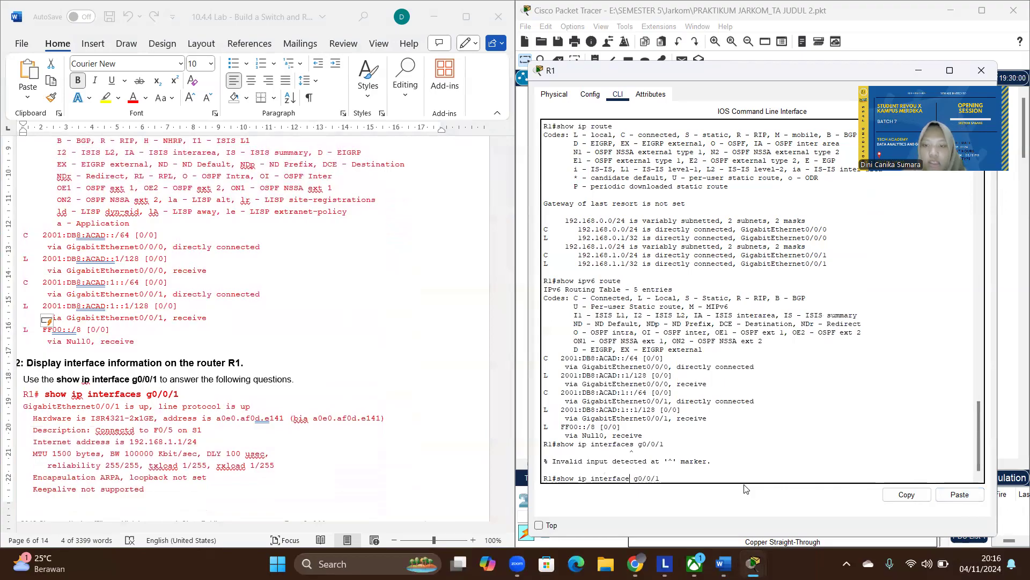
key("Return")
key("Return")
key("Return")
key("Return")
key("Return")
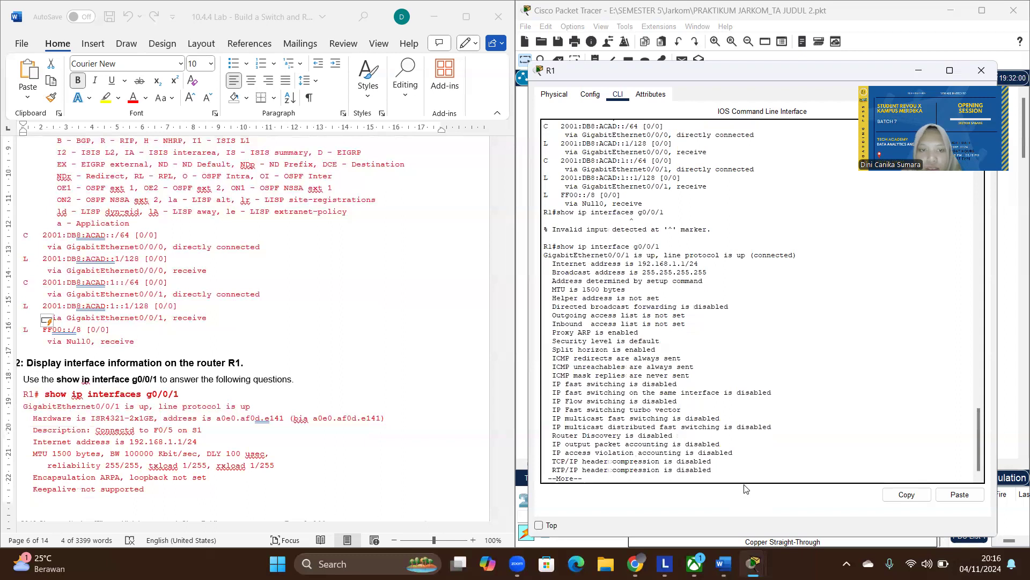
key("Return")
key("Return")
key("Return")
key("Return")
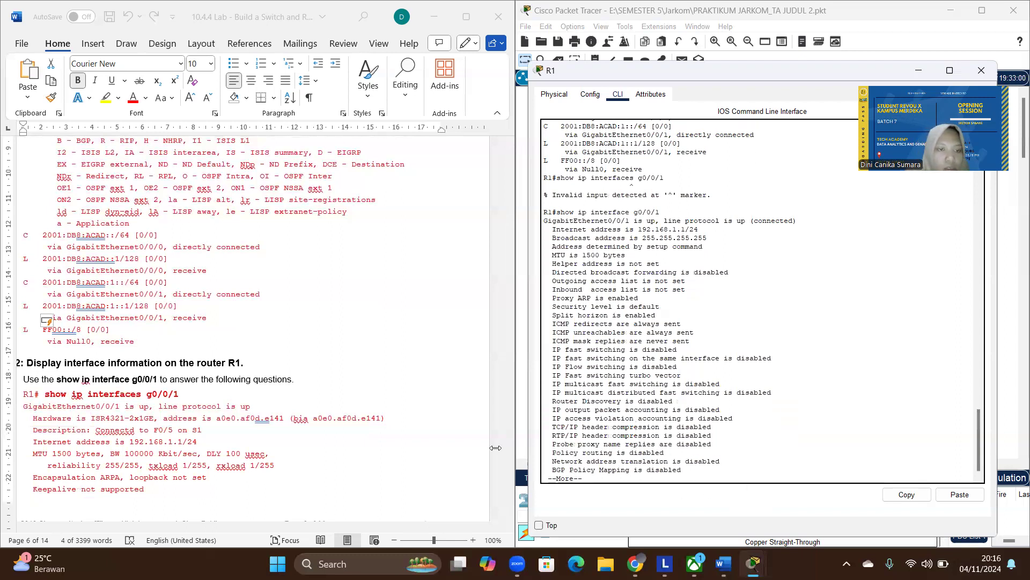
- Read the lab's G0/0/1 questions, highlight the interface status line in R1's output and advance to the end of the output
scroll(233, 405, "down", 15)
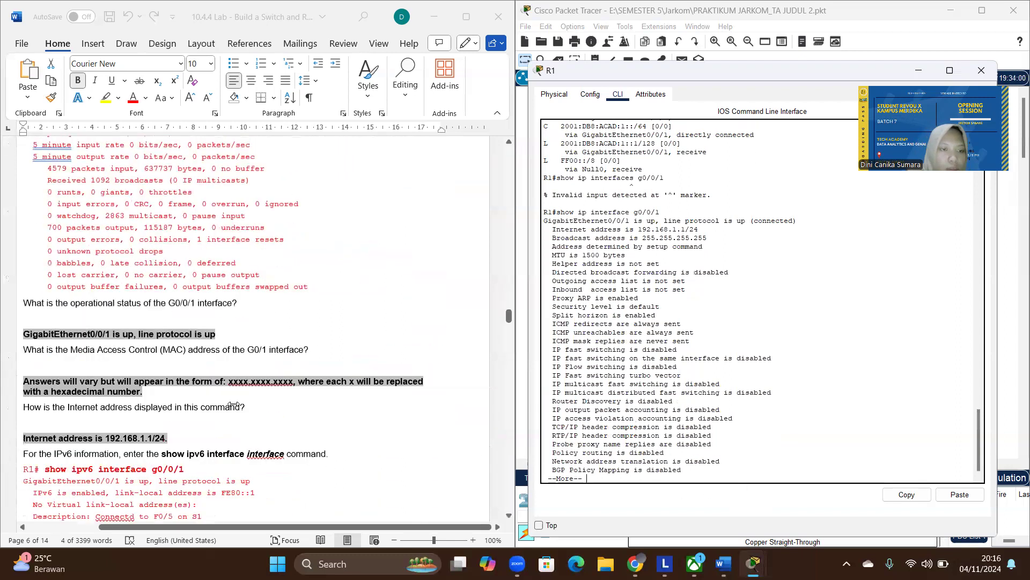
scroll(233, 405, "down", 1)
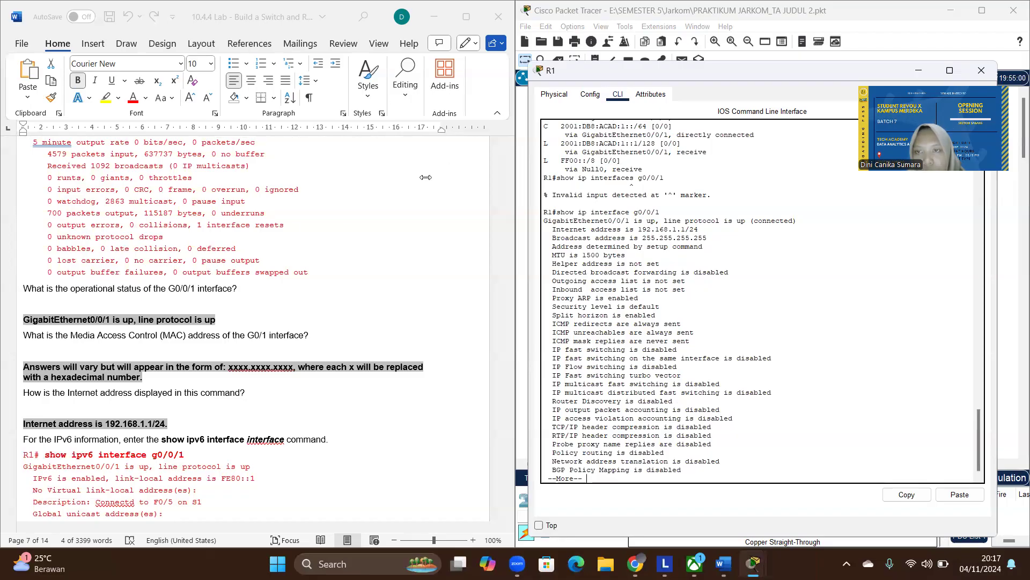
left_click_drag(797, 220, 716, 215)
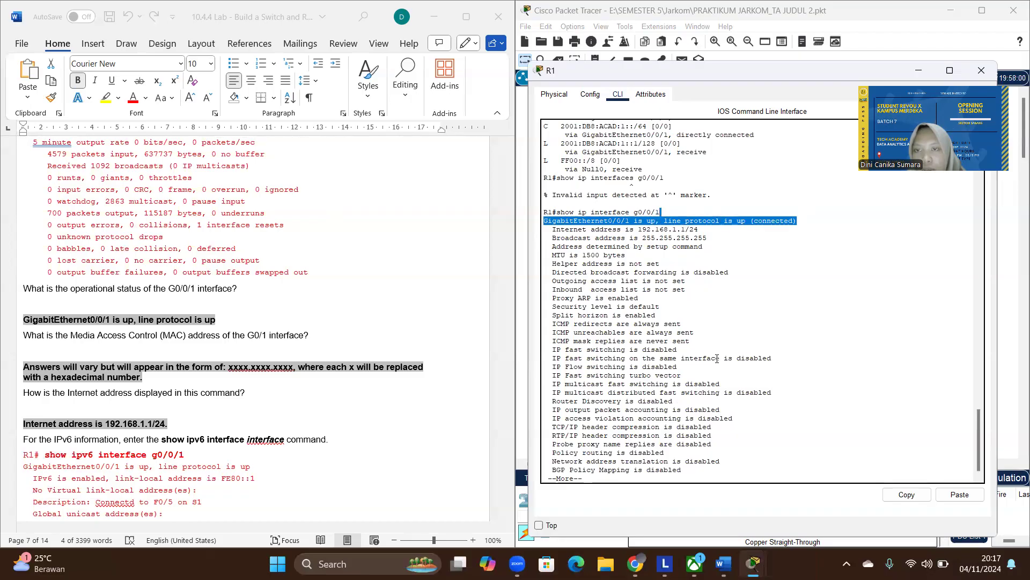
left_click(652, 479)
key("Return")
key("Return")
key("Return")
key("Return")
key("Return")
key("Return")
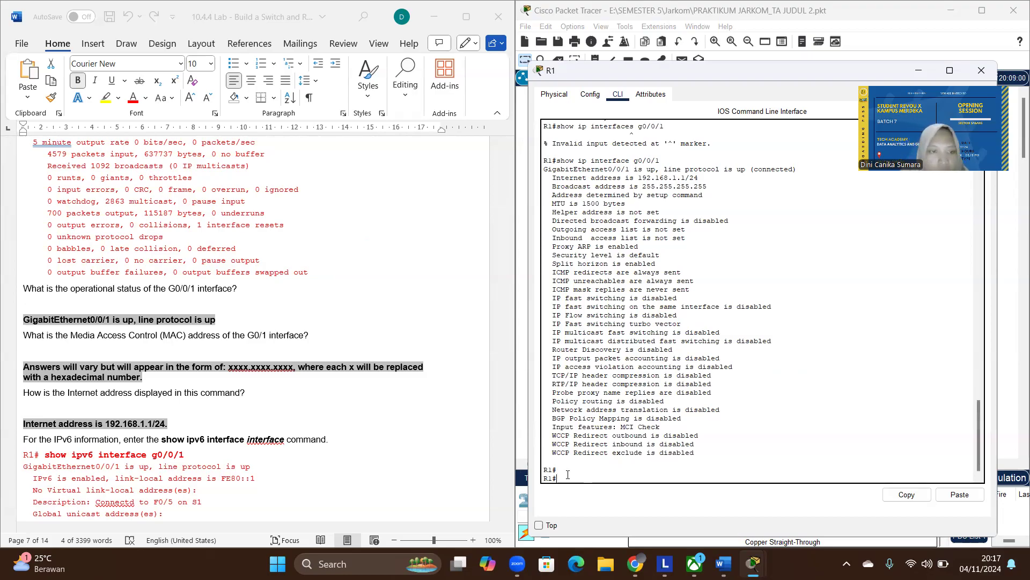
- Look for the MAC address in R1's output and highlight the hardware address in the lab document's sample output before returning to its questions
scroll(699, 256, "up", 4)
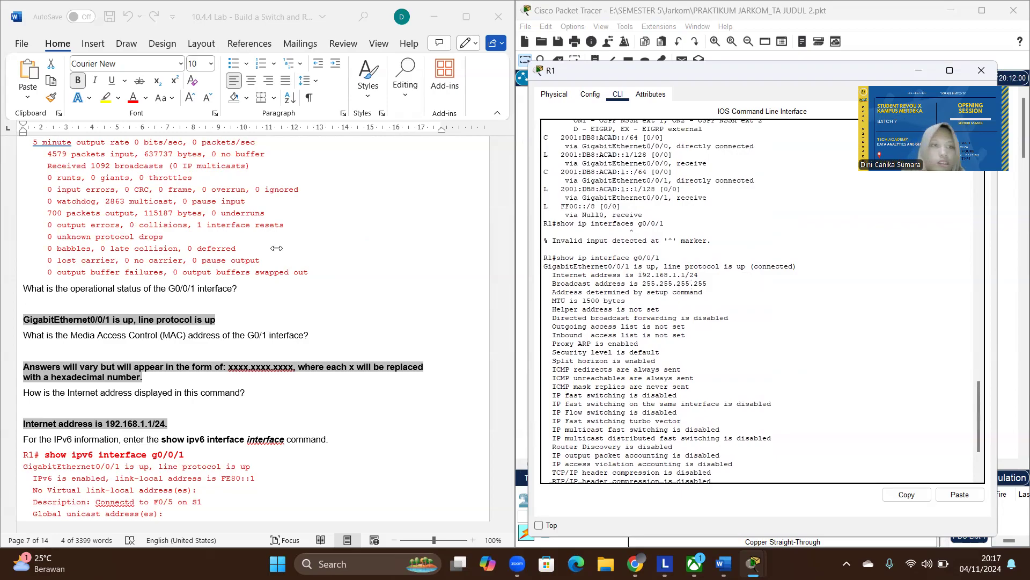
scroll(124, 227, "up", 6)
scroll(124, 226, "up", 4)
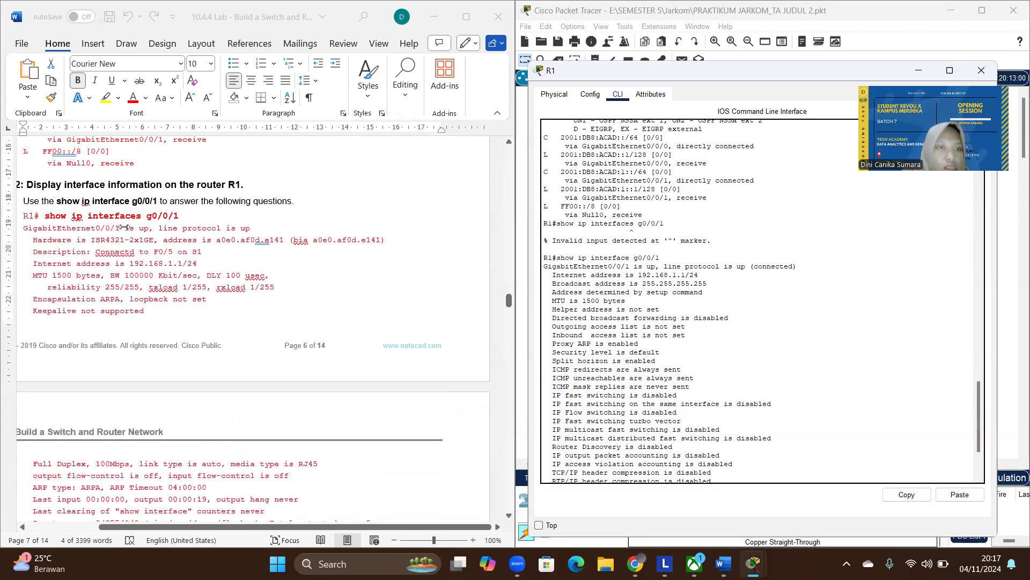
double_click(220, 242)
left_click_drag(217, 241, 279, 245)
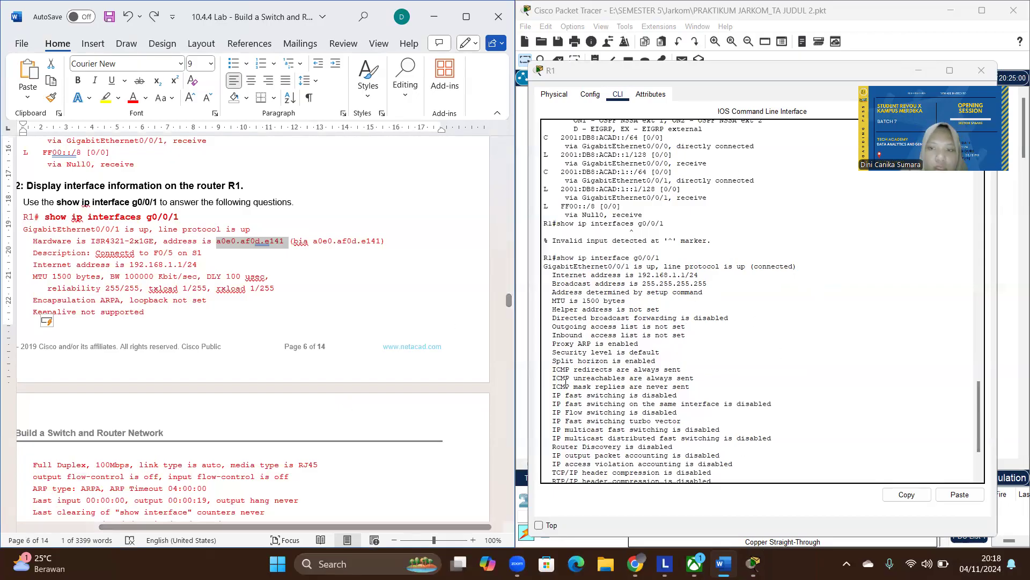
scroll(187, 345, "down", 10)
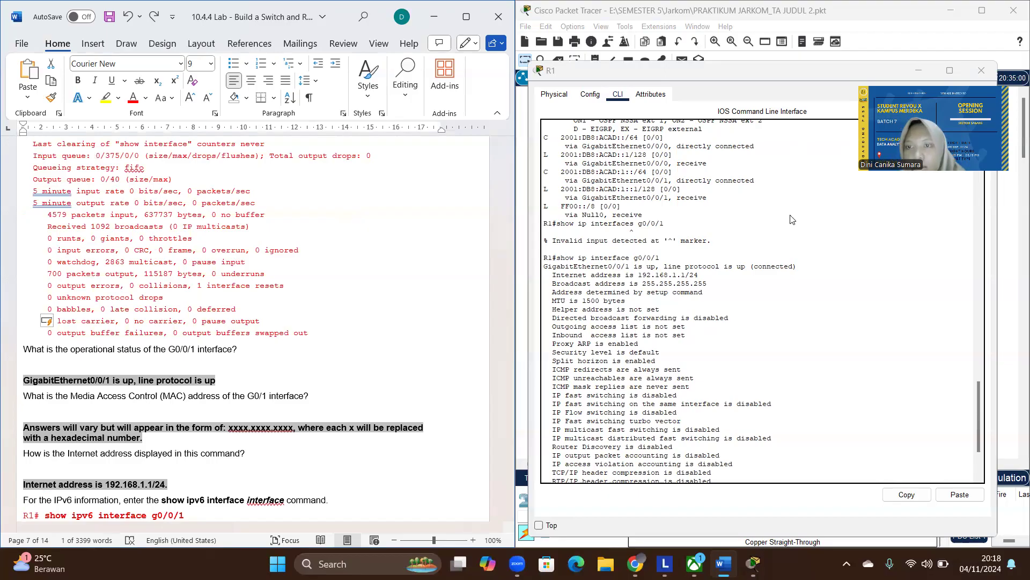
- View the GigabitEthernet0/0/0 and GigabitEthernet0/0/1 settings in R1's graphical configuration, then collapse the interface list and show the global settings
left_click(790, 269)
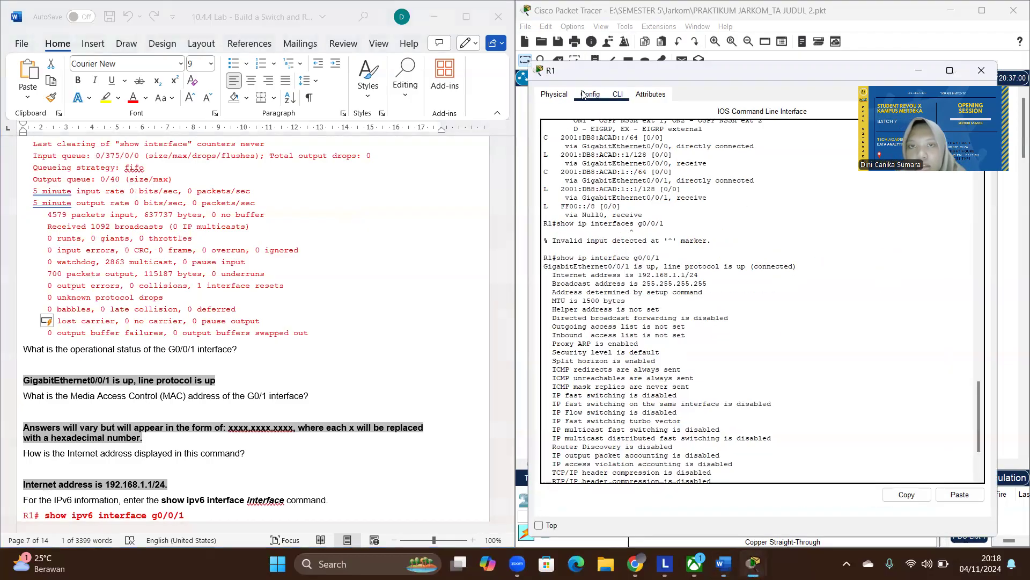
left_click(586, 95)
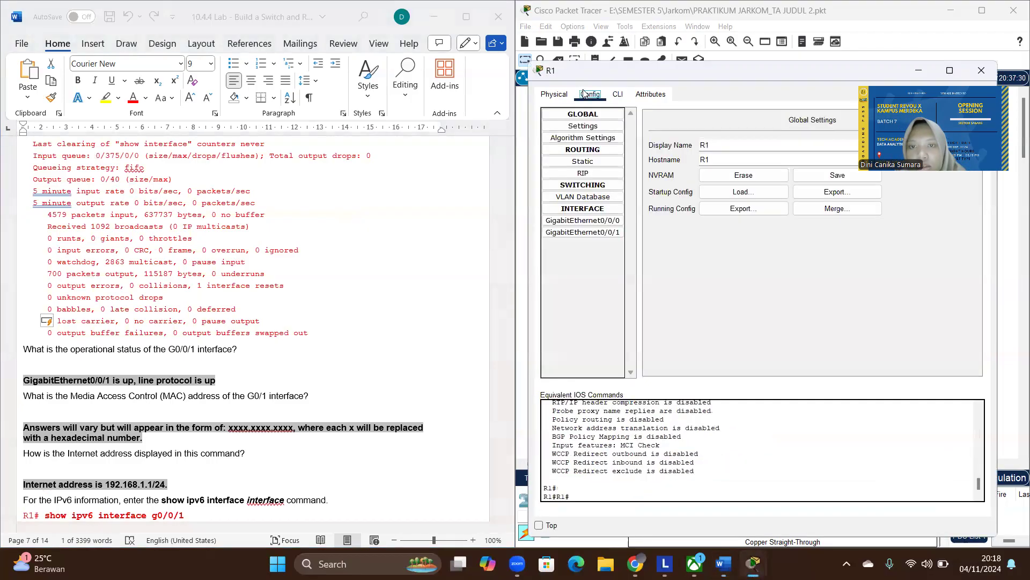
left_click(603, 222)
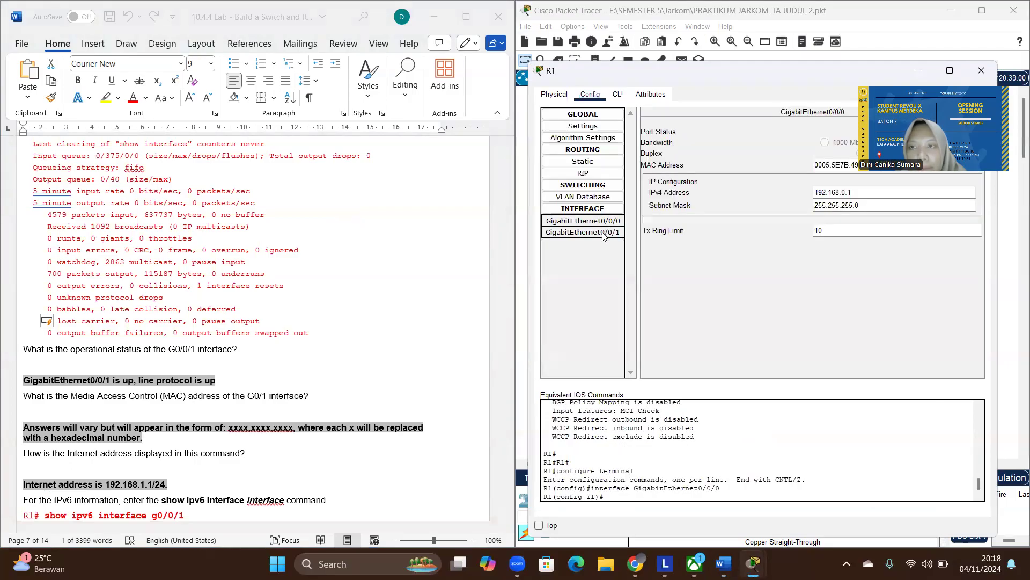
left_click(603, 232)
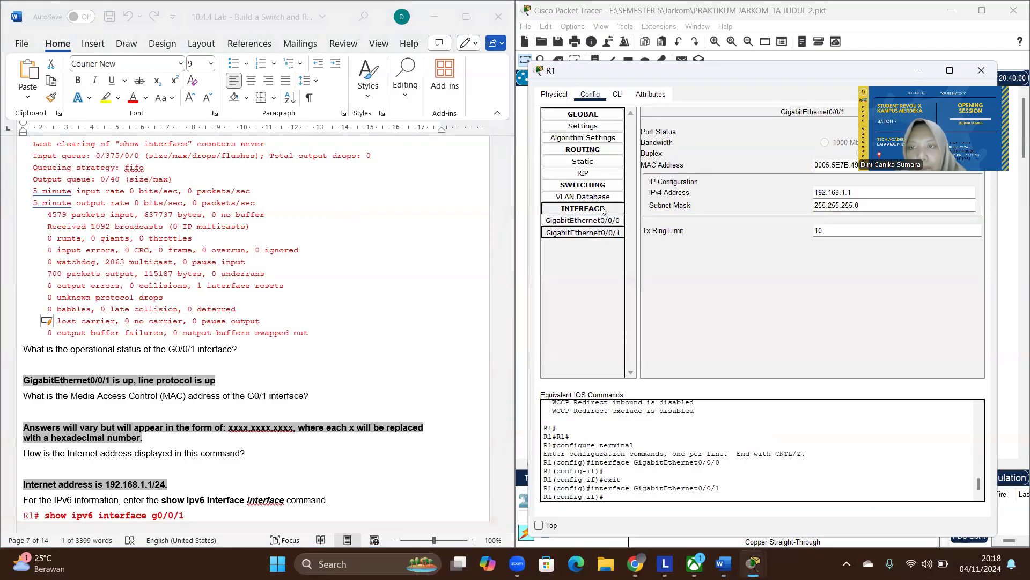
left_click(603, 210)
left_click(600, 130)
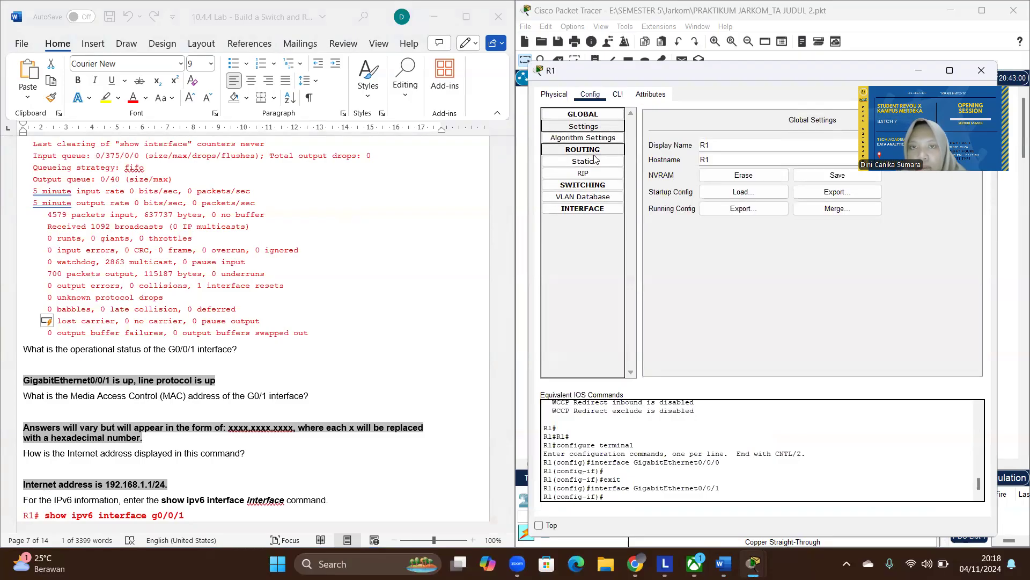
- Check R1's command line and return to the GigabitEthernet0/0/1 configuration to examine its MAC address
left_click(564, 99)
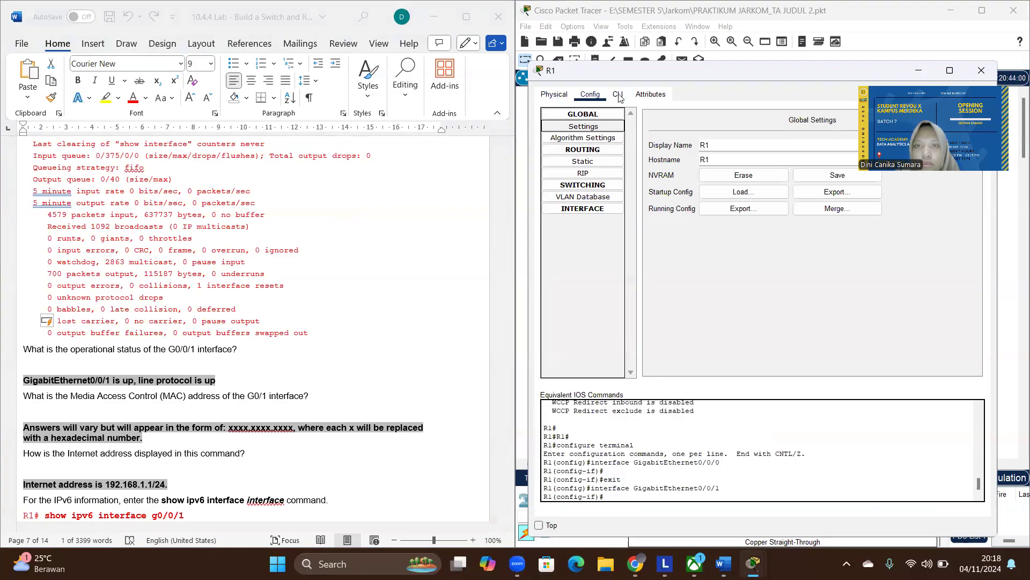
left_click(618, 97)
left_click(590, 95)
left_click(617, 95)
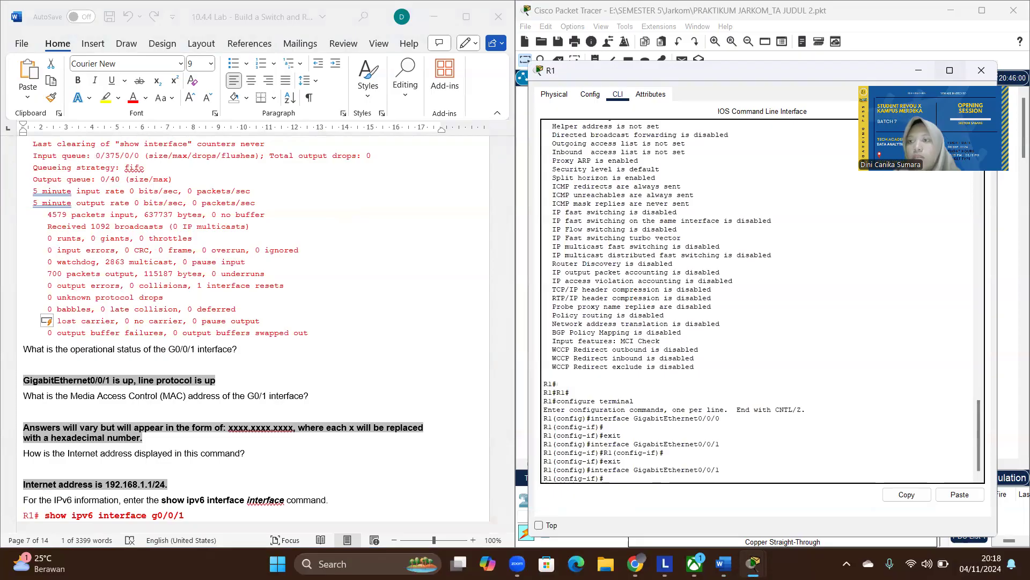
left_click_drag(934, 128, 951, 171)
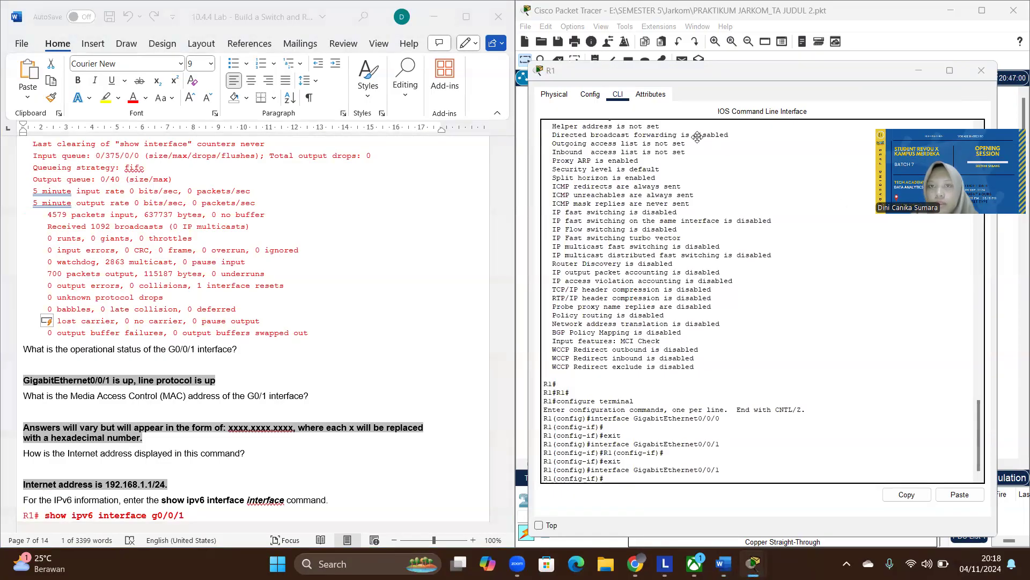
left_click(590, 95)
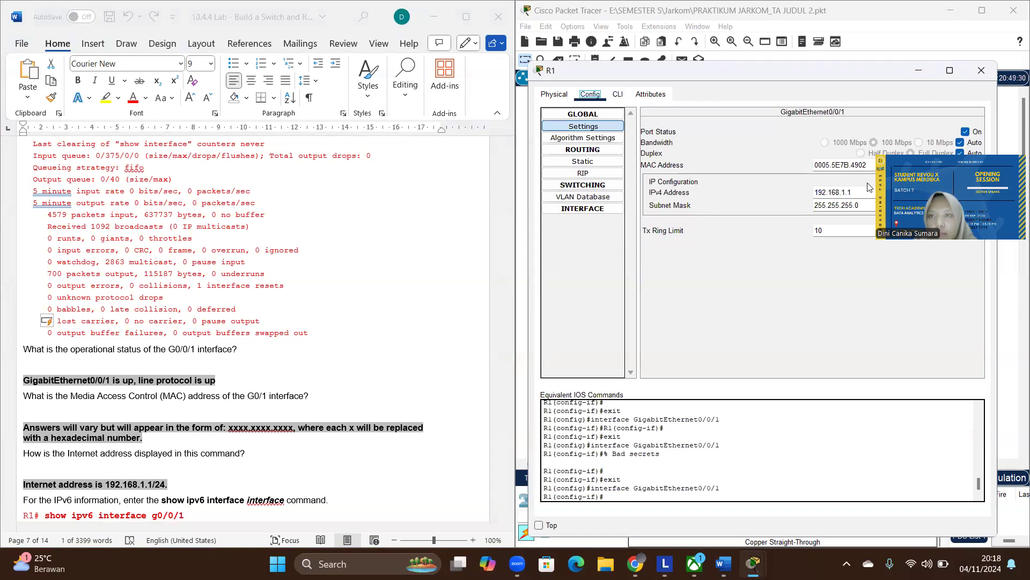
left_click(852, 166)
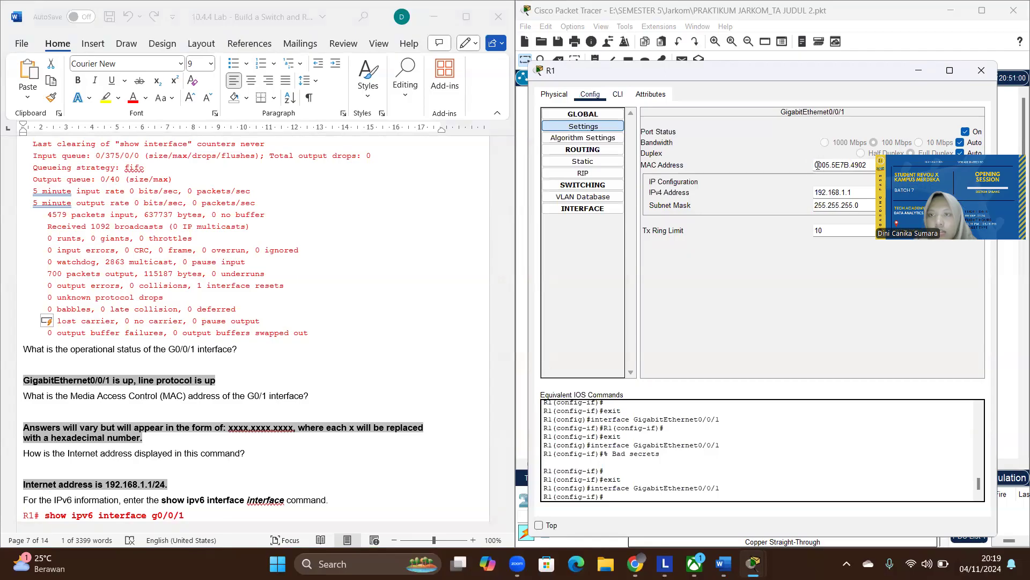
- Highlight the GigabitEthernet0/0/1 MAC address in R1's configuration and return to R1's command line
left_click_drag(871, 166, 818, 166)
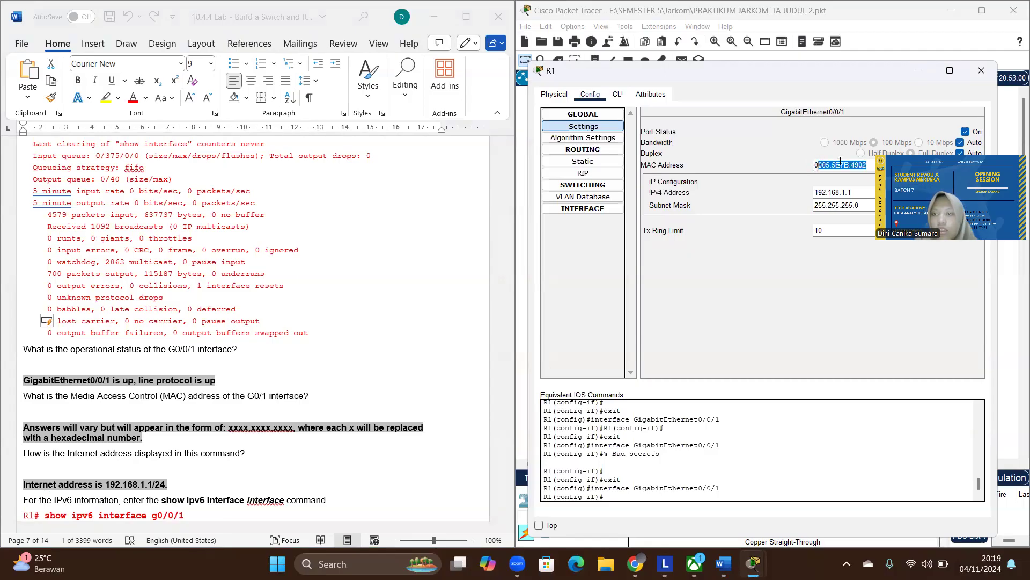
left_click(919, 71)
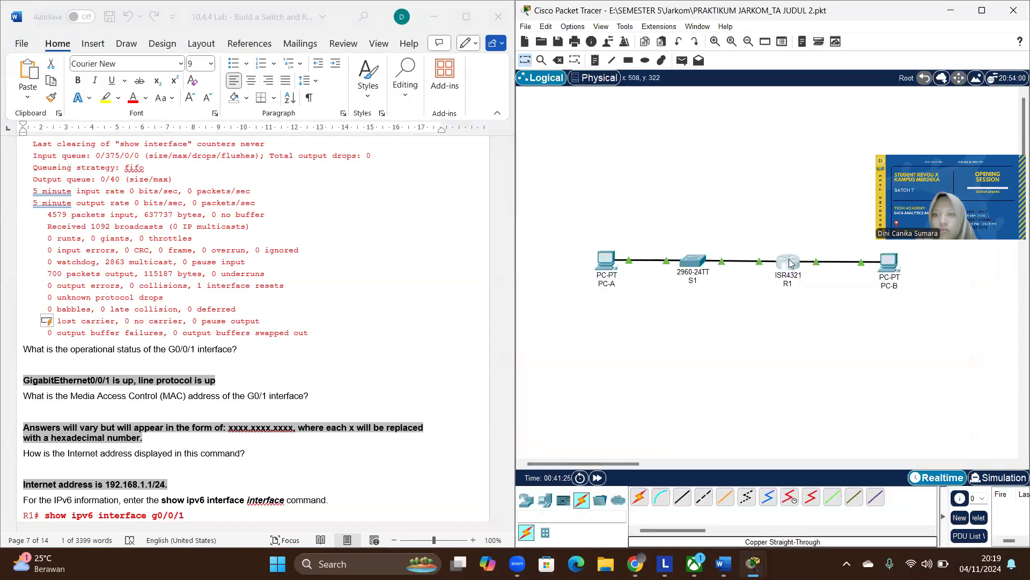
left_click(789, 264)
left_click(617, 94)
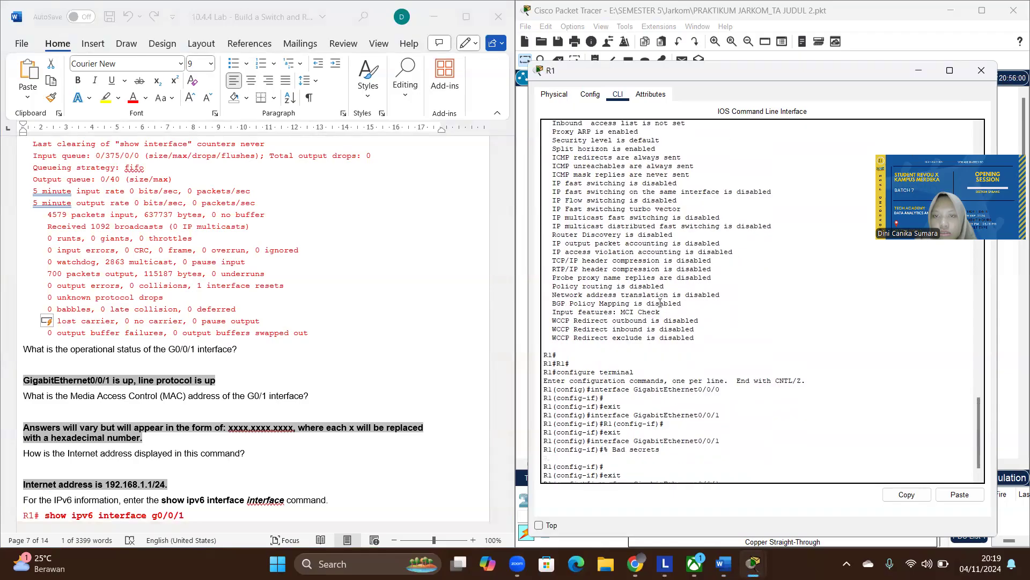
- Compare R1's show ip interface g0/0/1 output with the sample output and G0/0/1 questions in the lab document
scroll(660, 304, "up", 5)
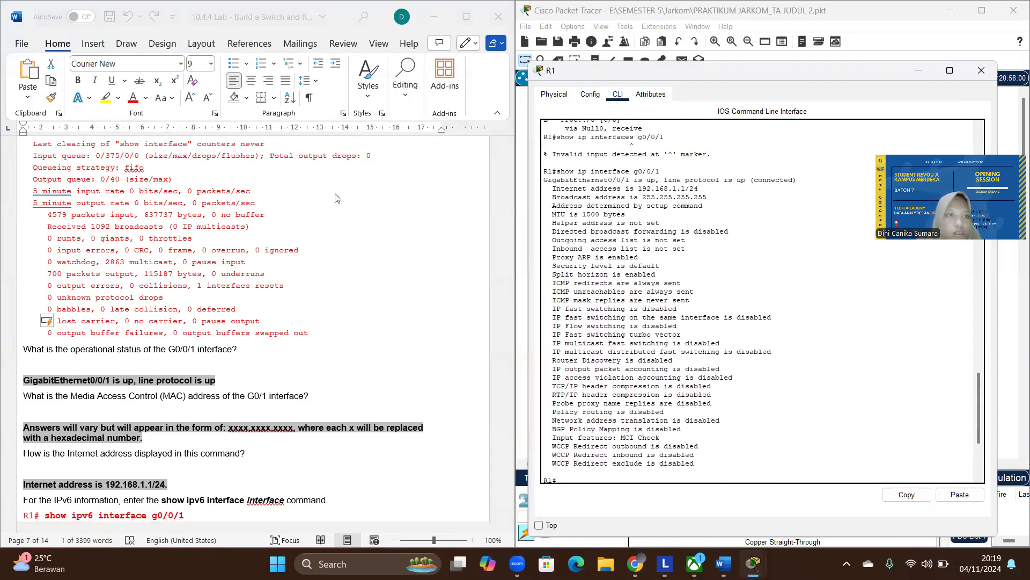
scroll(272, 203, "up", 8)
scroll(272, 203, "up", 1)
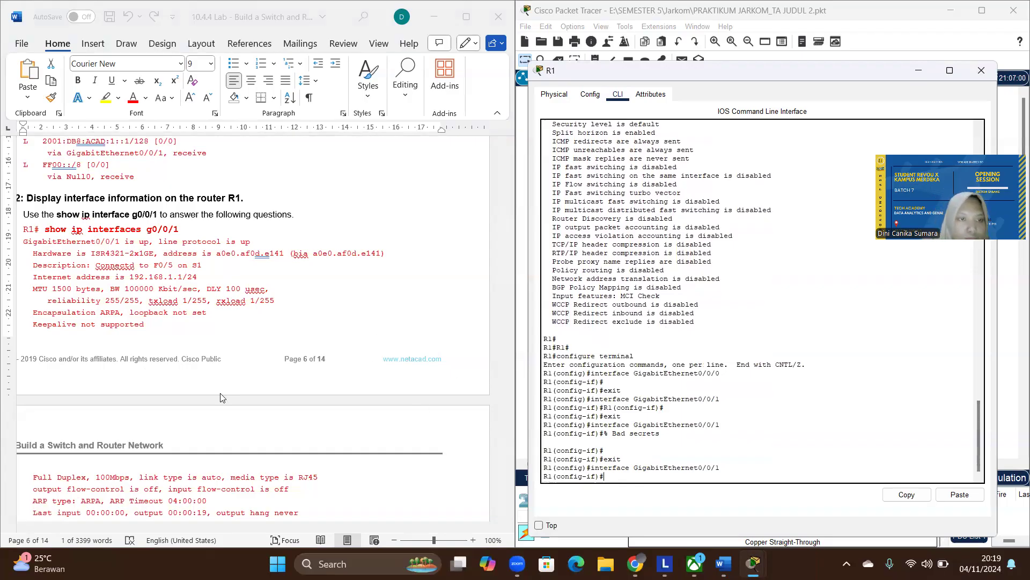
scroll(222, 397, "down", 15)
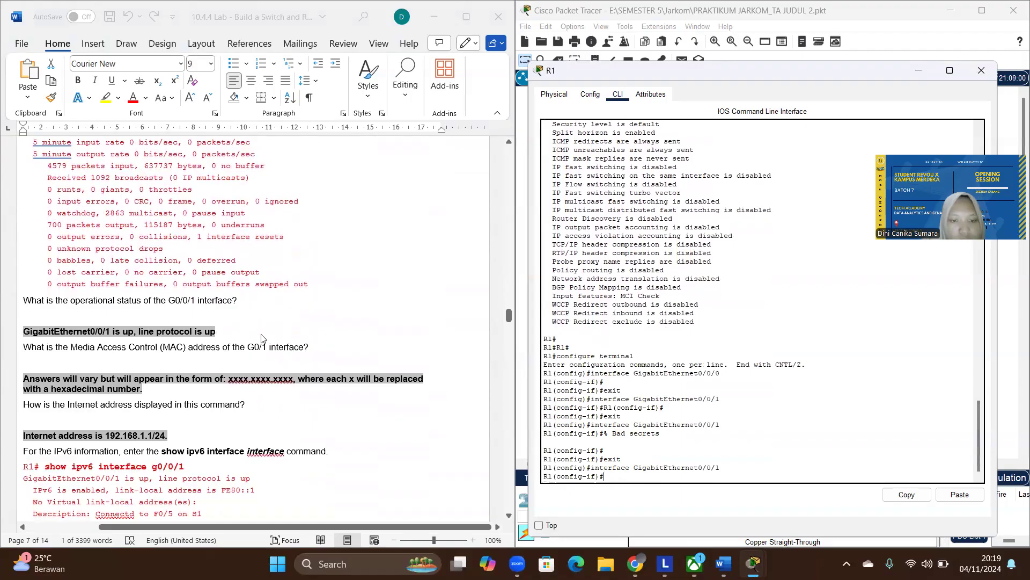
scroll(199, 435, "down", 1)
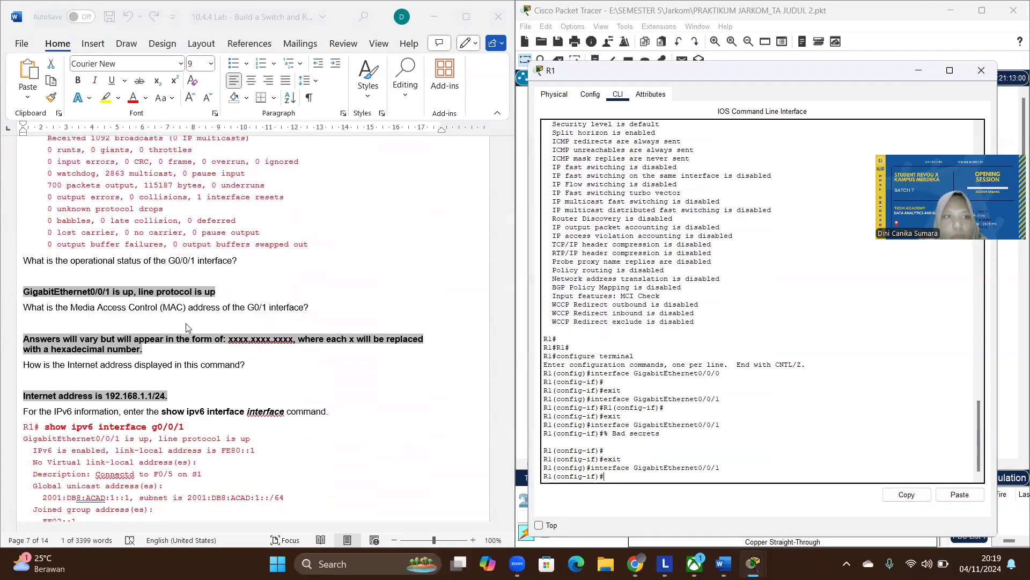
scroll(188, 327, "up", 8)
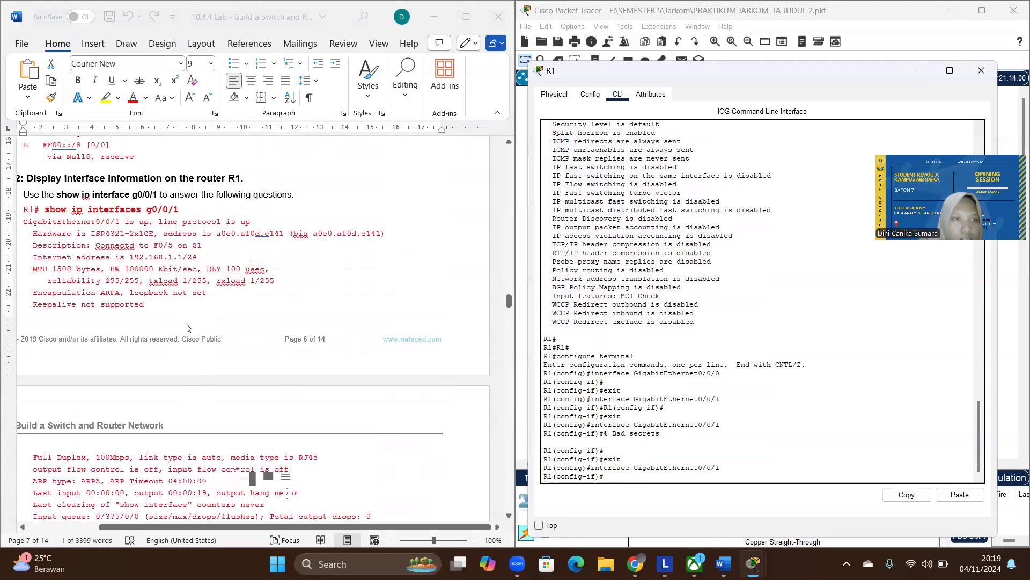
scroll(188, 328, "up", 1)
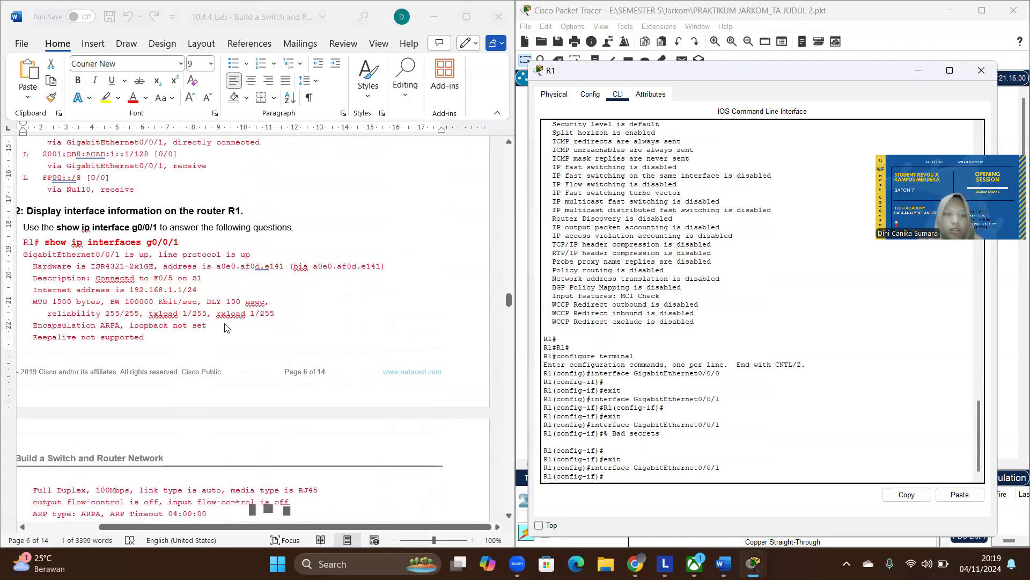
scroll(225, 328, "down", 10)
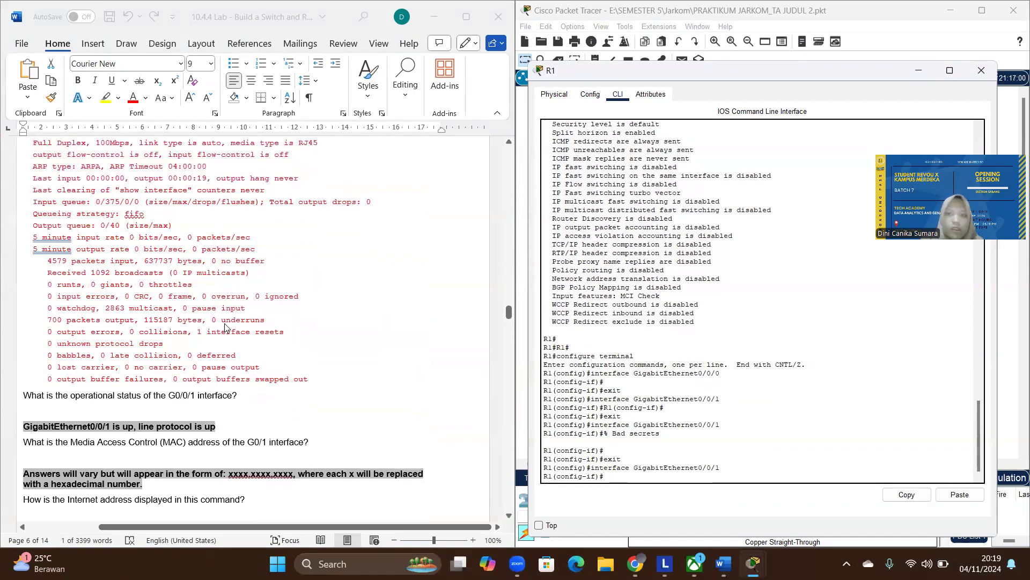
- Highlight the Internet address in R1's g0/0/1 output and find the lab's instruction for IPv6 interface information
scroll(665, 327, "up", 6)
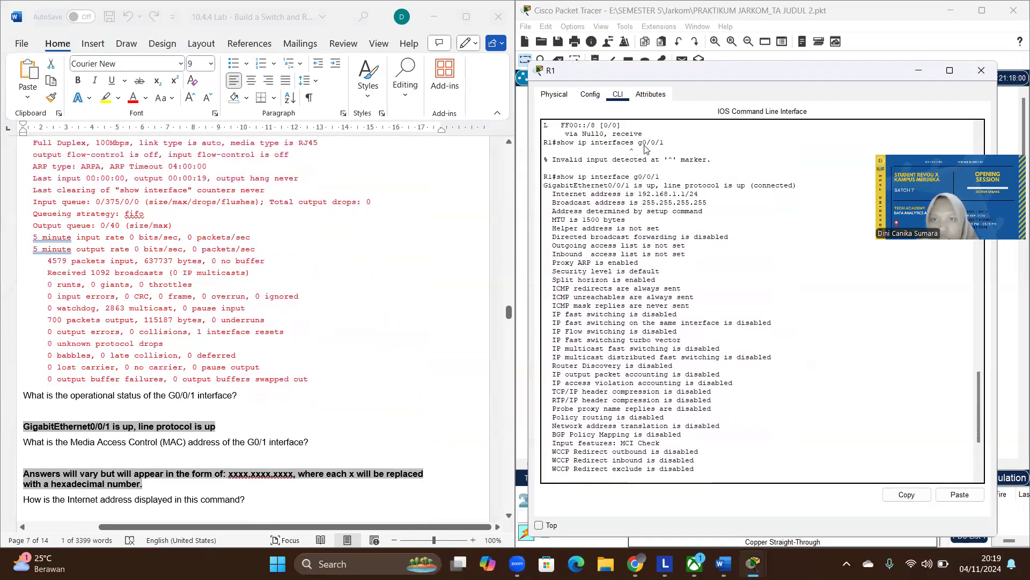
left_click_drag(638, 194, 688, 194)
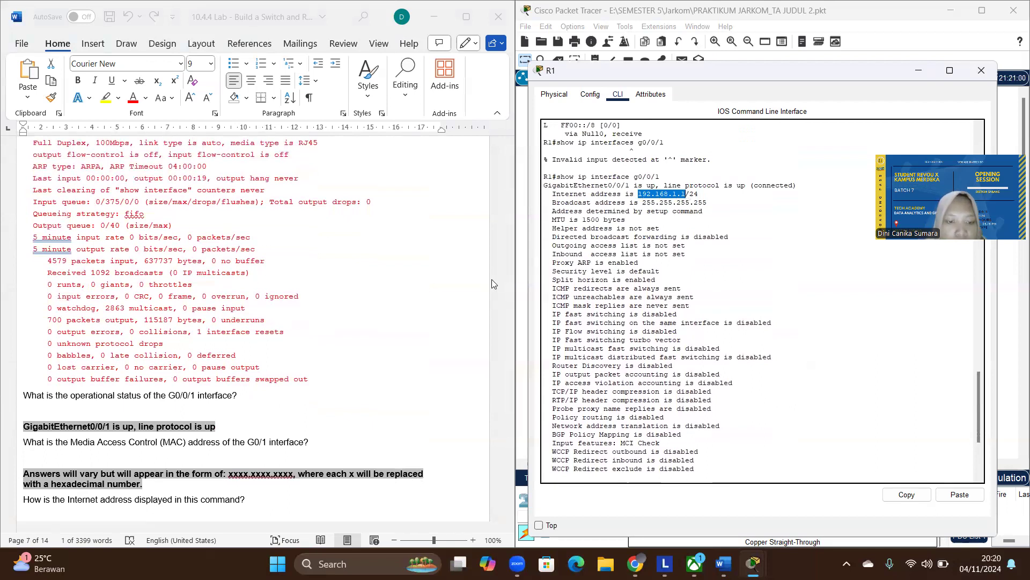
scroll(148, 384, "down", 10)
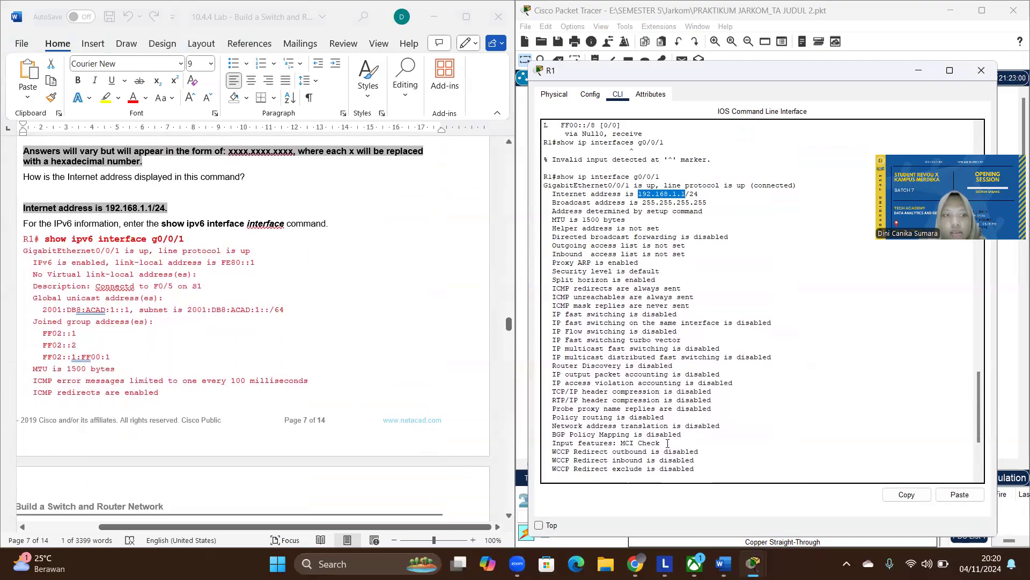
- Try to run show ipv6 g0/0/1 and show ipv6 interface g0/0/1 from R1's interface configuration mode
scroll(667, 444, "down", 6)
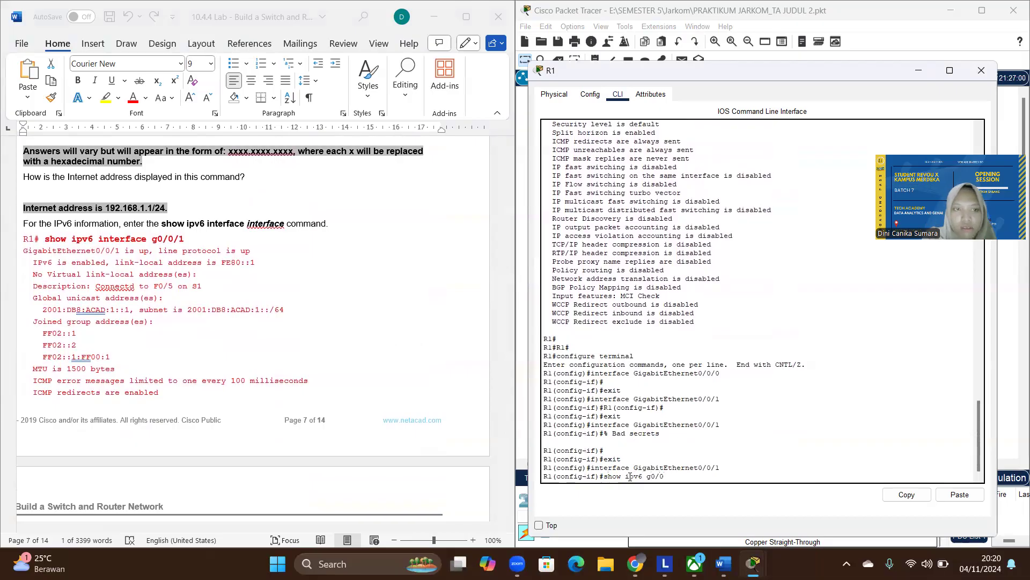
type("1")
key("Return")
key("Up")
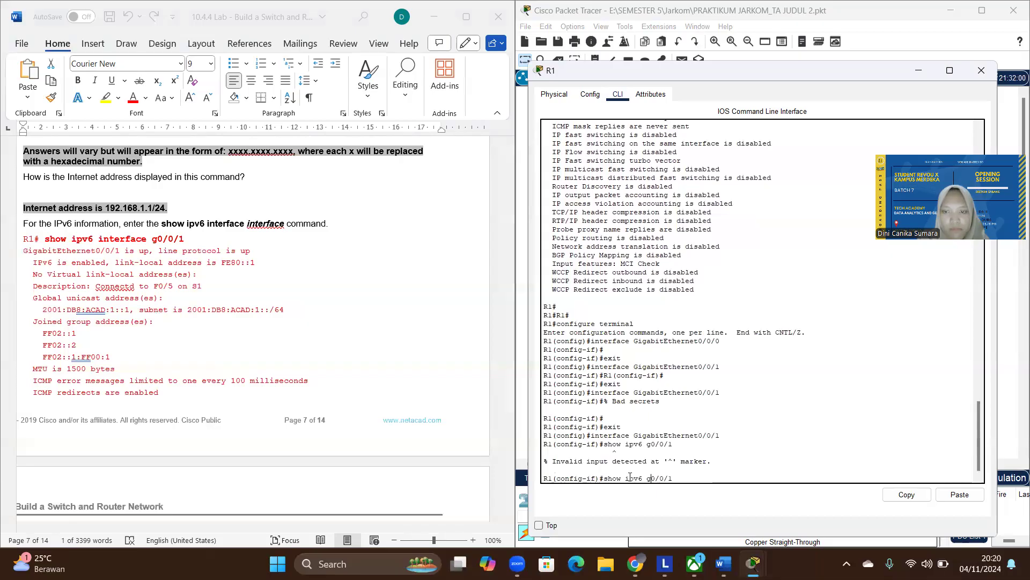
type("interface")
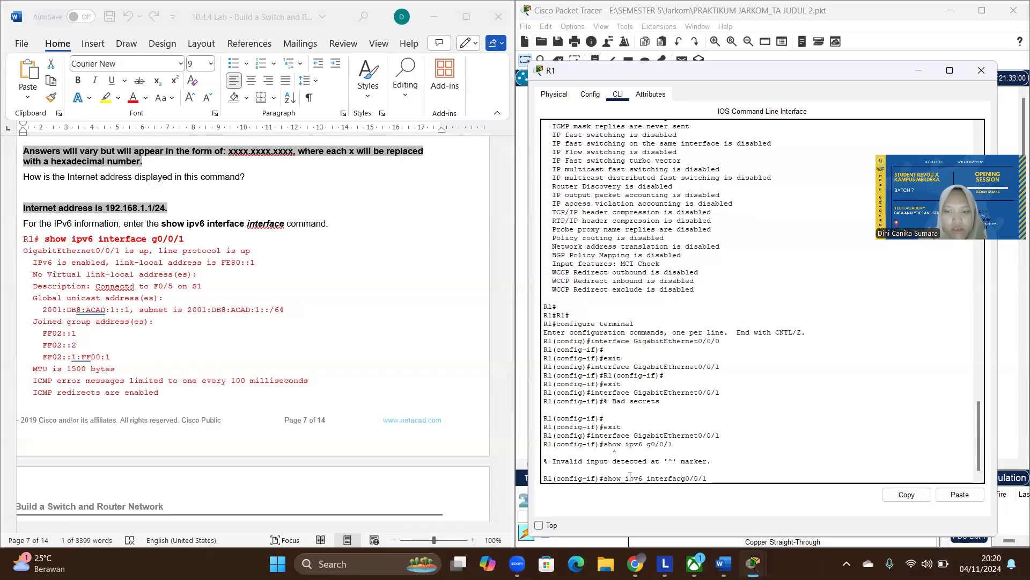
key("Return")
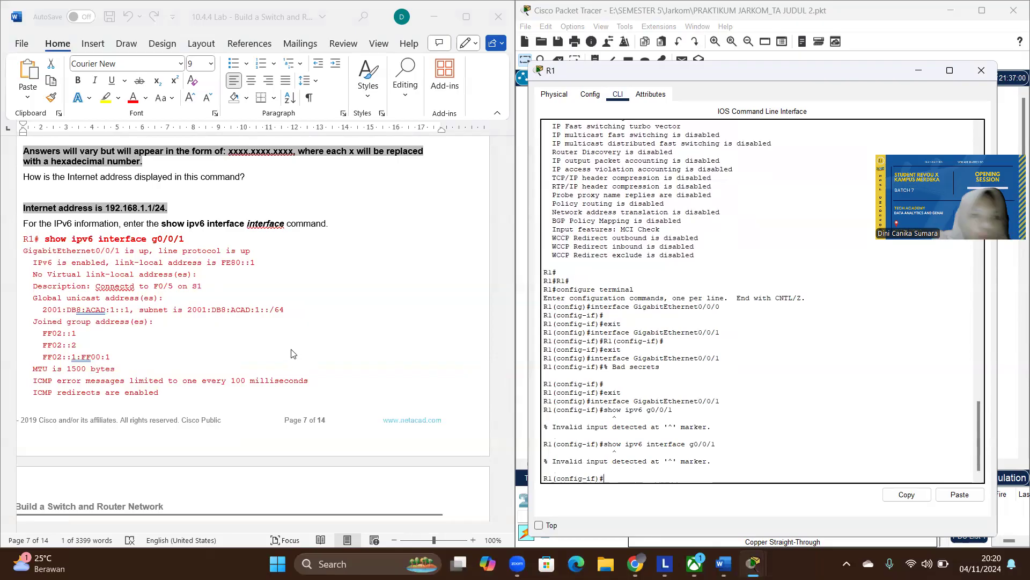
- Check the lab's IPv6 command instructions and try show ipv6 interfaces g0/0/1 in R1's interface configuration mode
scroll(268, 363, "down", 6)
scroll(269, 364, "down", 8)
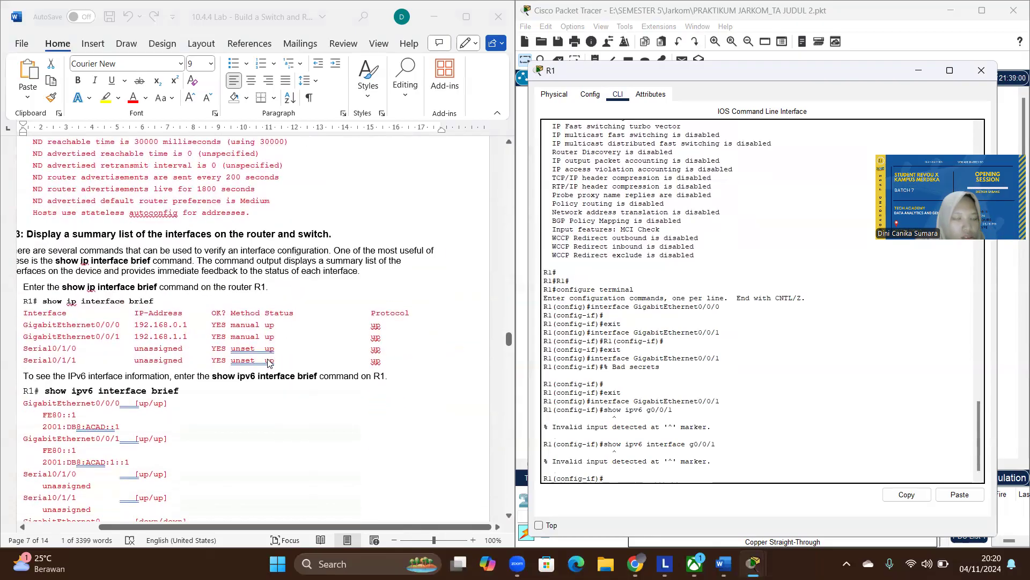
scroll(269, 364, "down", 1)
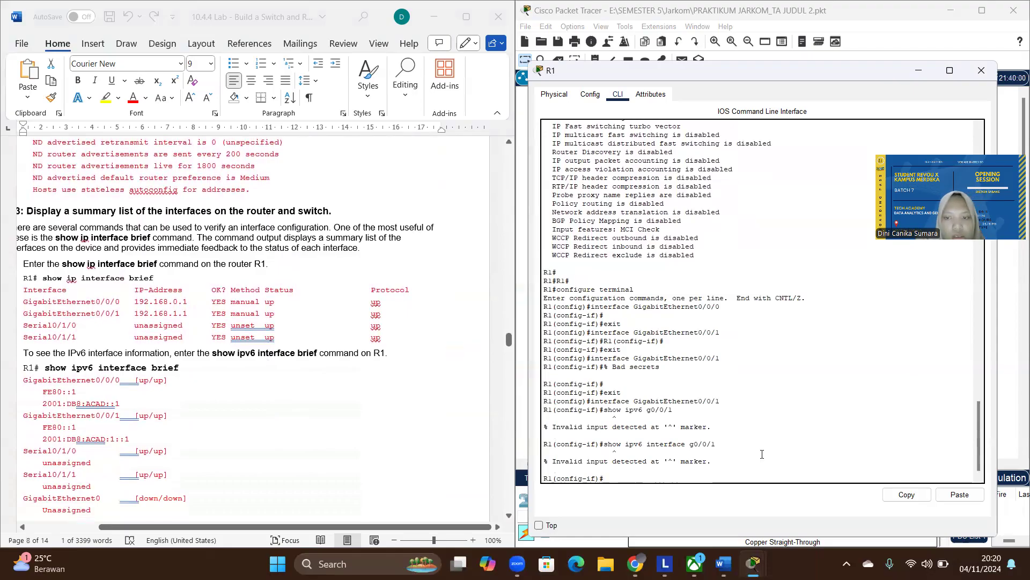
scroll(287, 268, "up", 15)
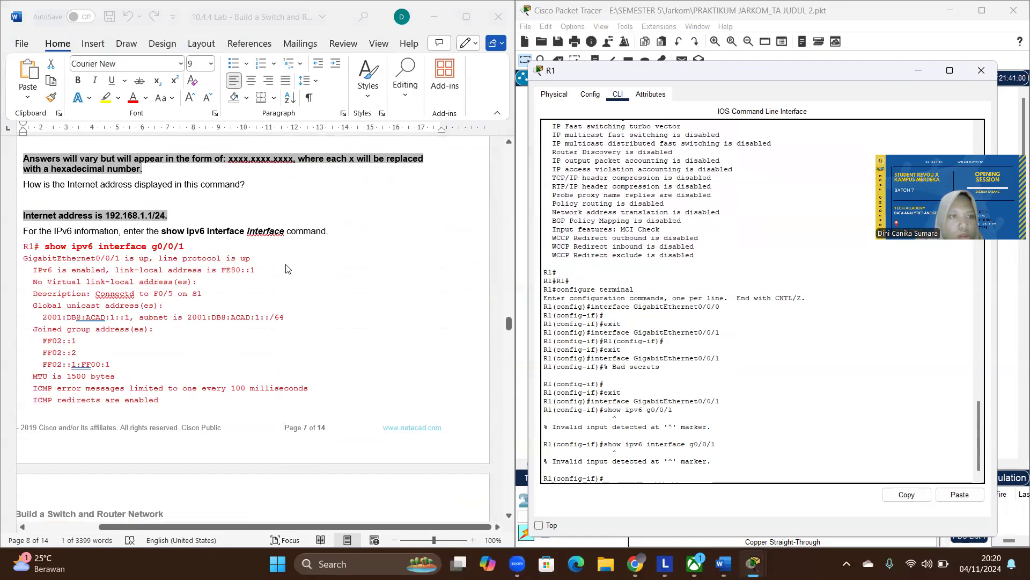
key("Up")
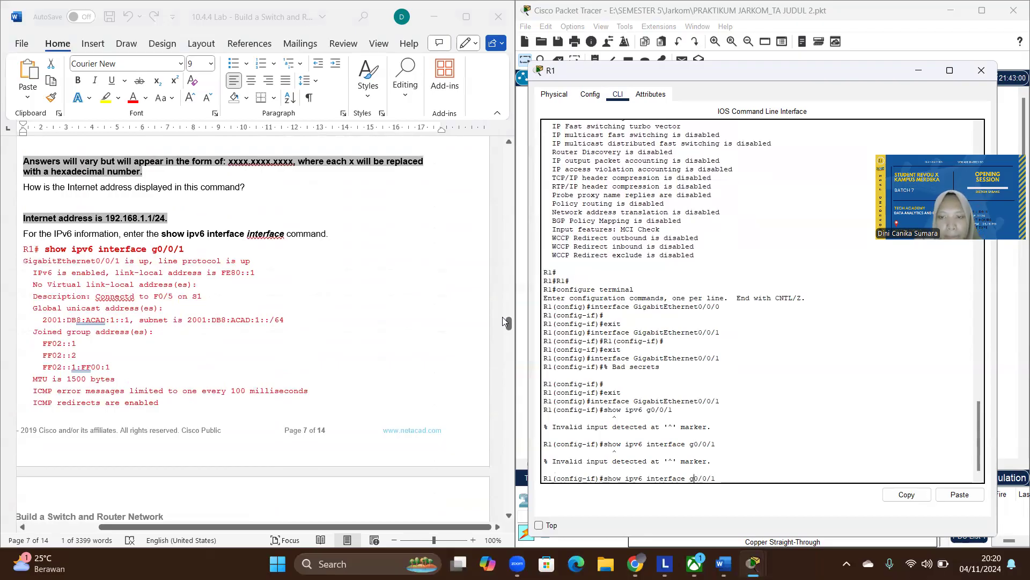
type("s")
key("Return")
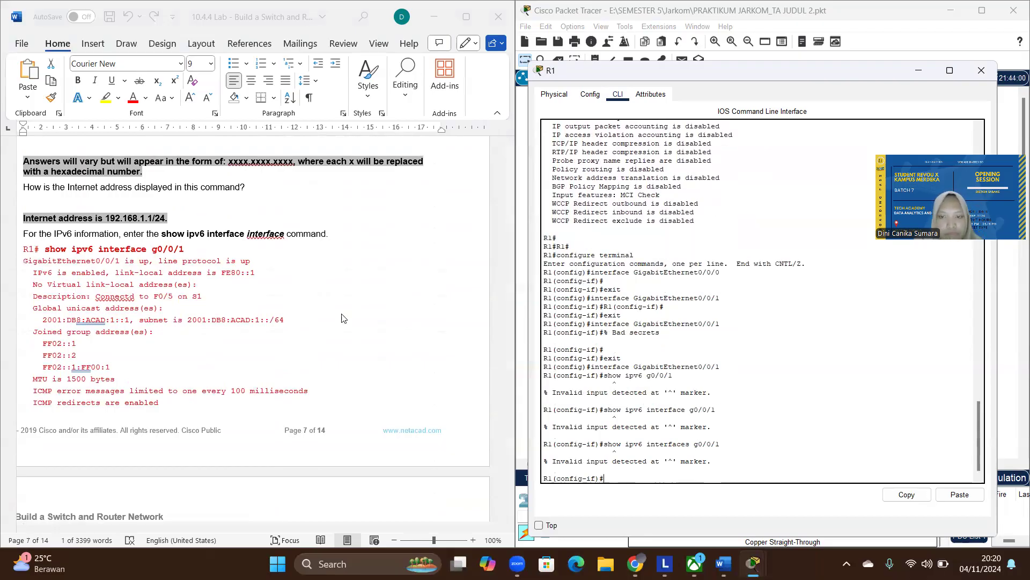
- Reread the lab's IPv6 interface sample output and the Step 3 interface summary instructions, bringing the item letters into view
scroll(180, 281, "down", 1)
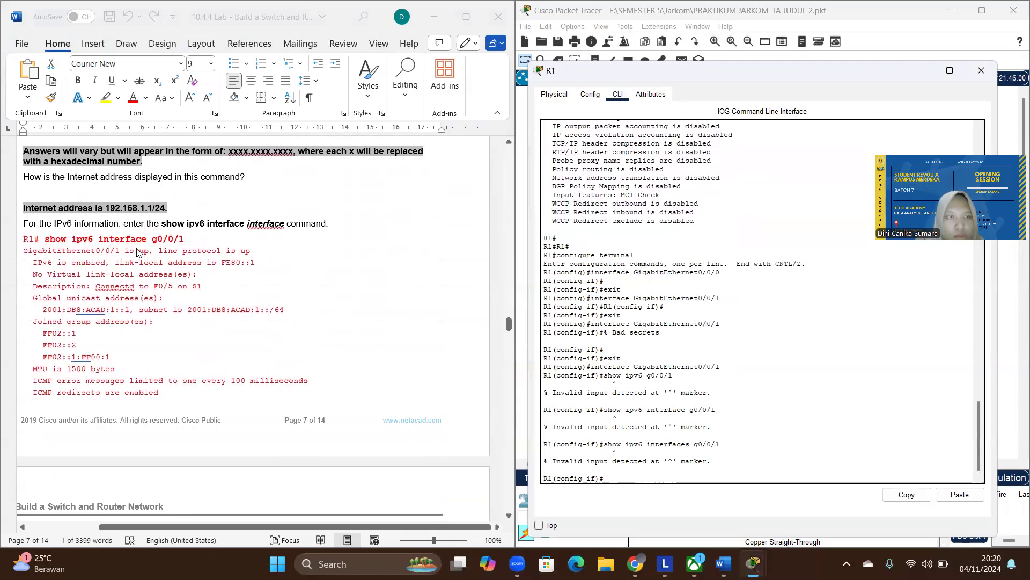
scroll(185, 315, "down", 3)
scroll(186, 315, "down", 10)
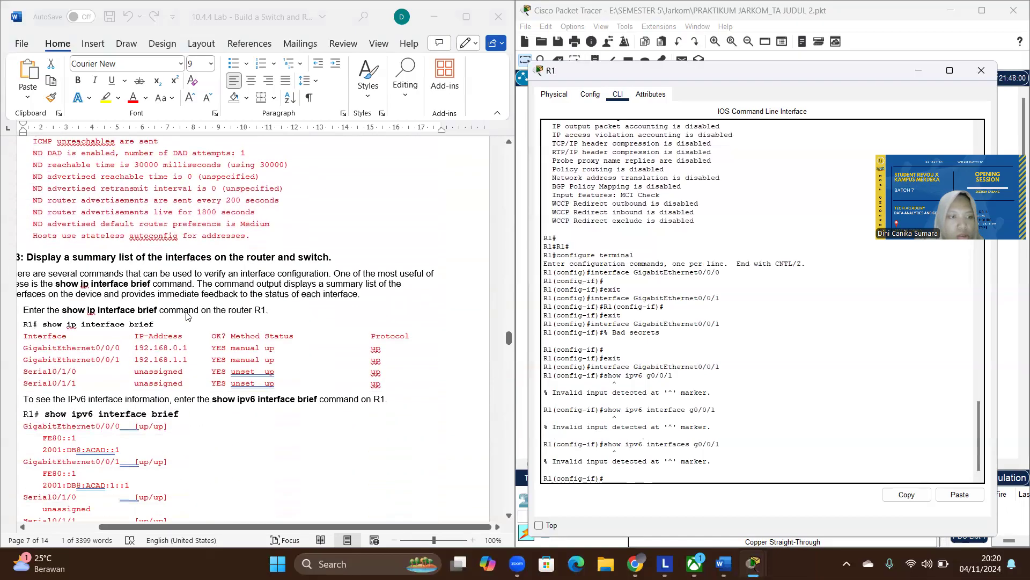
scroll(187, 315, "down", 2)
scroll(114, 284, "left", 3)
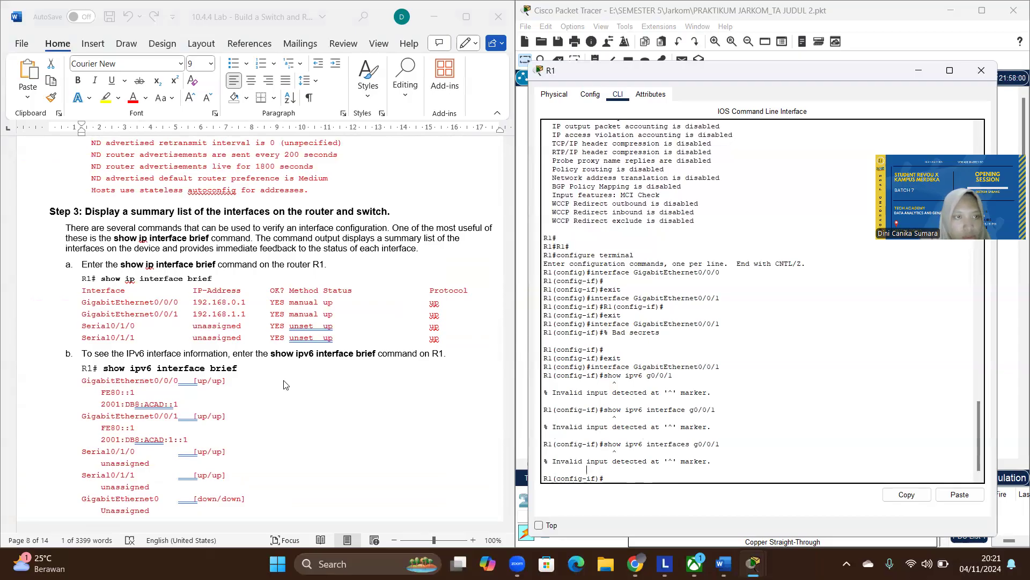
scroll(284, 384, "up", 17)
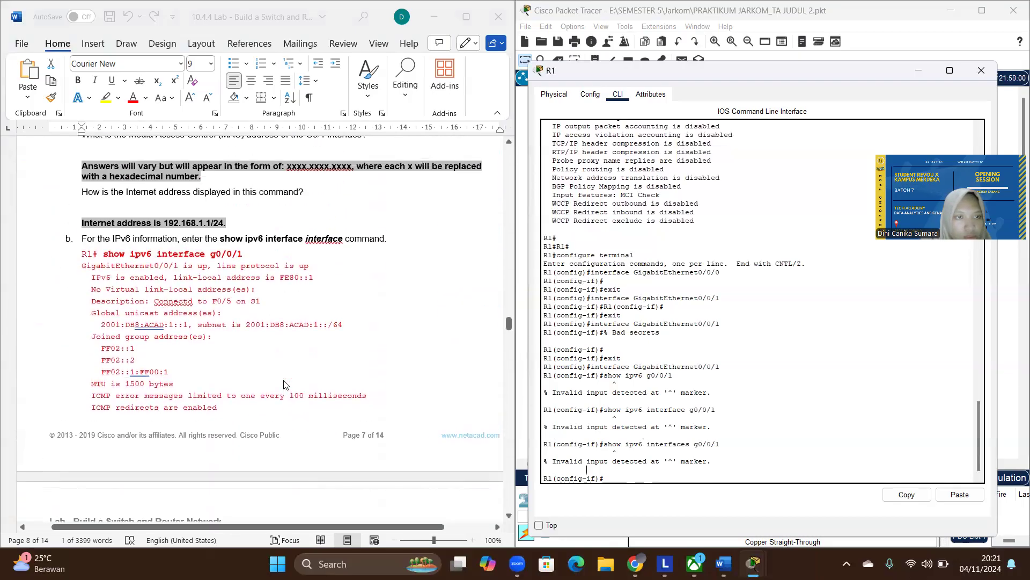
scroll(284, 384, "down", 1)
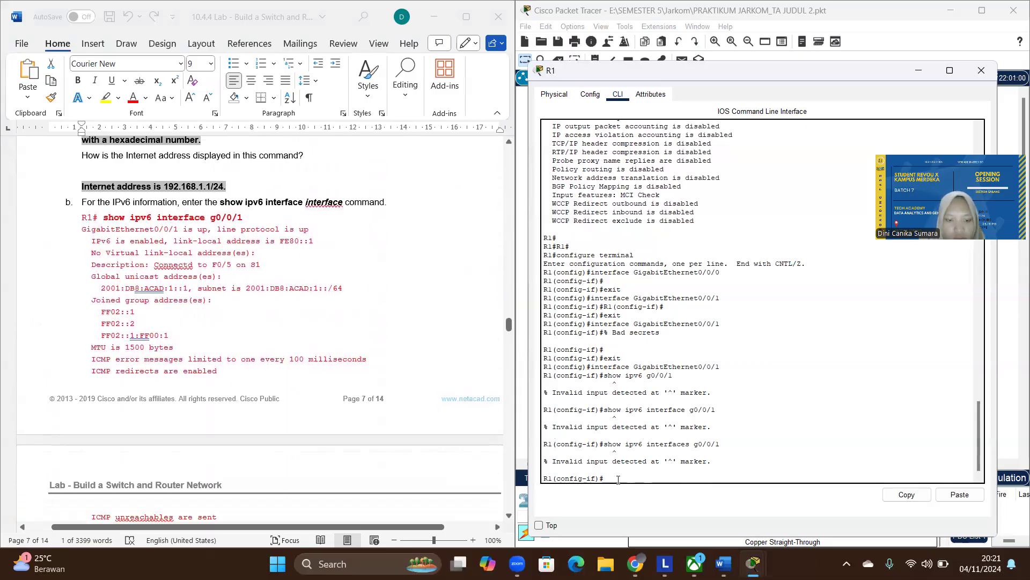
- Exit R1's interface and global configuration modes to return to the privileged EXEC prompt
type("xit")
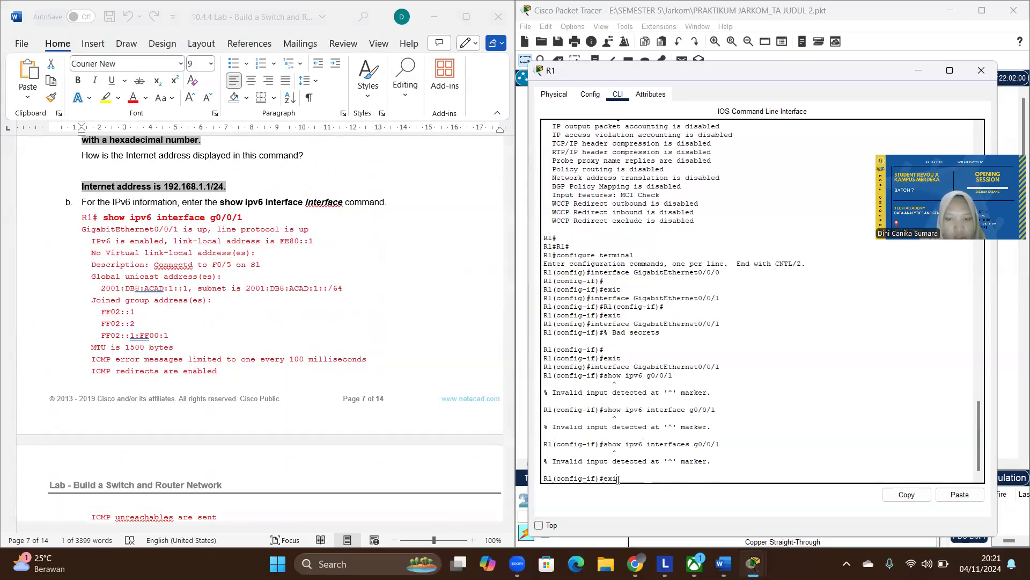
key("Return")
type("exit")
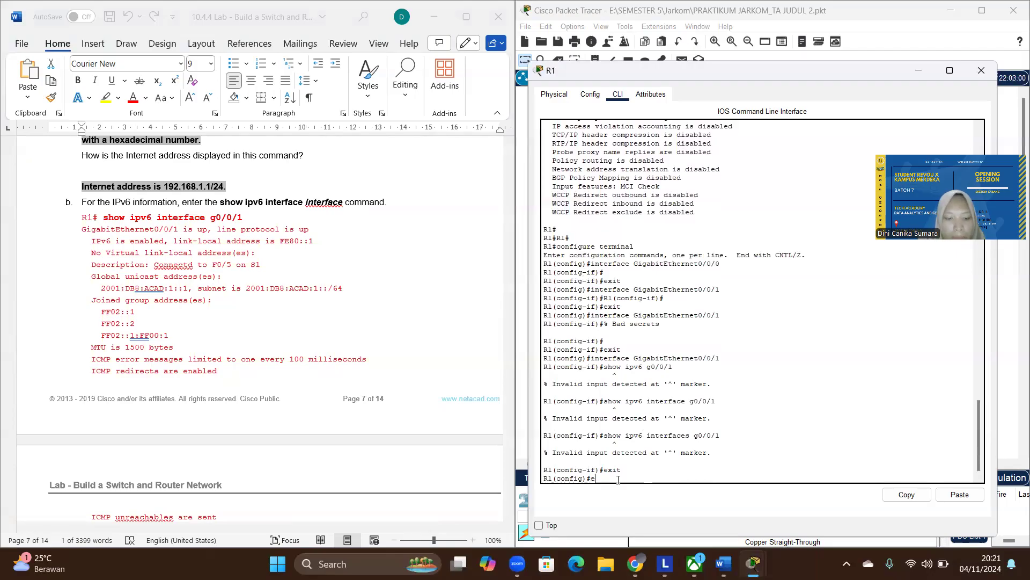
key("Return")
key("Return")
- Display R1's IPv6 interface information with show ipv6 interface g0/0/1
key("Up")
key("Up")
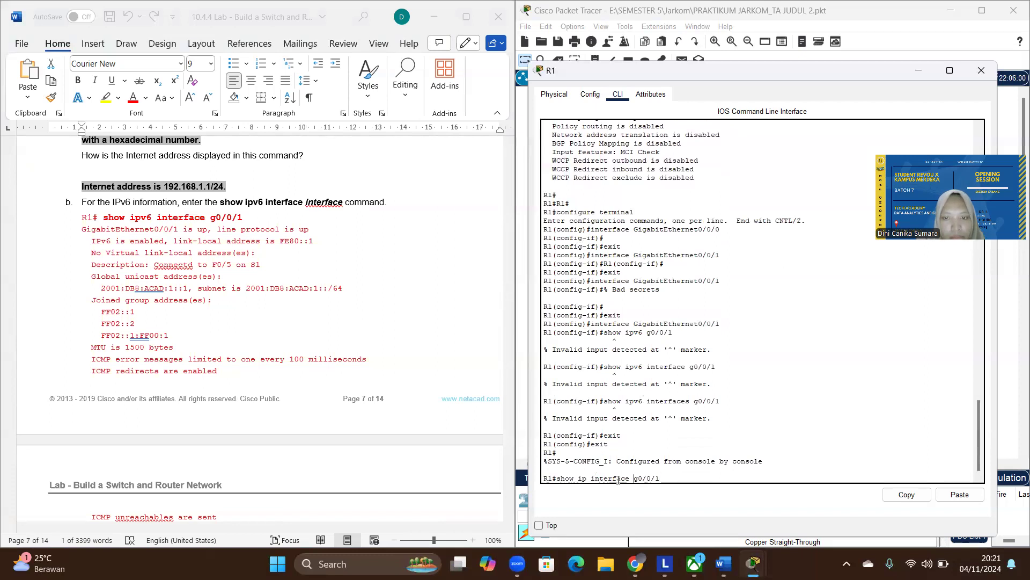
type("v")
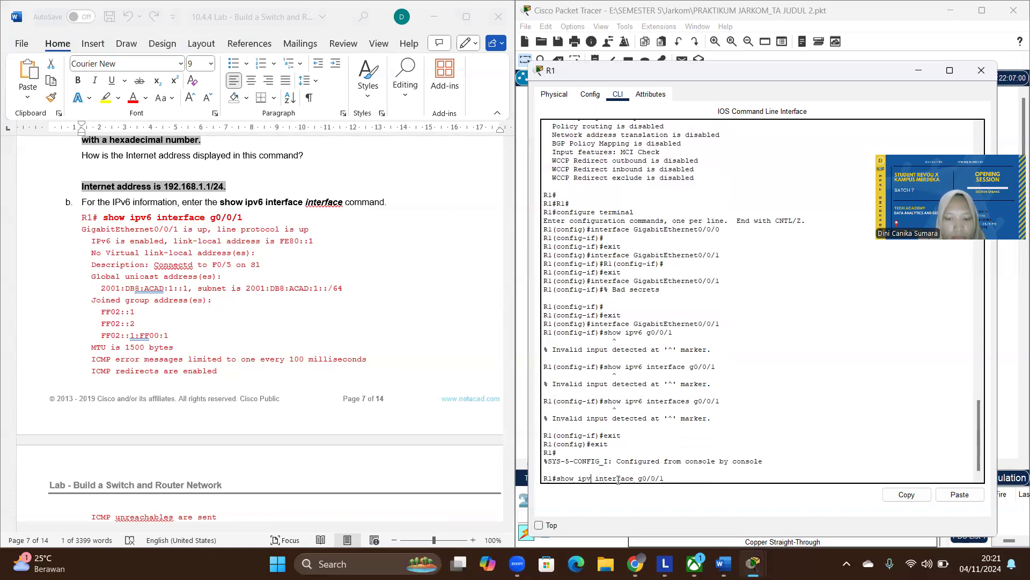
type("6")
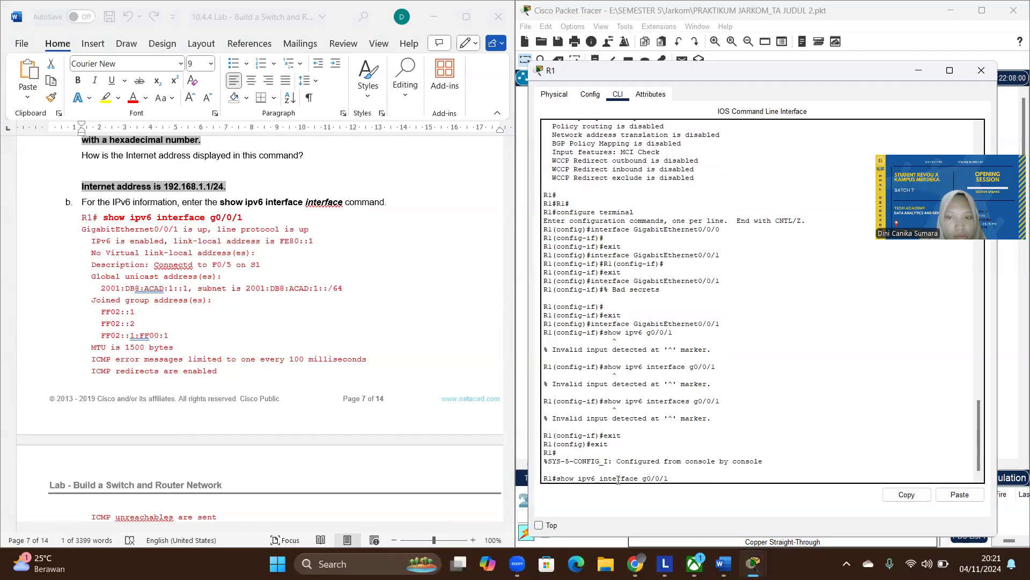
key("Return")
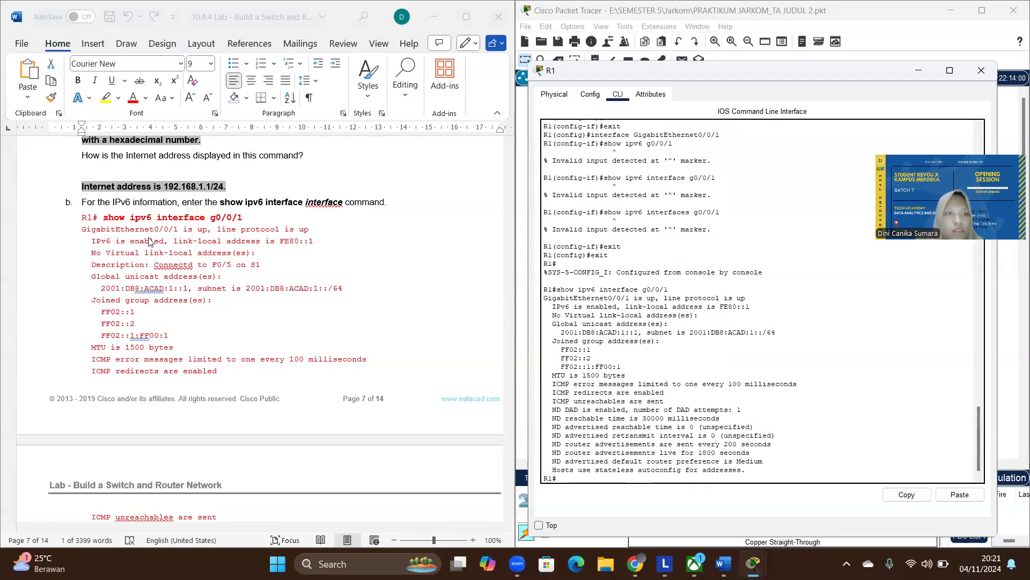
- Compare R1's IPv6 interface output with the sample output in the lab document
scroll(272, 325, "down", 5)
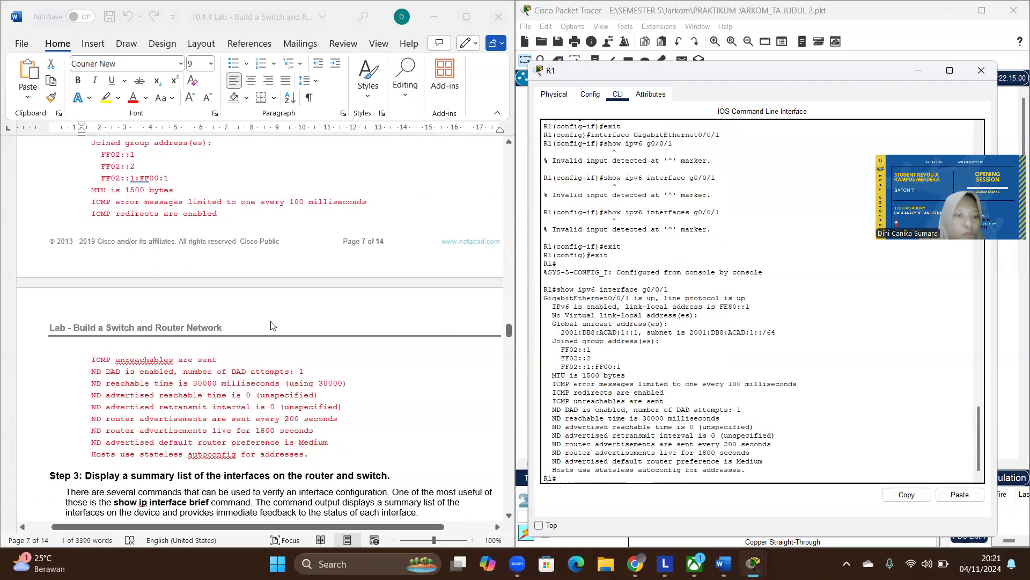
scroll(272, 325, "down", 1)
scroll(272, 326, "up", 5)
scroll(272, 325, "up", 3)
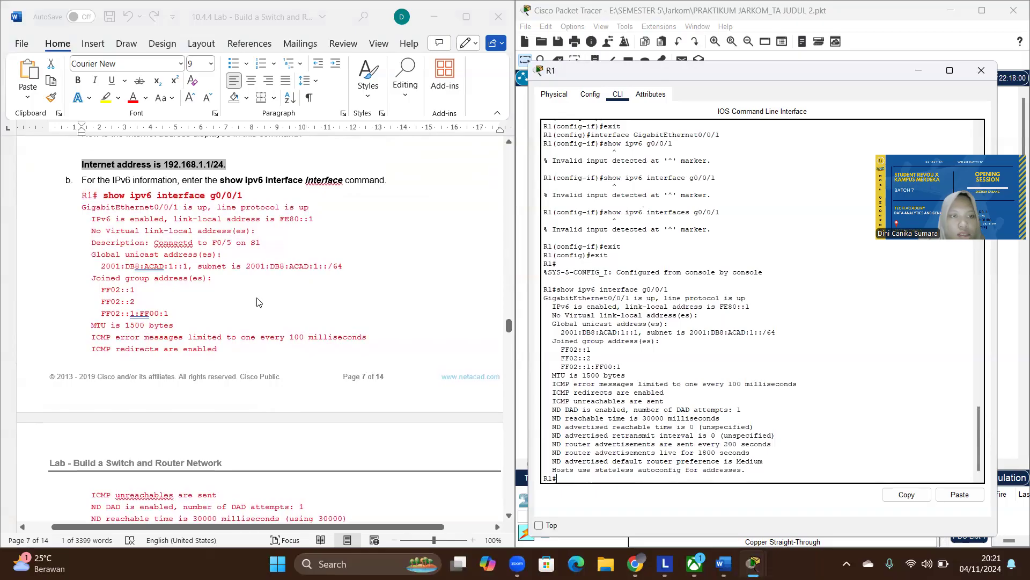
- Point out the global unicast address and the last joined group address in R1's IPv6 interface output
left_click_drag(561, 333, 639, 333)
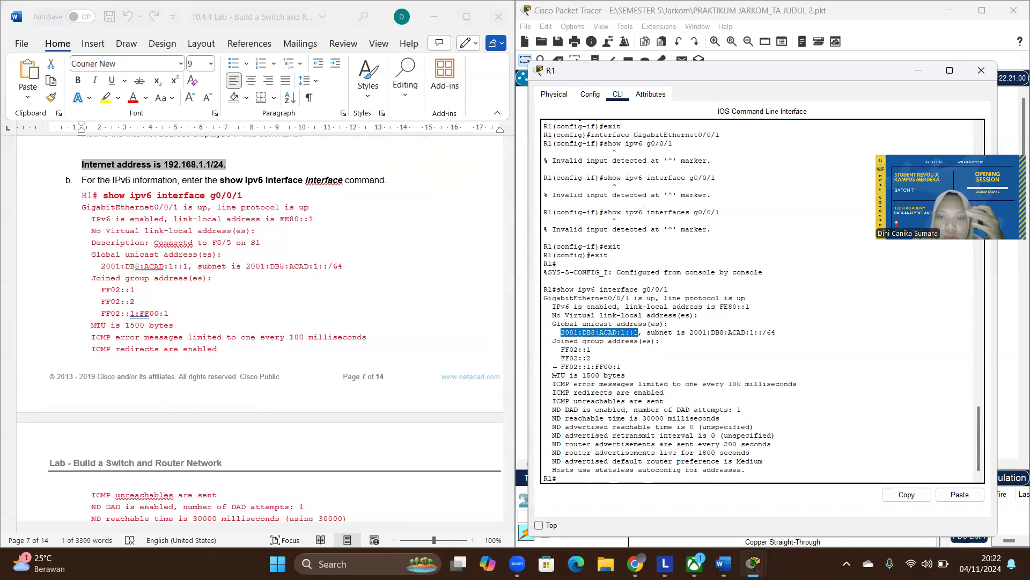
left_click_drag(624, 365, 554, 368)
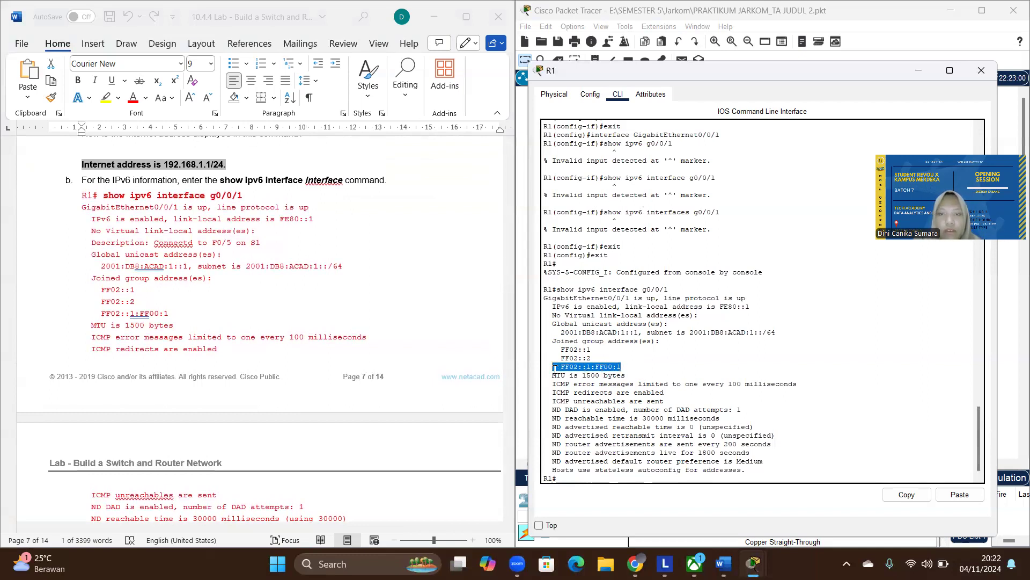
left_click(571, 479)
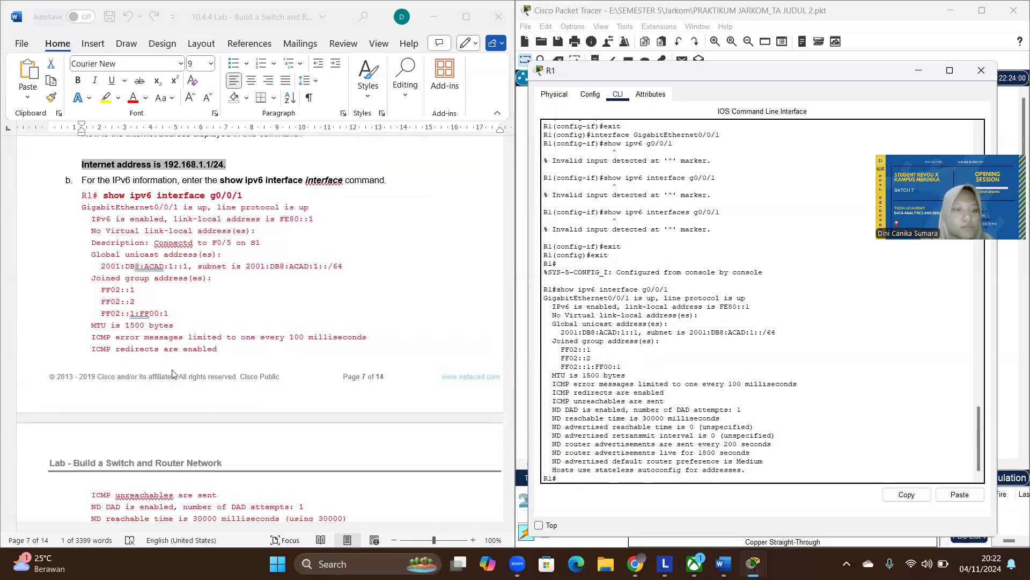
- Display R1's IPv4 interface summary with show ip interface brief, following item a of the lab's Step 3
scroll(173, 373, "down", 5)
scroll(173, 373, "down", 2)
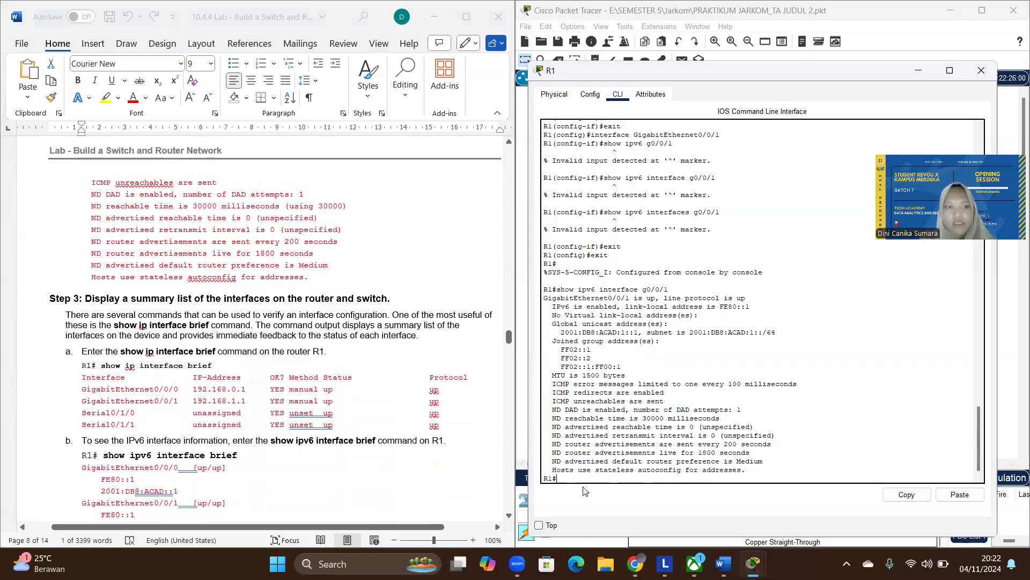
type("whow")
key("BackSpace")
key("BackSpace")
type("show ip n")
key("BackSpace")
type("interface brief")
key("Return")
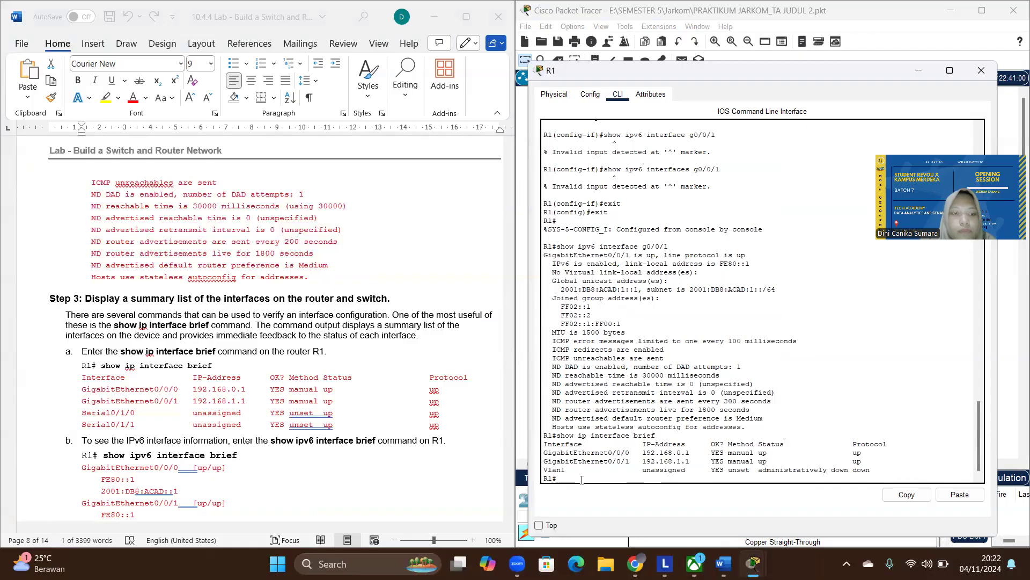
- Display R1's IPv6 interface summary with show ipv6 interface brief
key("Up")
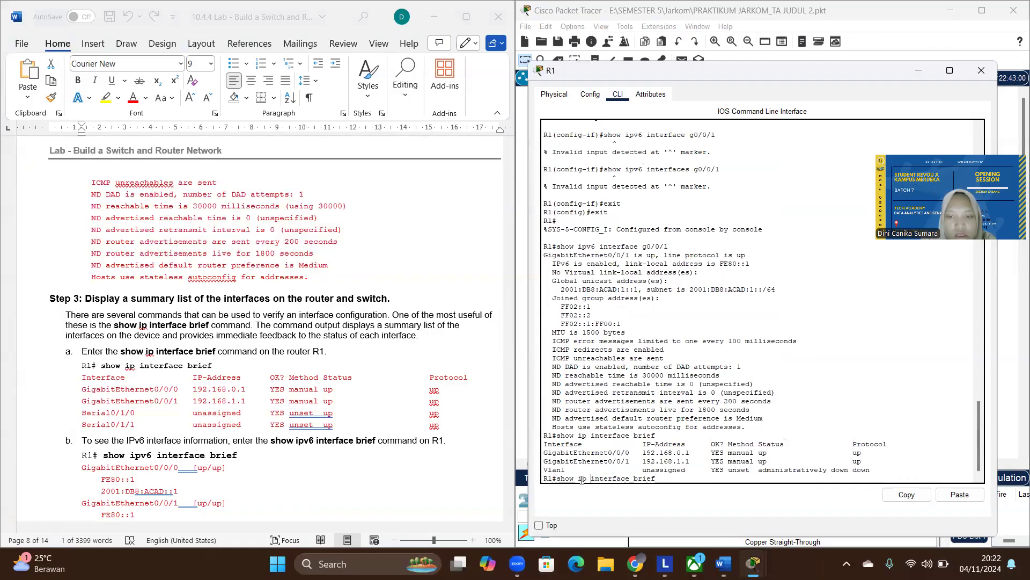
type("v6")
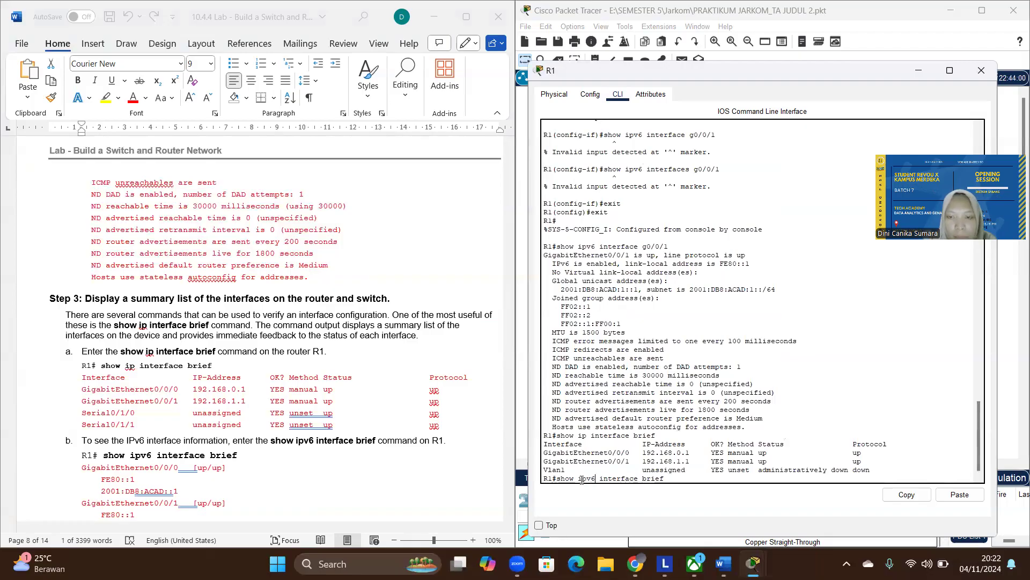
key("Return")
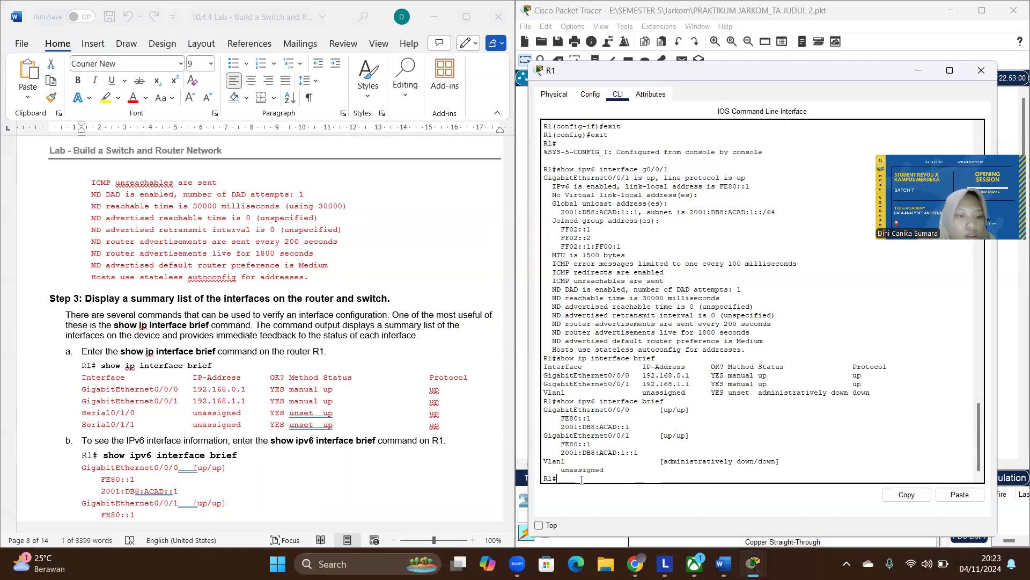
- Read item c of the lab's Step 3 and run show ip interface brief again on R1
scroll(218, 454, "down", 6)
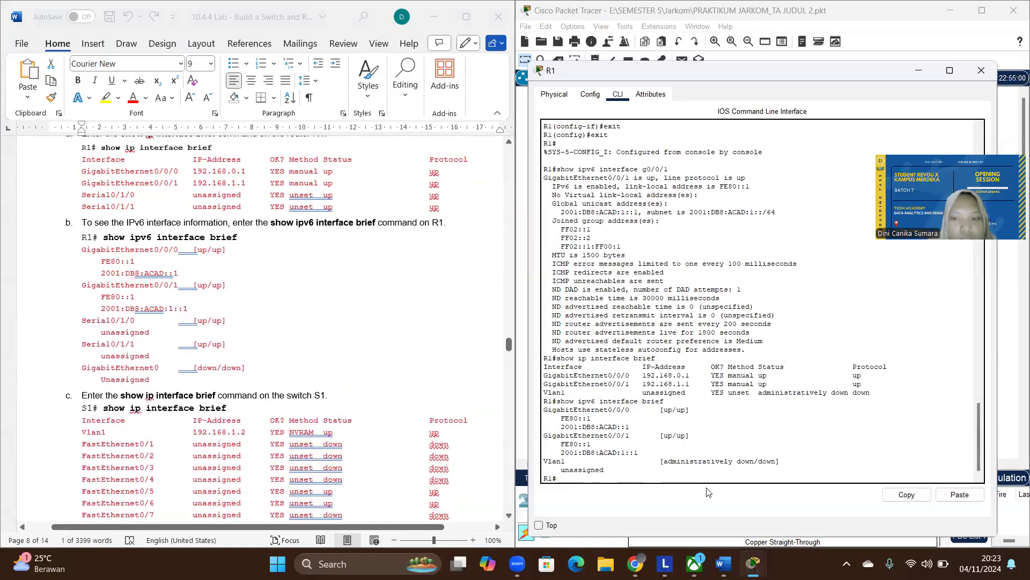
key("Up")
key("Up")
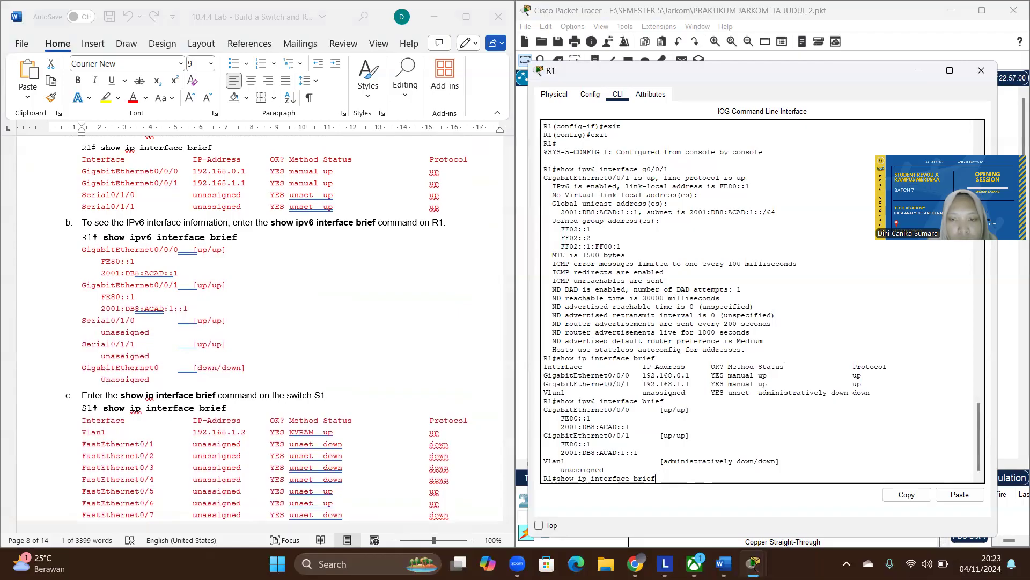
key("Return")
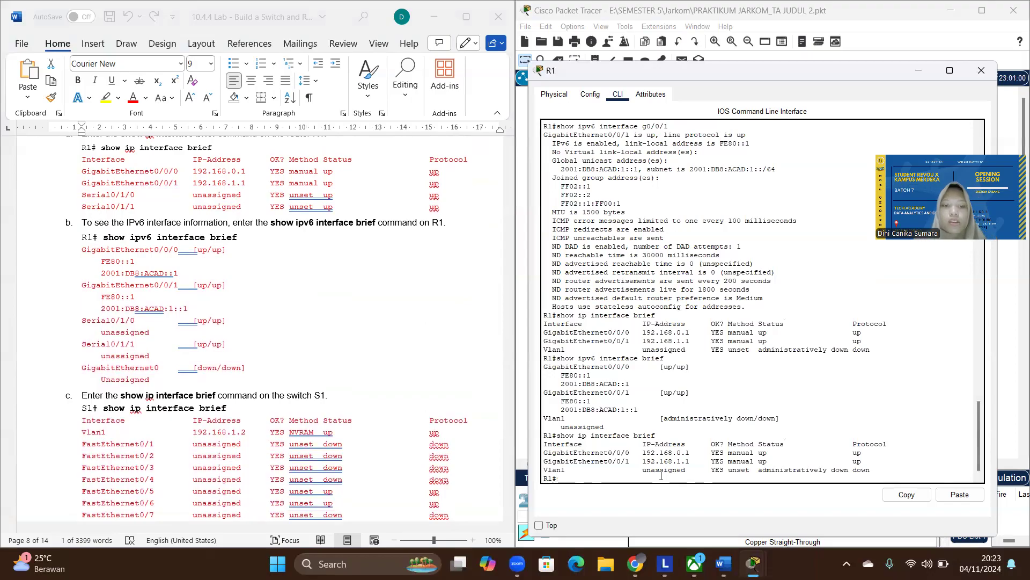
- Put R1's window away and read the lab's two reflection questions with their sample answers
scroll(195, 392, "down", 8)
scroll(195, 391, "down", 12)
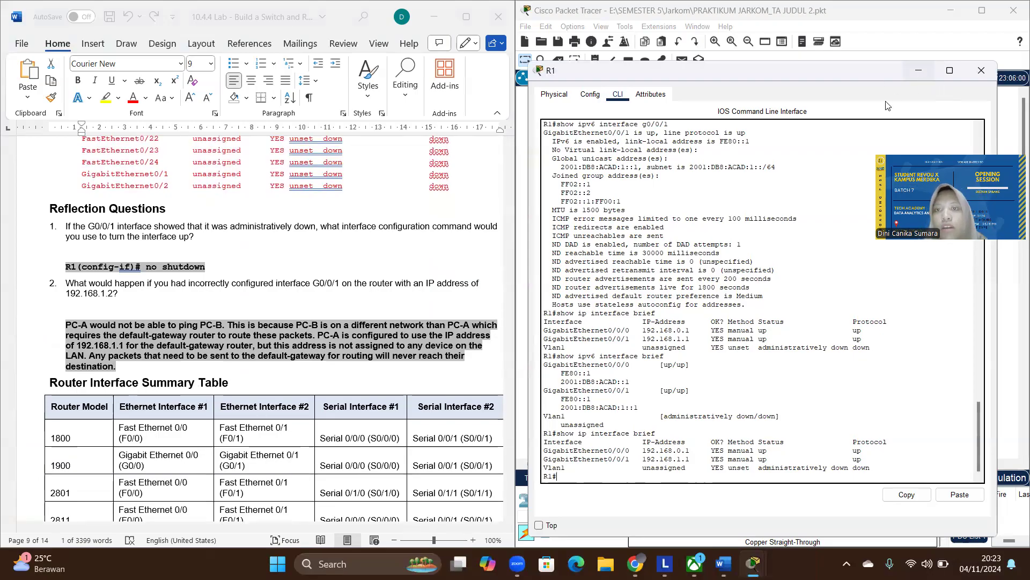
left_click(925, 74)
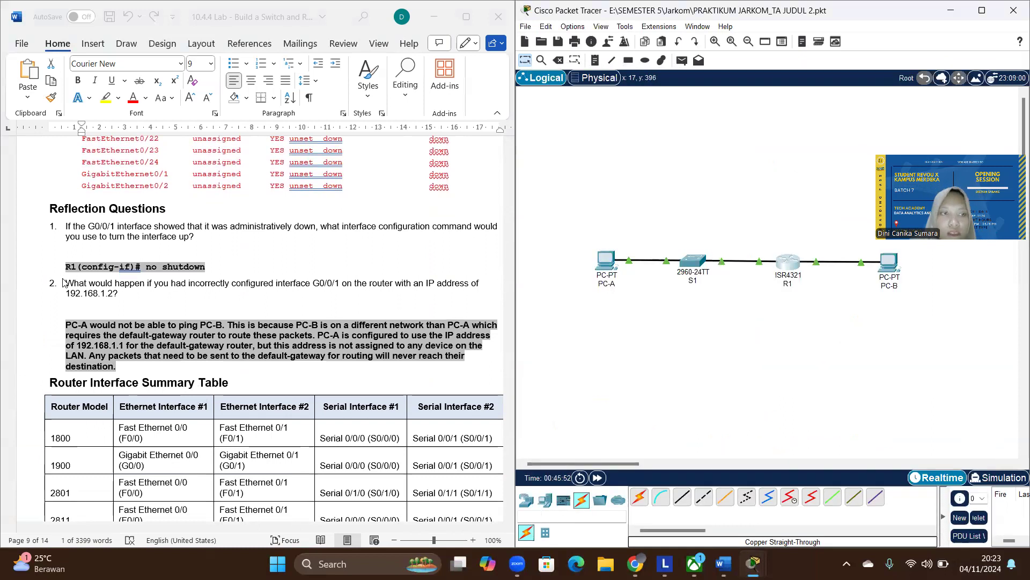
scroll(63, 283, "right", 3)
scroll(63, 283, "right", 1)
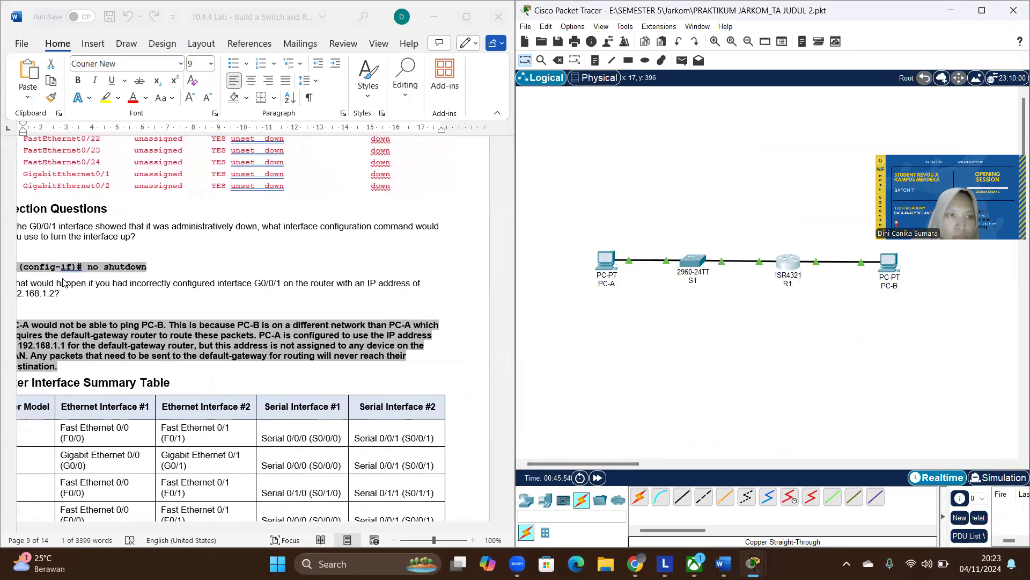
scroll(63, 283, "left", 2)
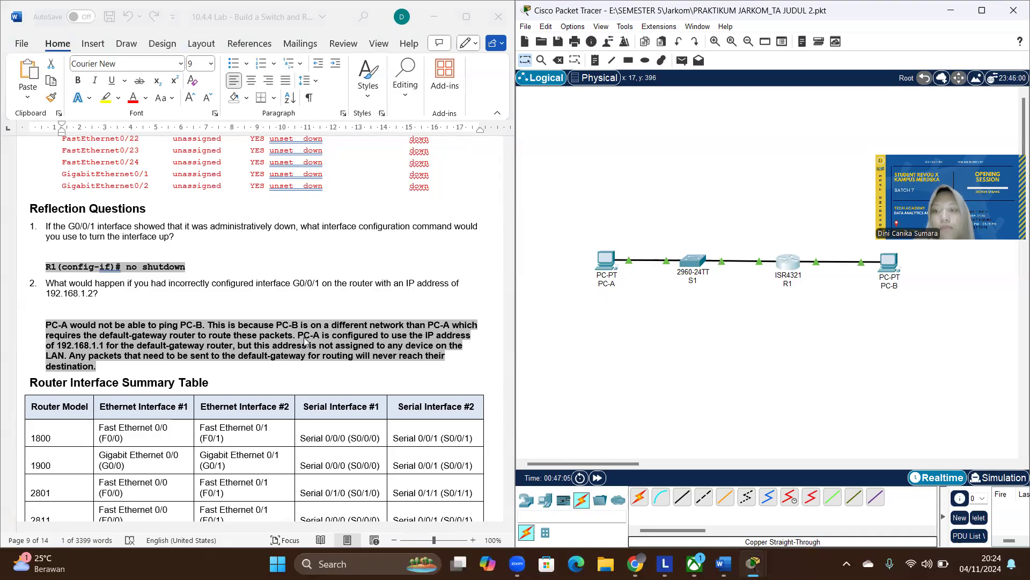
- Look through R1's CLI history for its interface configuration commands, and briefly check S1's CLI
left_click(784, 267)
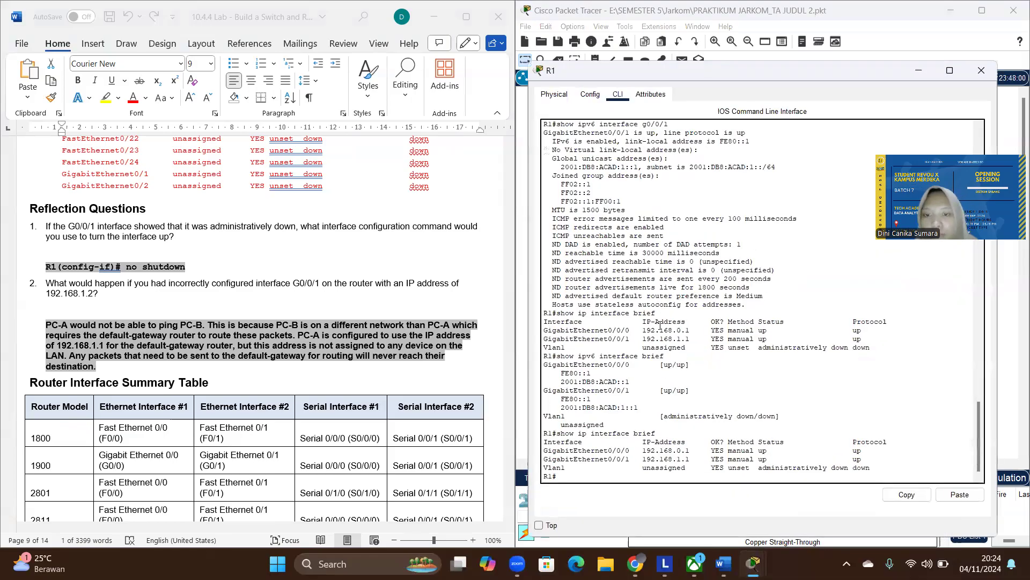
scroll(659, 324, "up", 15)
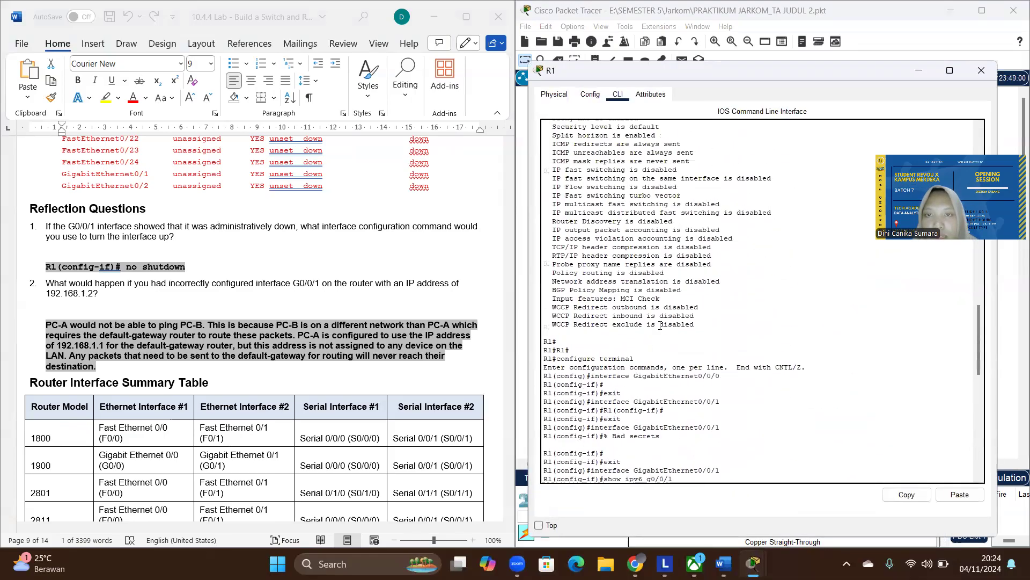
scroll(659, 324, "up", 15)
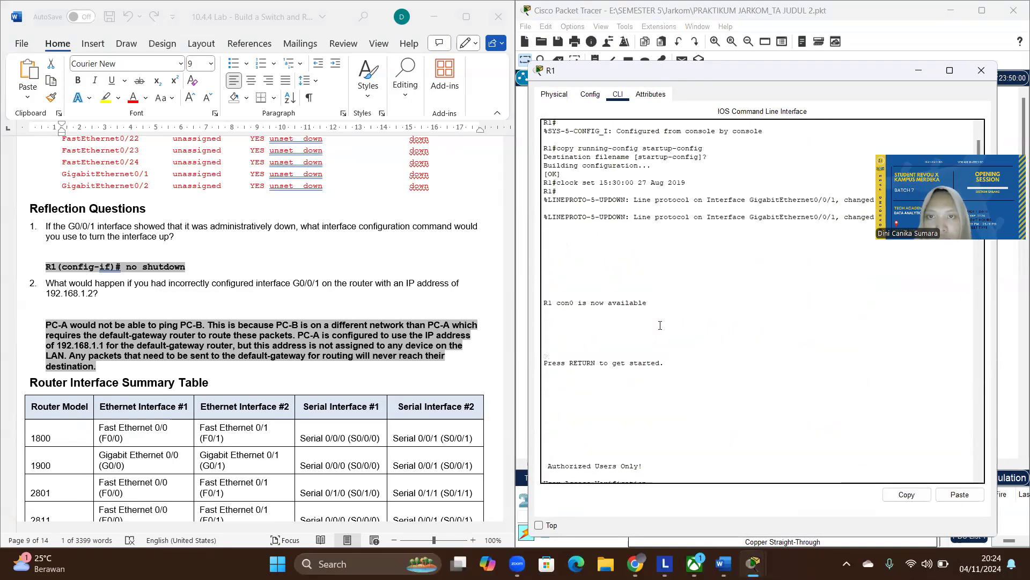
scroll(660, 325, "down", 1)
scroll(660, 325, "up", 1)
scroll(660, 325, "down", 1)
scroll(660, 325, "down", 20)
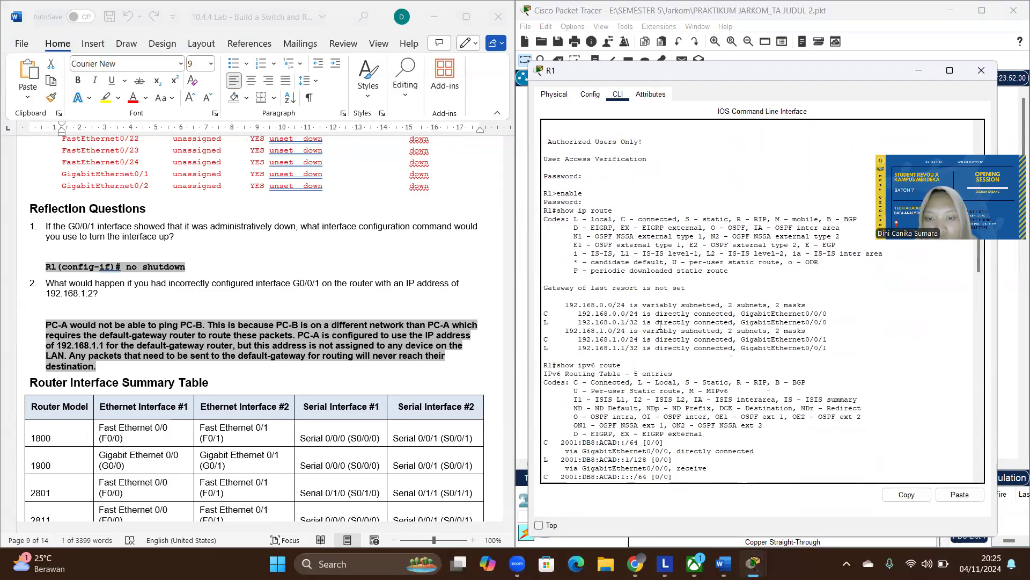
scroll(659, 324, "up", 20)
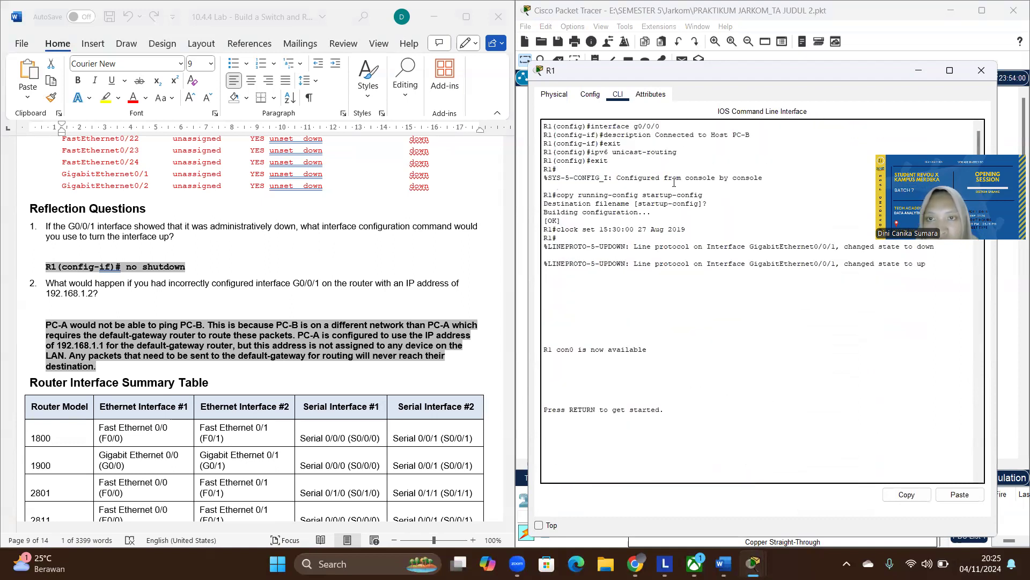
scroll(219, 308, "up", 15)
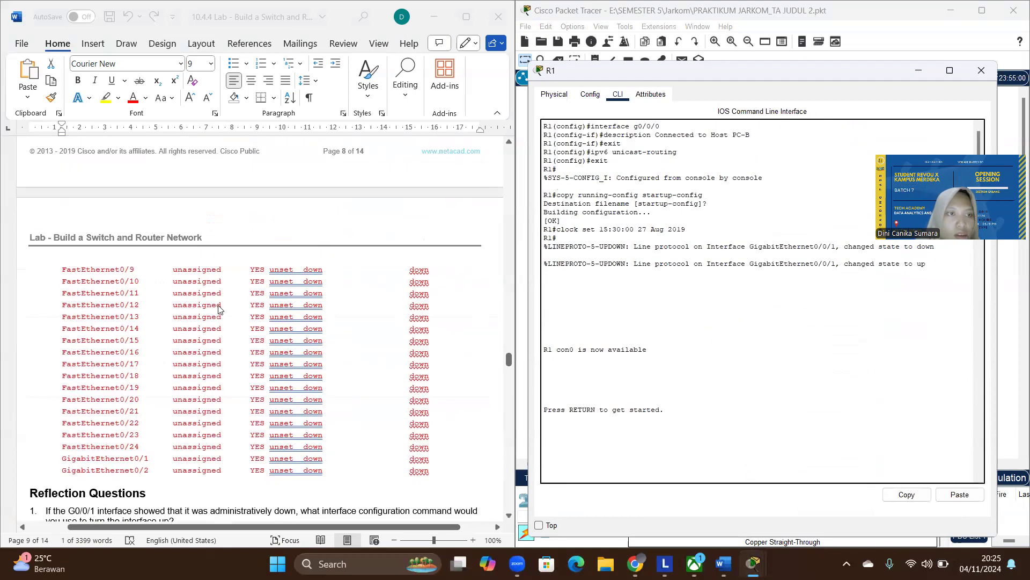
scroll(219, 309, "up", 5)
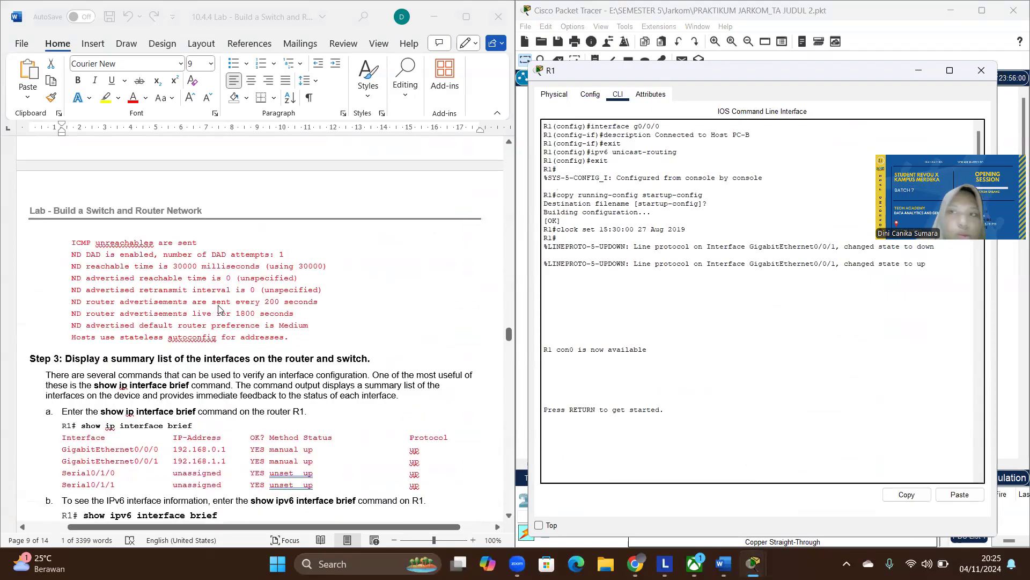
left_click(918, 70)
left_click(694, 270)
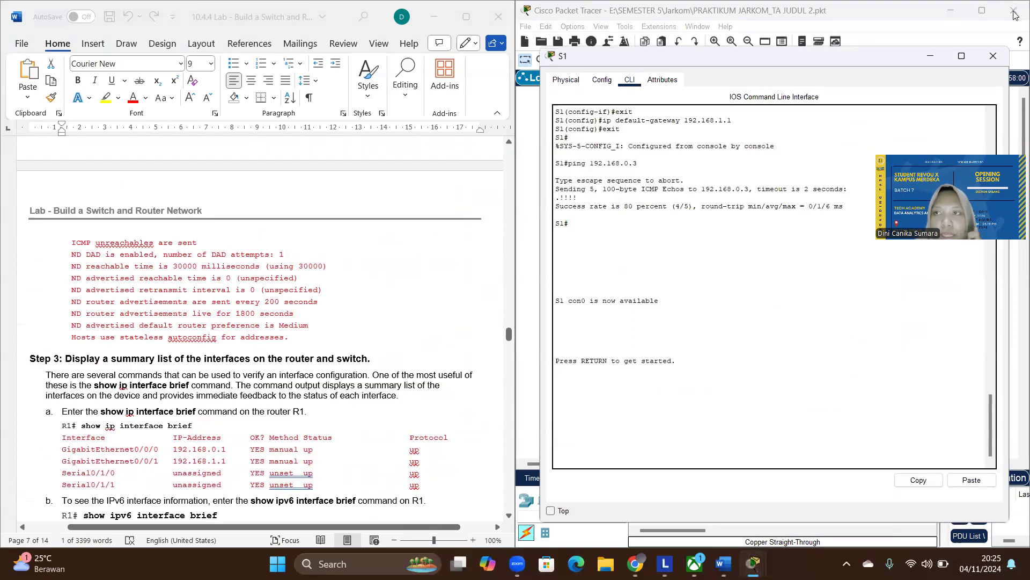
left_click(993, 56)
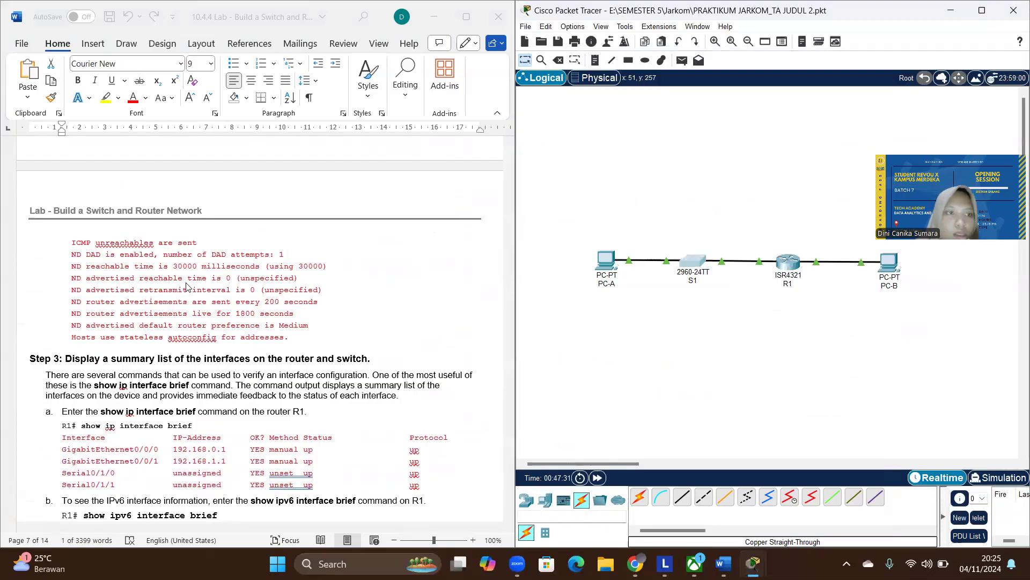
- Find the no shutdown command for R1's g0/0/1 interface in the lab instructions and highlight it
scroll(187, 286, "up", 15)
scroll(187, 287, "up", 10)
scroll(186, 286, "up", 15)
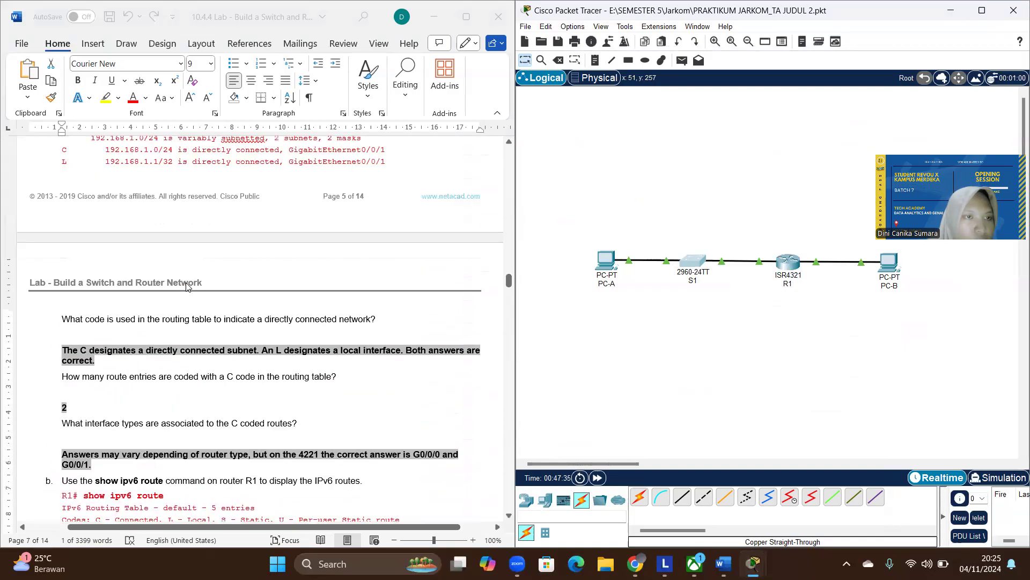
scroll(187, 286, "up", 10)
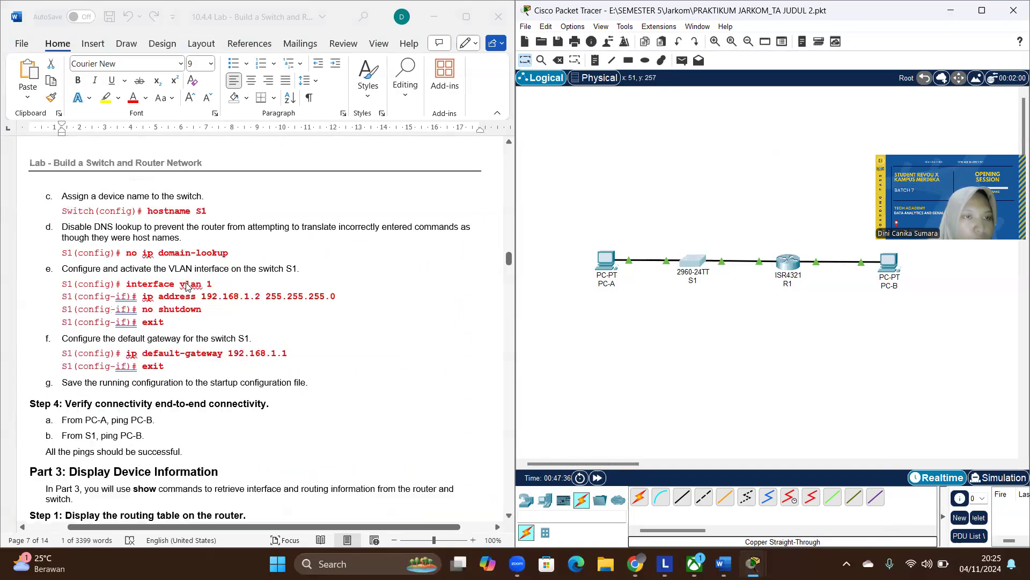
scroll(186, 286, "up", 4)
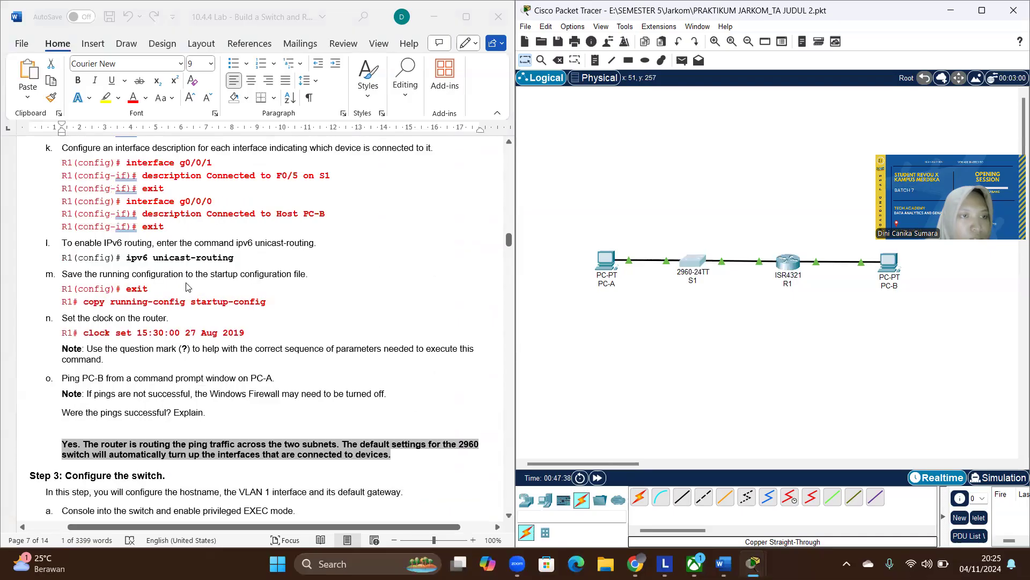
scroll(186, 286, "up", 4)
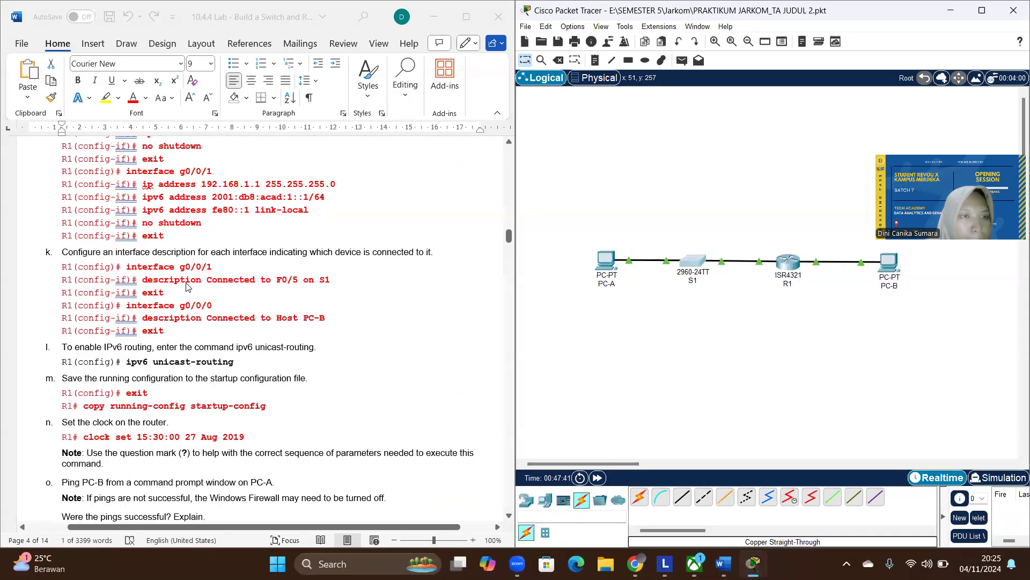
left_click(202, 258)
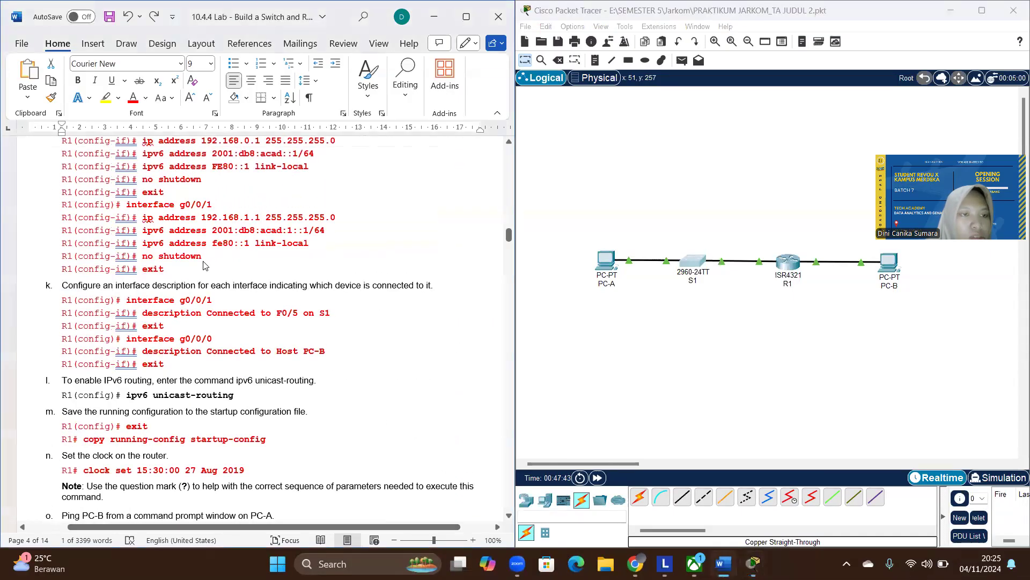
left_click_drag(203, 258, 139, 258)
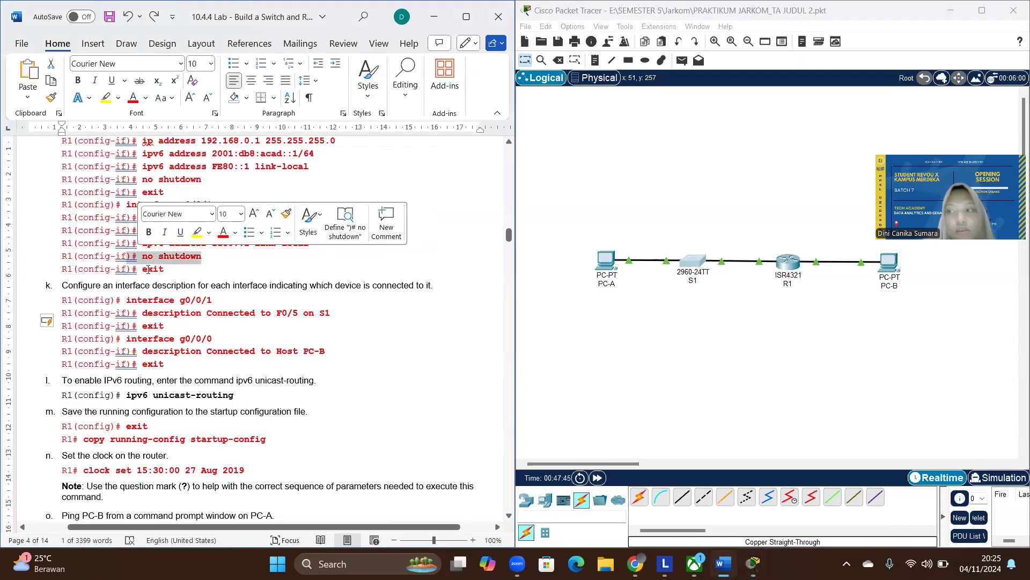
- Return to the lab's reflection questions and examine the answer about G0/0/1 being incorrectly configured as 192.168.1.2
scroll(149, 284, "down", 15)
scroll(151, 311, "down", 15)
scroll(150, 311, "down", 15)
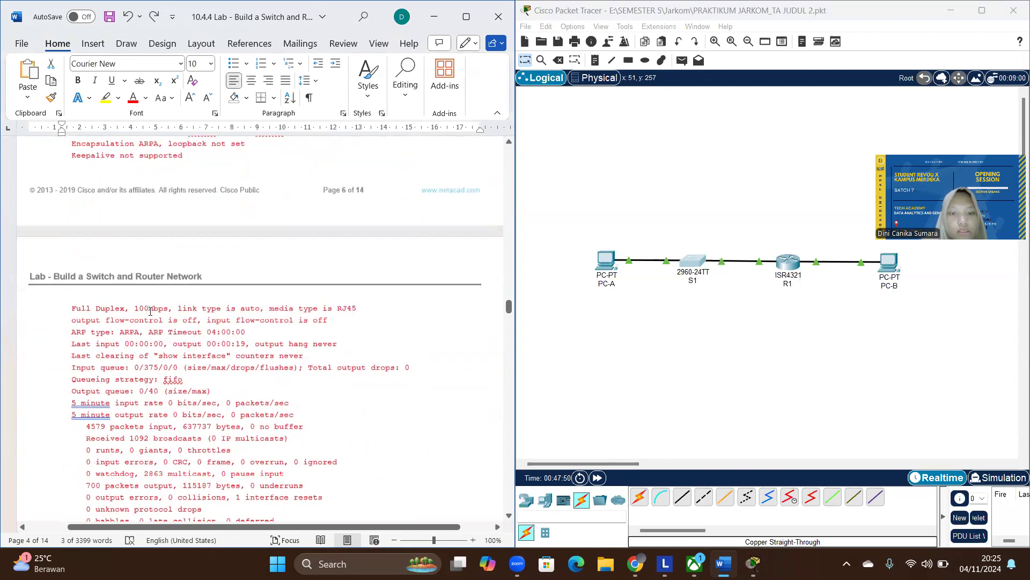
scroll(150, 311, "down", 6)
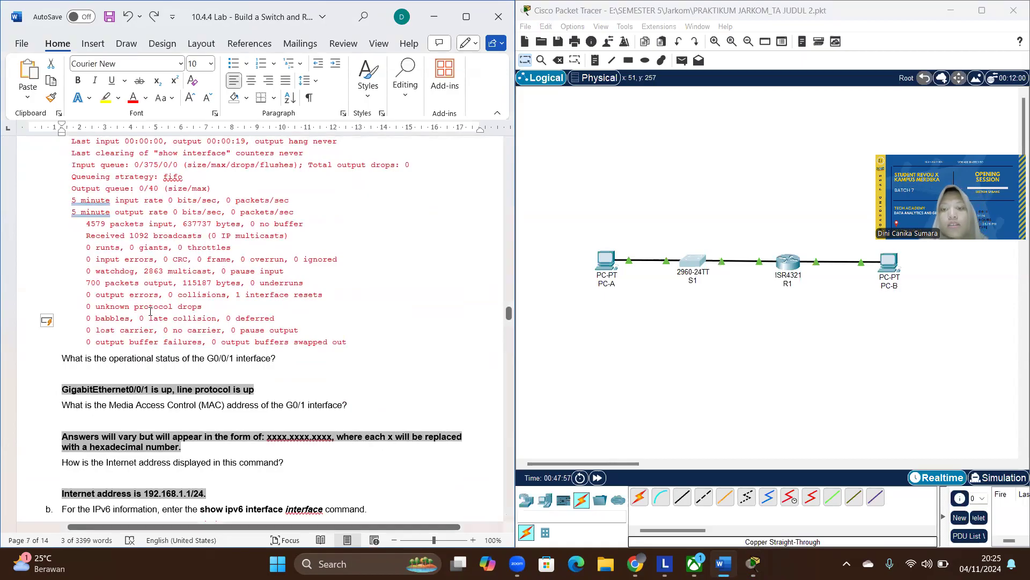
scroll(150, 311, "down", 5)
scroll(150, 376, "down", 20)
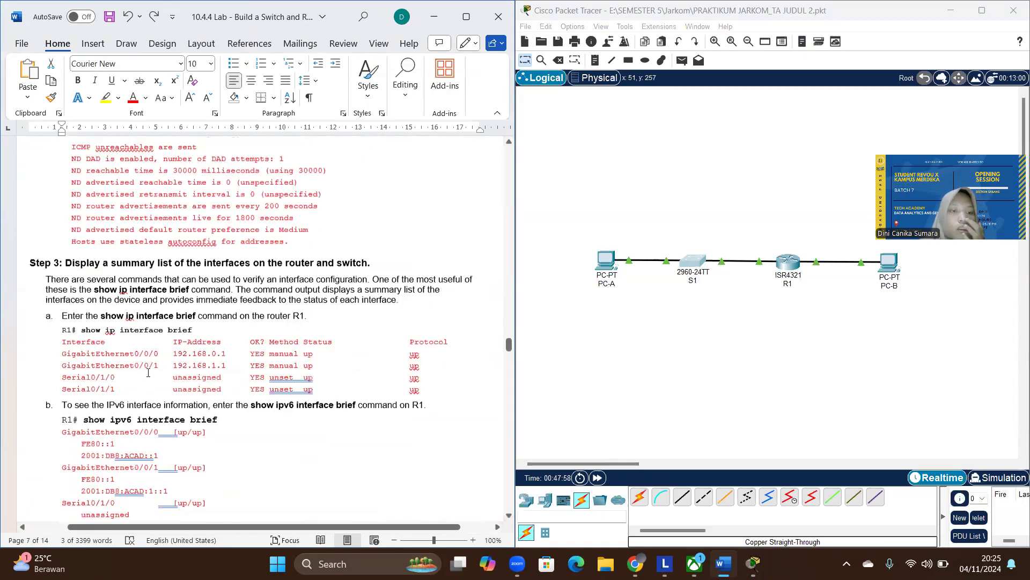
scroll(148, 372, "up", 4)
scroll(149, 372, "up", 1)
scroll(148, 372, "right", 2)
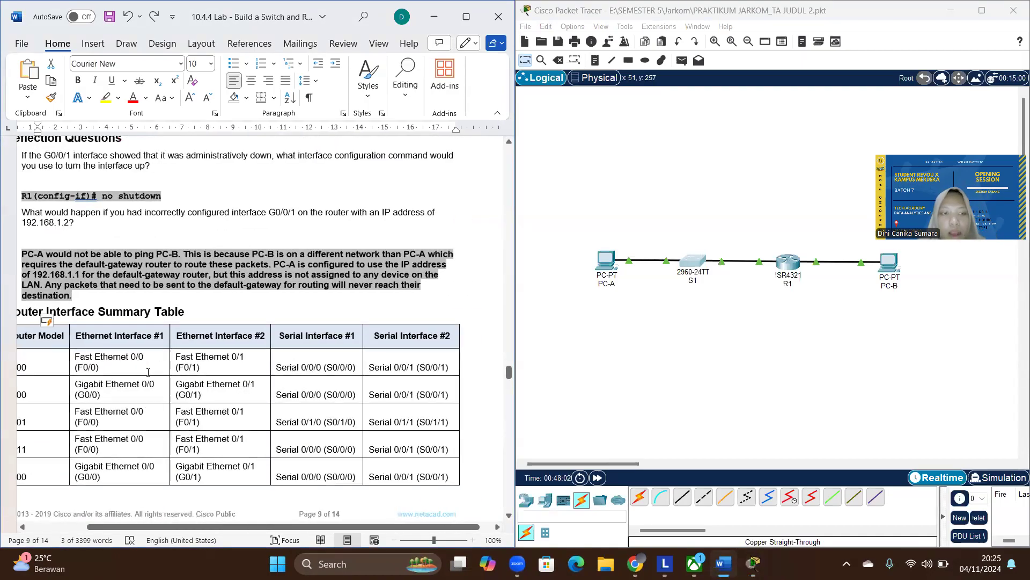
scroll(148, 371, "left", 1)
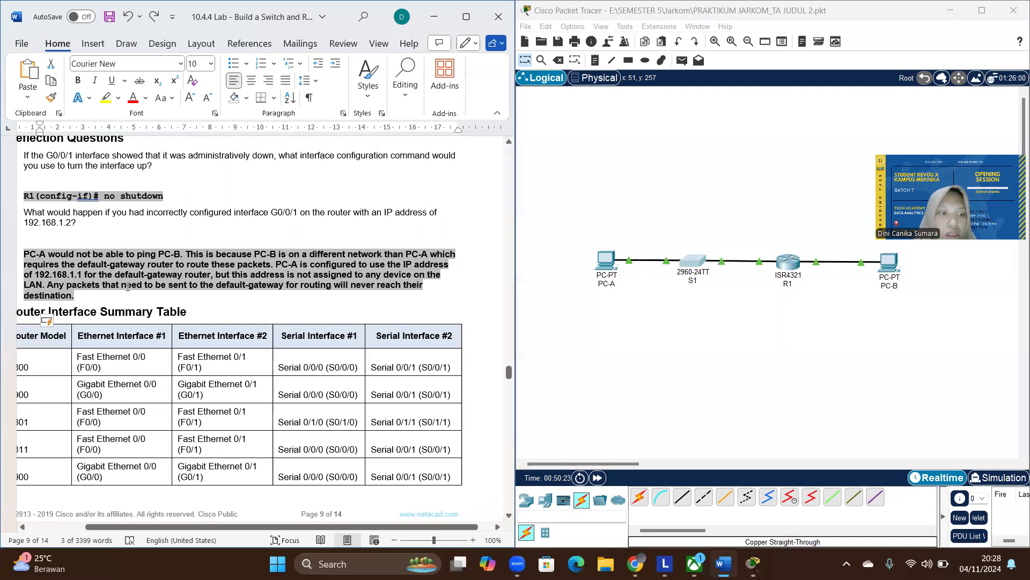
- Skim the rest of the lab document and return to the topology and addressing table at its beginning
scroll(127, 290, "up", 2)
scroll(127, 286, "up", 1)
scroll(161, 257, "down", 1, "ctrl")
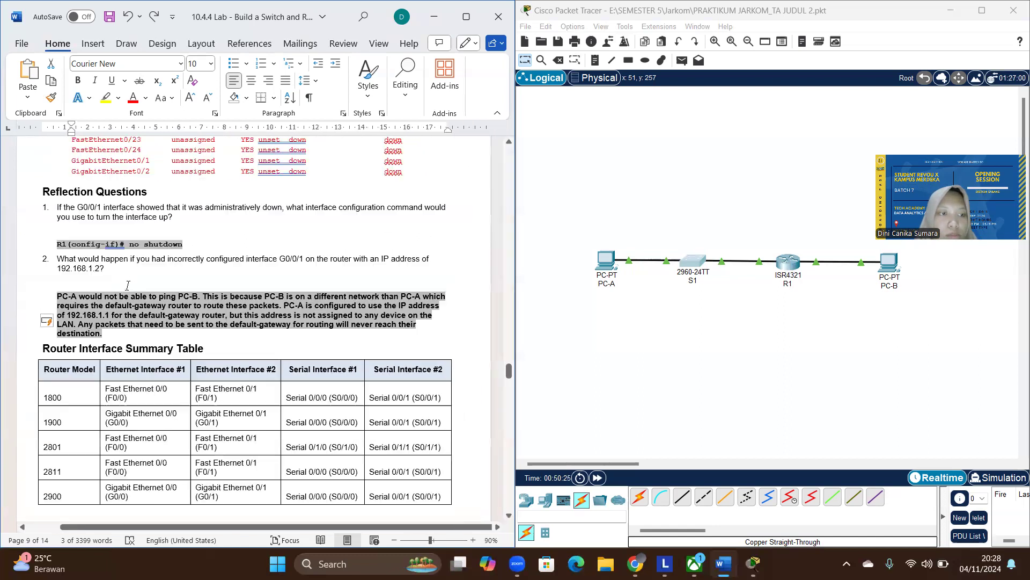
scroll(177, 241, "down", 20)
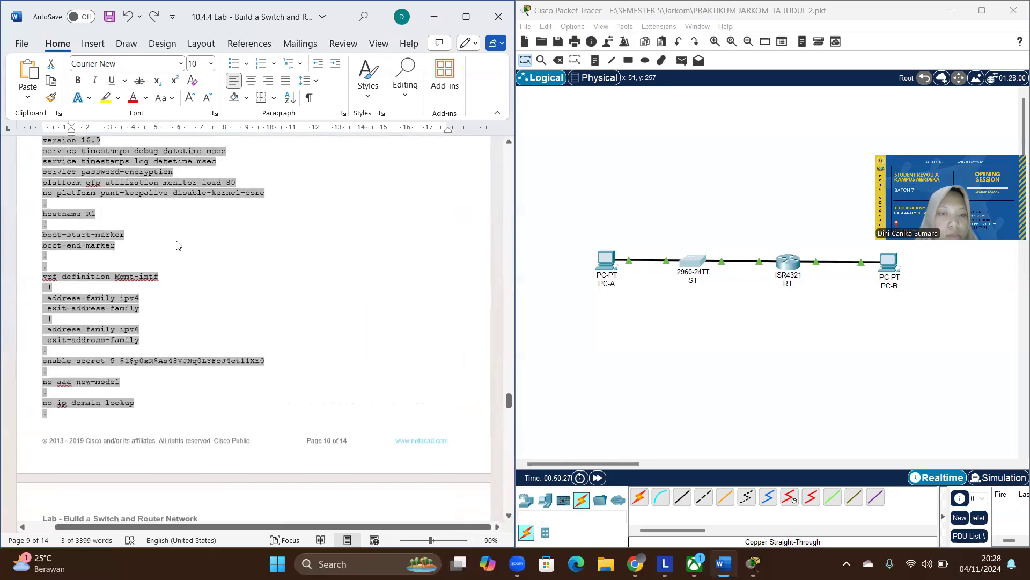
scroll(177, 241, "up", 20)
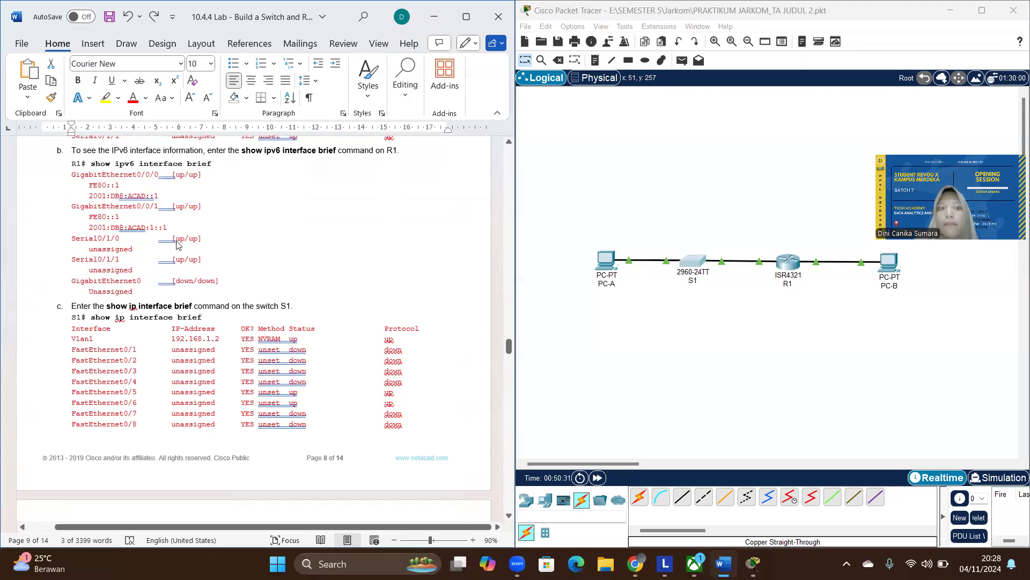
scroll(177, 241, "up", 20)
scroll(177, 240, "up", 2)
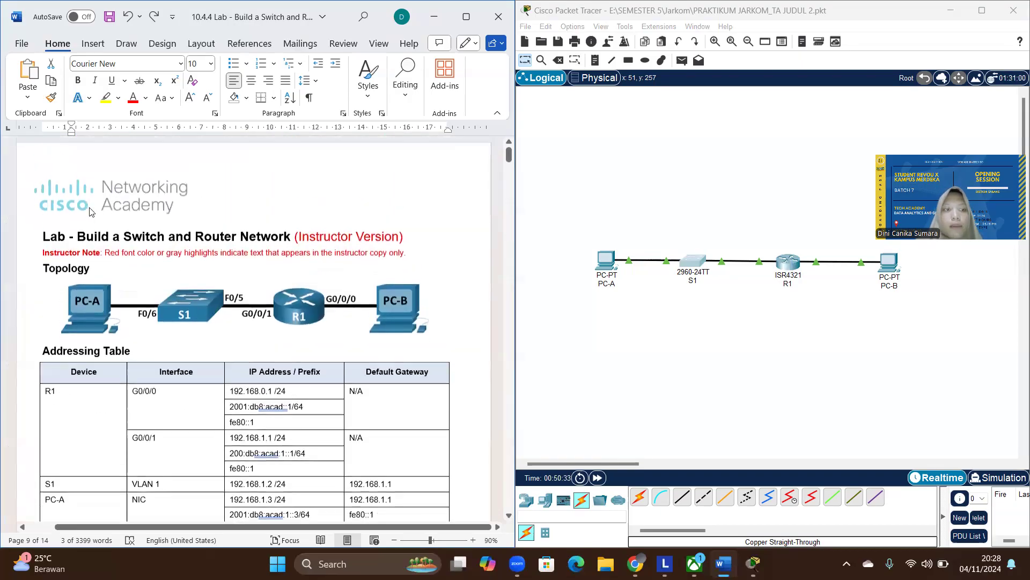